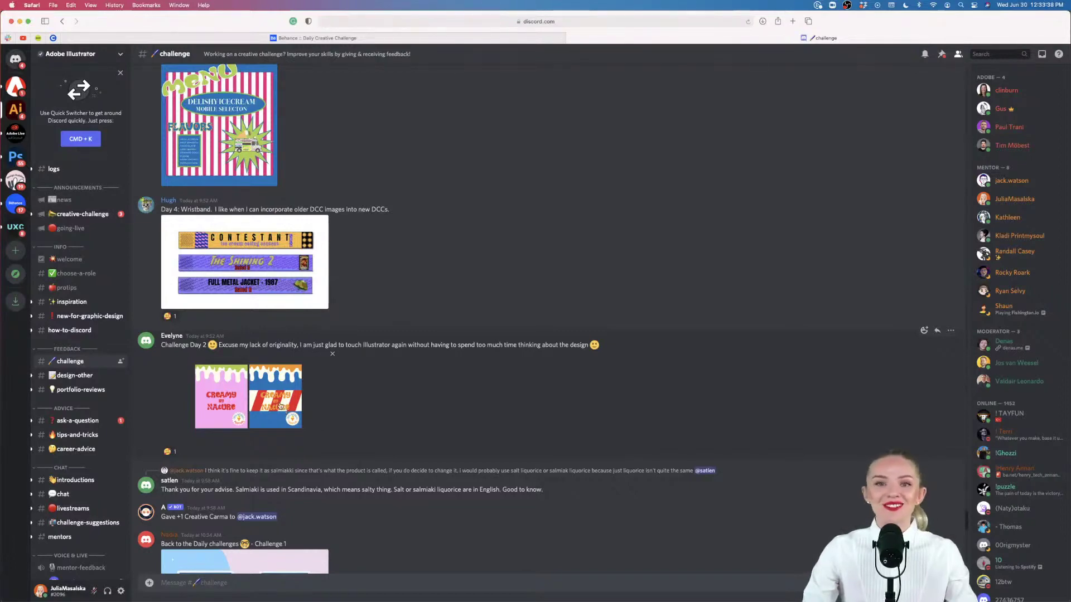
Enlarge the Creamy by Nature artwork in the challenge channel, and switch to Behance's Creative Challenge page to show its web address.
click(281, 407)
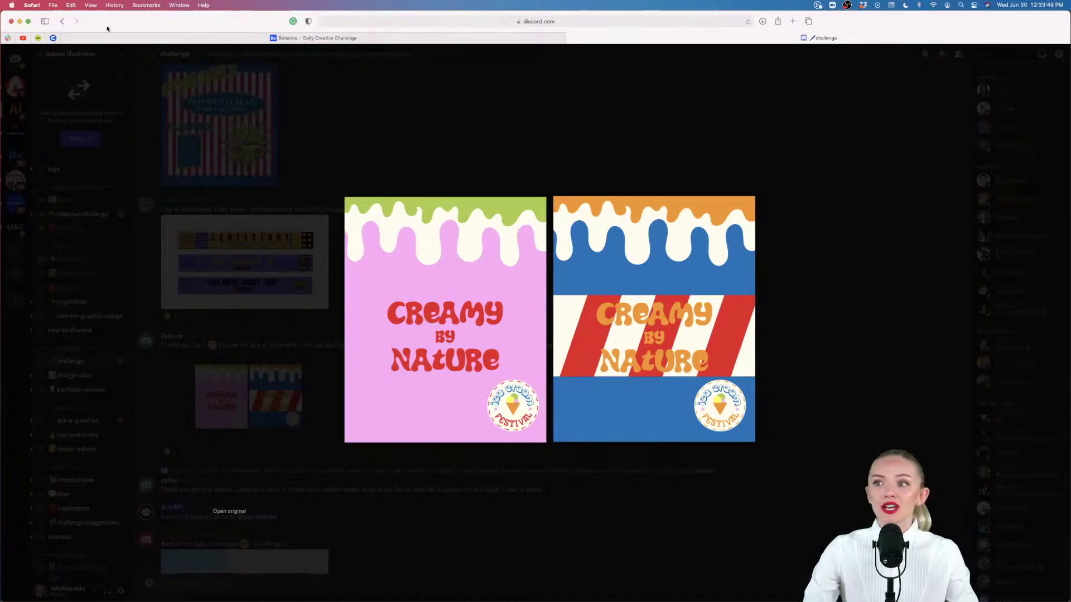
click(312, 38)
scroll(735, 380, up, 10)
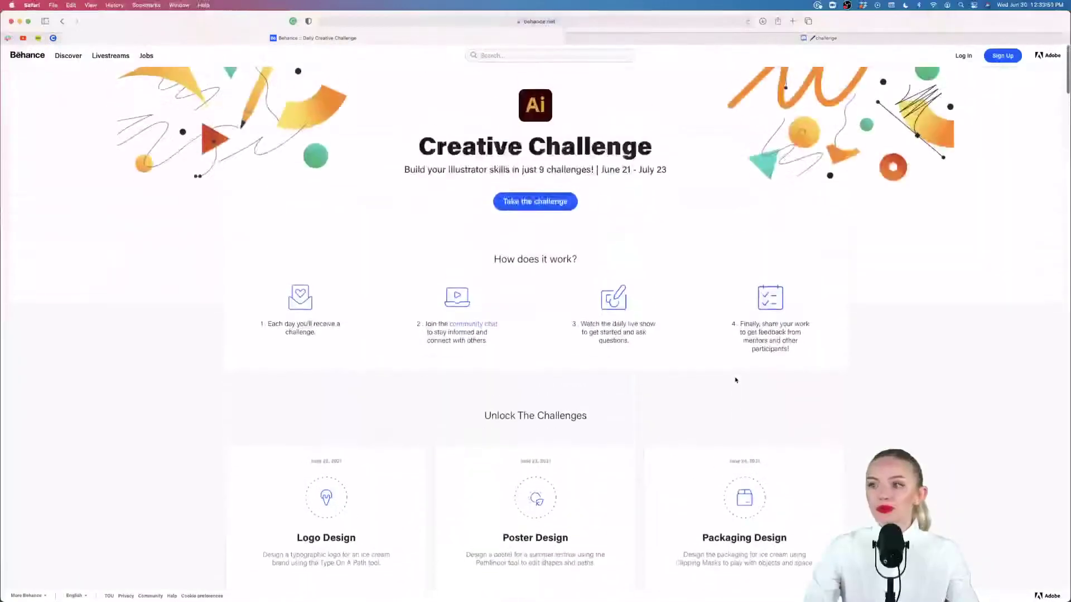
click(662, 22)
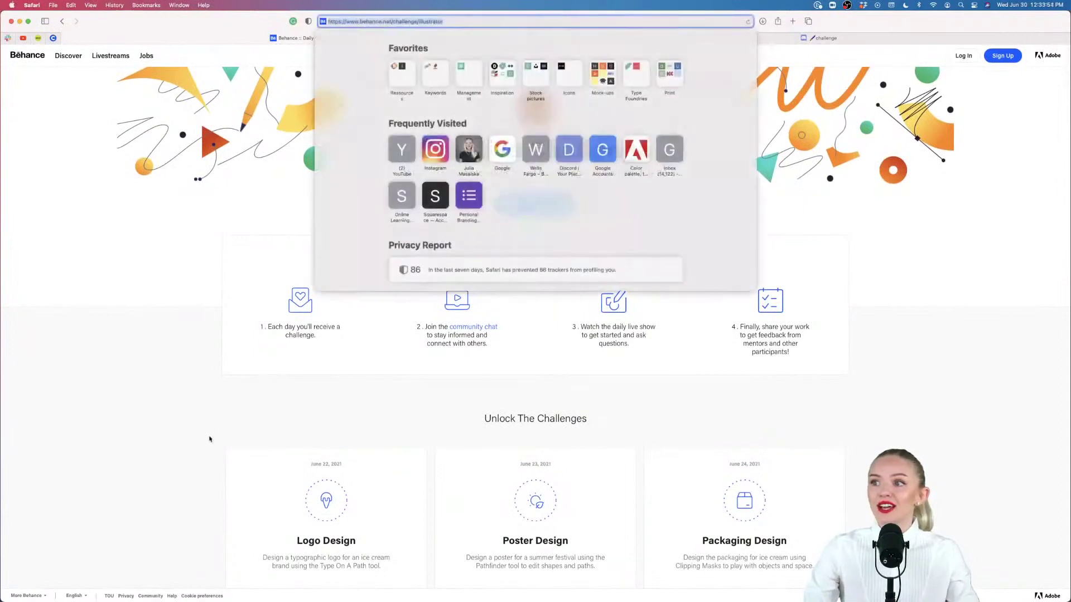
click(196, 363)
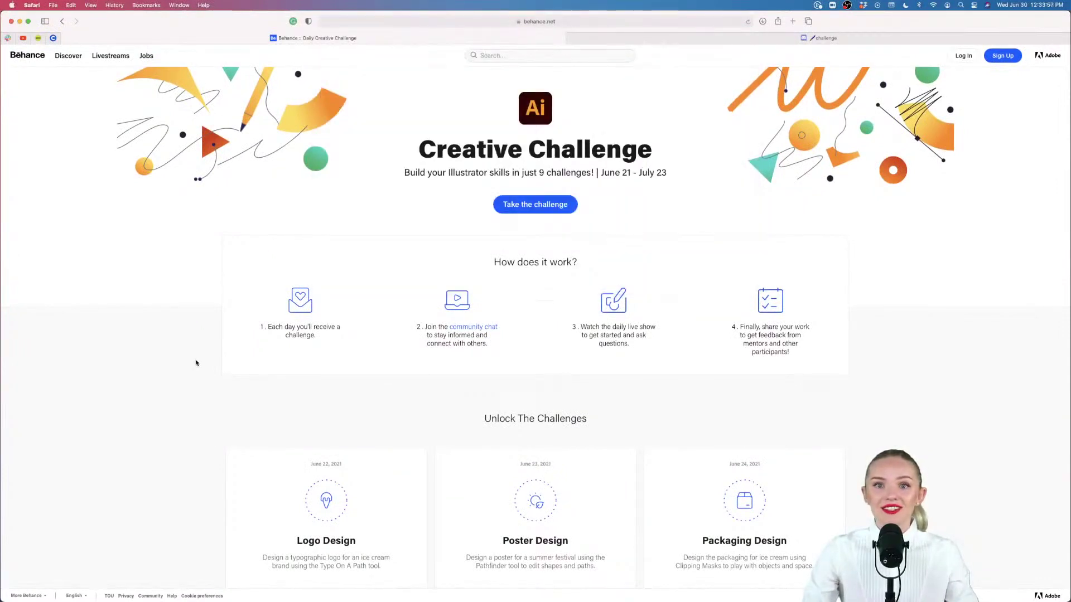
Browse the current challenges and the past Illustrator challenges on the Creative Challenge page.
scroll(634, 388, down, 6)
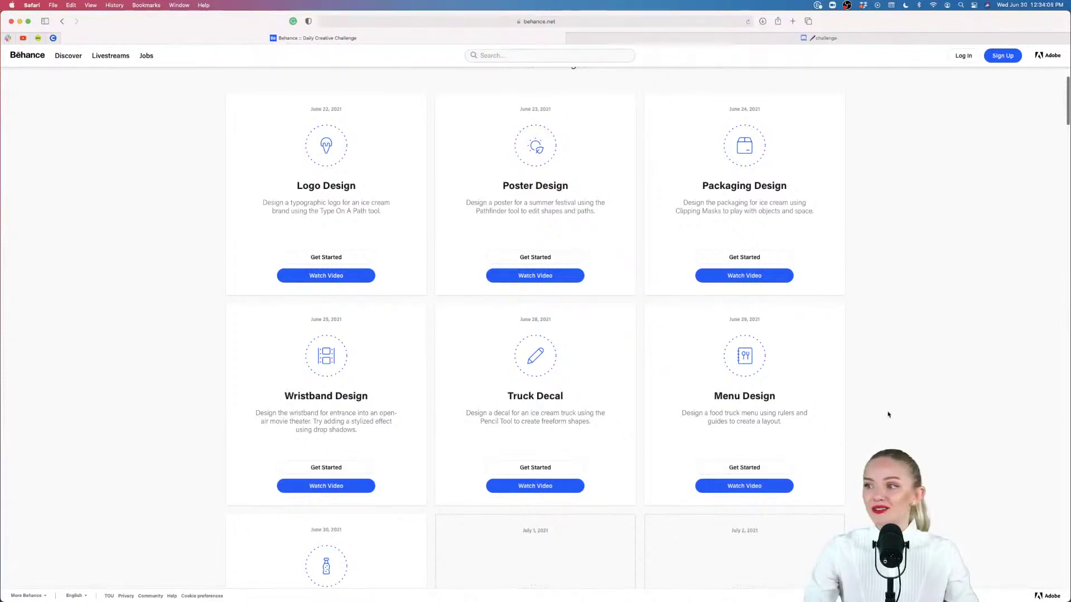
scroll(889, 413, down, 8)
scroll(889, 415, down, 7)
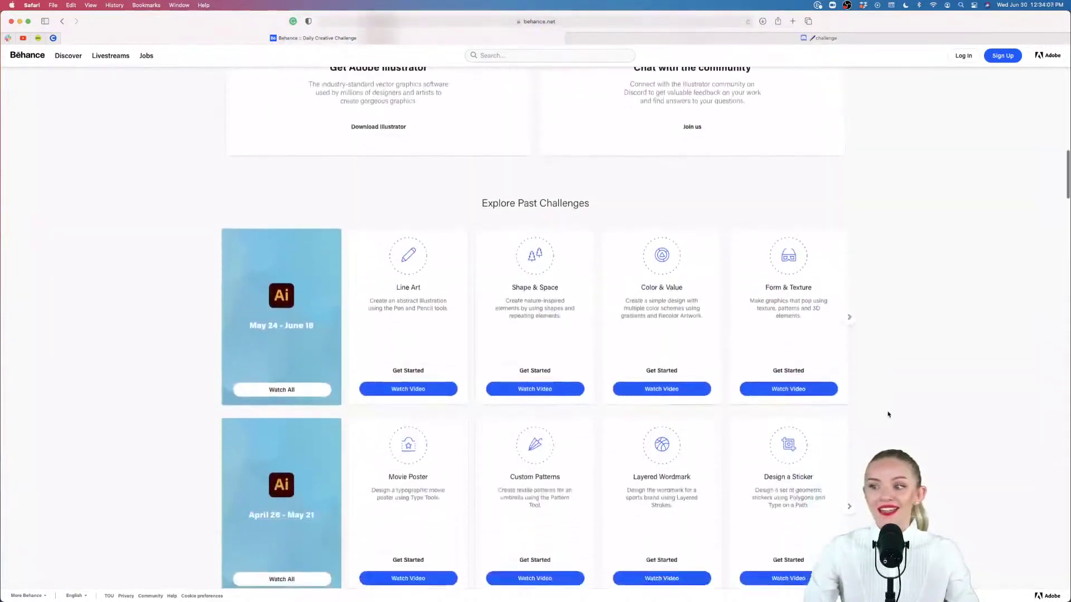
scroll(889, 414, up, 9)
scroll(889, 415, down, 10)
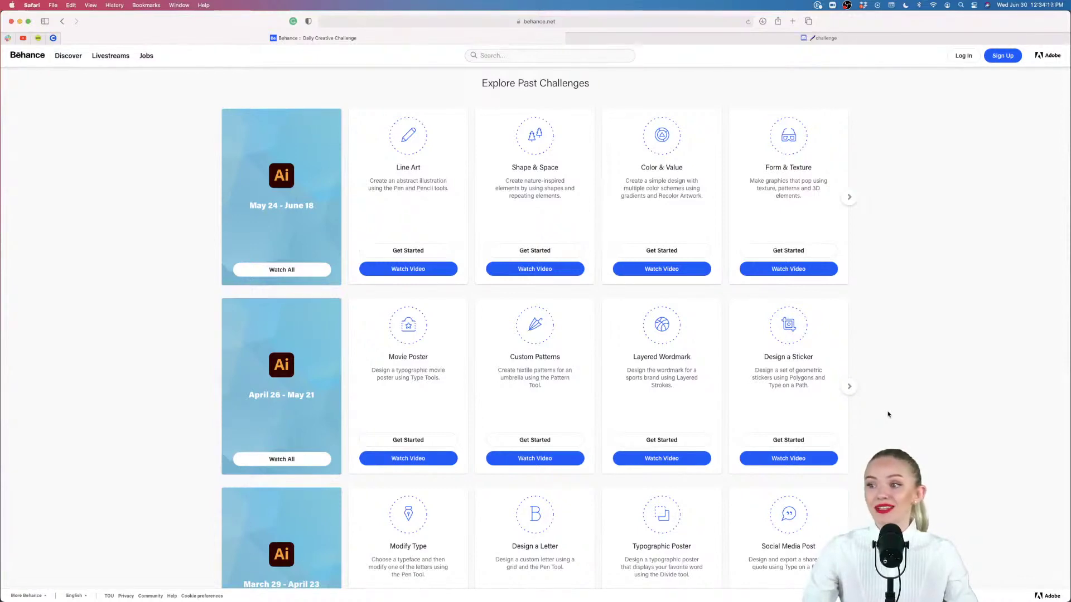
scroll(888, 413, down, 10)
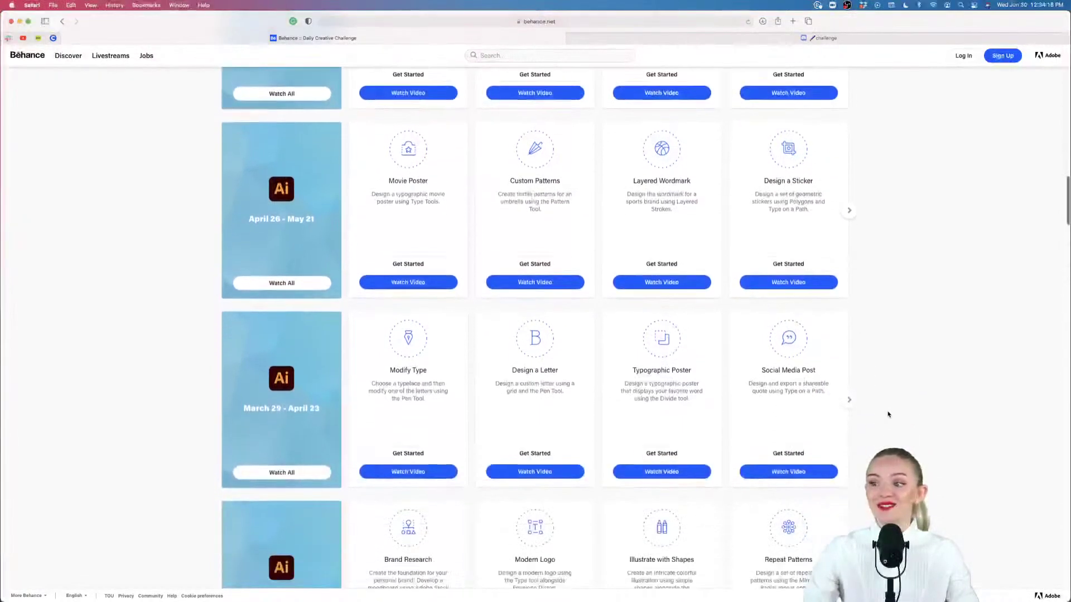
scroll(887, 414, up, 15)
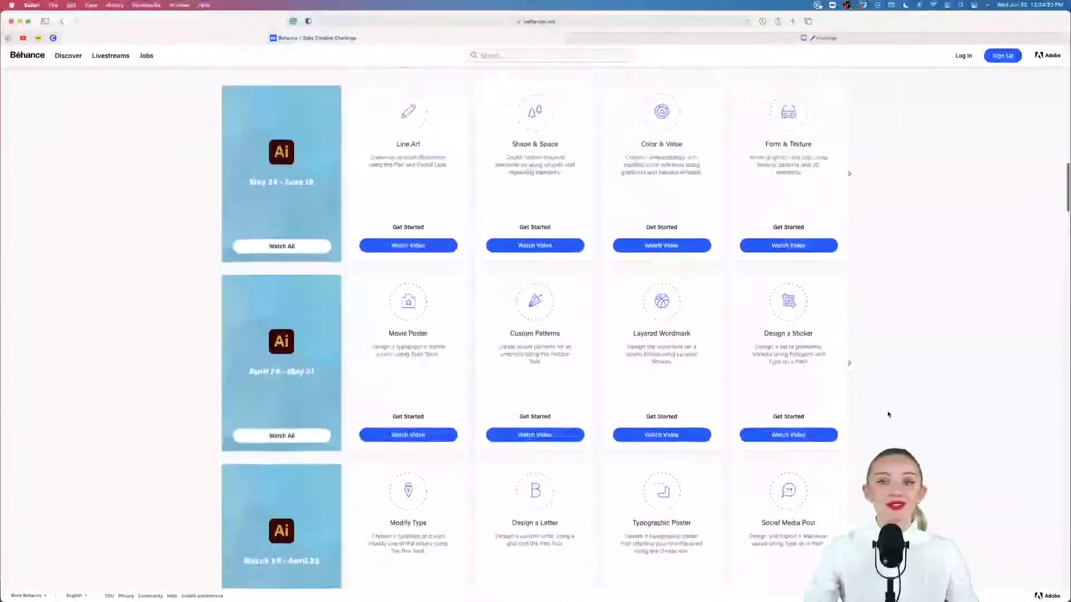
scroll(888, 414, up, 8)
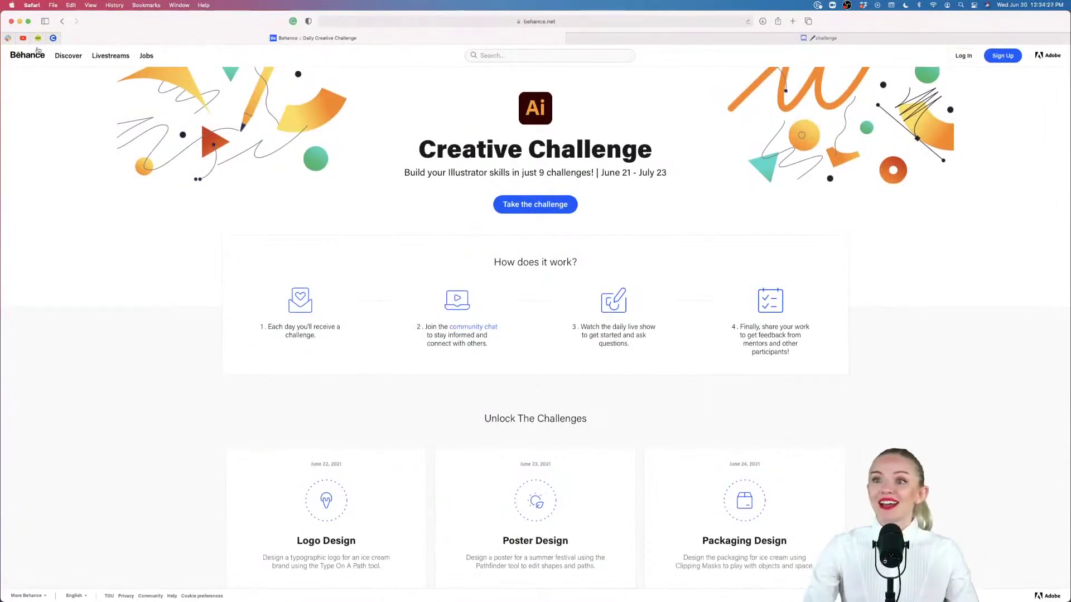
Switch to the Challenge 7 – Label Design document in Adobe Illustrator and expand the Properties panel.
click(20, 22)
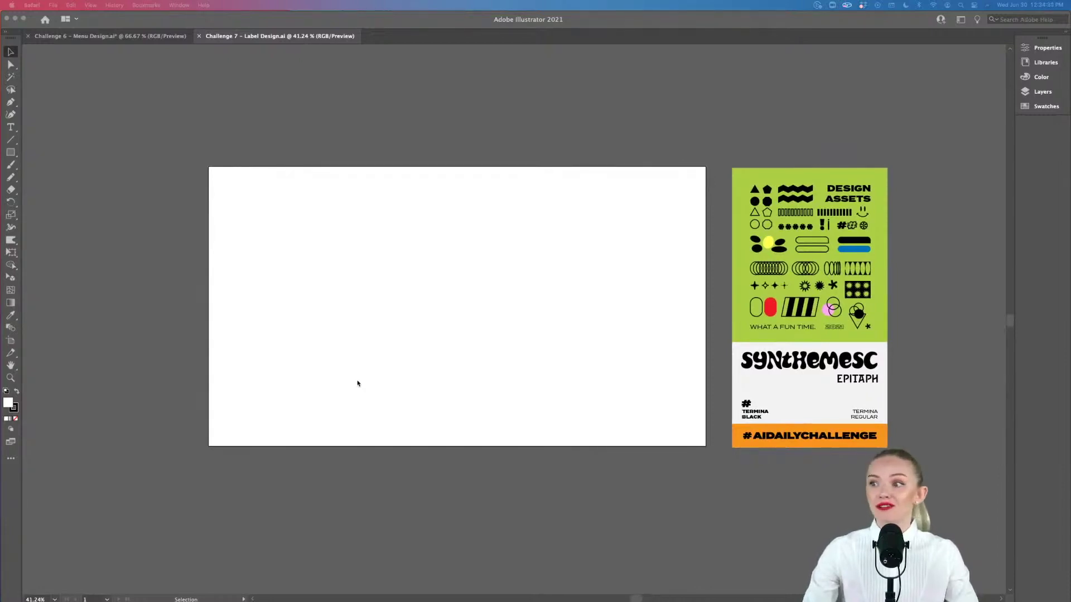
scroll(358, 383, right, 3)
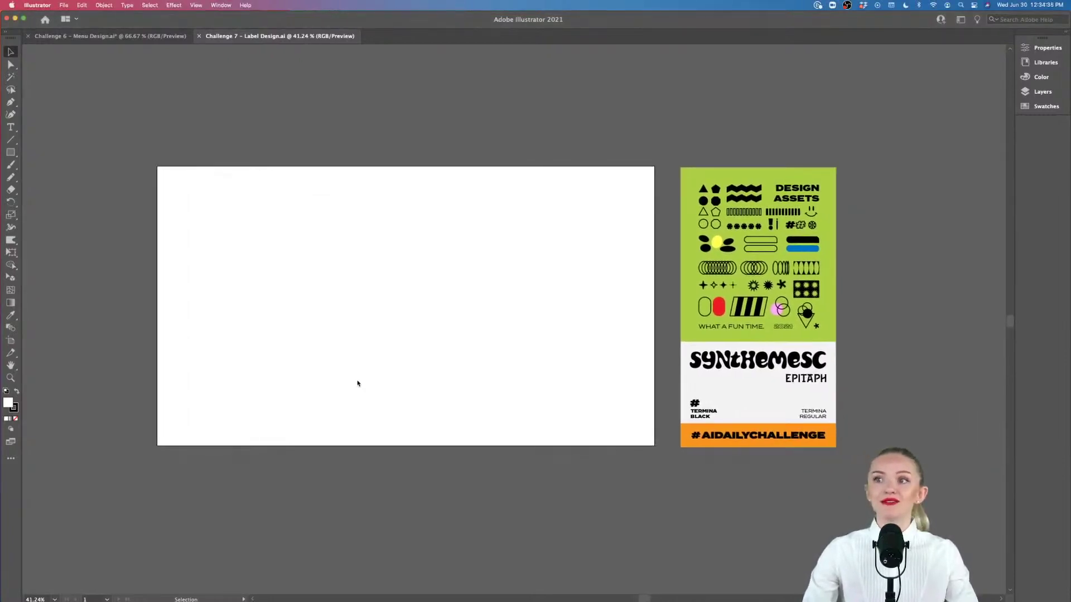
click(1044, 48)
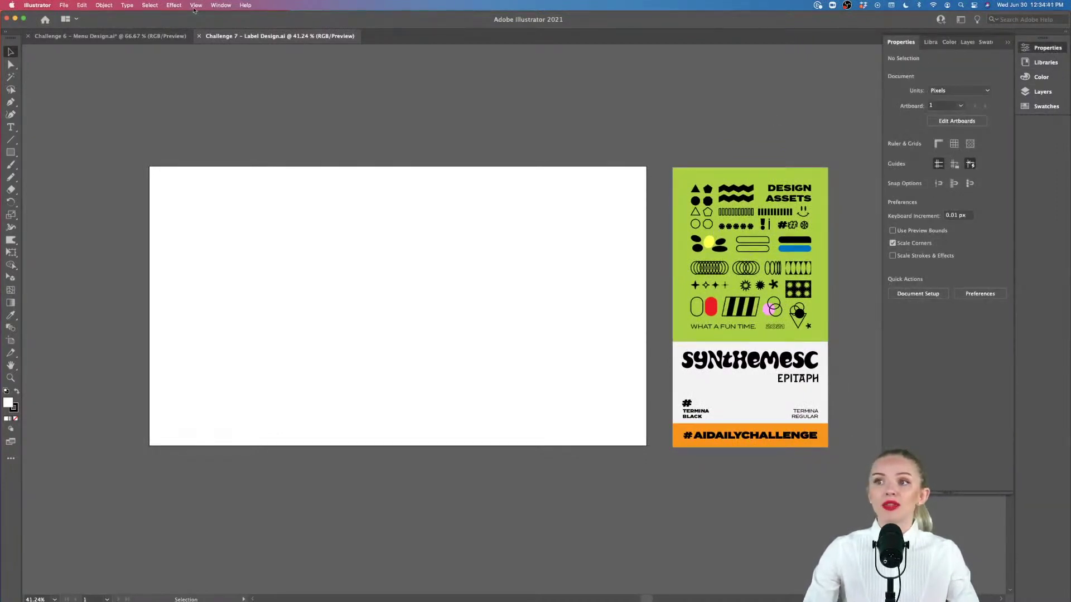
click(228, 6)
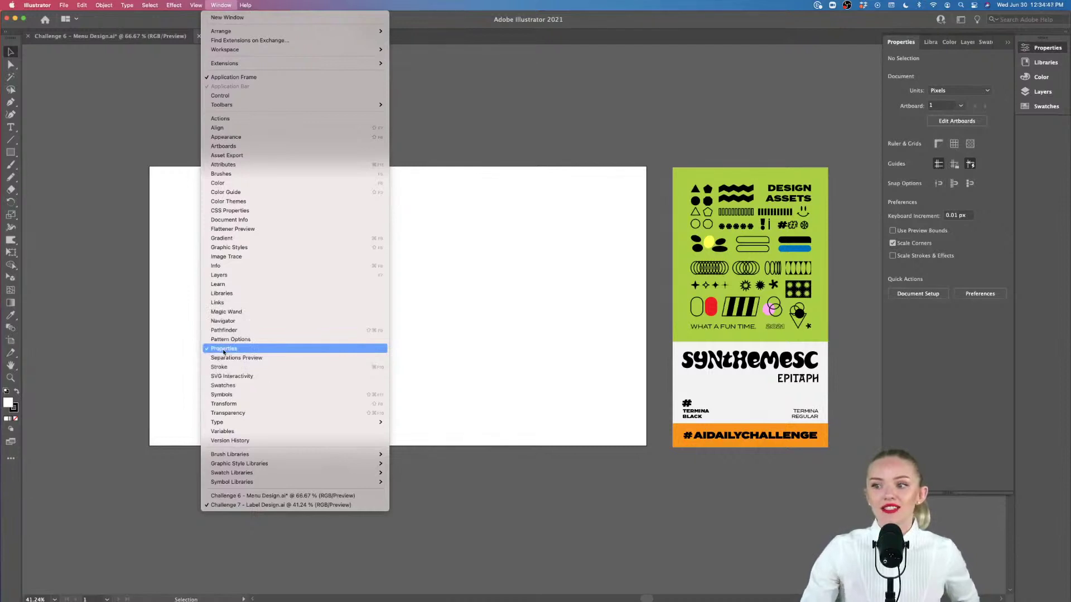
click(448, 365)
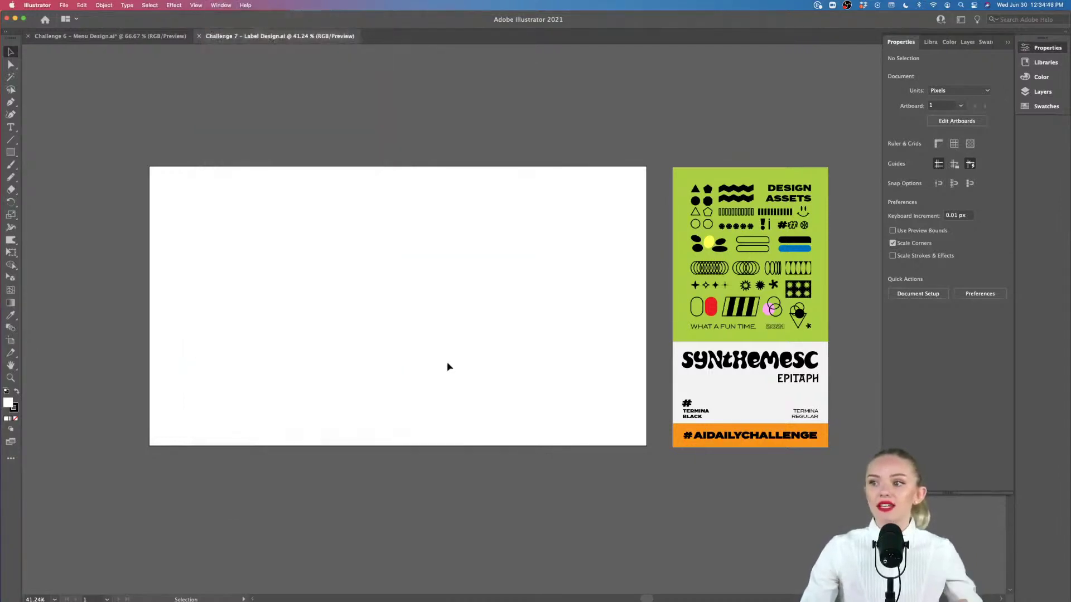
scroll(449, 367, down, 1)
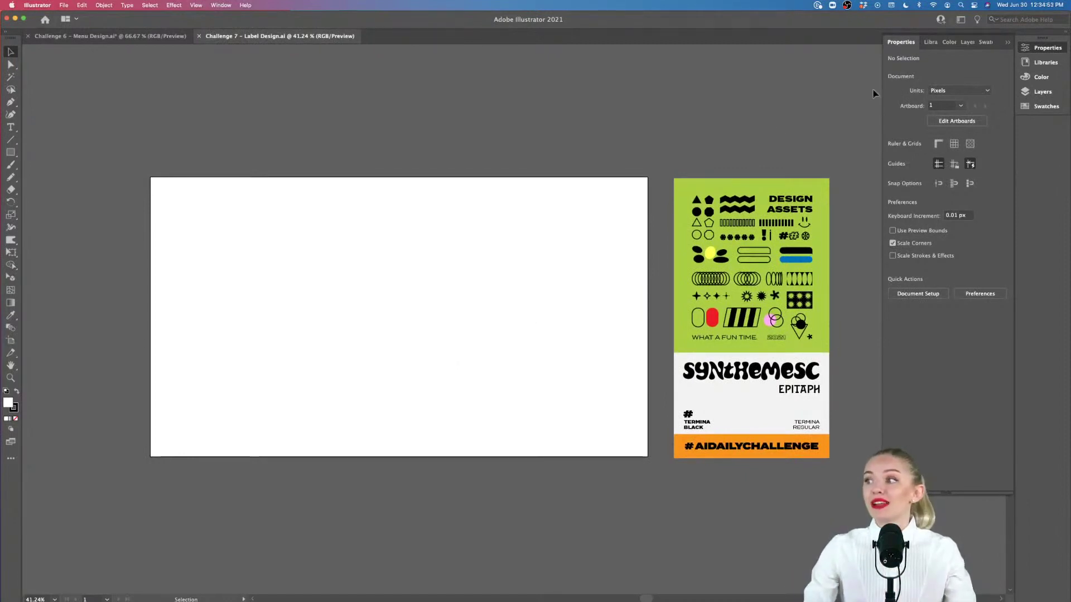
Inspect the properties of the yellow ellipse in the design assets, and of the black ellipse beside it, singly and selected together.
click(710, 253)
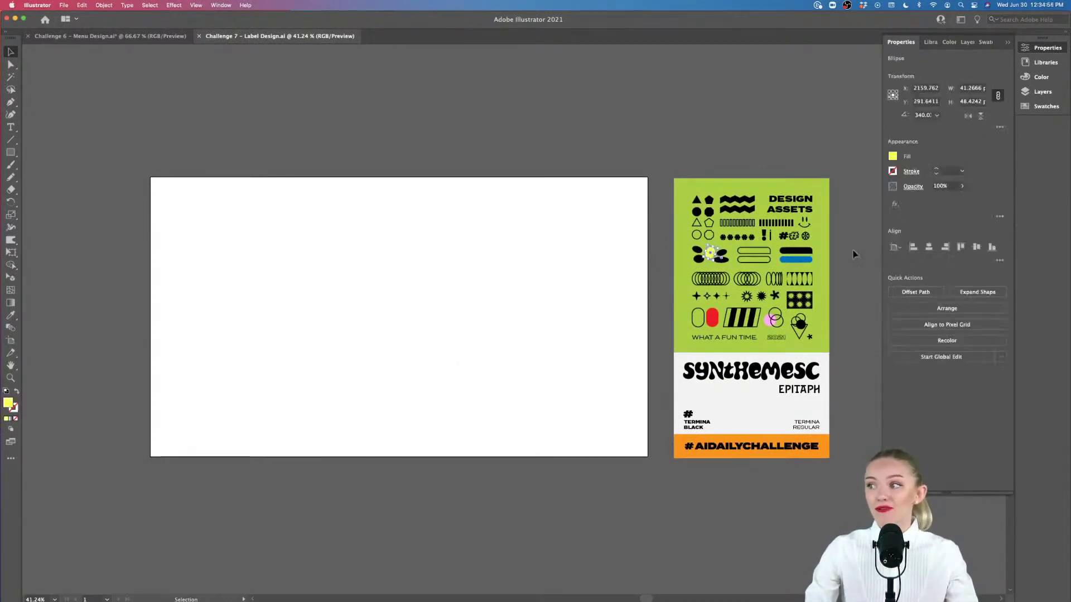
scroll(847, 152, right, 2)
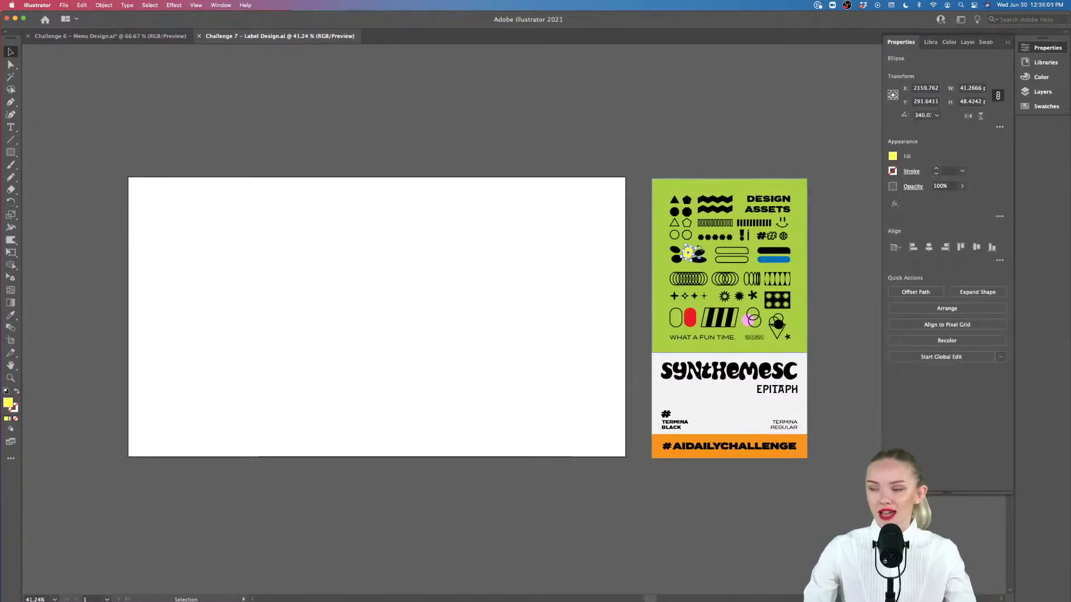
key(super+equal)
key(super+equal)
key(super+equal)
key(super+equal)
key(super+equal)
key(super+equal)
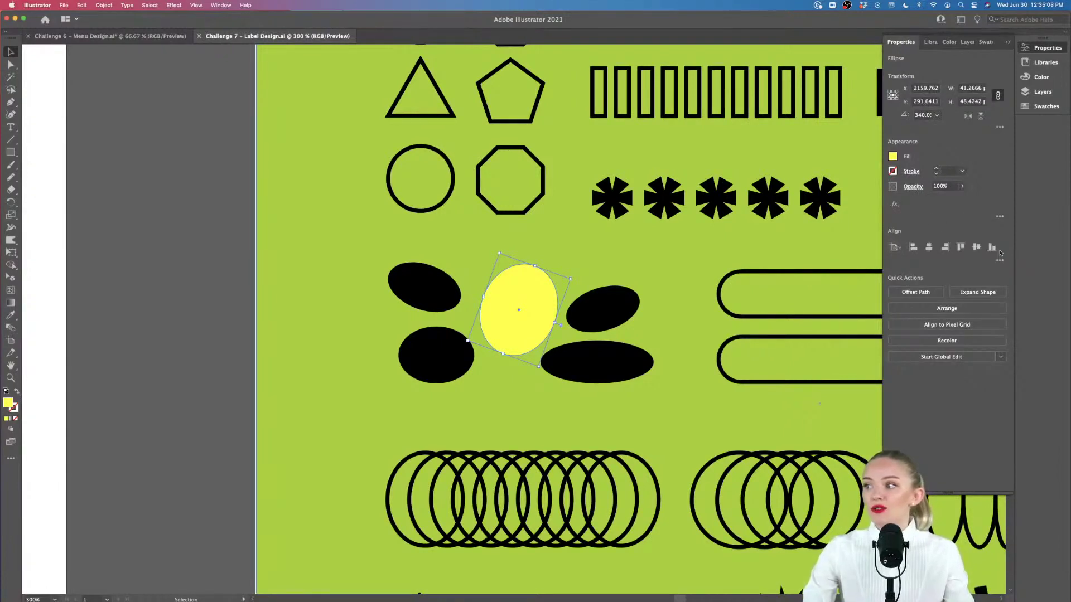
click(618, 318)
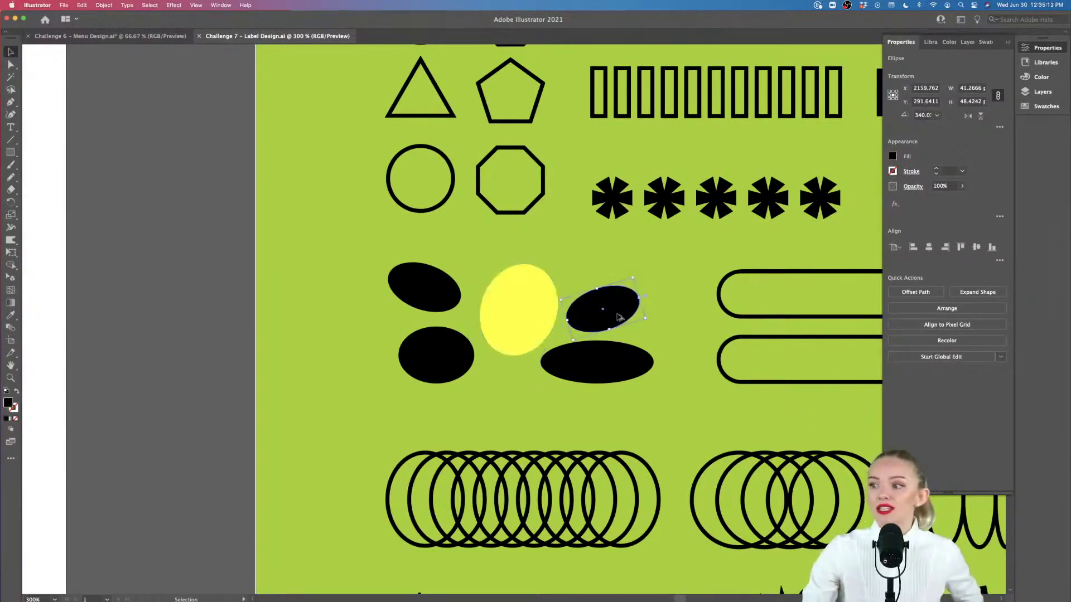
shift+click(539, 319)
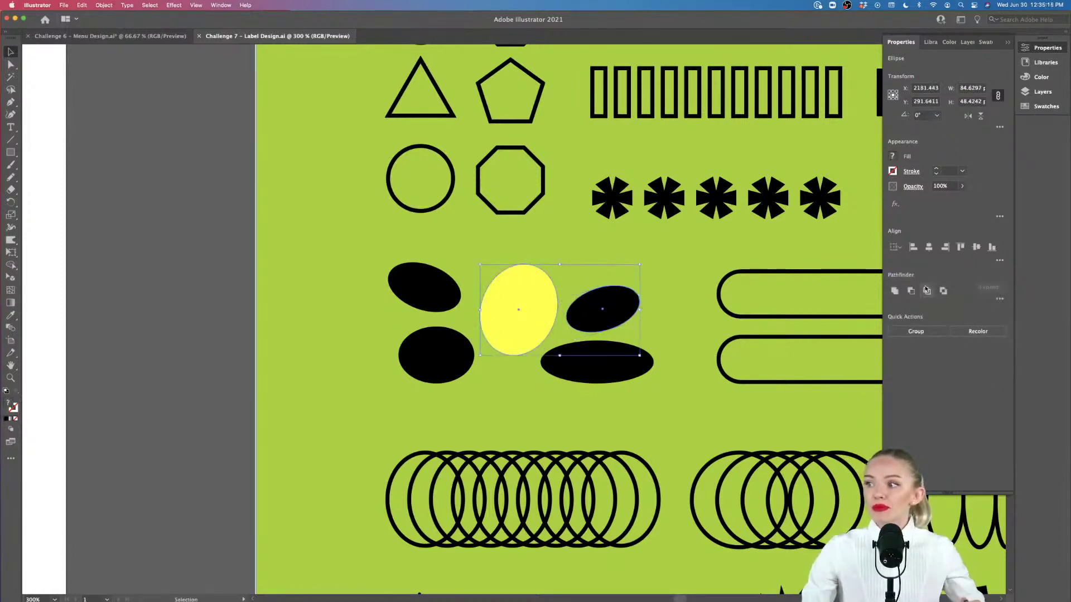
click(175, 296)
scroll(174, 294, left, 2)
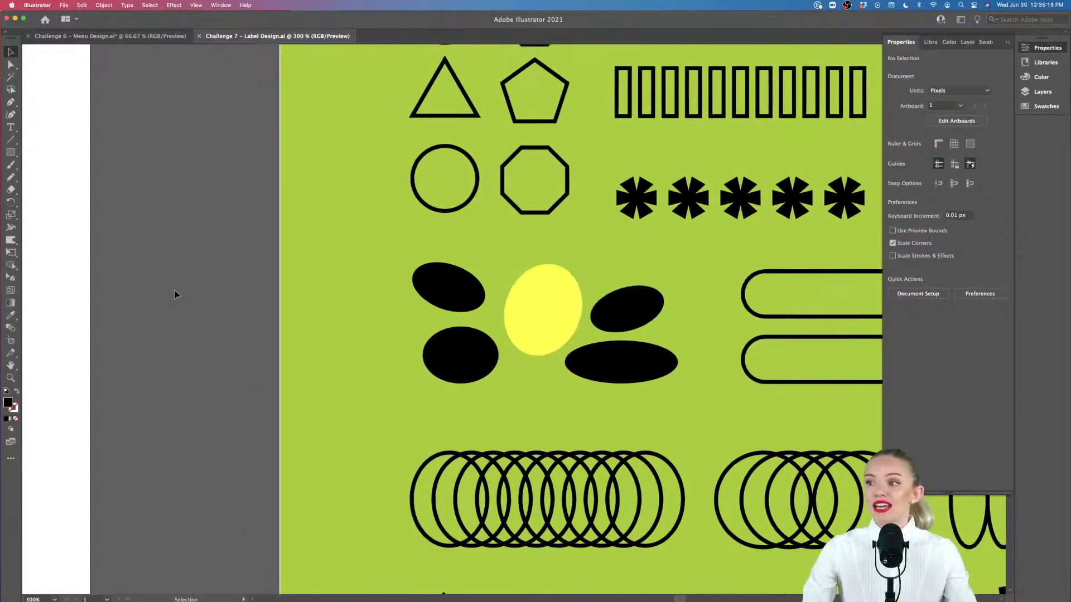
Draw a black upright rectangle about 381 × 596 px near the middle of the blank artboard.
scroll(174, 295, down, 5)
scroll(174, 295, left, 5)
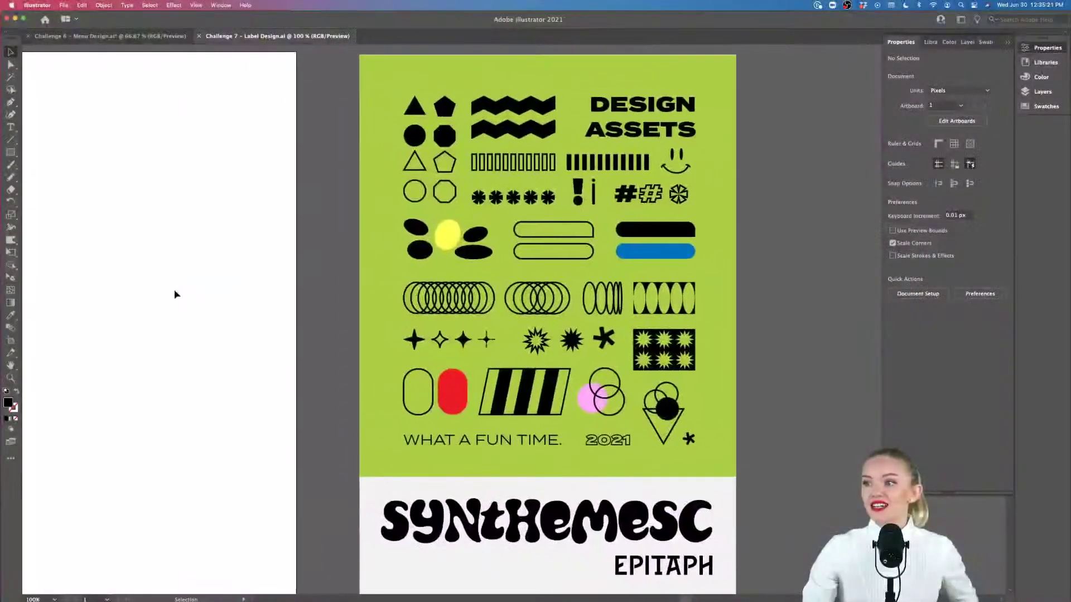
scroll(175, 295, down, 1)
scroll(174, 295, left, 8)
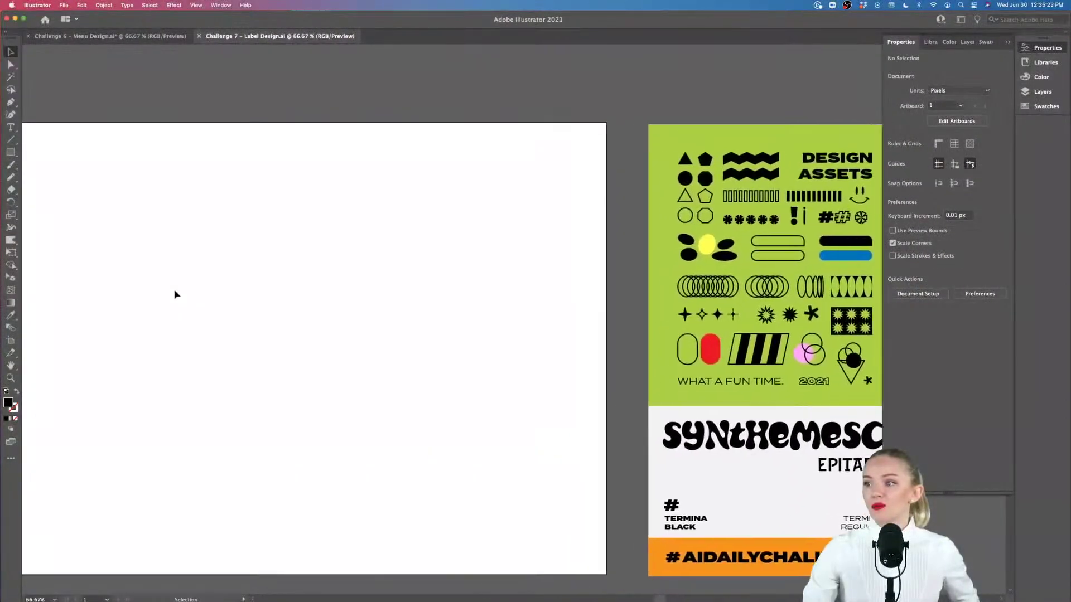
scroll(175, 295, left, 10)
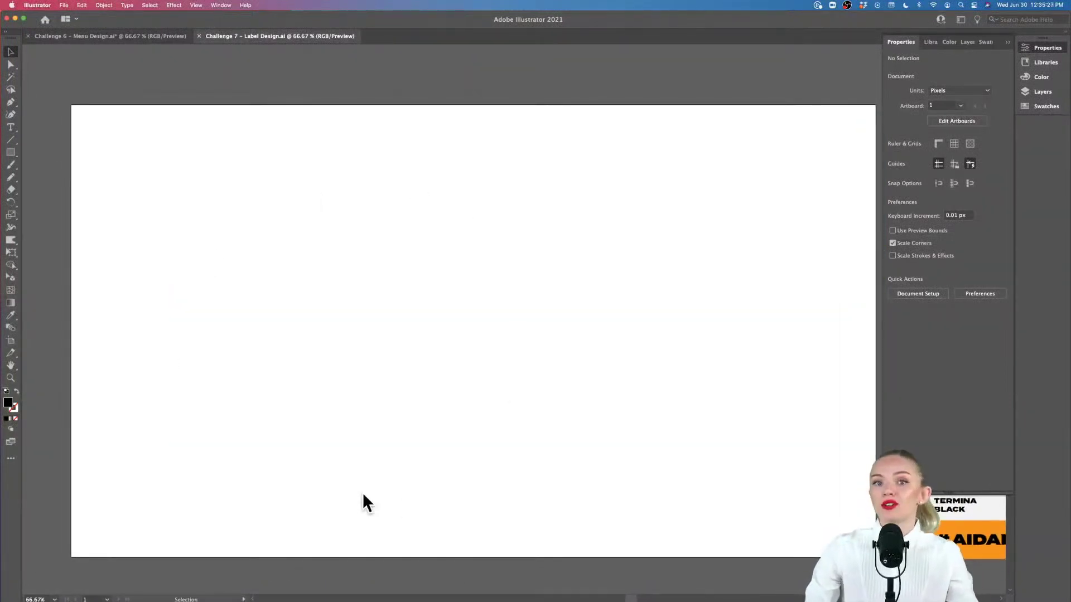
scroll(377, 463, right, 2)
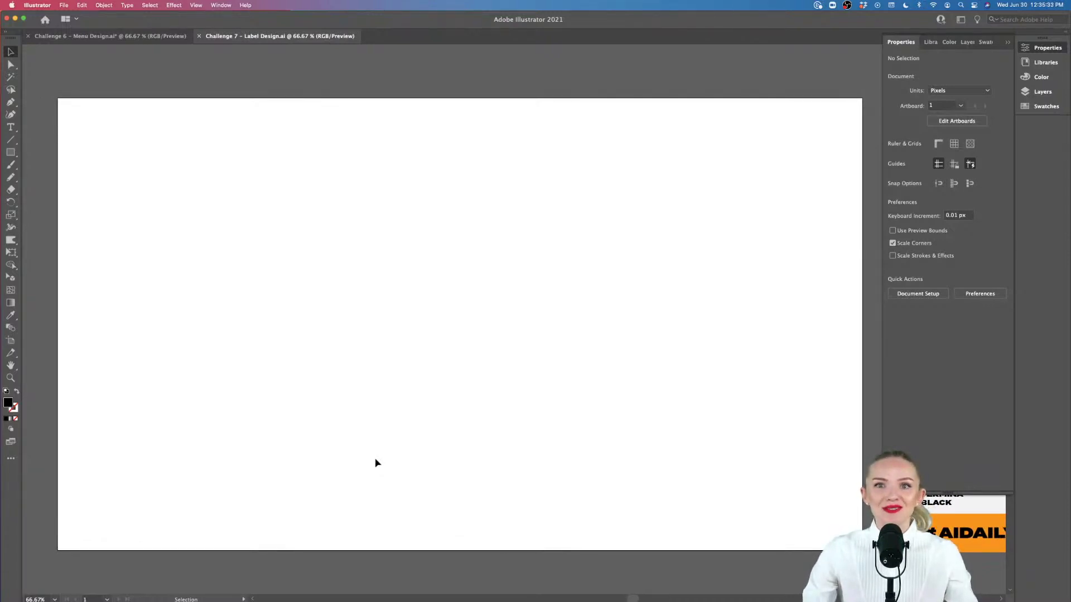
scroll(377, 463, left, 3)
scroll(377, 464, right, 3)
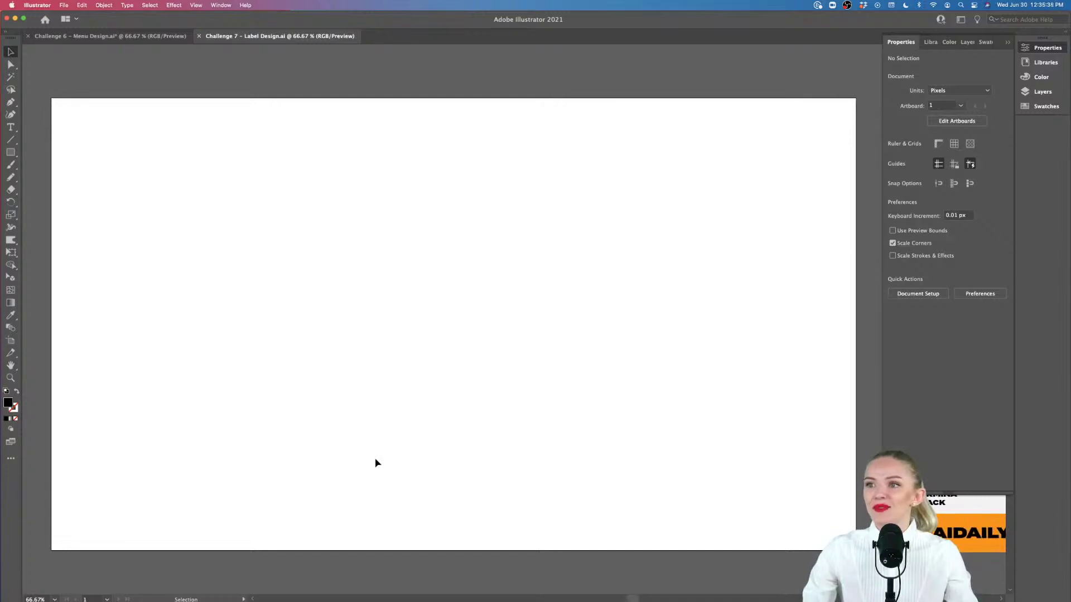
click(11, 155)
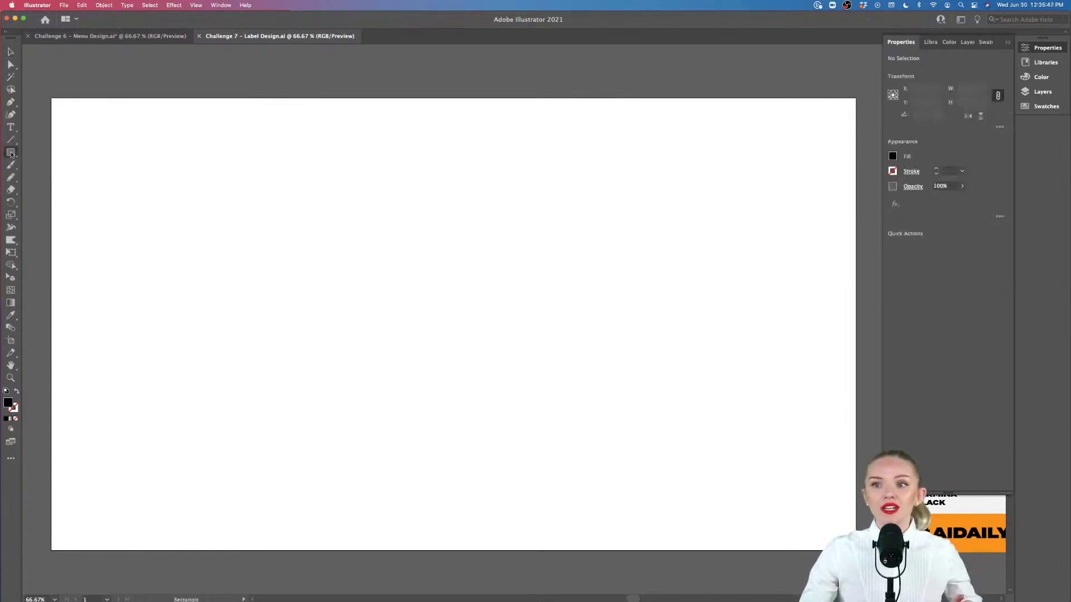
mouse_move(304, 220)
mouse_down()
mouse_move(493, 445)
mouse_move(464, 470)
mouse_up()
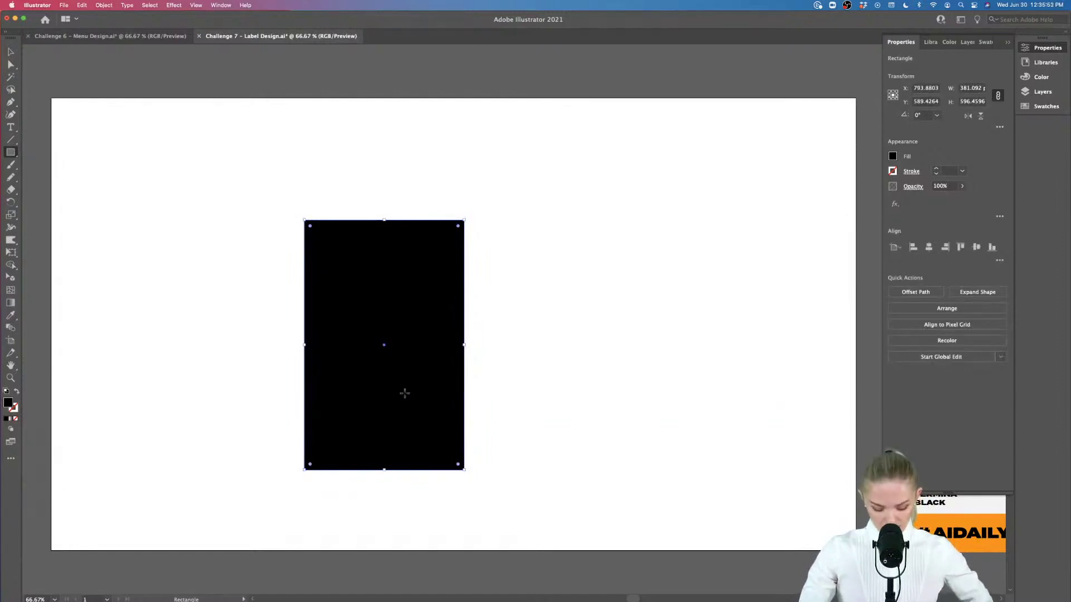
Move the black rectangle toward the artboard's centre and slightly down, and narrow it to about 312 px wide.
key(v)
drag(405, 394, 457, 386)
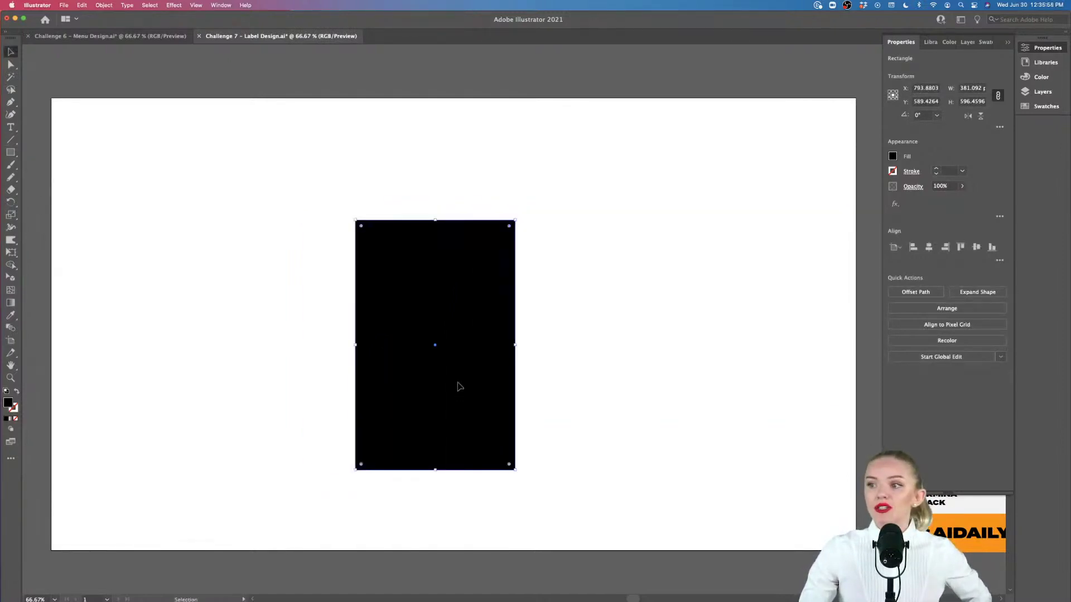
drag(515, 345, 476, 395)
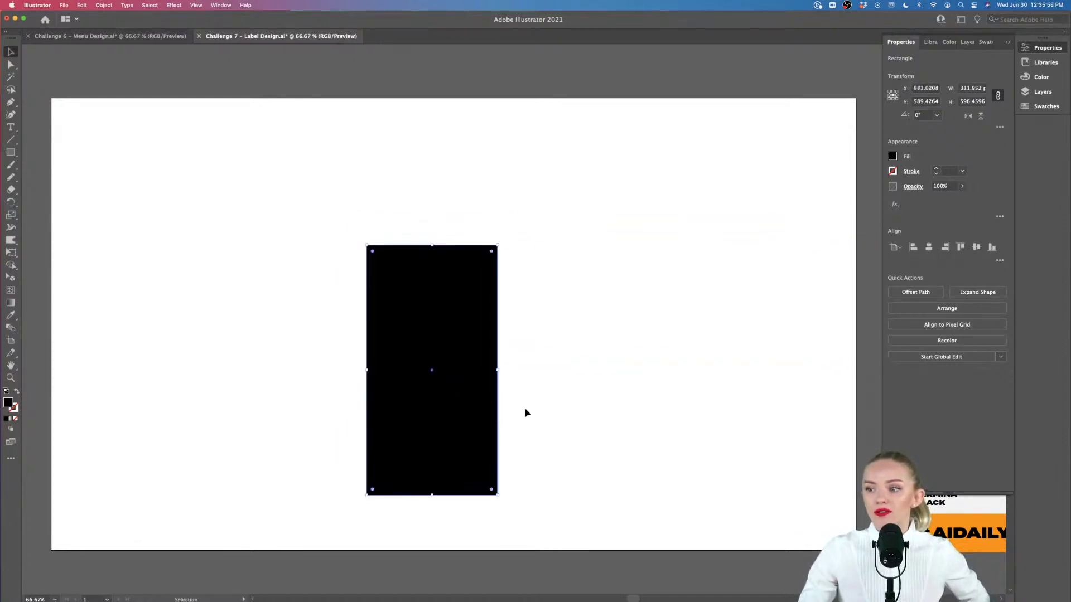
click(525, 413)
Draw a smaller black upright rectangle above the large one and align both rectangles on their horizontal centres.
scroll(462, 310, down, 2)
scroll(449, 222, up, 2)
alt+scroll(441, 192, up, 1)
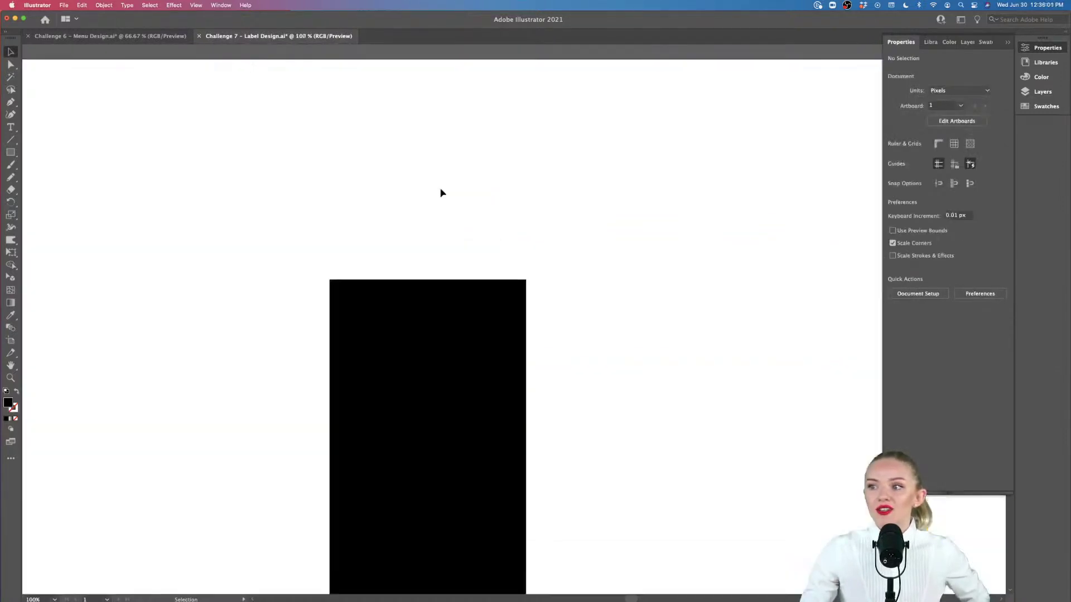
scroll(440, 192, up, 2)
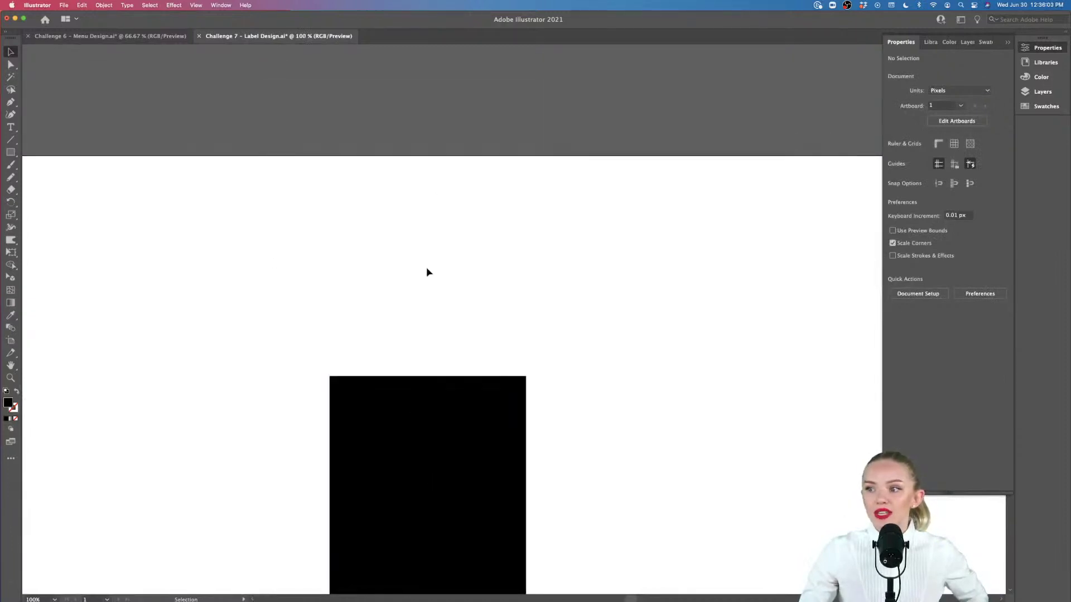
key(m)
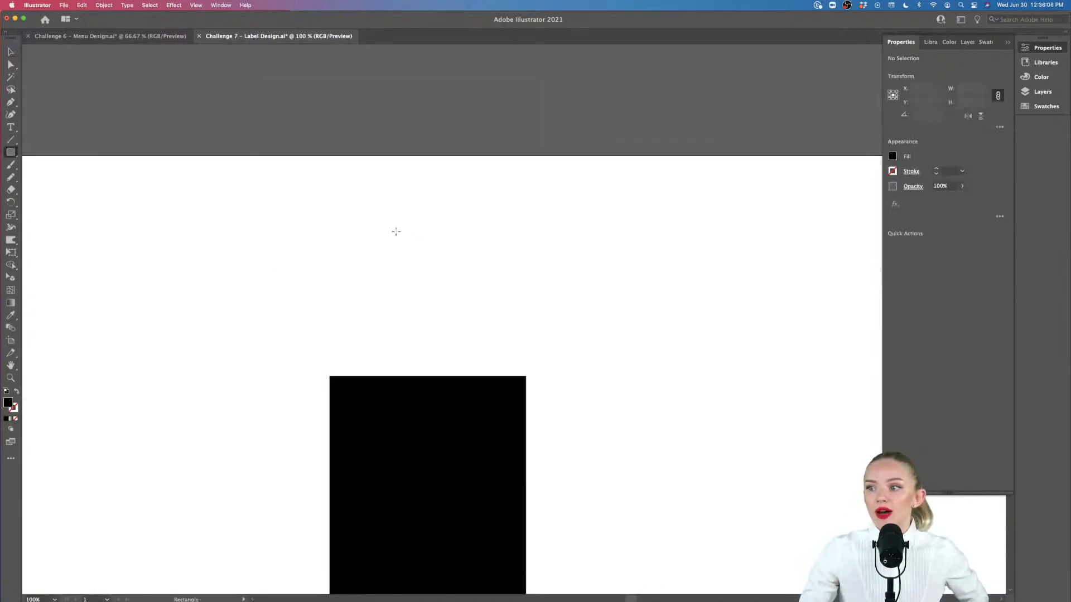
drag(386, 226, 439, 301)
key(v)
drag(533, 293, 382, 467)
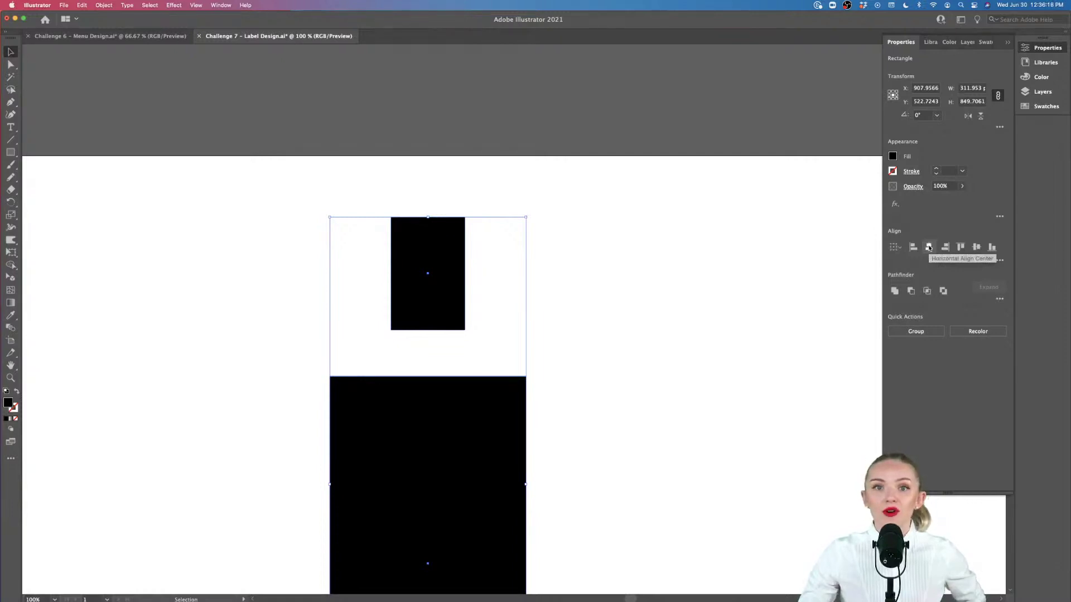
Move both black rectangles together slightly right and up, closer to the artboard's centre.
click(641, 330)
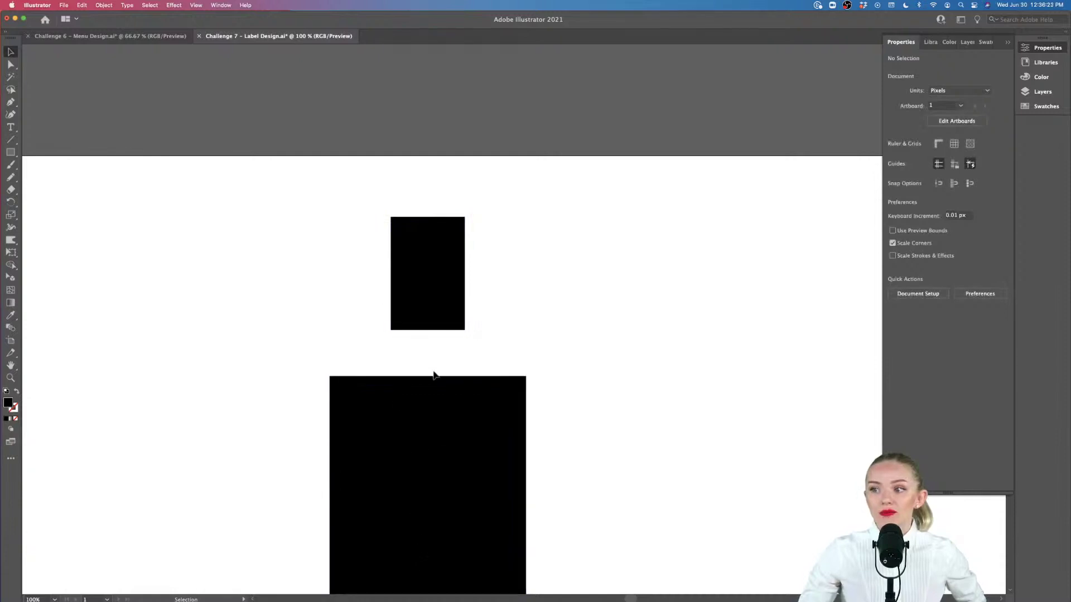
drag(411, 425, 445, 433)
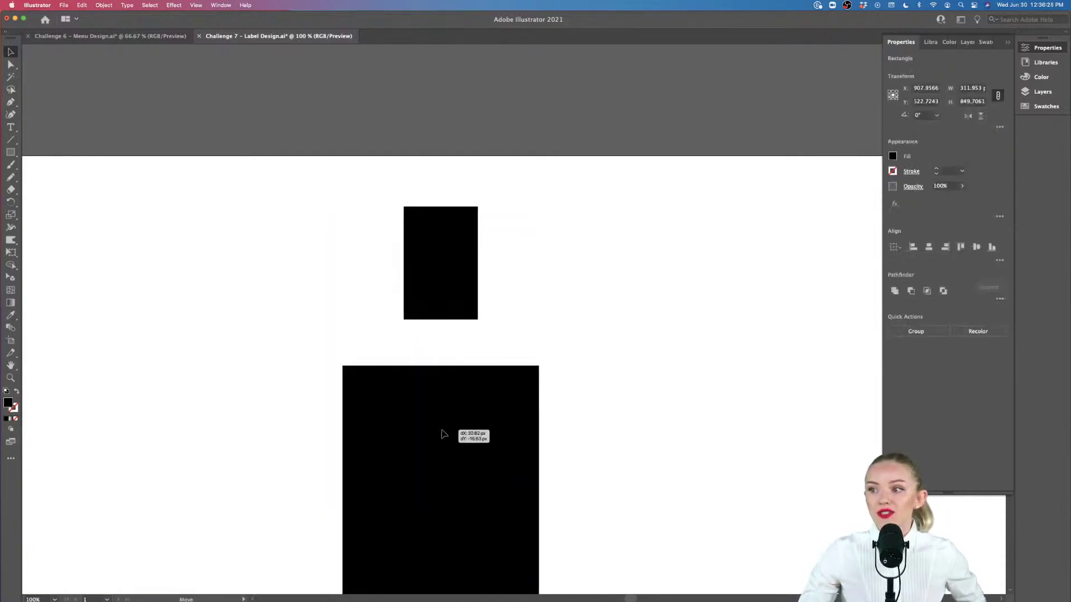
click(619, 447)
key(super+minus)
key(super+minus)
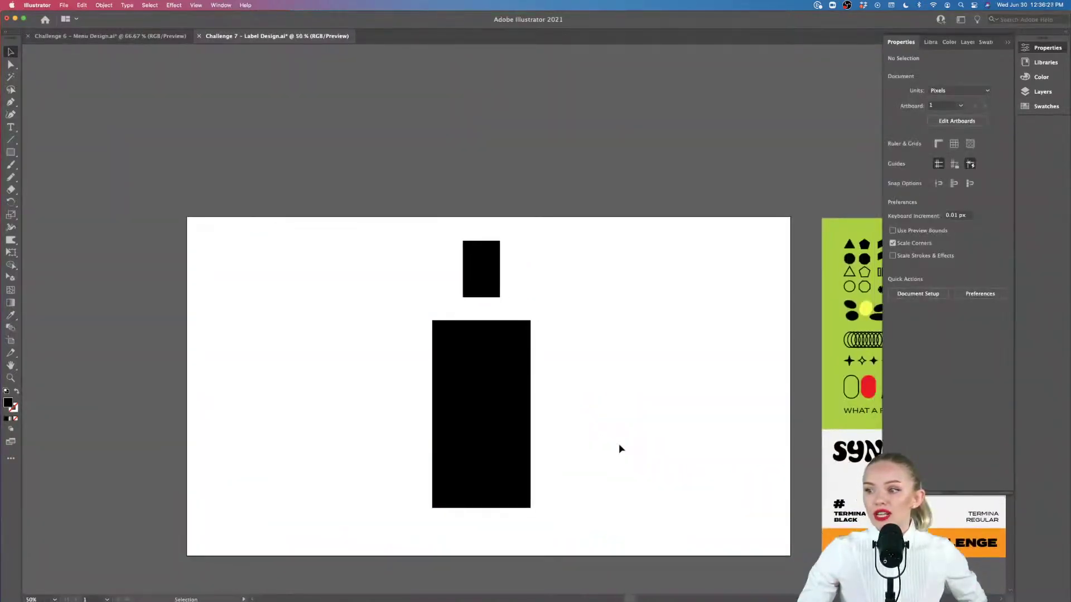
key(super+plus)
scroll(488, 326, down, 1)
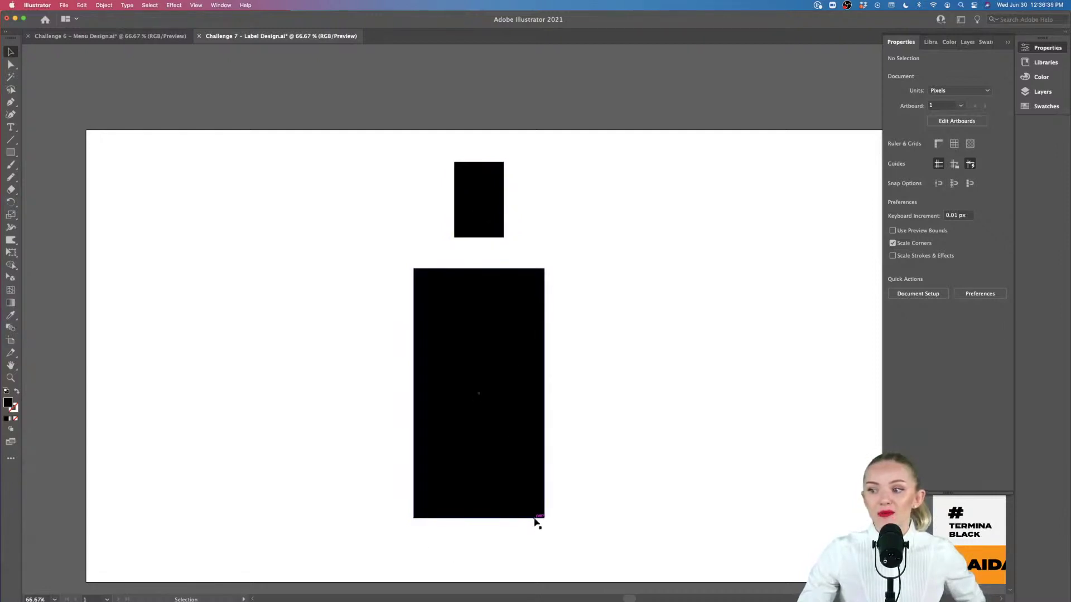
Draw a black shoulder rectangle about 312 × 74 px filling the gap between the neck and body rectangles.
scroll(472, 238, up, 3)
scroll(472, 238, left, 3)
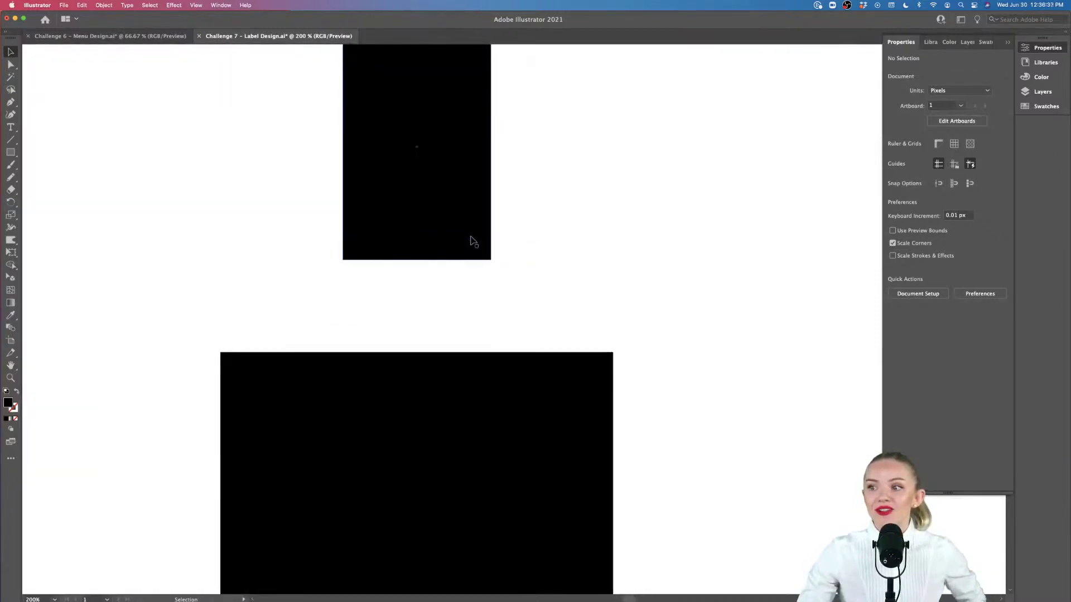
click(12, 152)
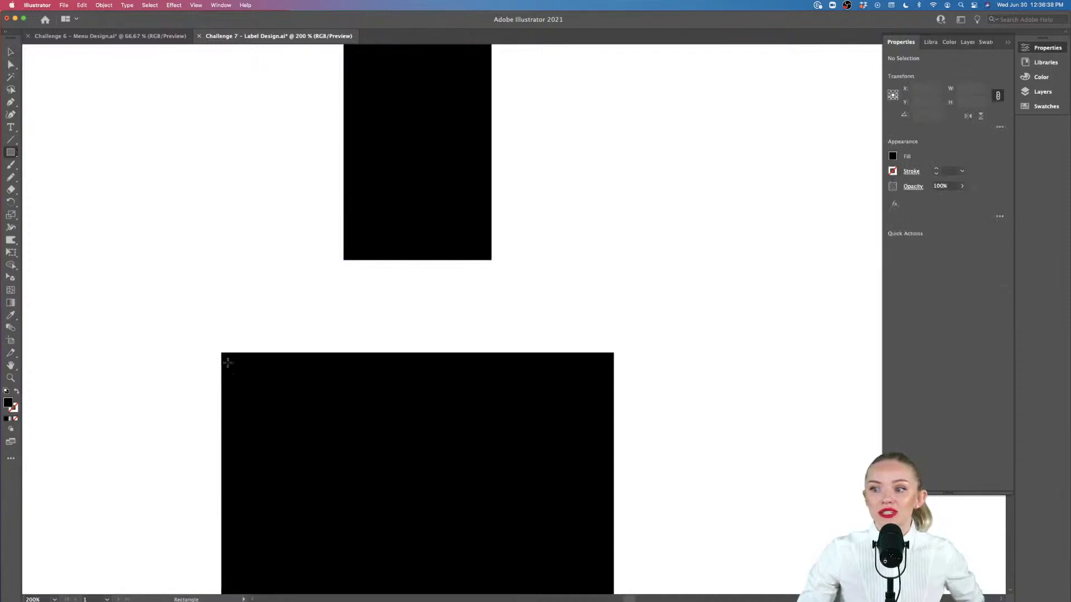
drag(221, 352, 614, 260)
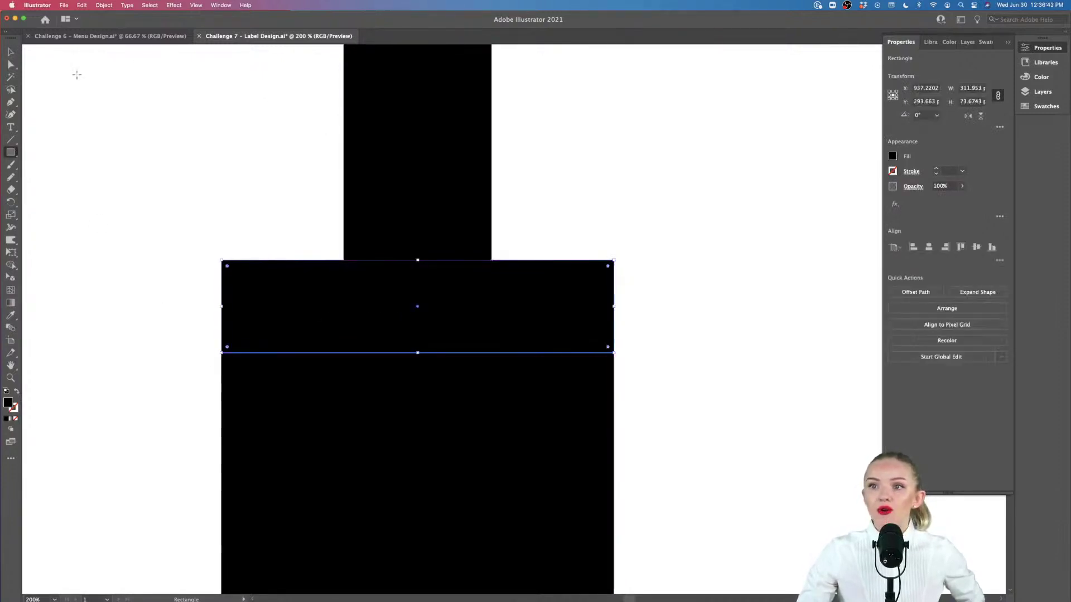
Round the shoulder rectangle's two upper corners to the maximum radius, leaving its lower corners square.
click(10, 66)
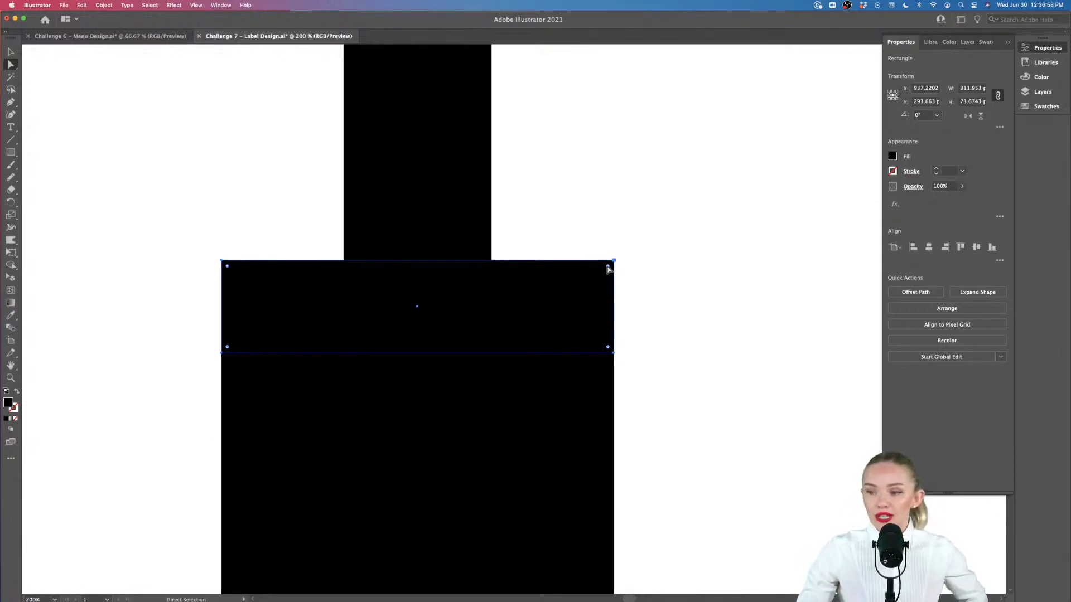
click(607, 267)
click(608, 266)
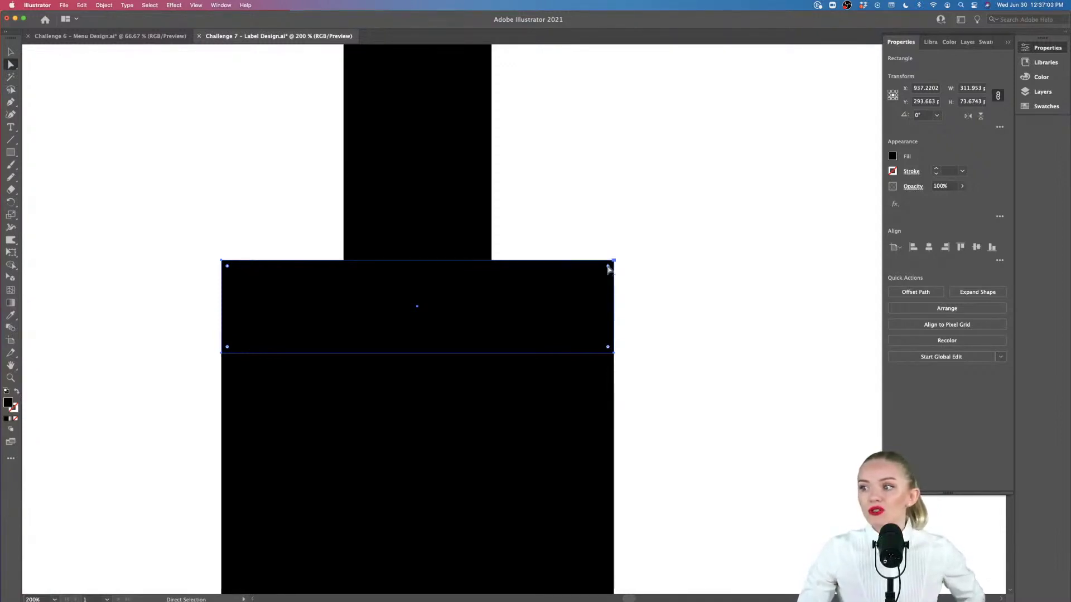
drag(608, 268, 512, 353)
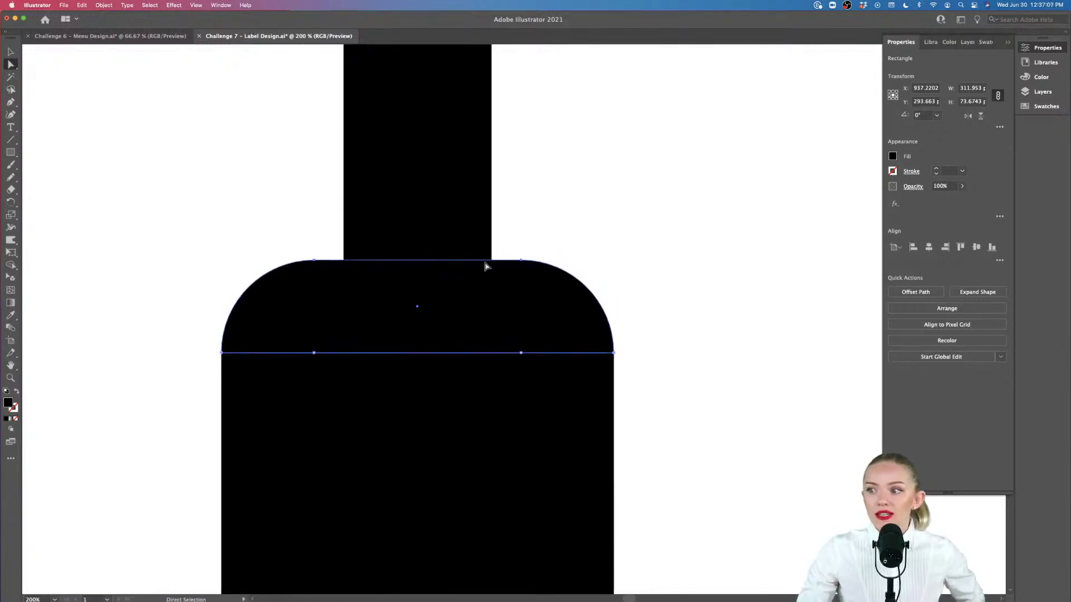
click(646, 347)
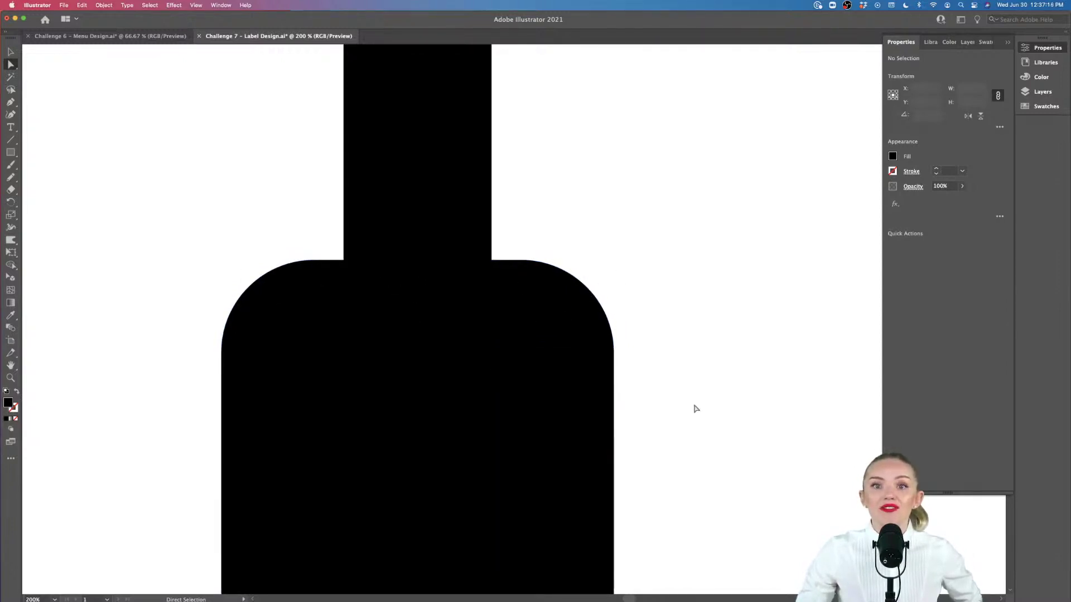
Duplicate the rounded shoulder shape straight down to just below the bottle body.
key(super+minus)
key(super+minus)
key(super+minus)
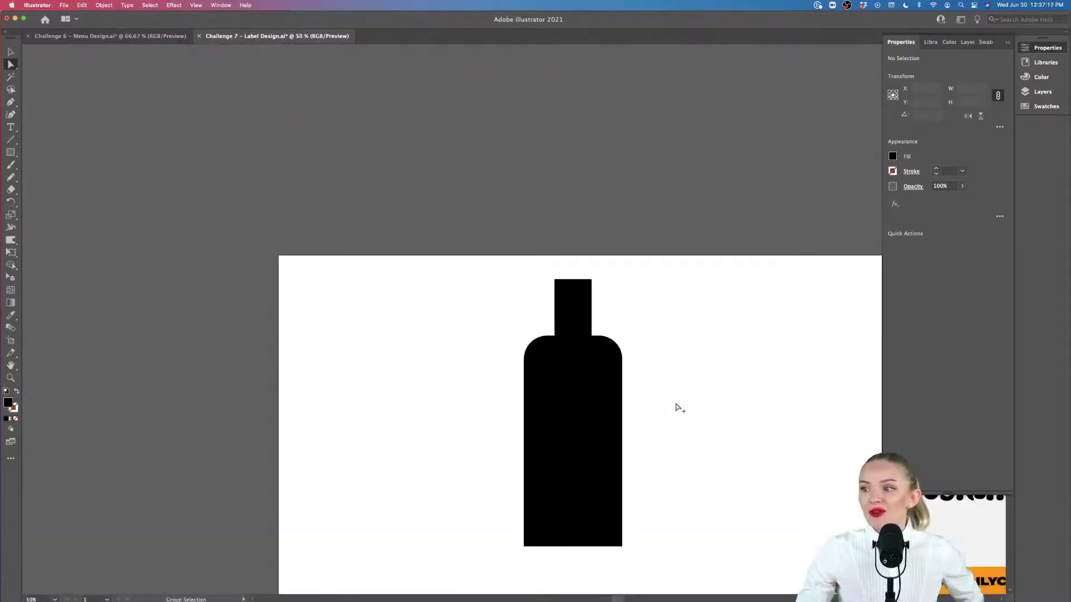
scroll(678, 407, down, 5)
scroll(677, 407, right, 5)
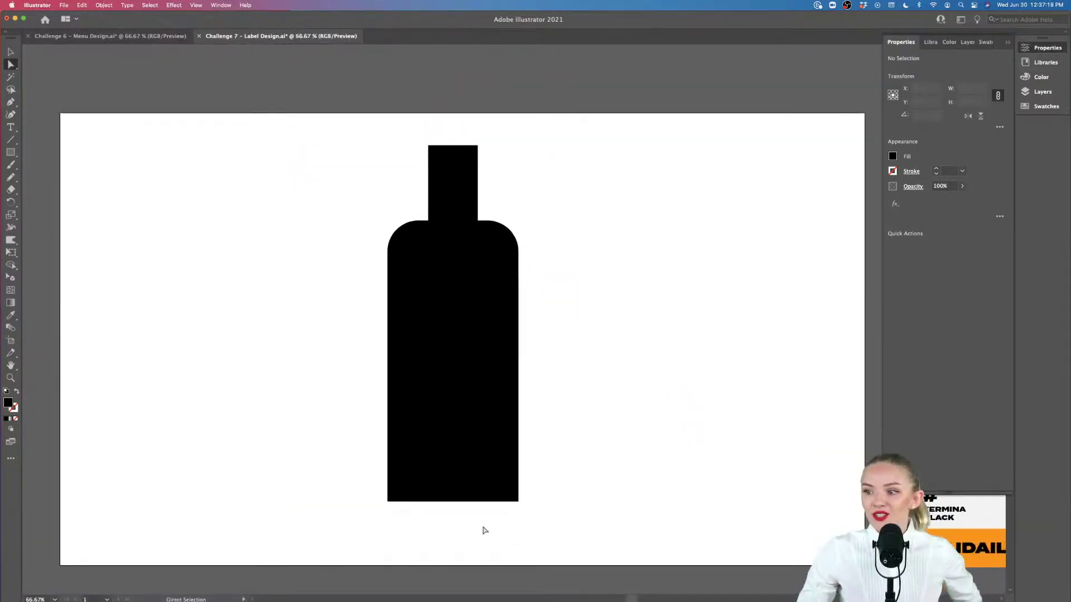
scroll(415, 526, down, 2)
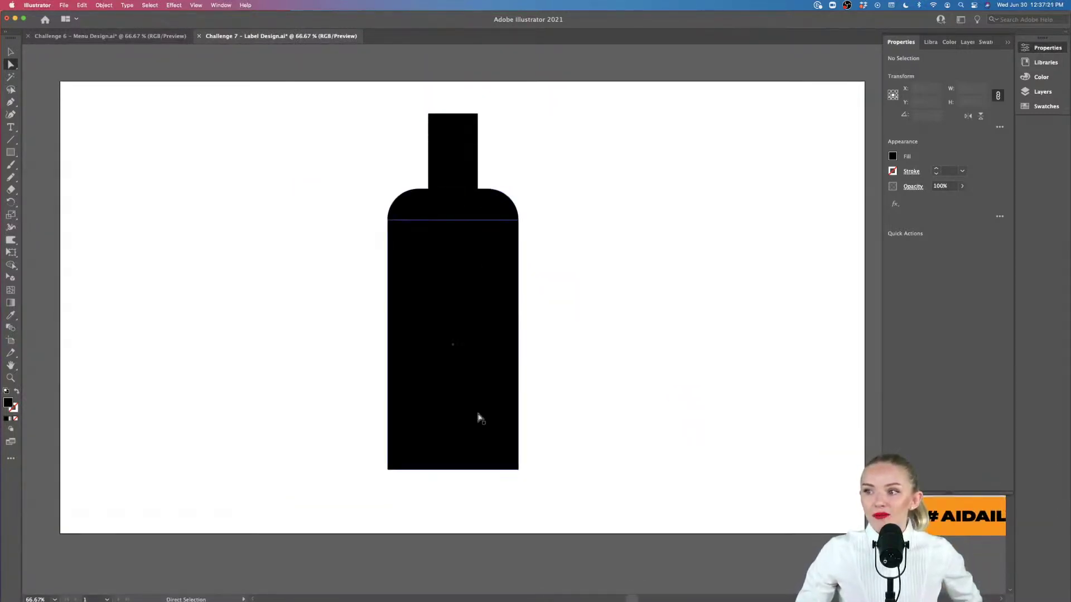
click(490, 208)
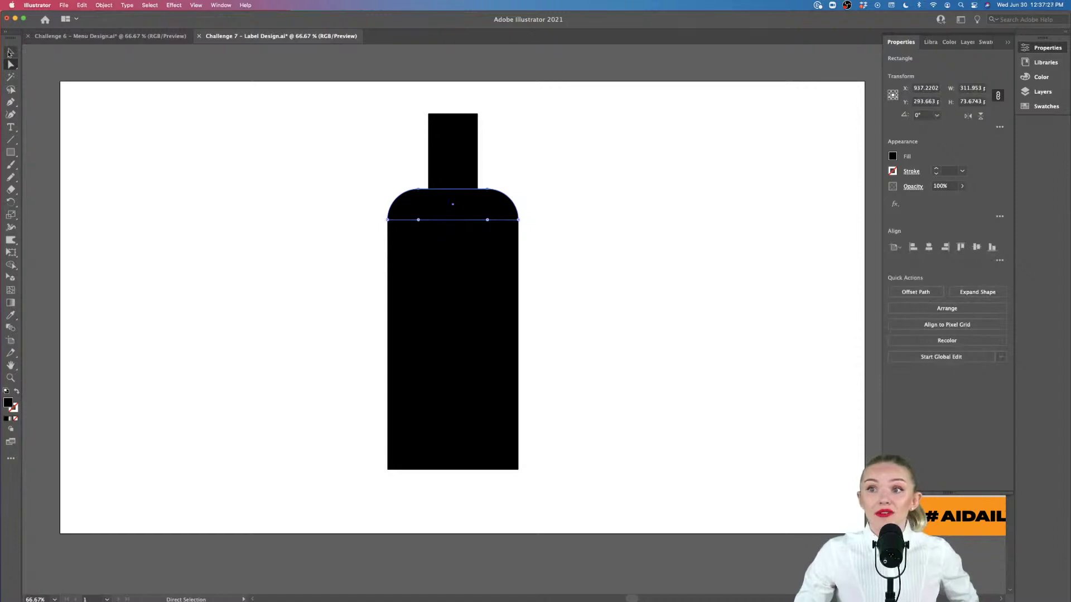
click(10, 52)
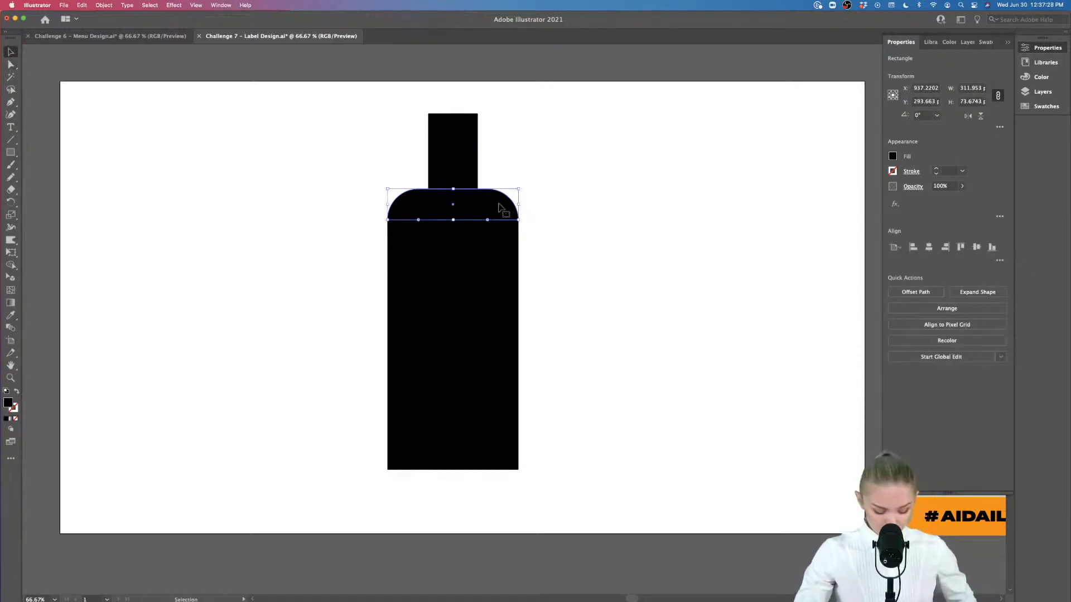
drag(499, 210, 498, 510)
Rotate the duplicated shape 180° and snap it against the lower edge of the bottle body.
scroll(446, 505, down, 3)
scroll(424, 496, up, 3)
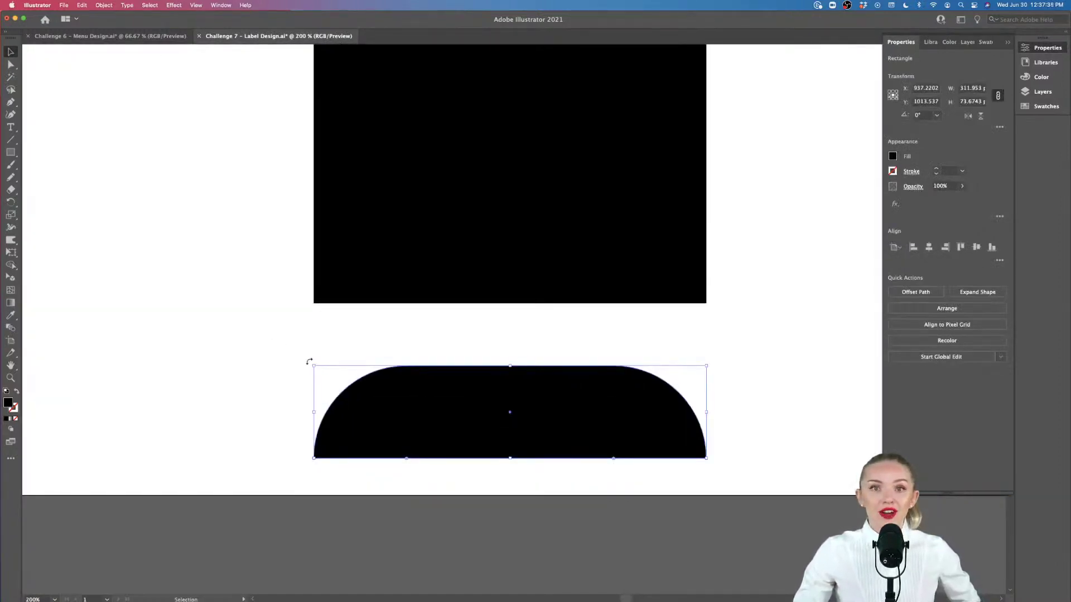
drag(309, 361, 628, 363)
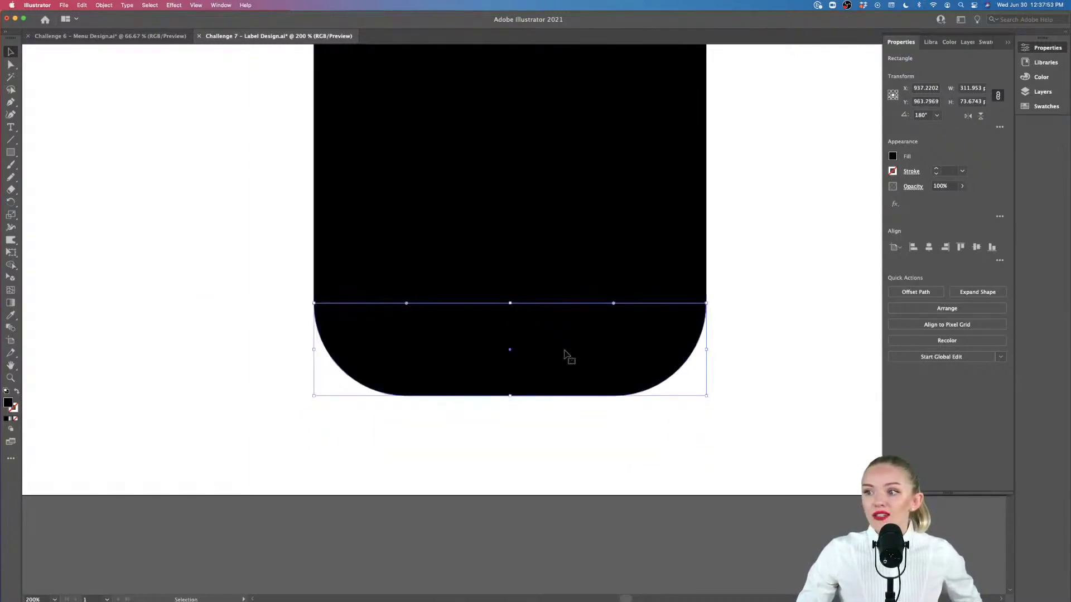
mouse_move(556, 356)
mouse_down()
mouse_move(565, 372)
mouse_move(564, 357)
mouse_up()
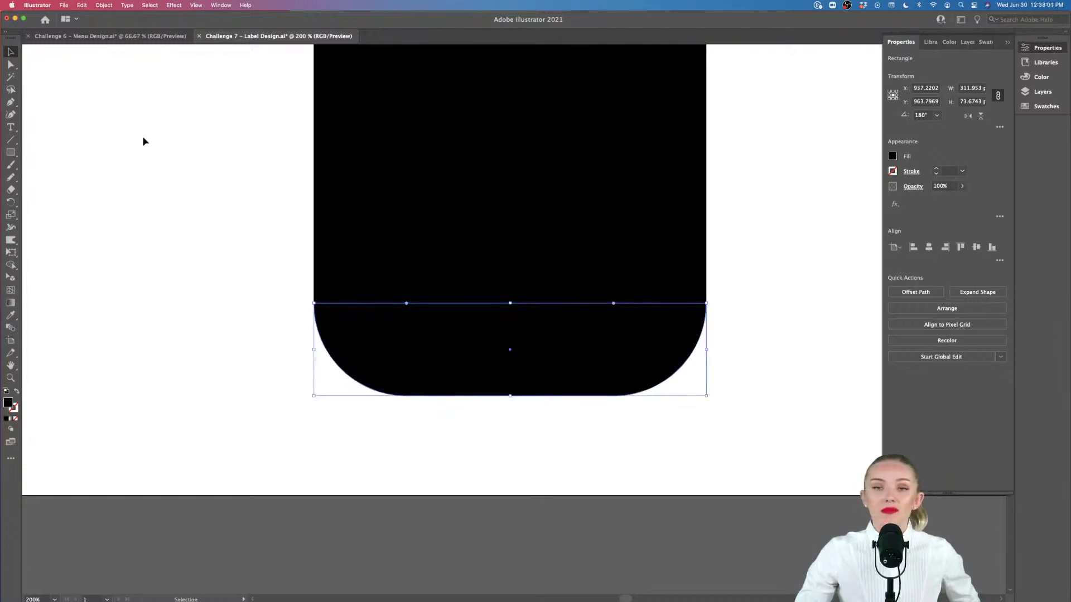
Check whether Smart Guides are enabled for the document view.
click(194, 7)
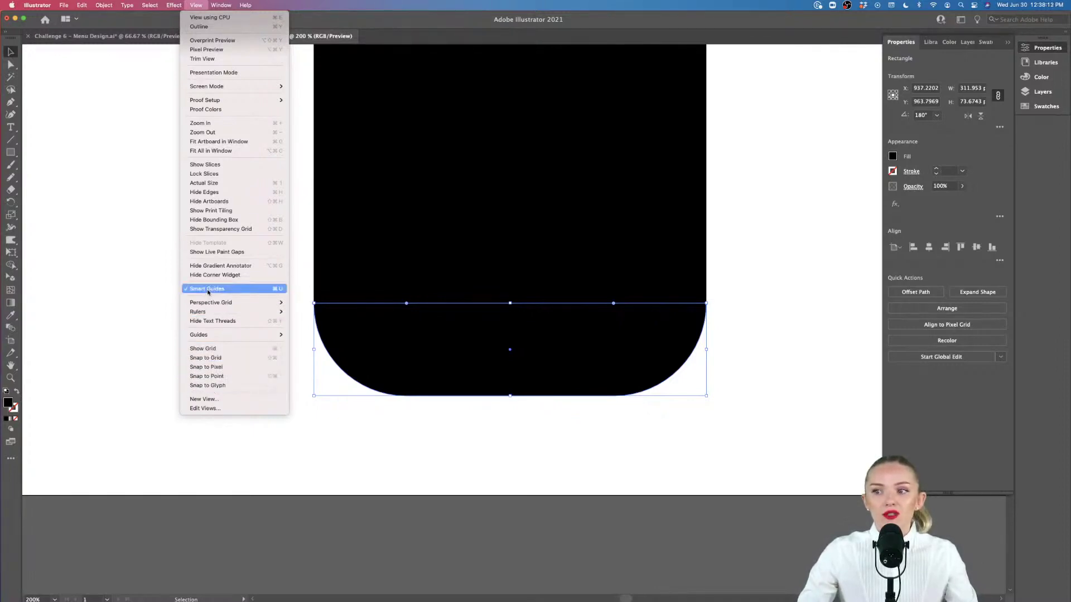
click(748, 371)
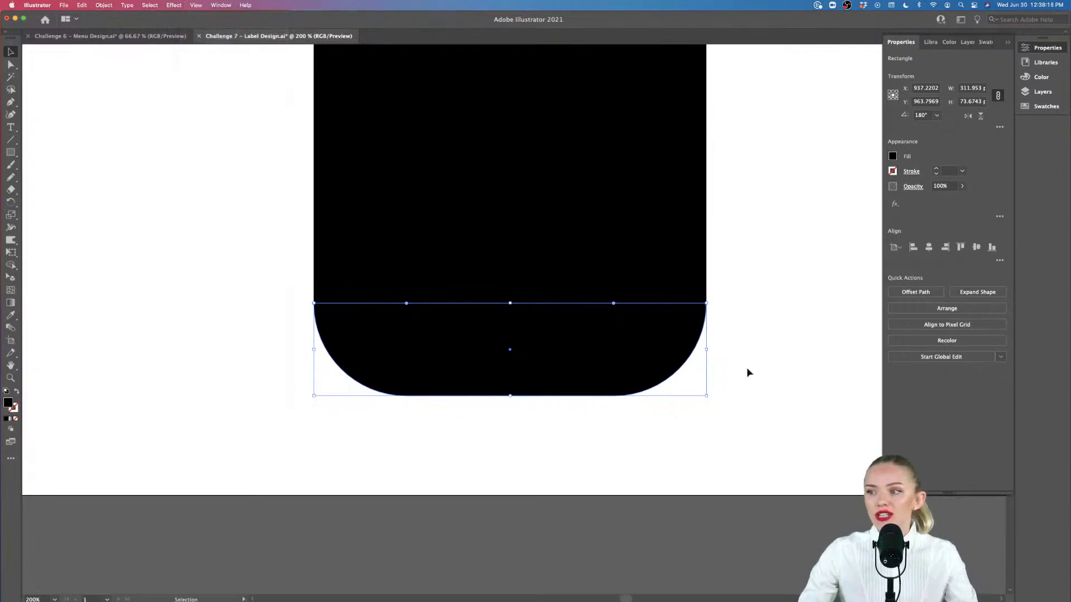
click(749, 370)
click(645, 371)
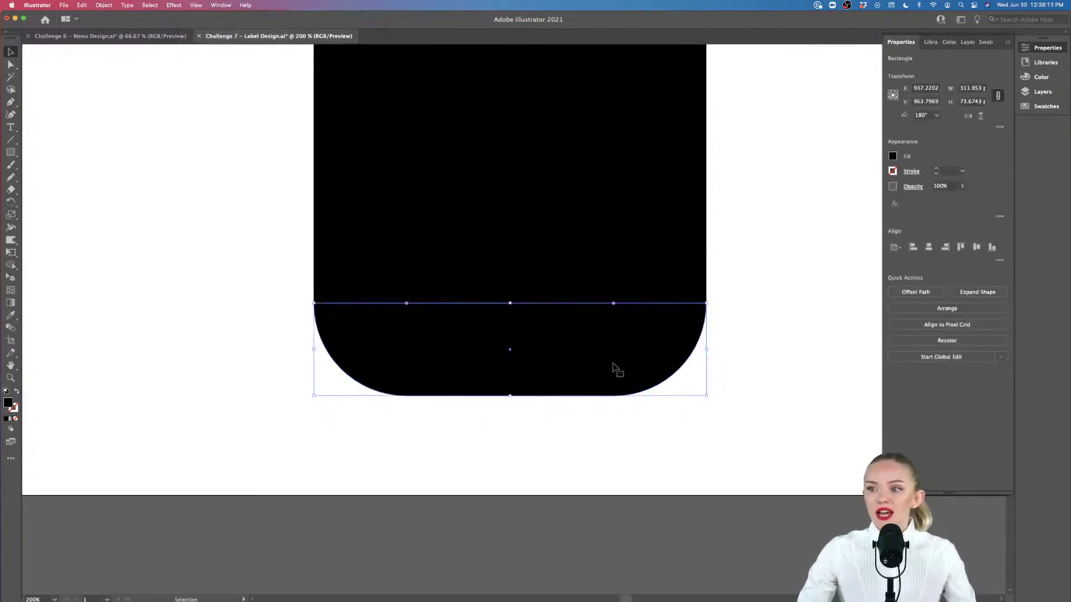
Isolate the bottle's base shape and reduce the rounding of its two lower corners with the Direct Selection tool.
key(super+minus)
key(super+minus)
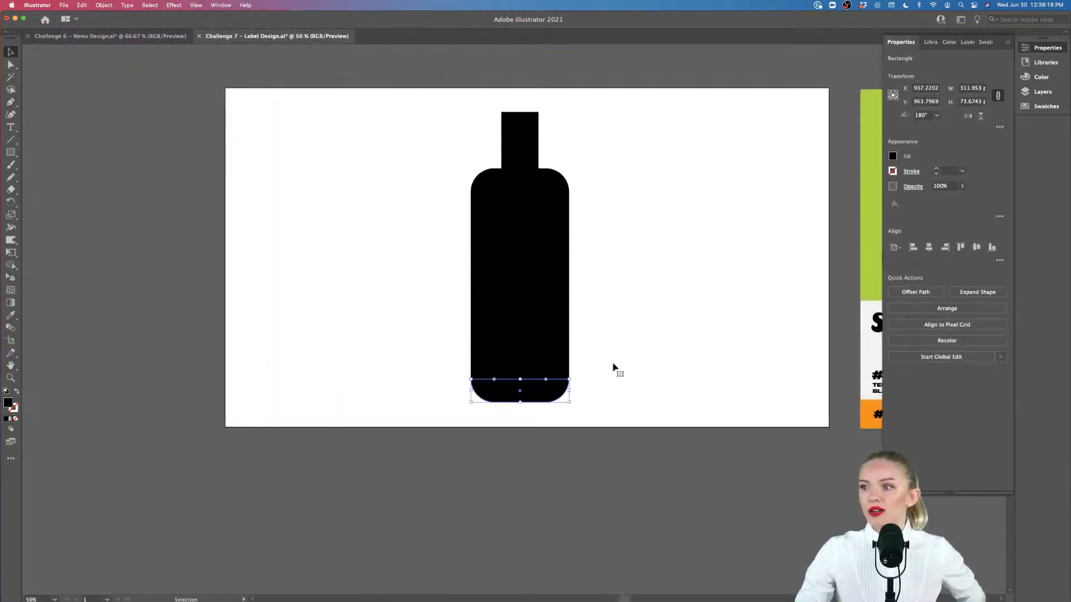
key(super+plus)
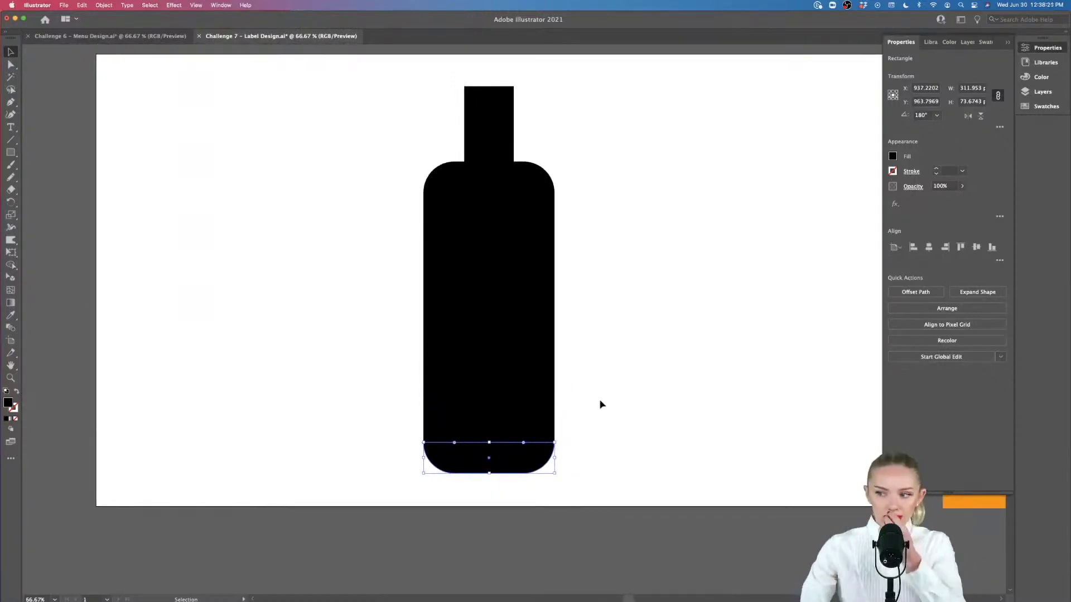
click(589, 464)
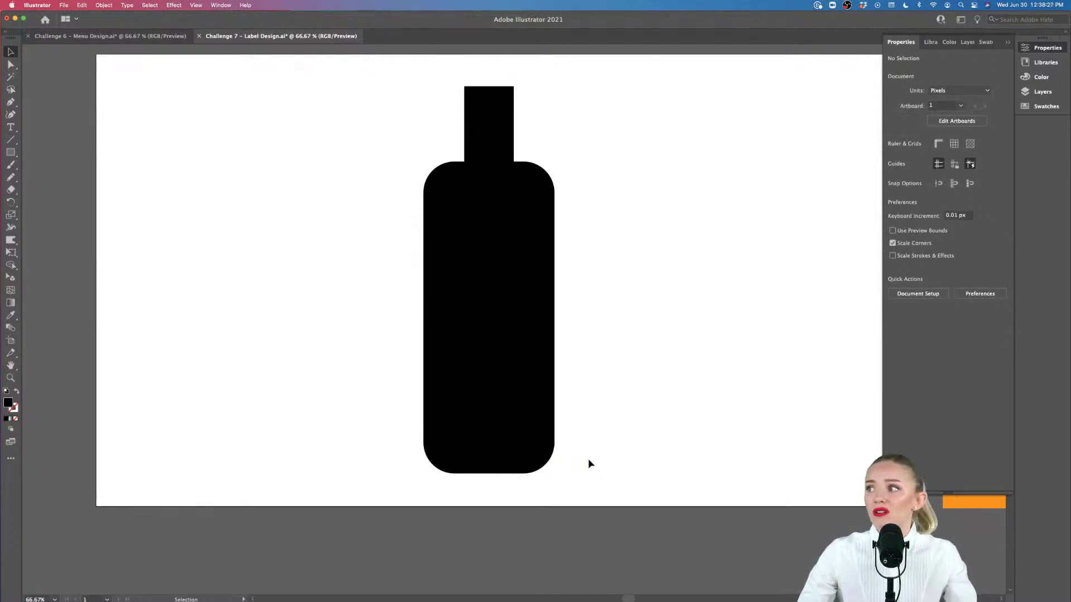
drag(589, 464, 513, 488)
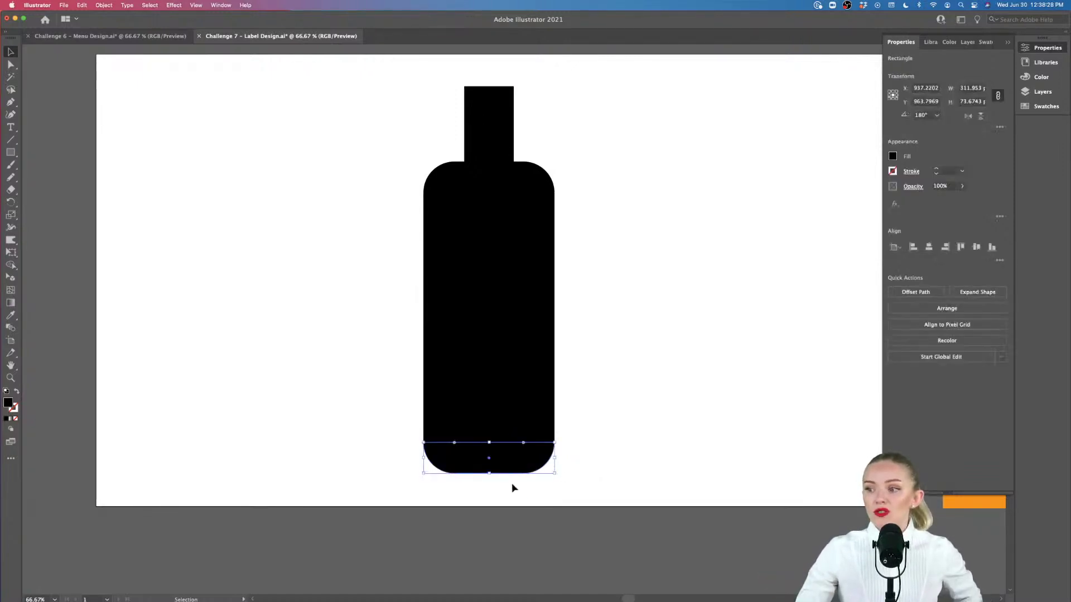
scroll(513, 488, up, 4)
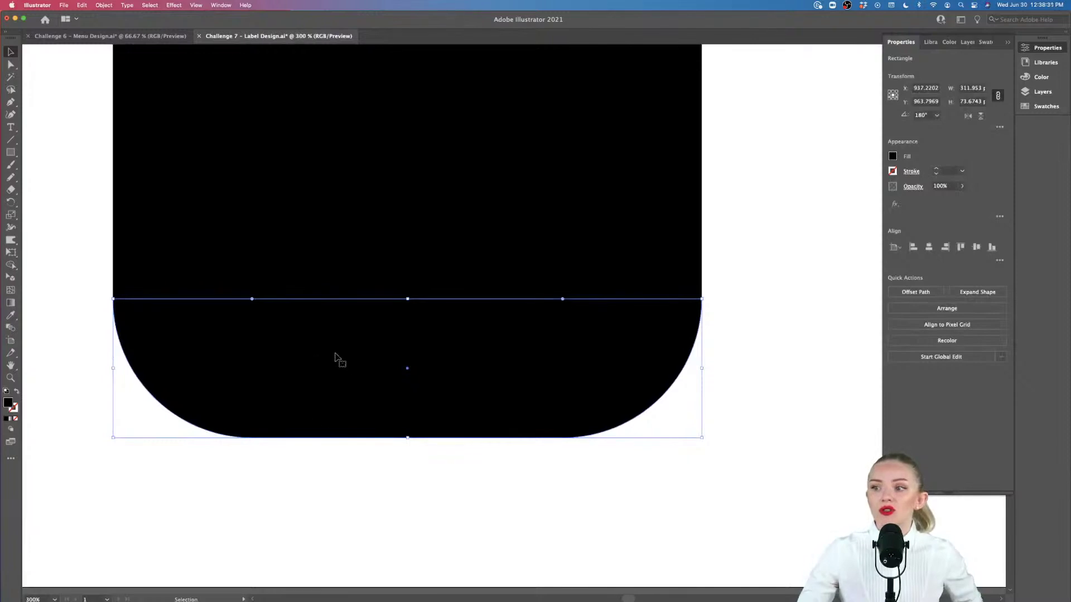
double_click(397, 384)
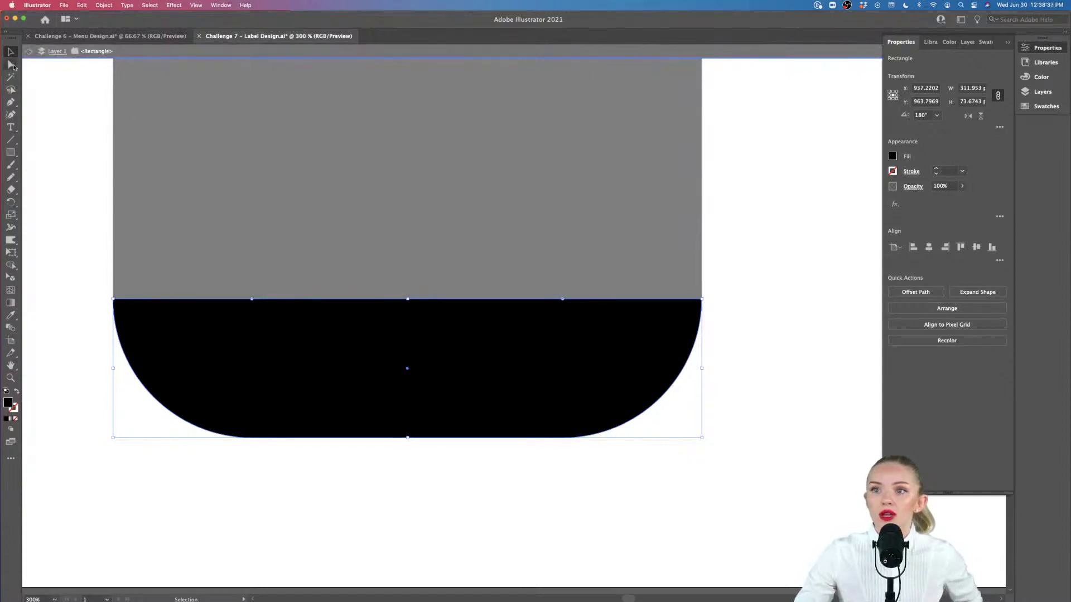
click(11, 64)
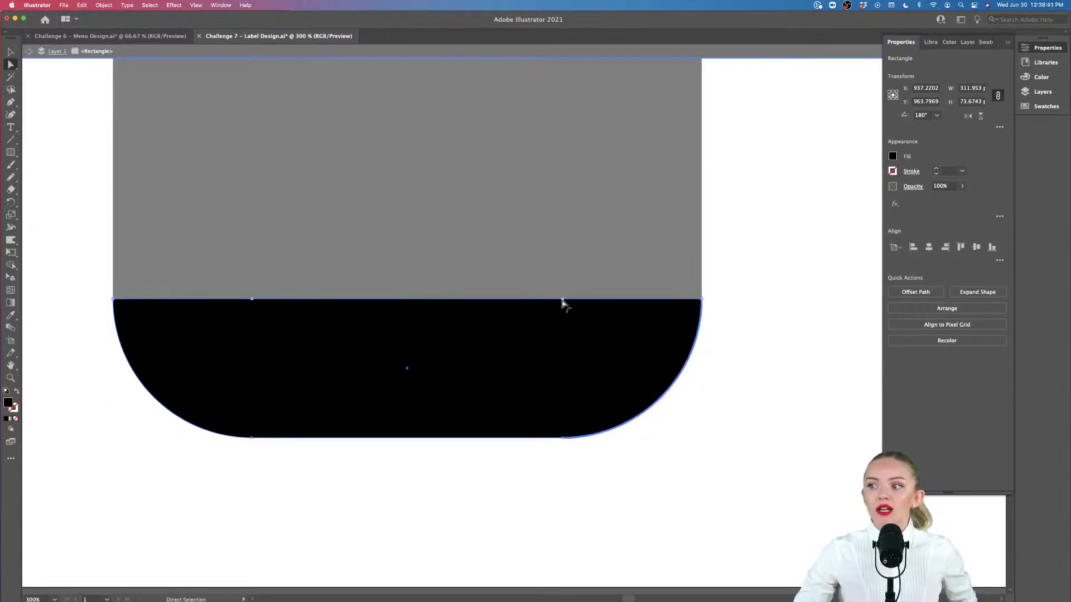
scroll(562, 303, left, 2)
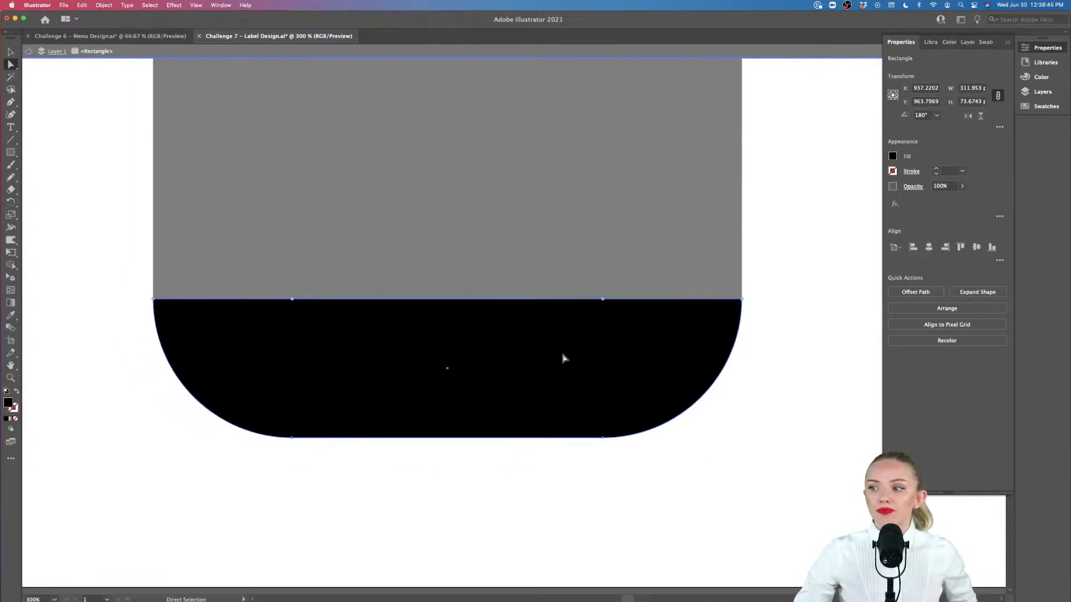
click(603, 300)
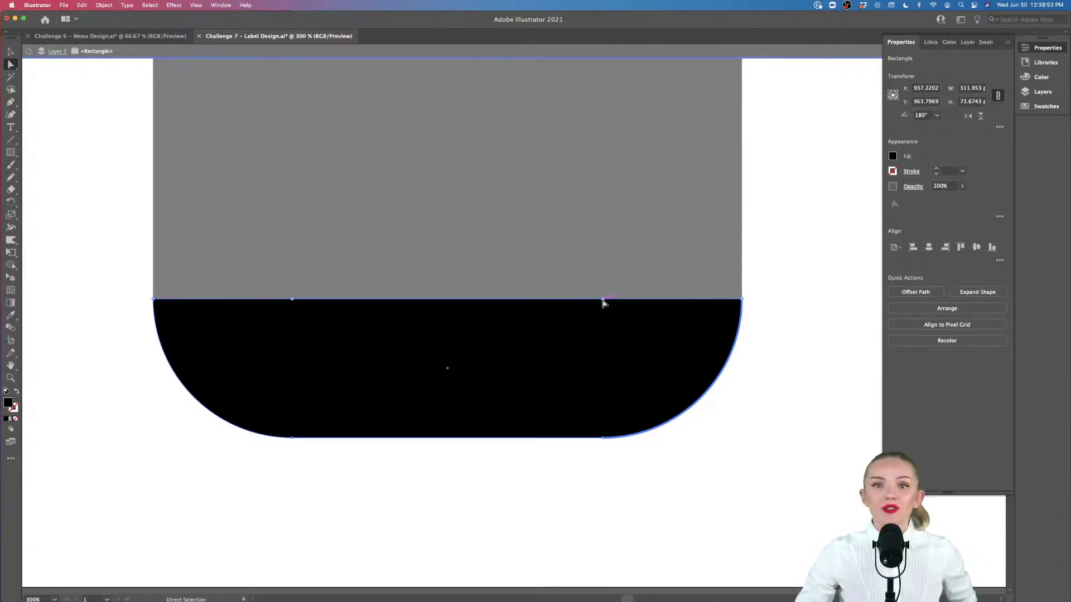
drag(603, 302, 689, 391)
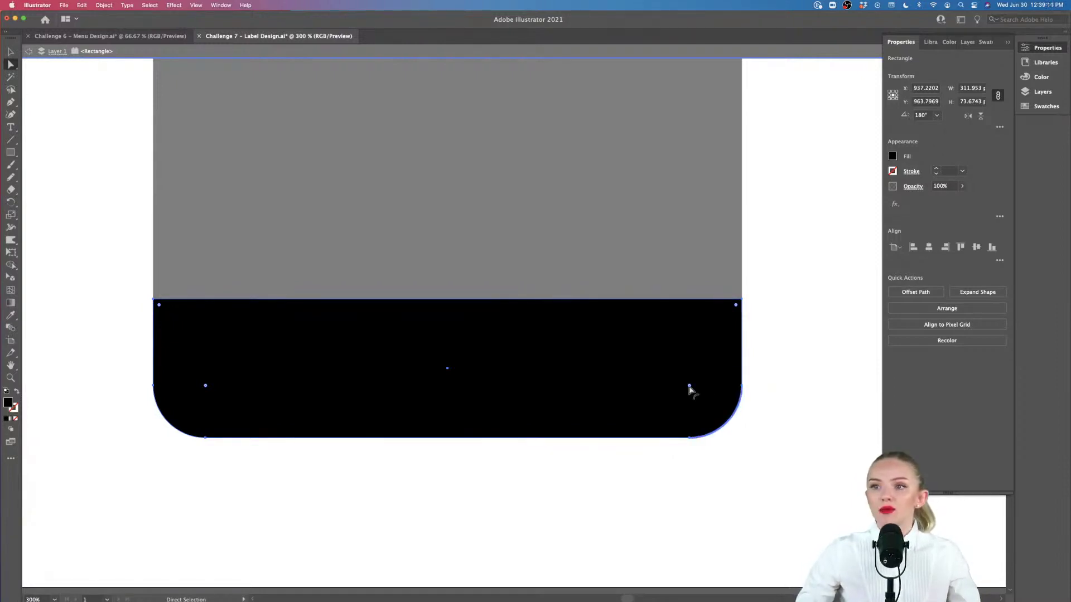
click(770, 382)
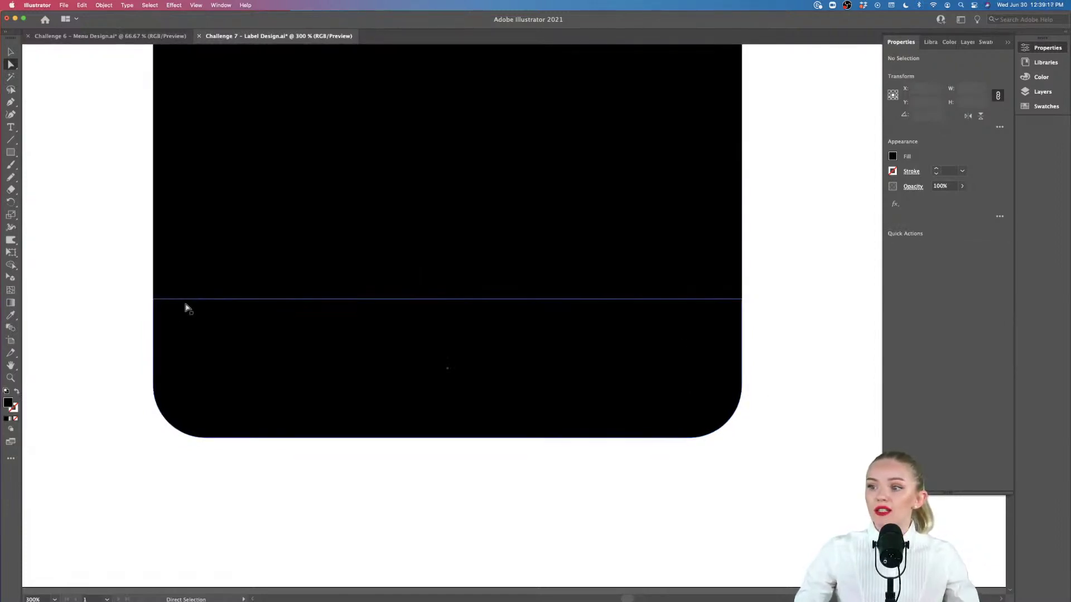
Round the two upper corners of the bottle's neck rectangle to a radius of about 6.75 px.
scroll(770, 409, down, 5)
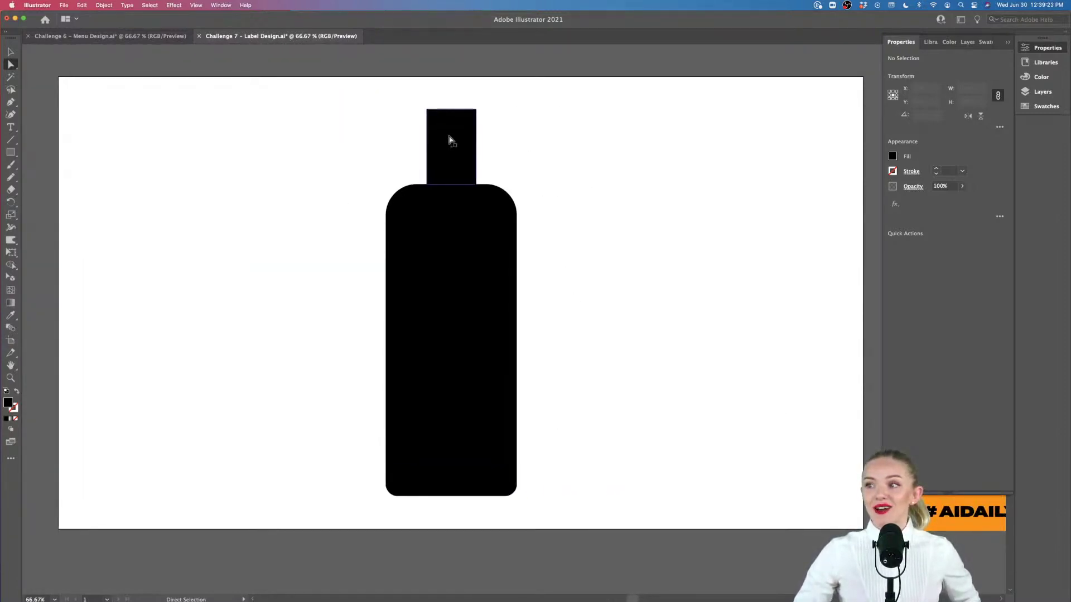
click(446, 120)
scroll(439, 111, up, 5)
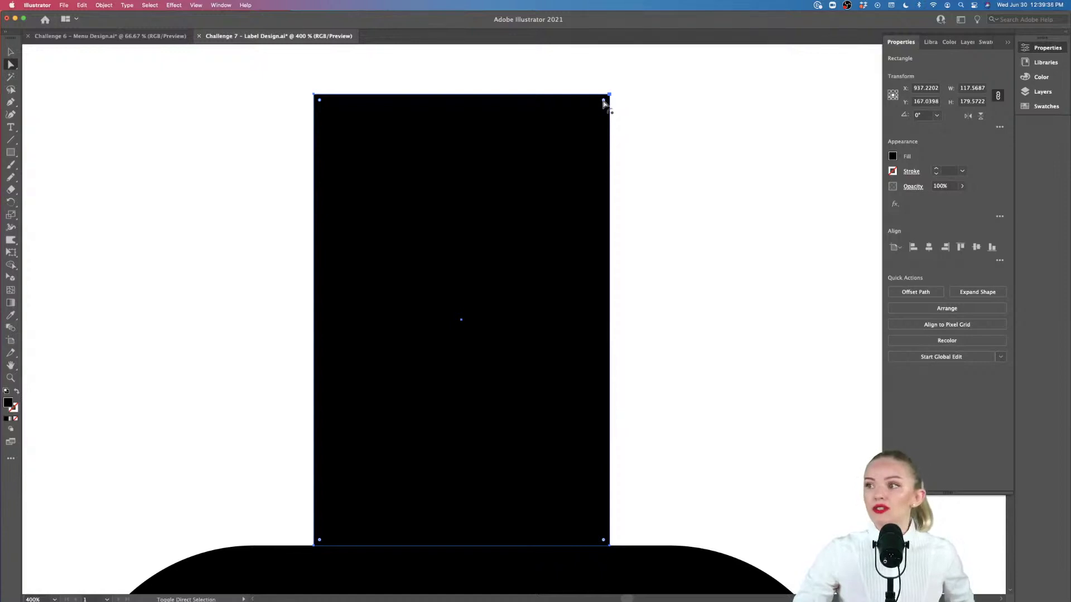
drag(604, 101, 594, 116)
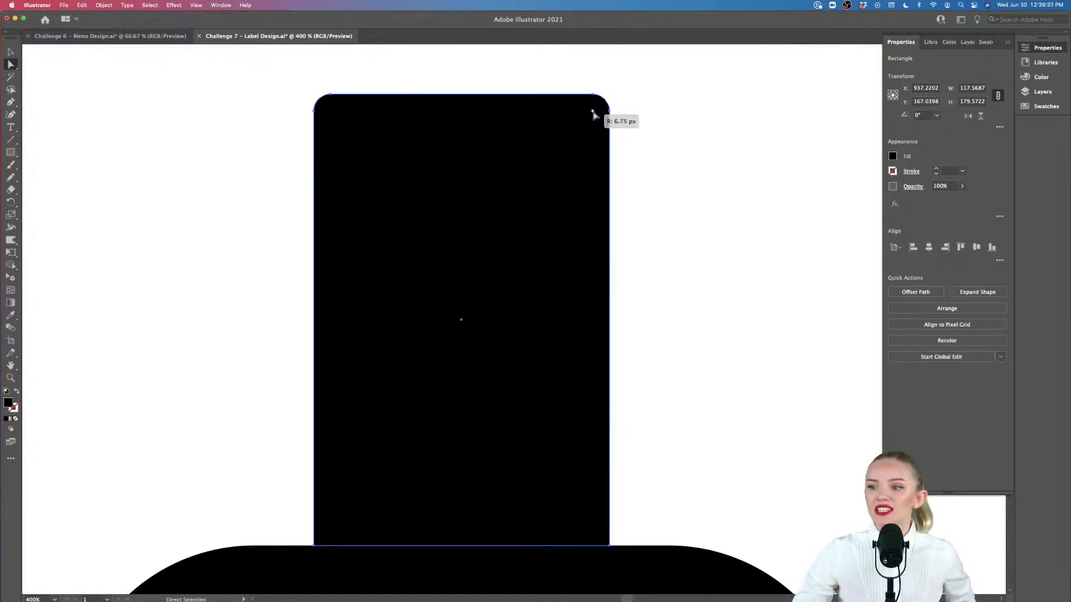
click(679, 170)
key(super+0)
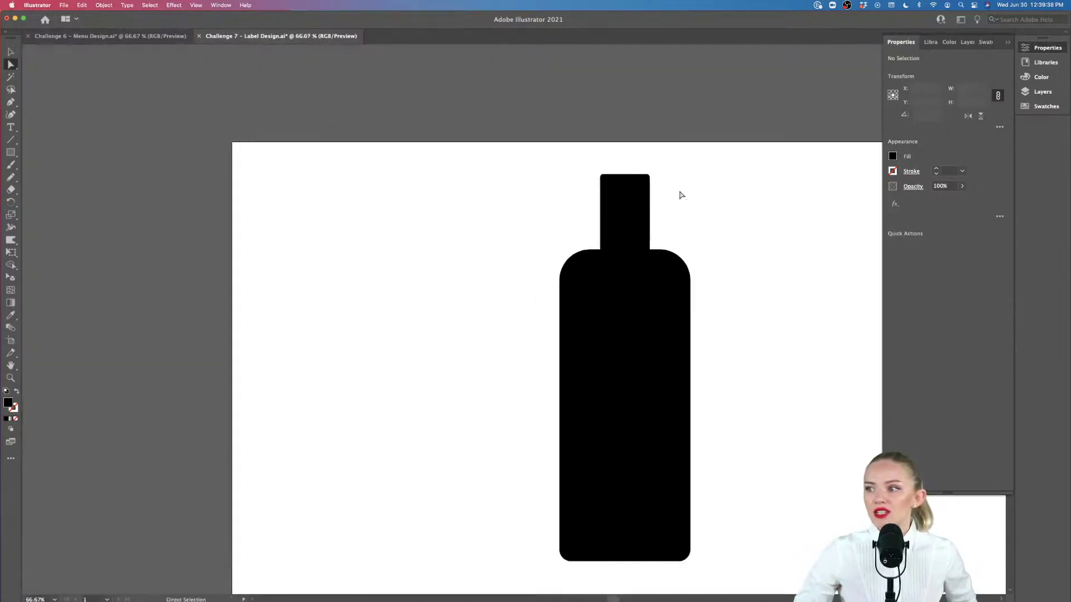
scroll(680, 194, right, 5)
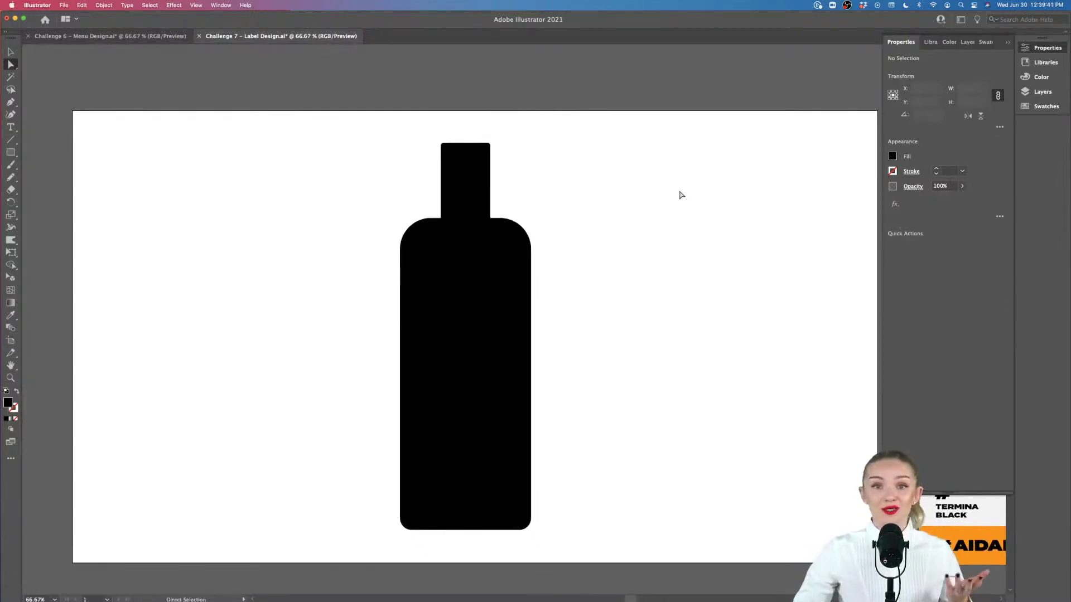
Select all the bottle's parts and unite them into a single shape with Pathfinder.
drag(586, 125, 396, 553)
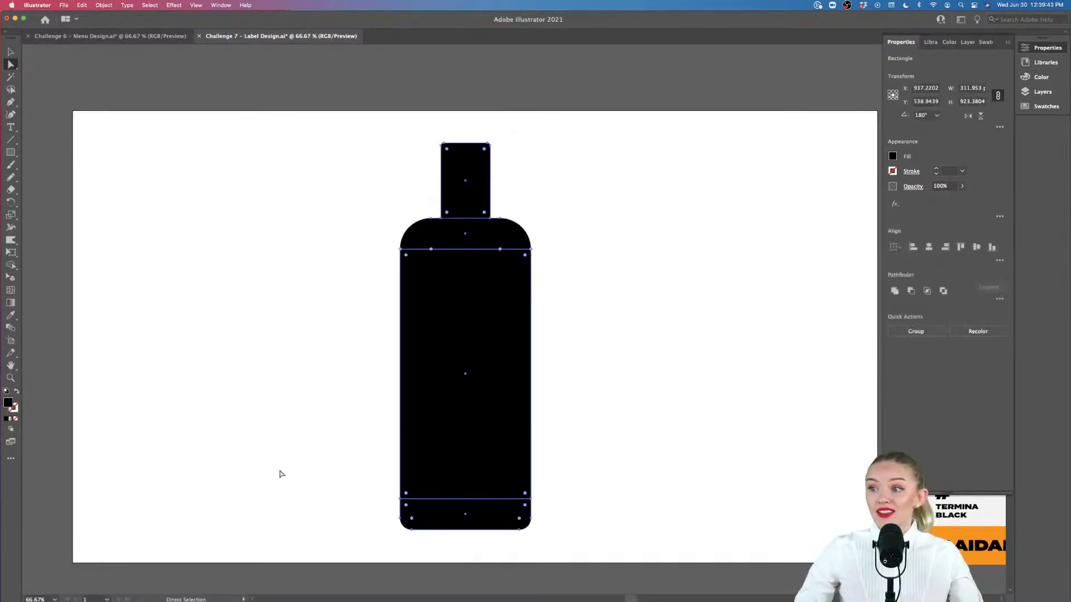
click(10, 52)
drag(584, 118, 353, 555)
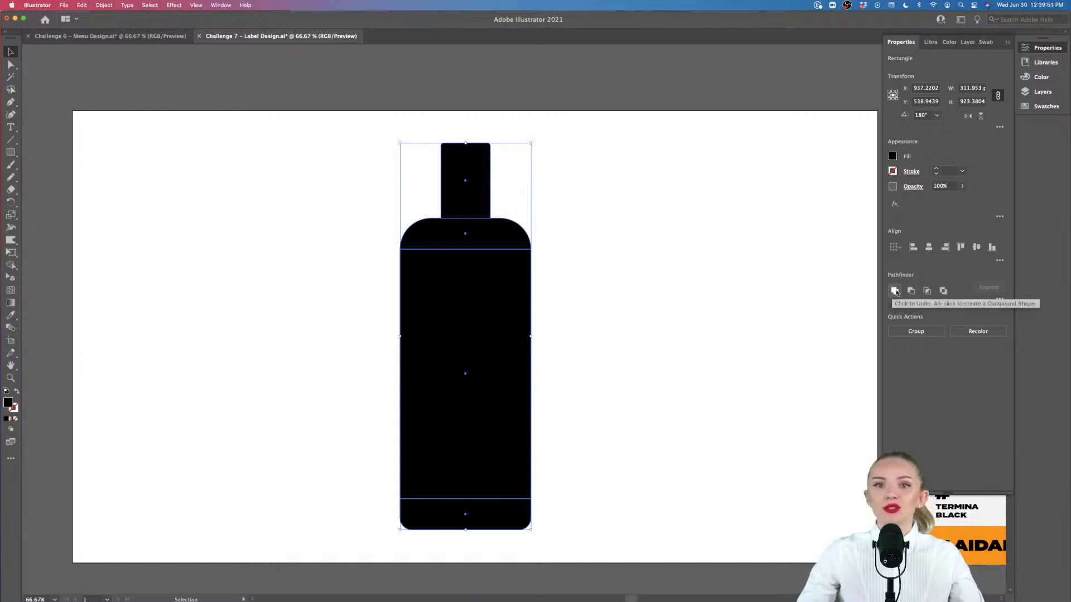
click(895, 291)
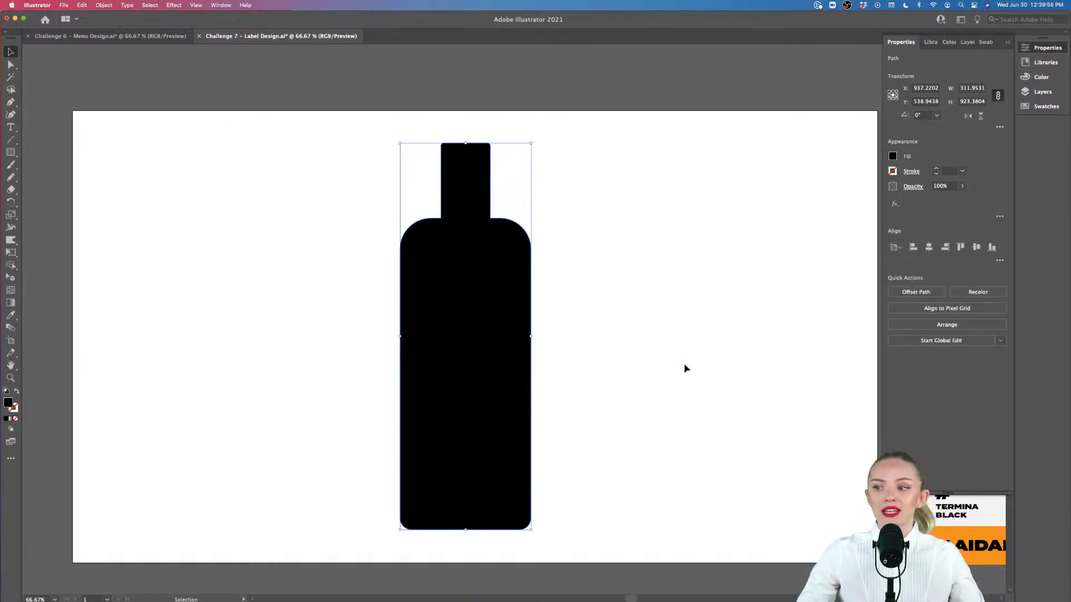
click(684, 368)
drag(476, 423, 578, 420)
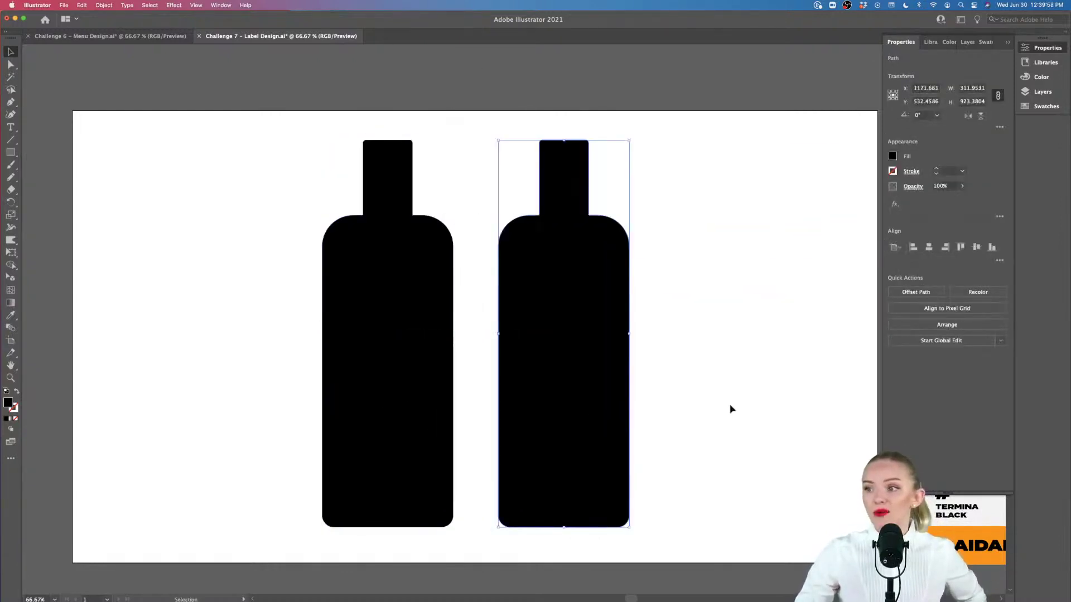
key(super+z)
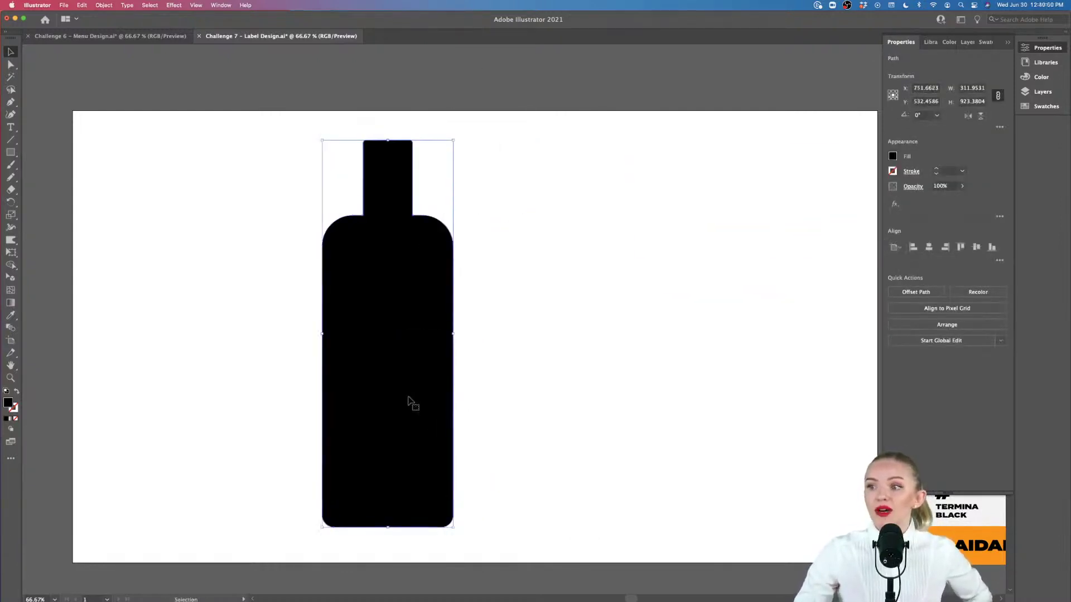
Move the bottle silhouette horizontally to the center of the artboard and deselect it.
drag(410, 401, 499, 401)
click(576, 416)
scroll(577, 415, right, 2)
scroll(577, 415, left, 2)
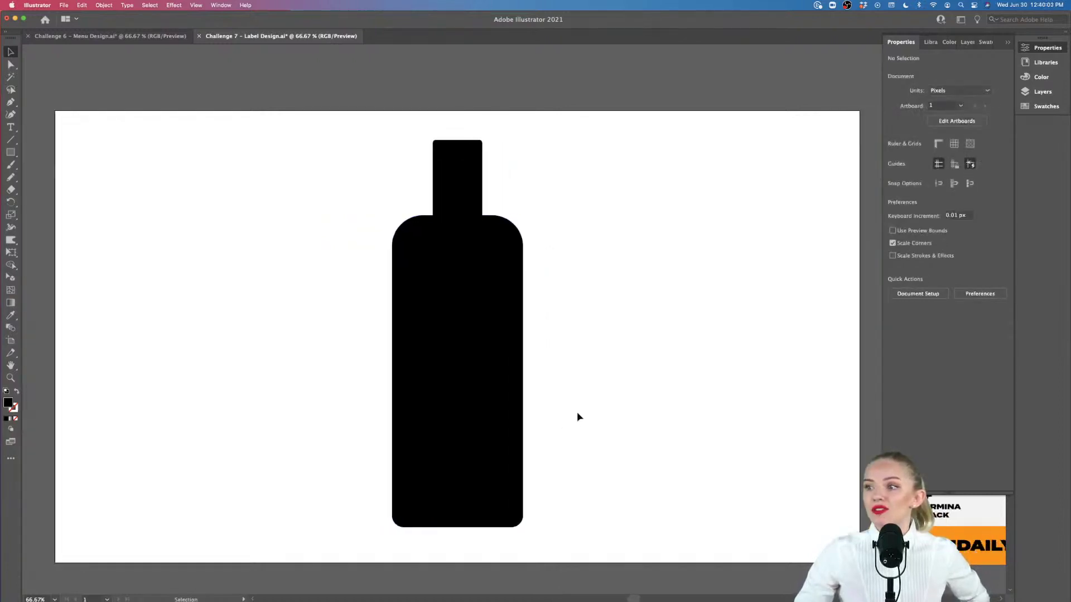
Draw a label rectangle about 312 by 404 px across the full width of the bottle body and fill it light gray.
scroll(435, 387, up, 1)
scroll(434, 384, down, 1)
key(m)
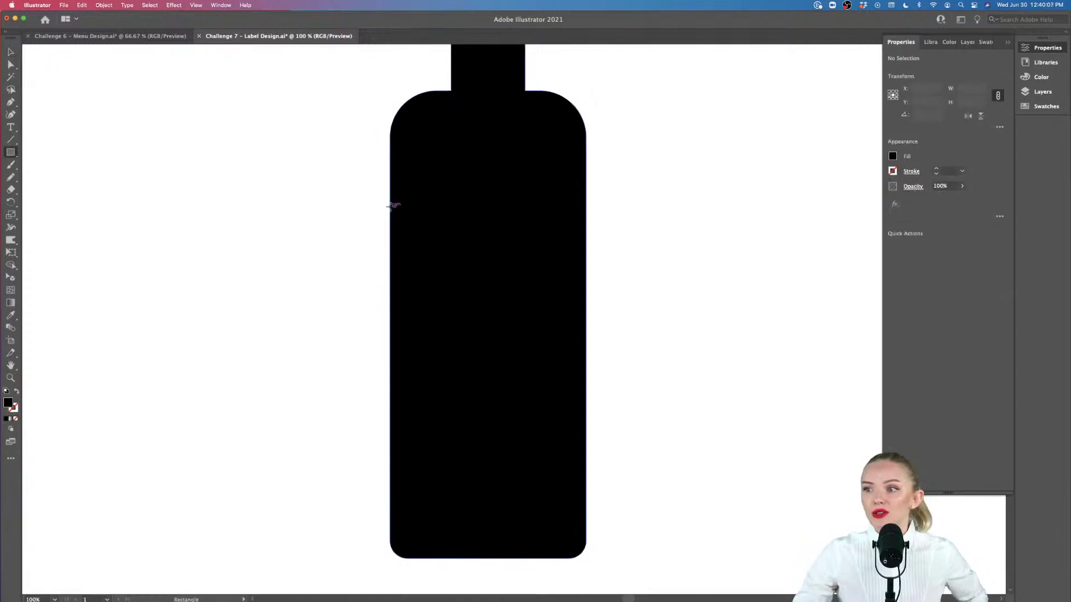
drag(390, 206, 586, 460)
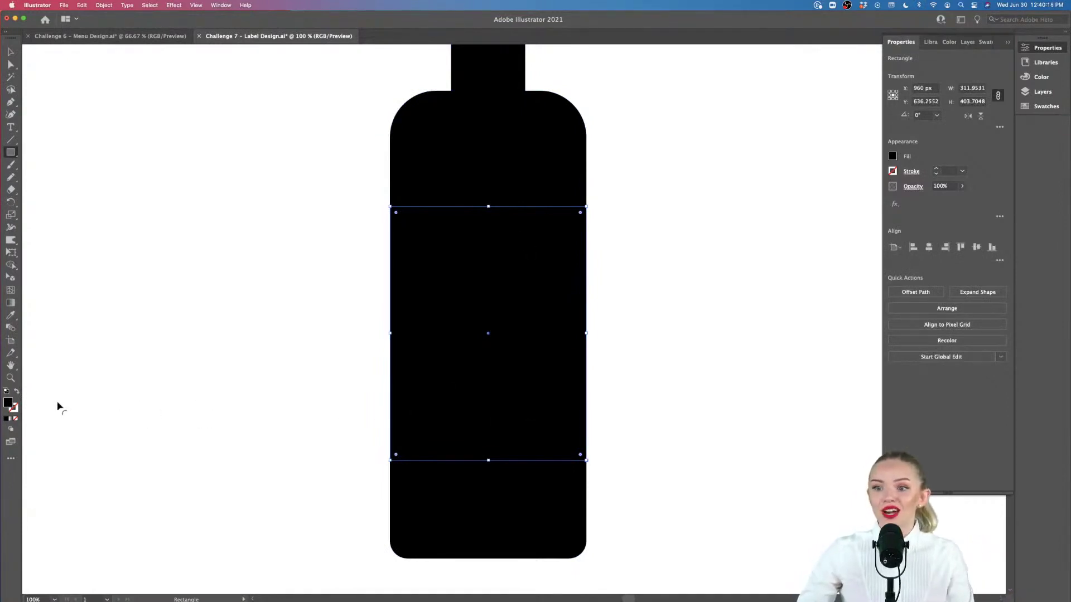
double_click(8, 403)
text(dddddd)
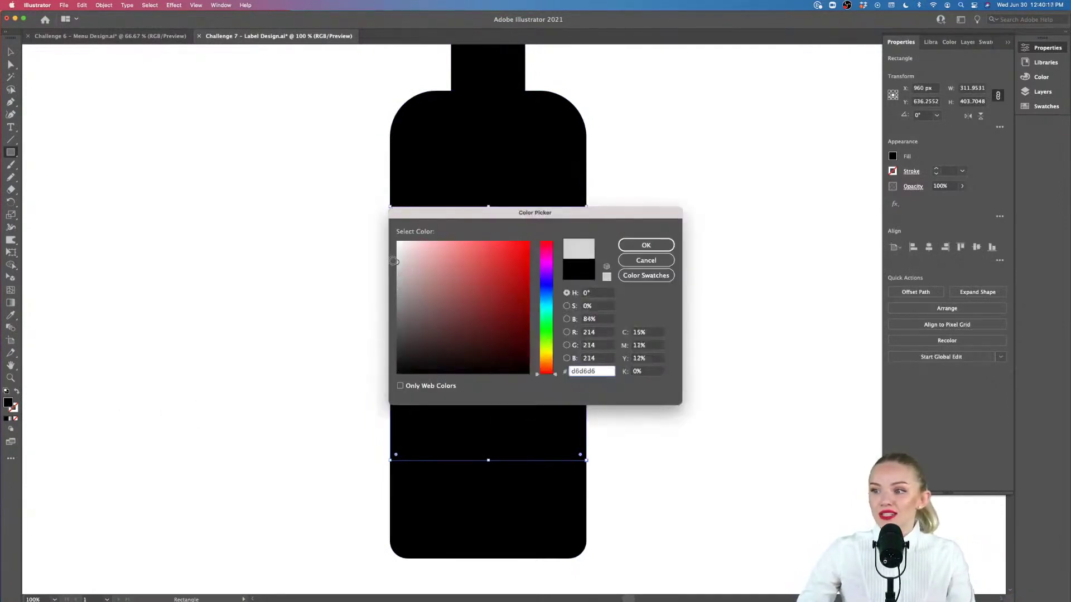
key(Return)
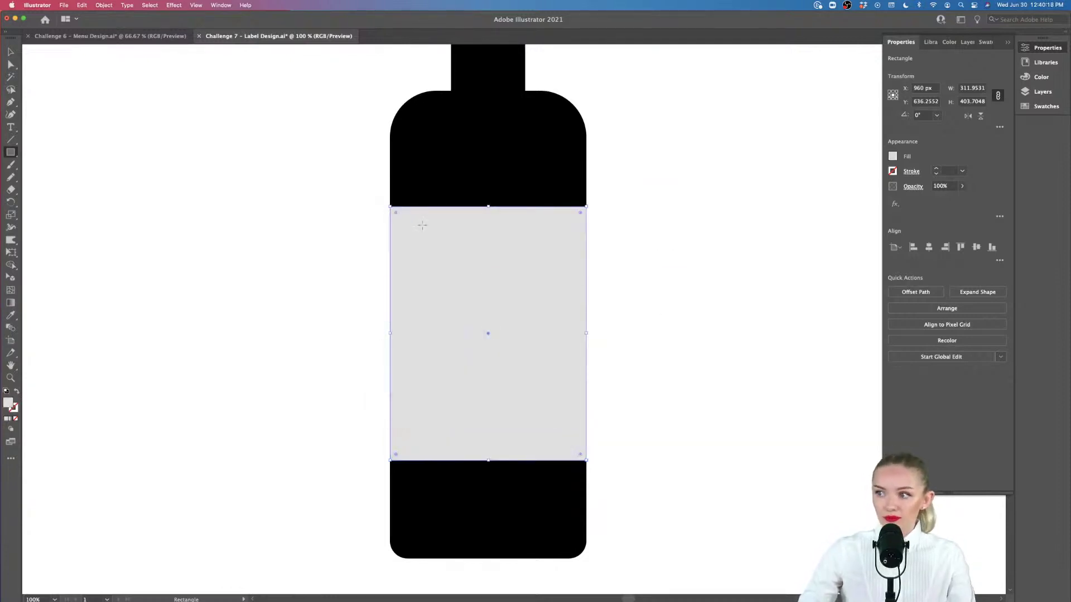
key(v)
click(166, 261)
scroll(166, 261, right, 2)
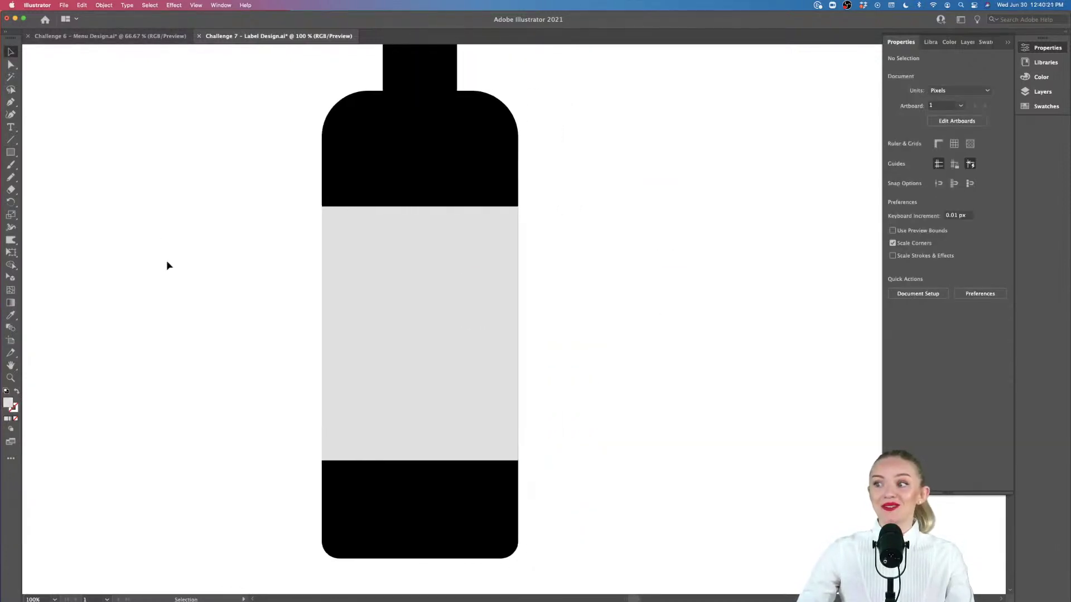
scroll(166, 262, left, 1)
scroll(166, 261, up, 1)
key(super+minus)
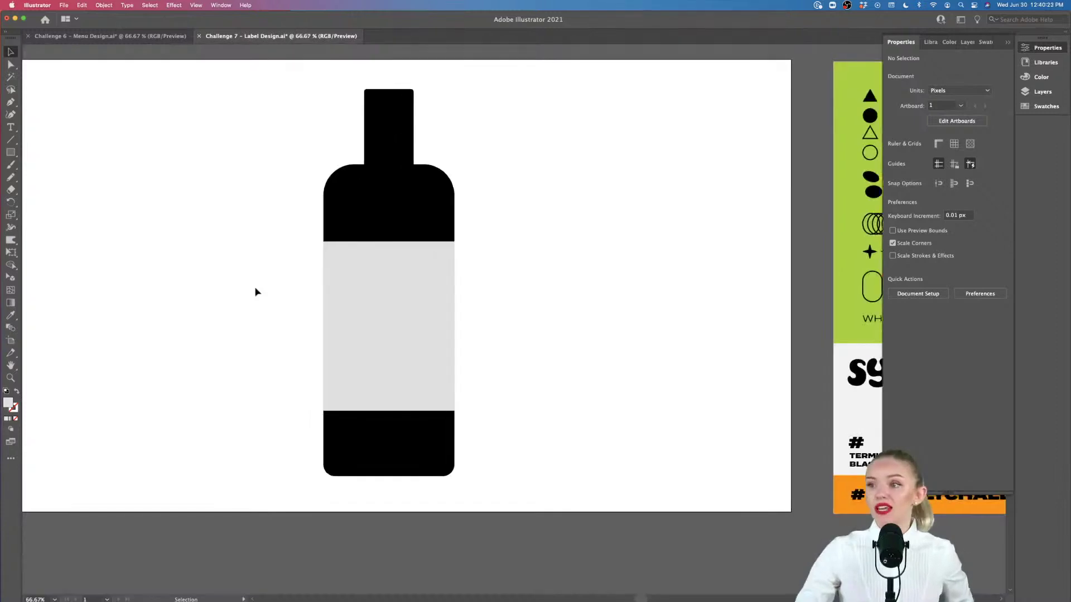
Try a linear and a radial gradient on the label, pulling the radial gradient's black color stop slightly inward.
click(460, 356)
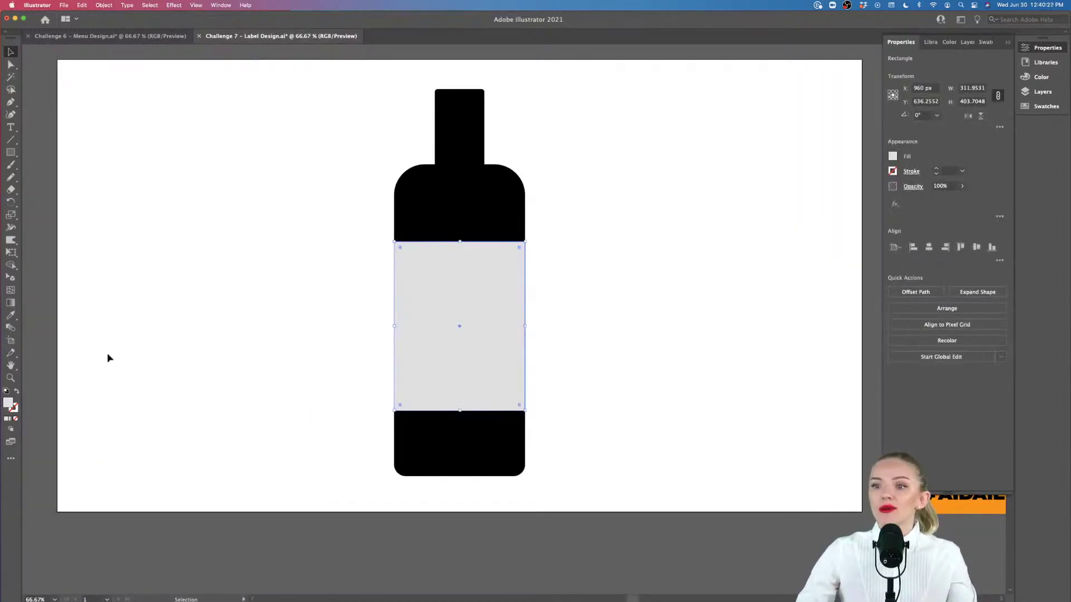
click(11, 303)
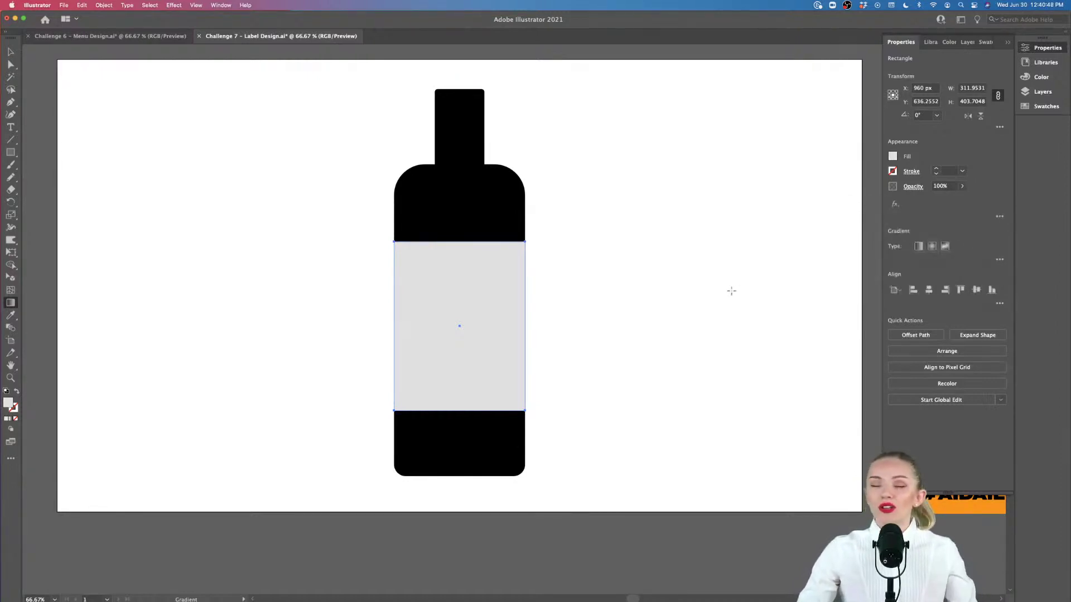
click(918, 247)
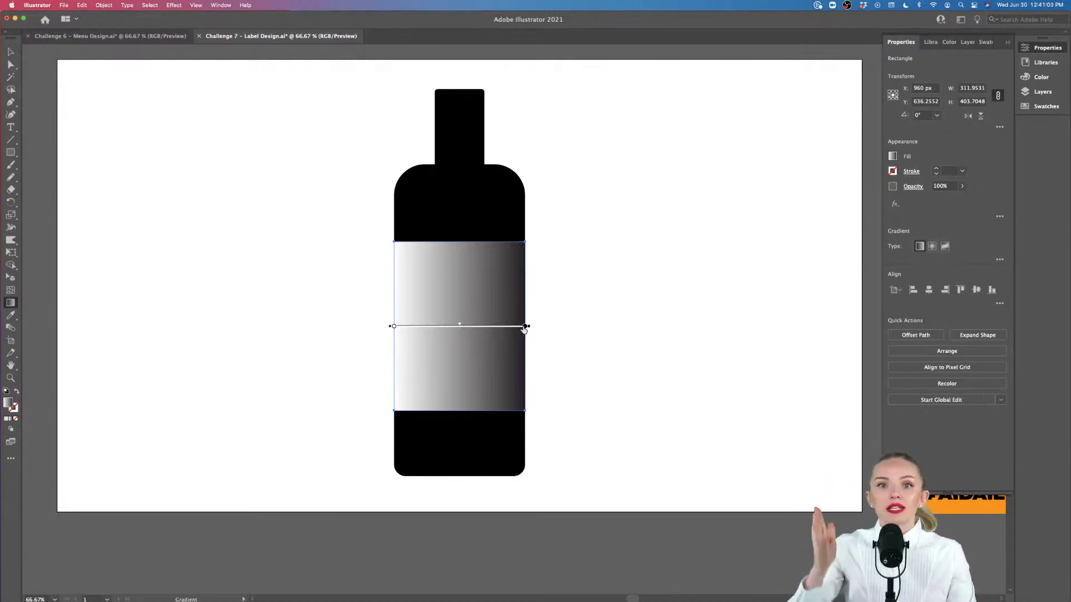
click(931, 248)
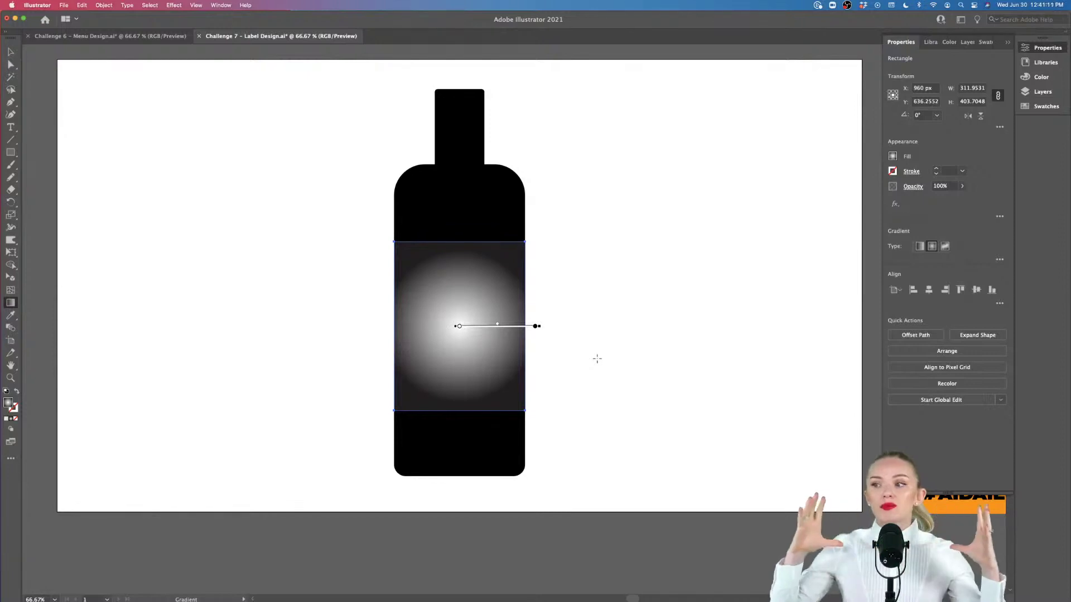
mouse_move(527, 329)
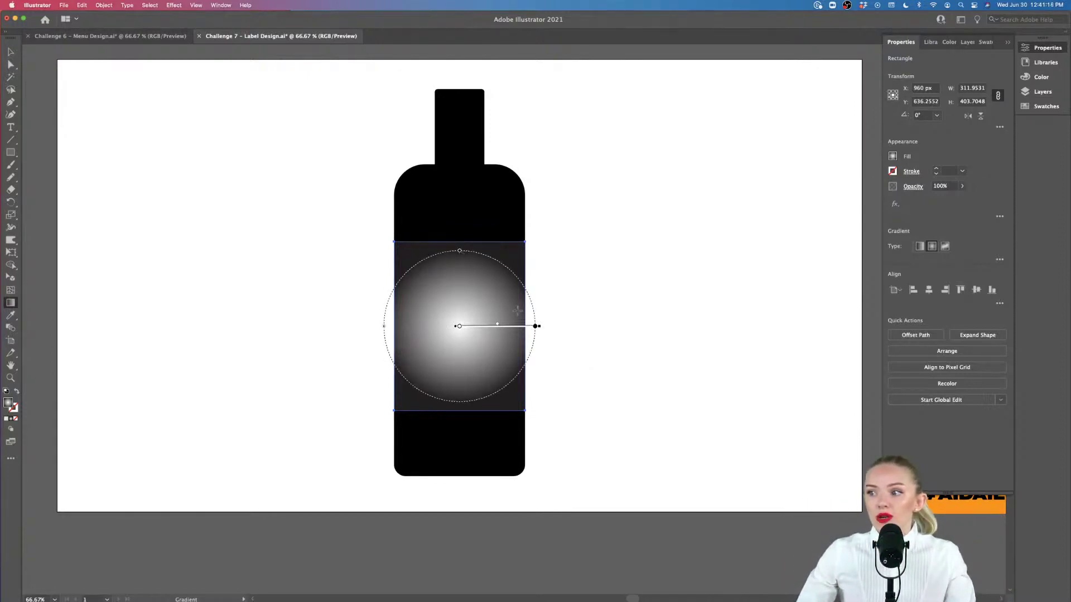
mouse_move(536, 327)
mouse_down()
mouse_move(504, 329)
mouse_move(530, 327)
mouse_up()
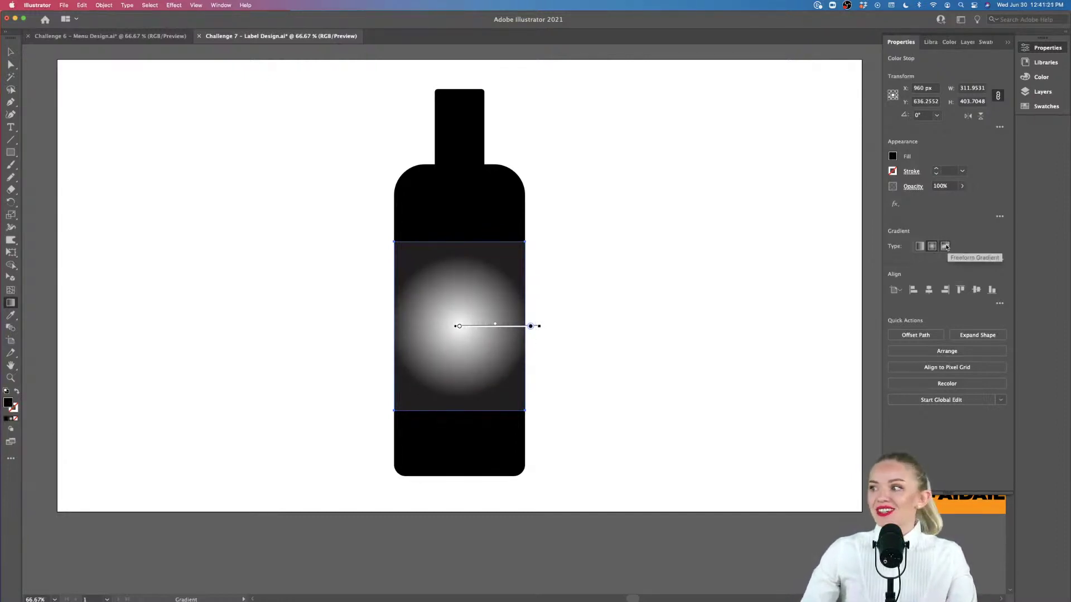
Apply a freeform gradient to the label and move its upper-right white color point slightly inward.
click(946, 247)
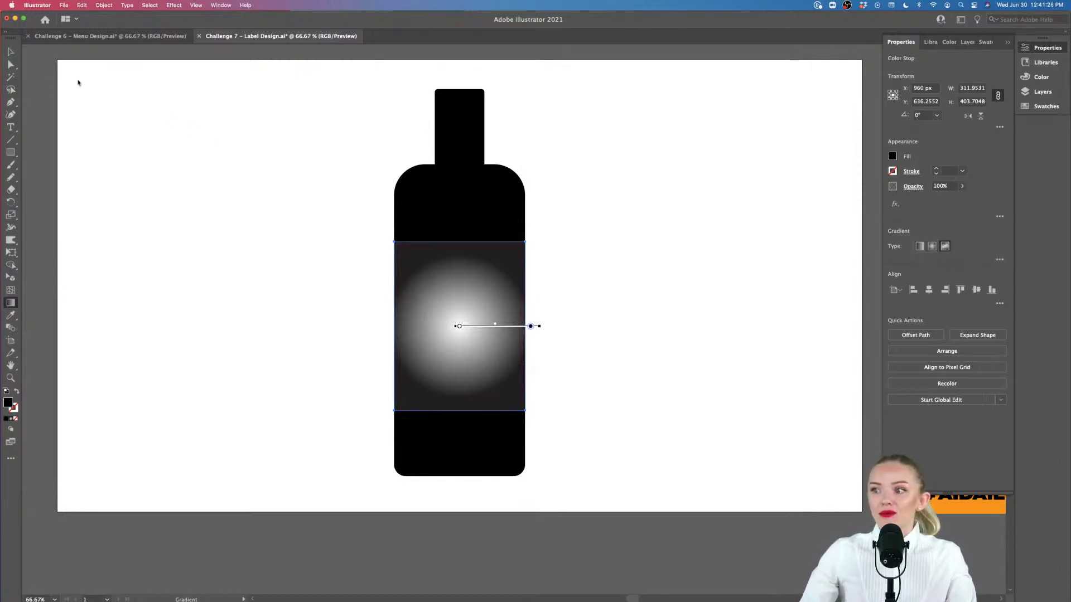
key(v)
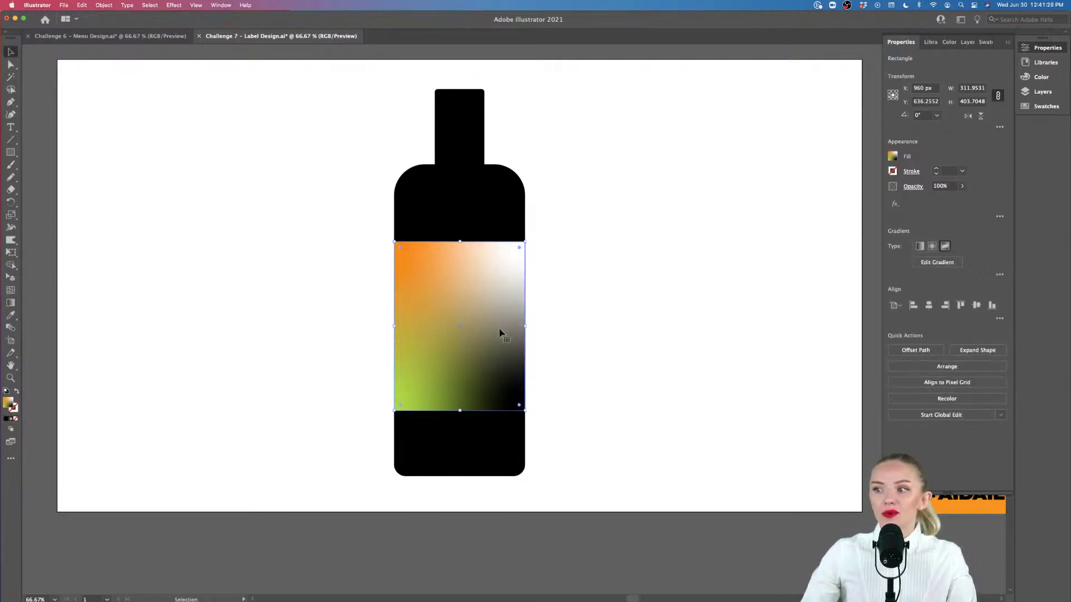
click(937, 262)
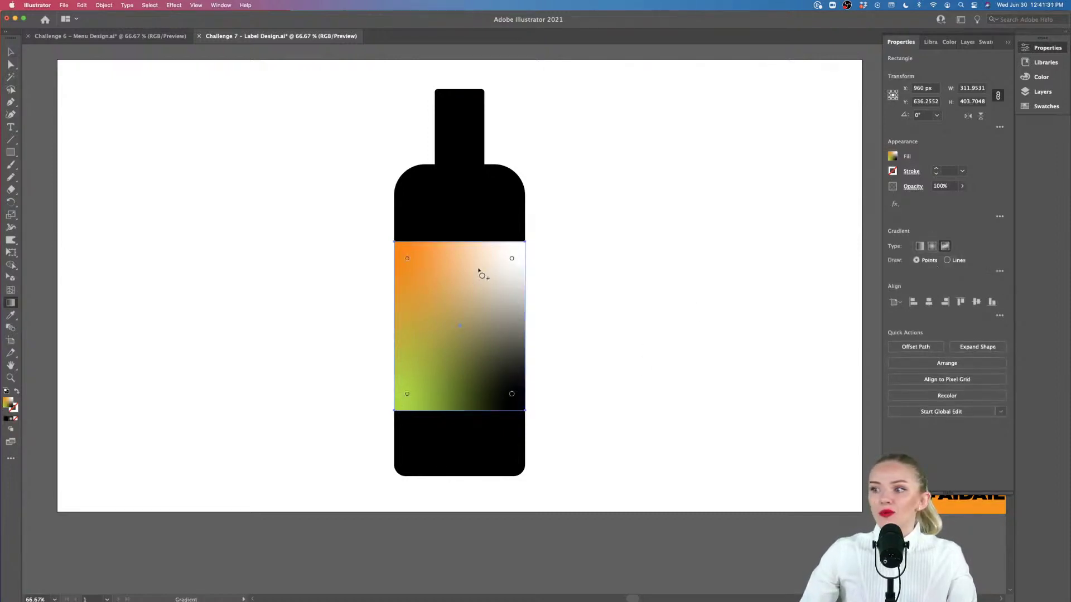
mouse_move(510, 258)
mouse_down()
mouse_move(478, 292)
mouse_move(411, 311)
mouse_move(442, 279)
mouse_move(506, 264)
mouse_up()
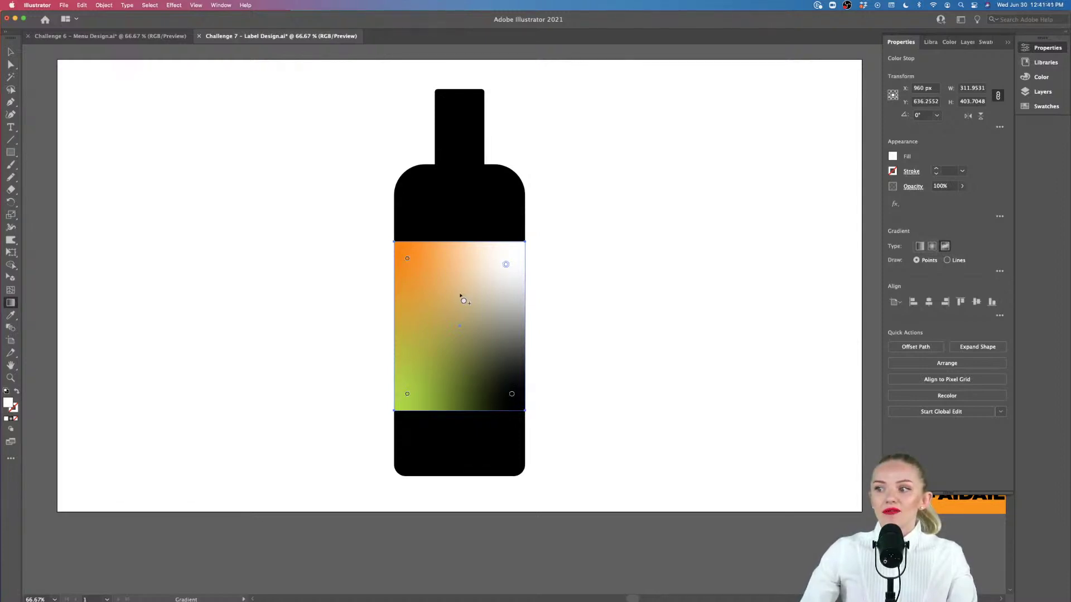
Try adding and removing a color point in the label's left half, first by pulling it off the shape, the second time by deleting it.
click(434, 315)
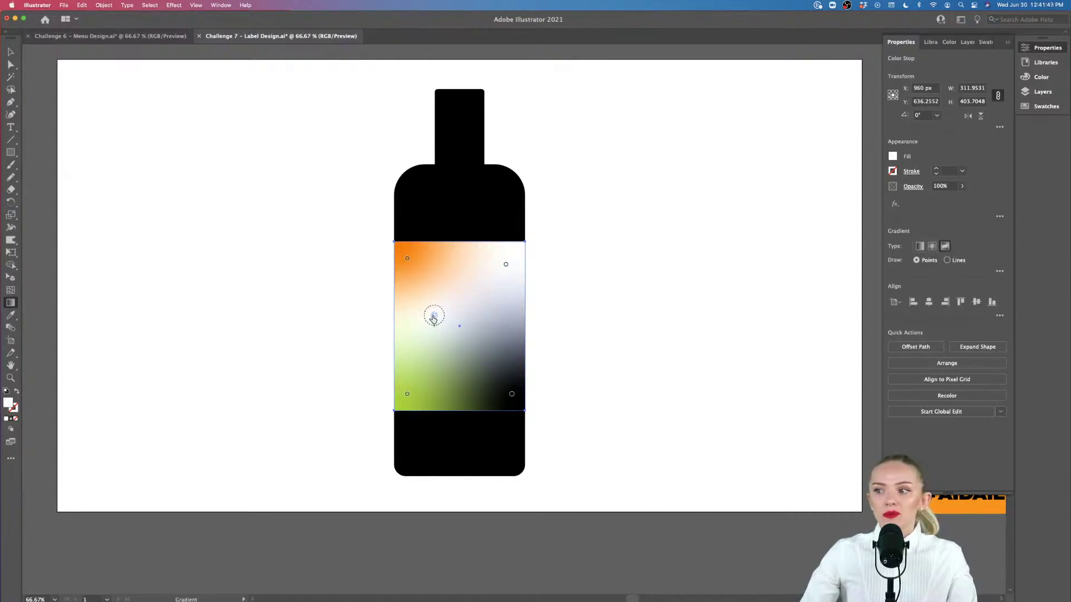
drag(434, 317, 581, 346)
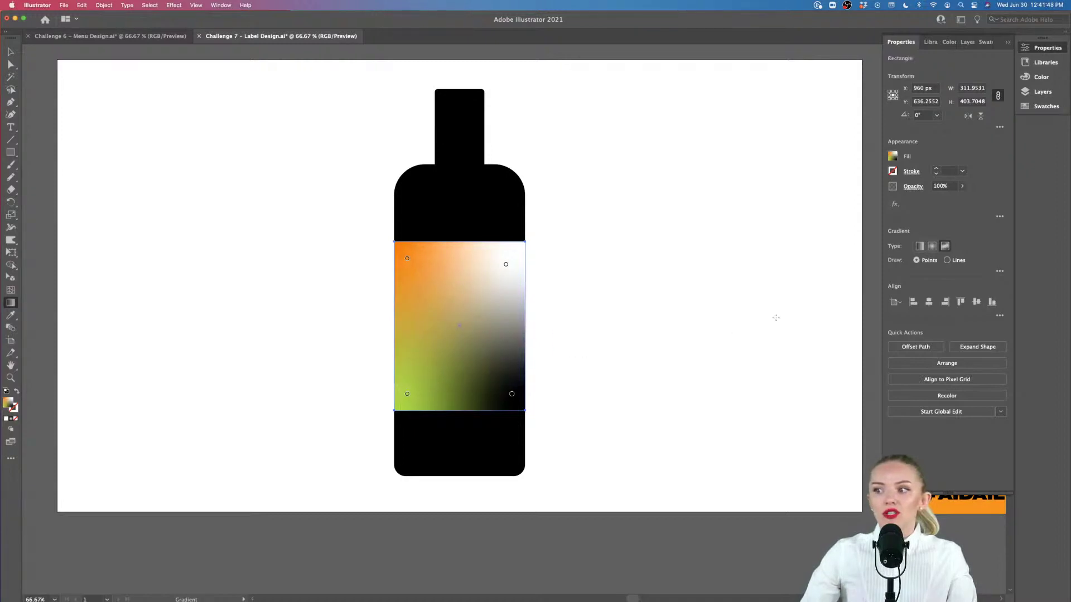
click(432, 317)
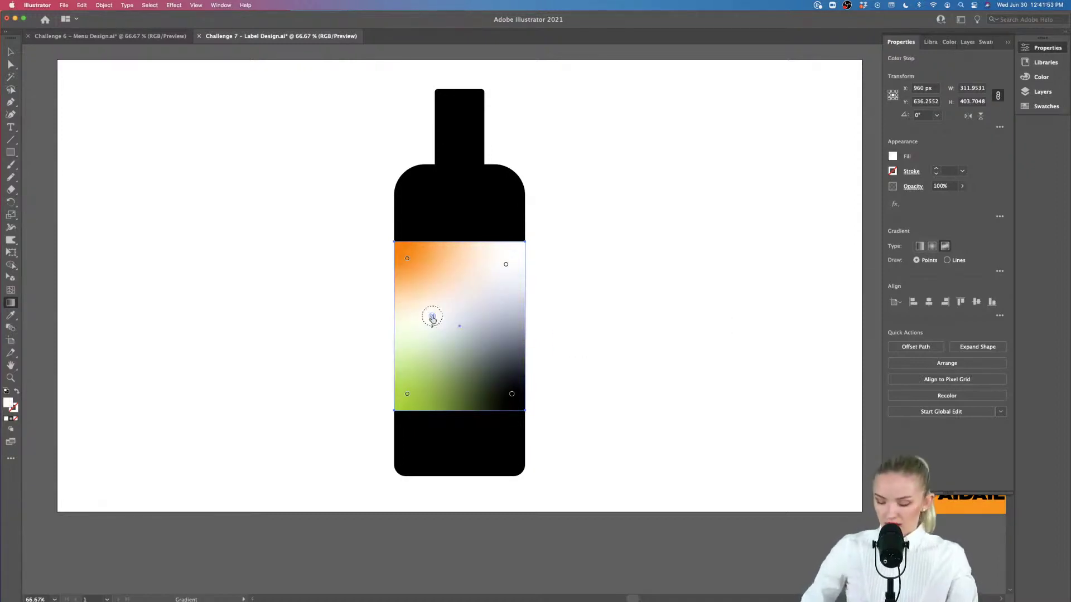
key(Delete)
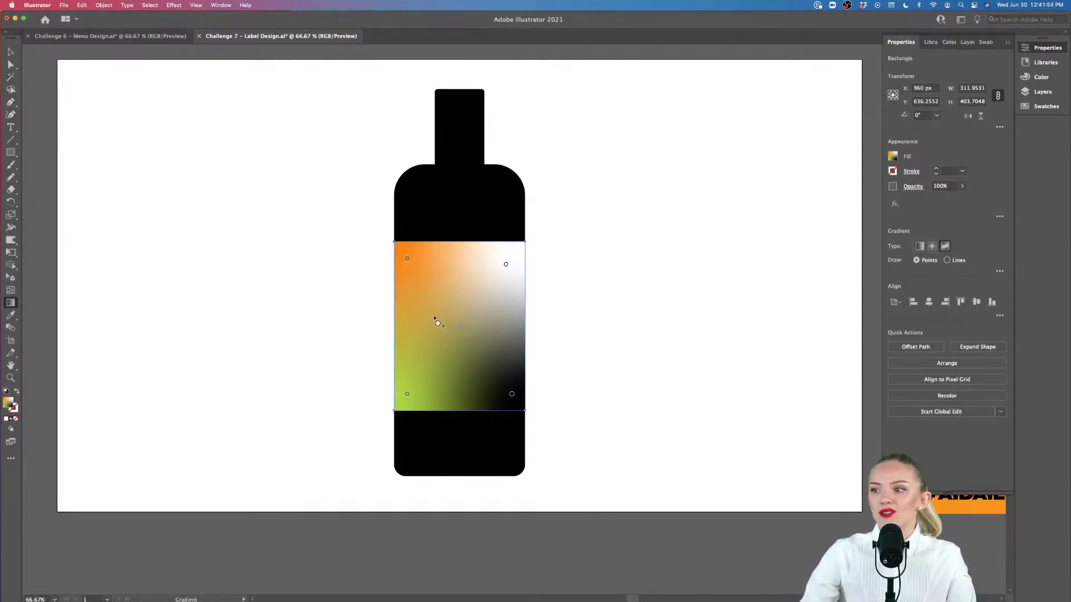
Add three white color points to the label's gradient: above the center, right of center and near the lower-left corner.
click(457, 299)
click(494, 325)
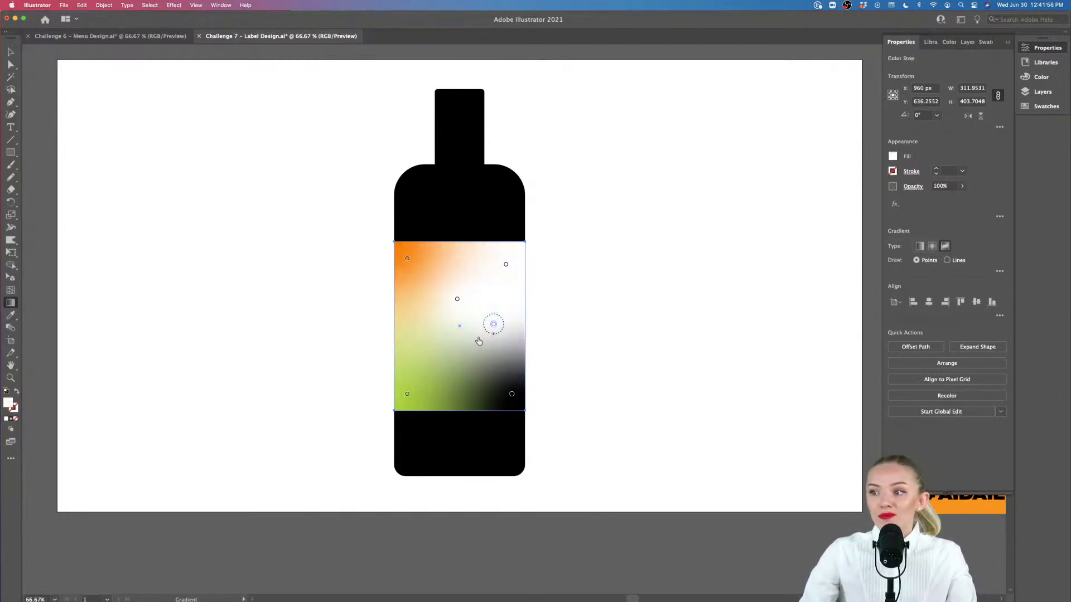
click(417, 364)
Try adjusting the spread of the white points near the label's center and of the black point in its lower-right corner.
click(458, 299)
scroll(461, 307, right, 10)
scroll(461, 306, up, 2)
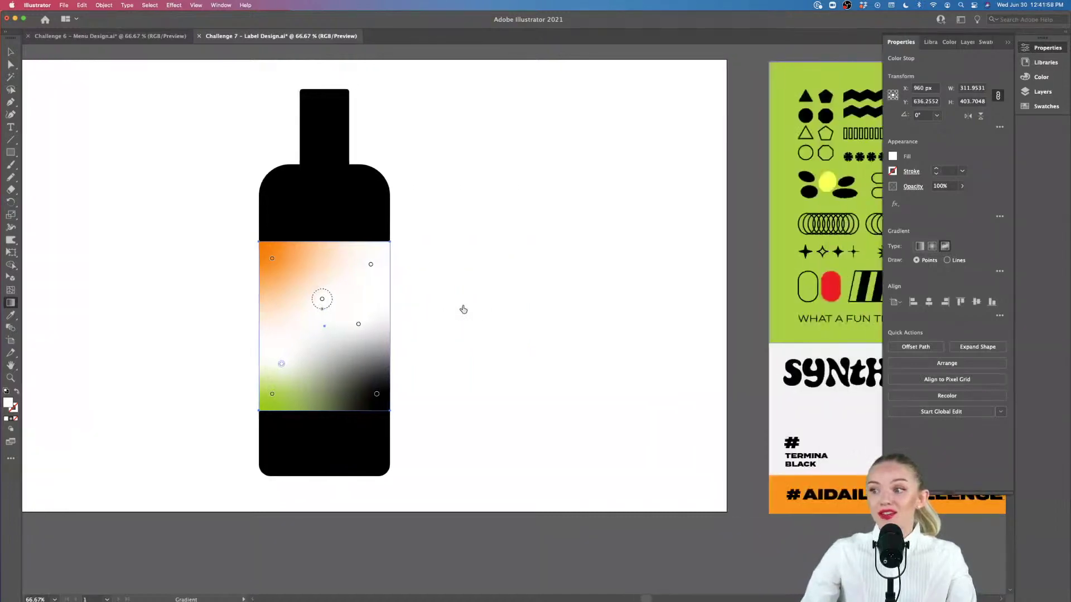
scroll(463, 309, right, 2)
scroll(463, 310, down, 2)
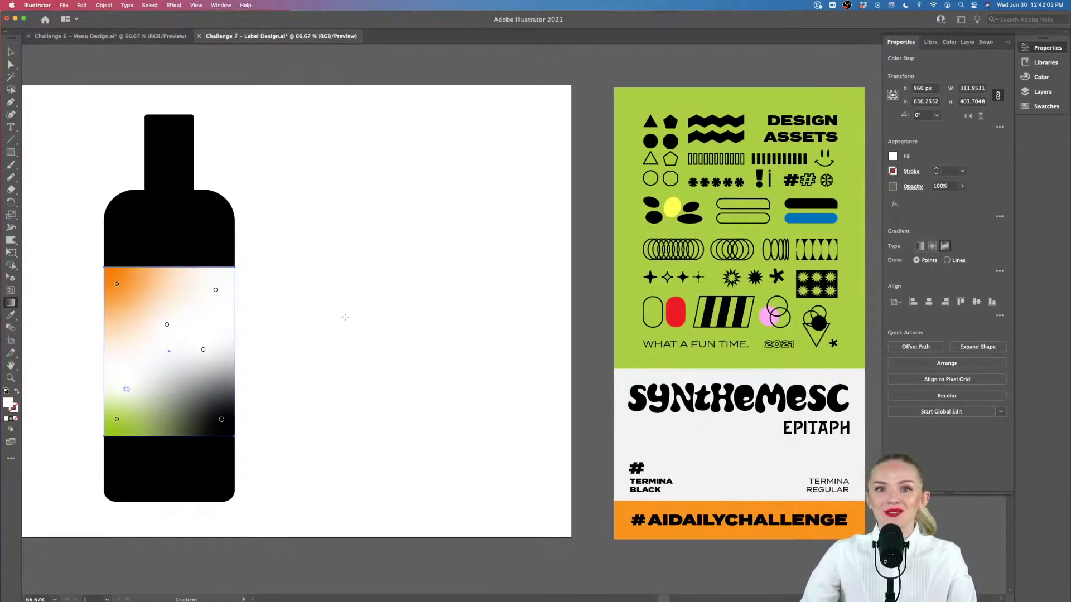
click(167, 326)
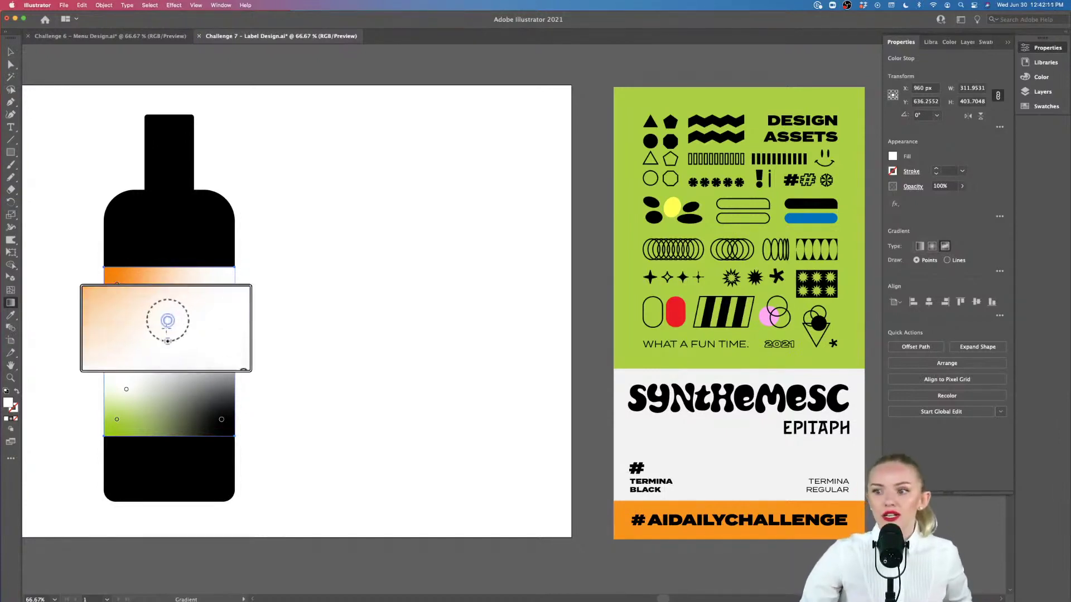
drag(167, 346, 203, 365)
click(203, 350)
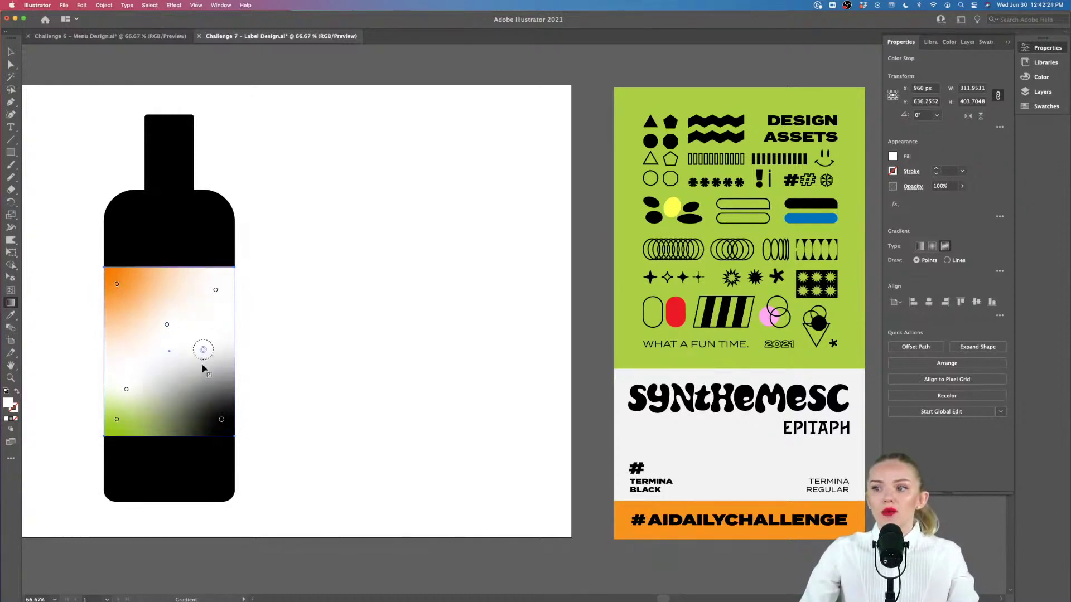
click(222, 420)
drag(222, 431, 220, 427)
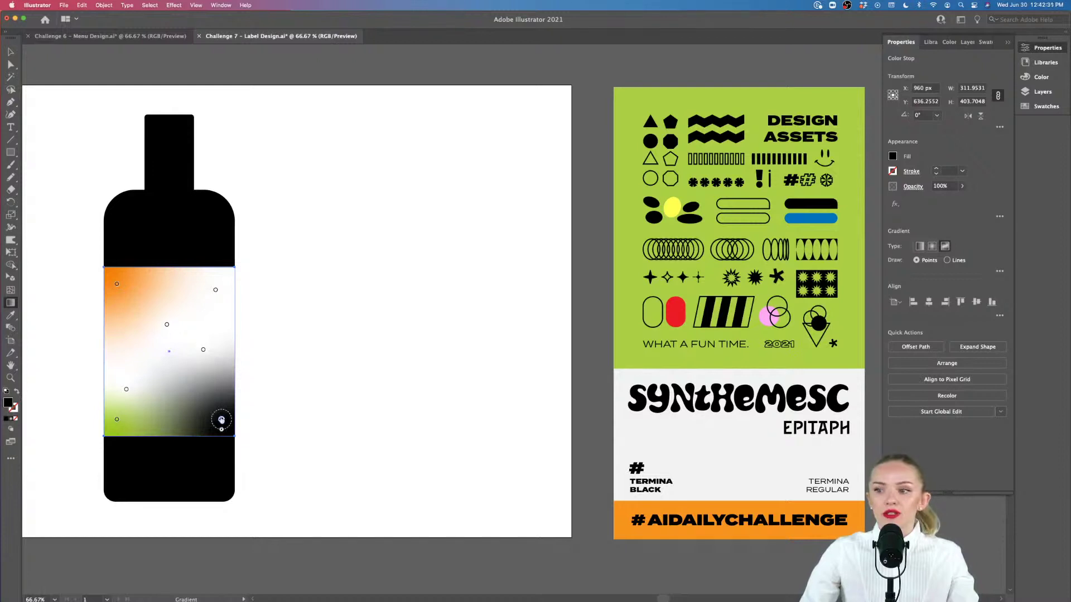
Recolor the white point right of the label's center with the pink sampled from the circle in the design assets, and leave gradient editing.
click(203, 351)
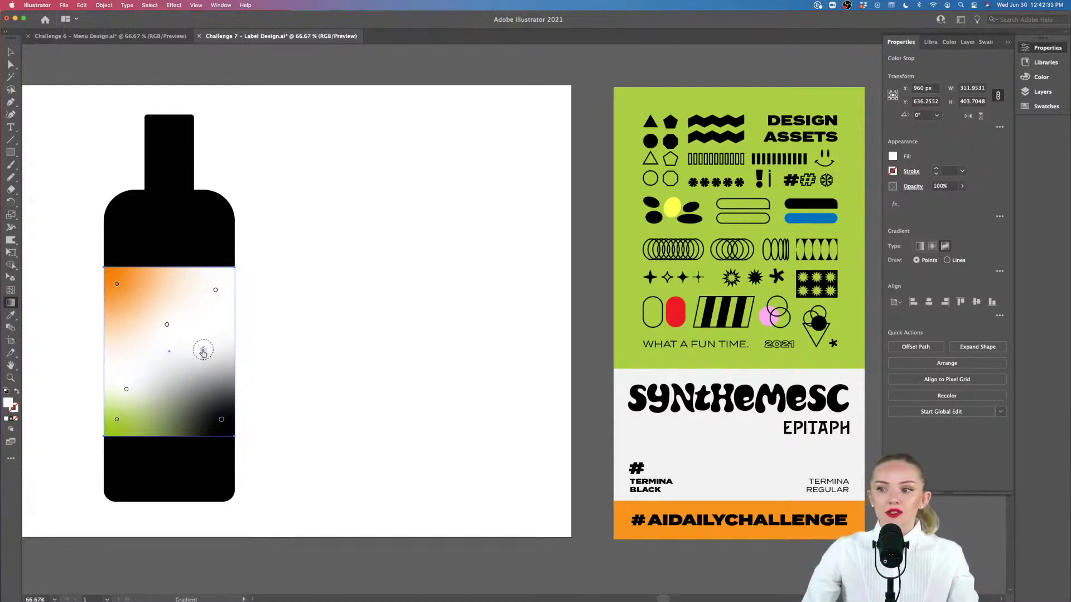
double_click(203, 351)
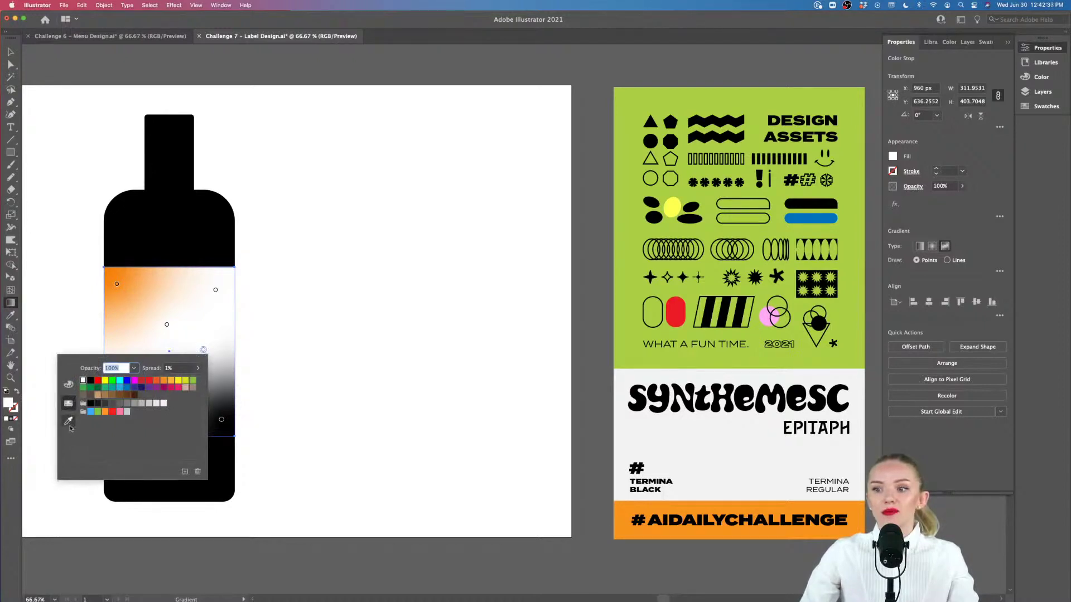
click(68, 422)
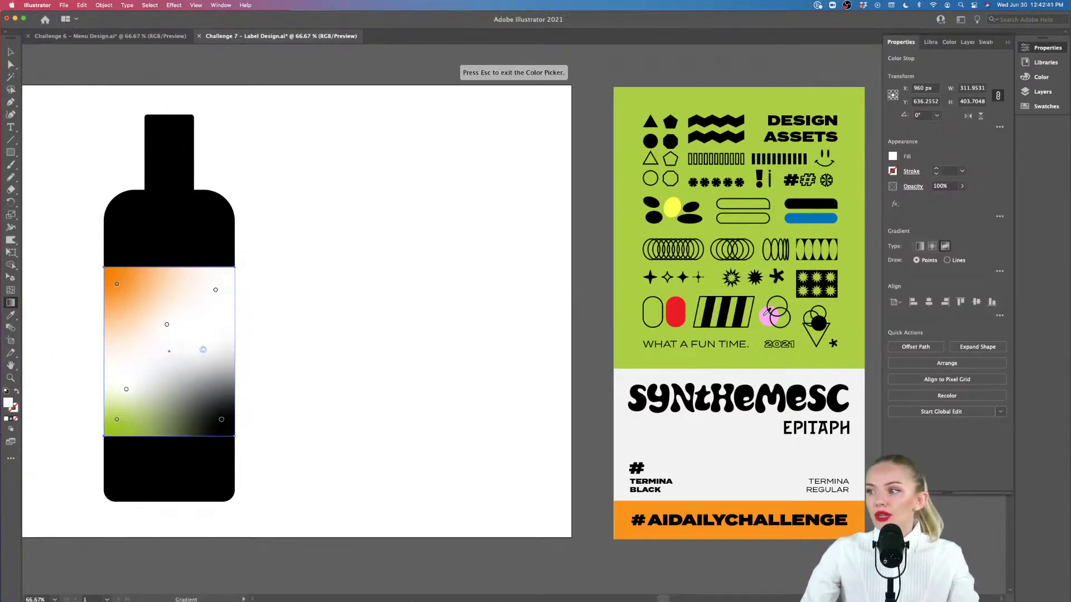
click(767, 311)
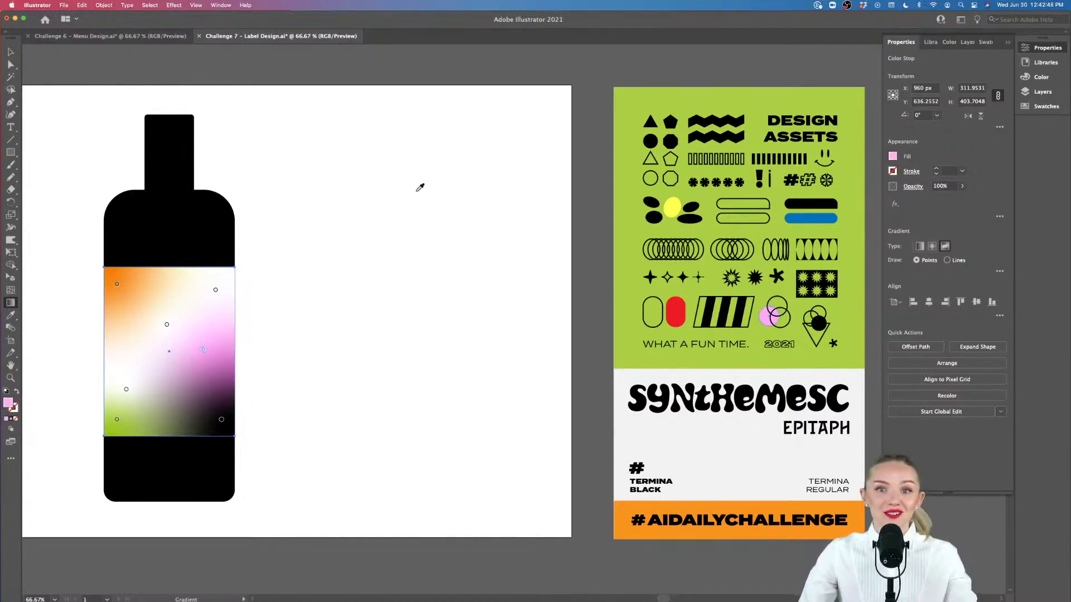
click(10, 52)
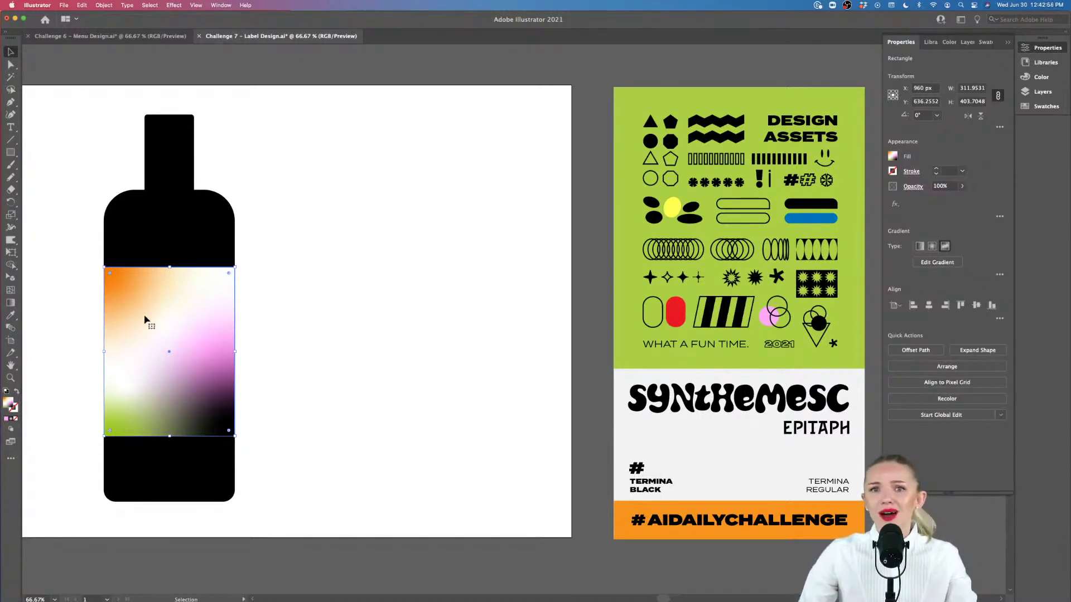
Open the label's freeform gradient for editing again, leave it as it is and deselect the label.
scroll(212, 378, left, 10)
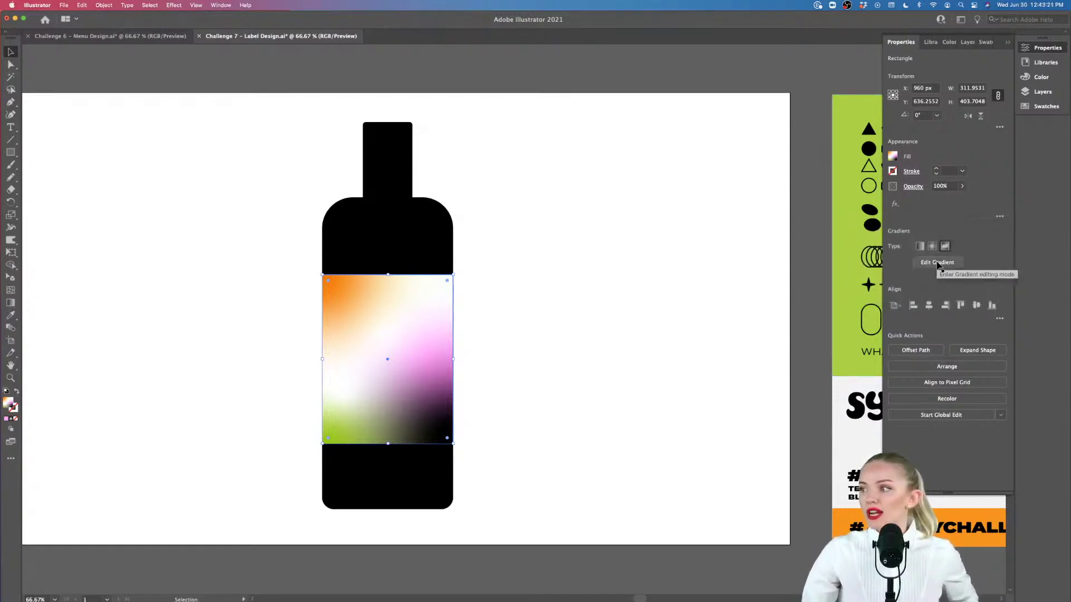
click(938, 263)
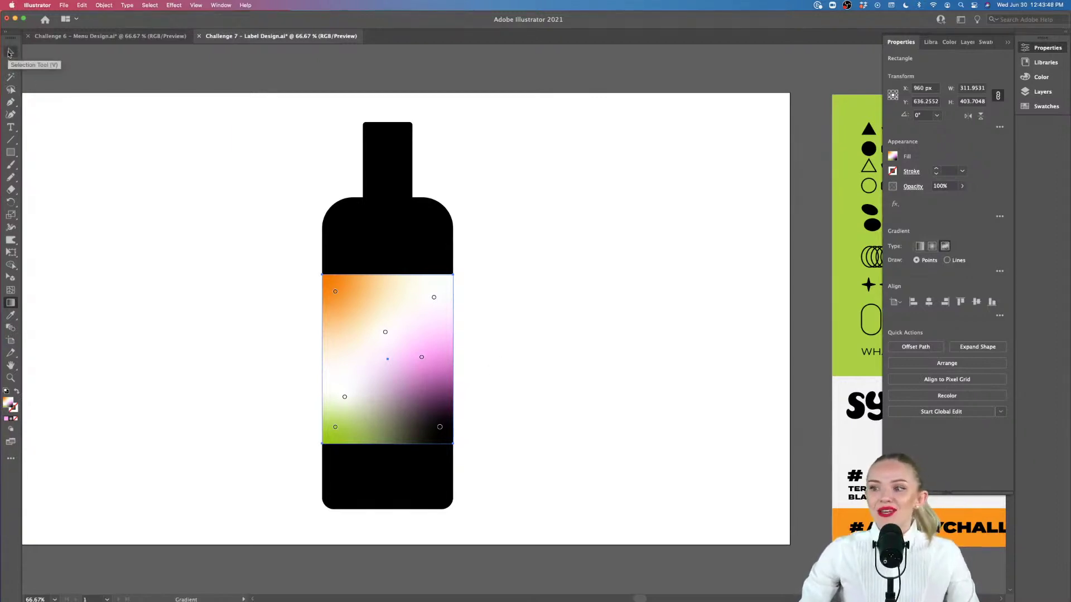
key(v)
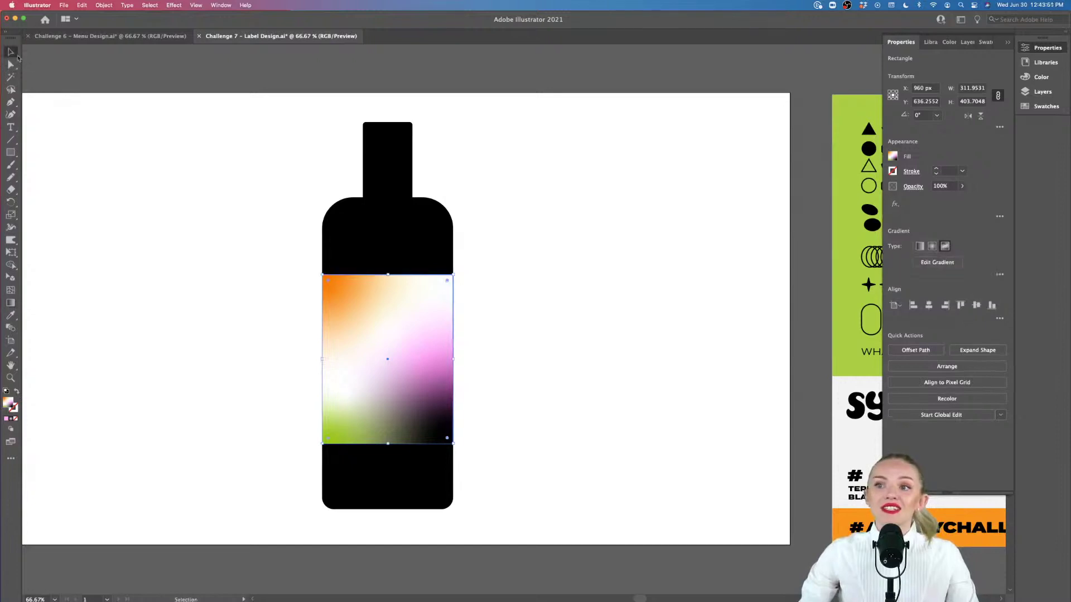
click(160, 322)
scroll(163, 330, left, 2)
scroll(164, 333, left, 1)
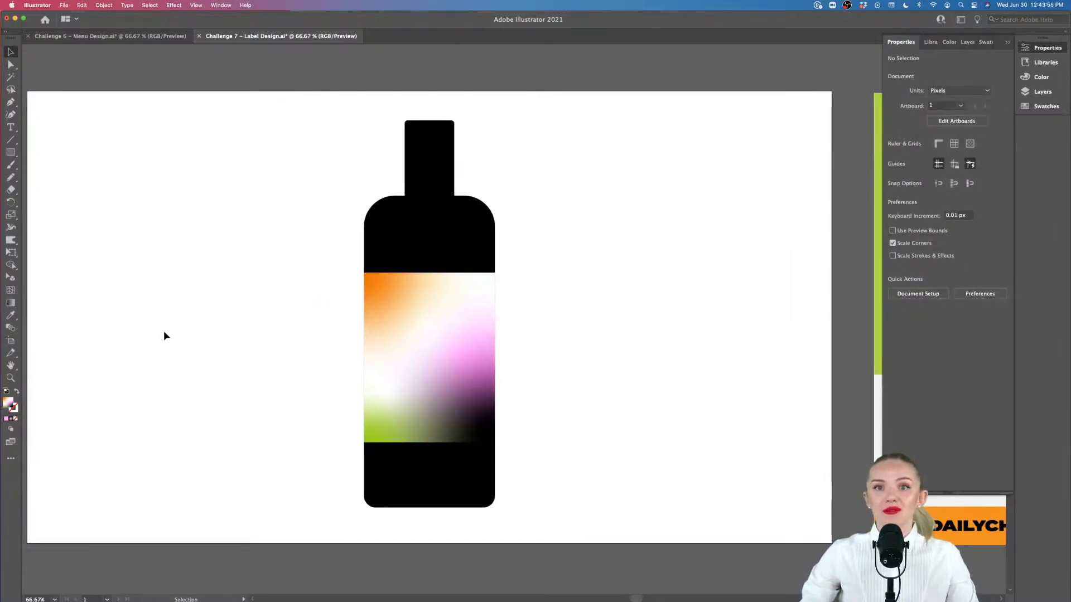
scroll(164, 332, left, 2)
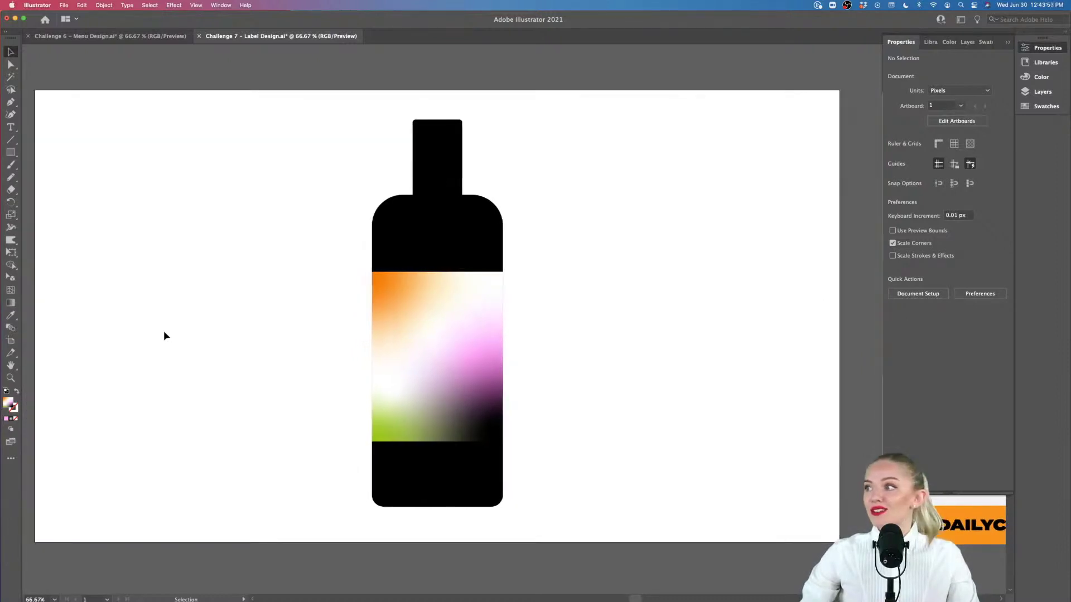
scroll(164, 332, down, 1)
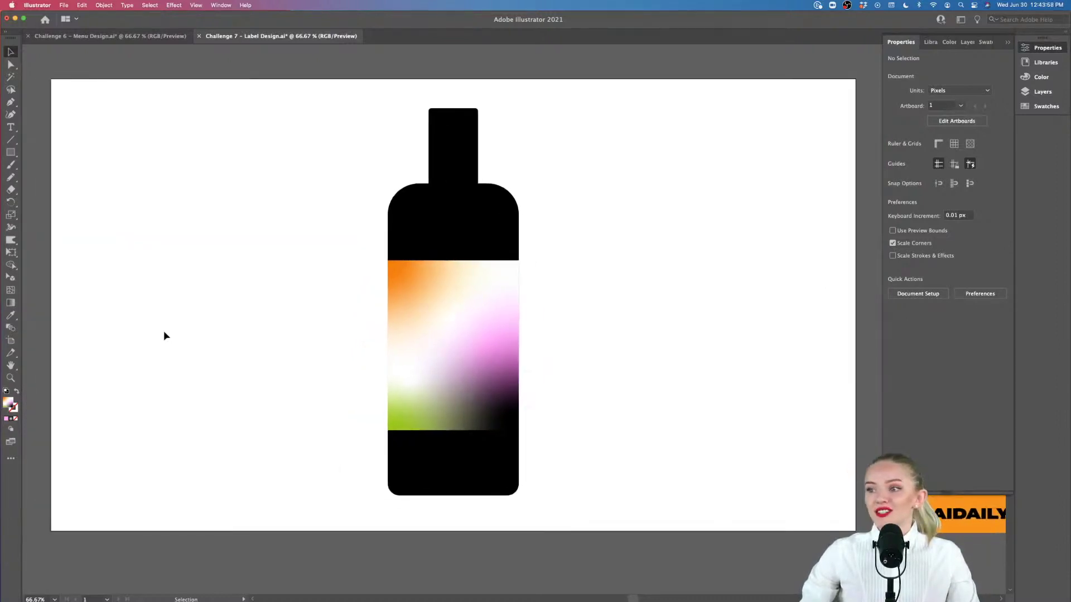
scroll(406, 371, right, 5)
scroll(406, 371, right, 2)
Draw a rectangle about 163 by 215 px left of the bottle, filled with red f20a0a and with fully rounded corners.
scroll(407, 370, left, 10)
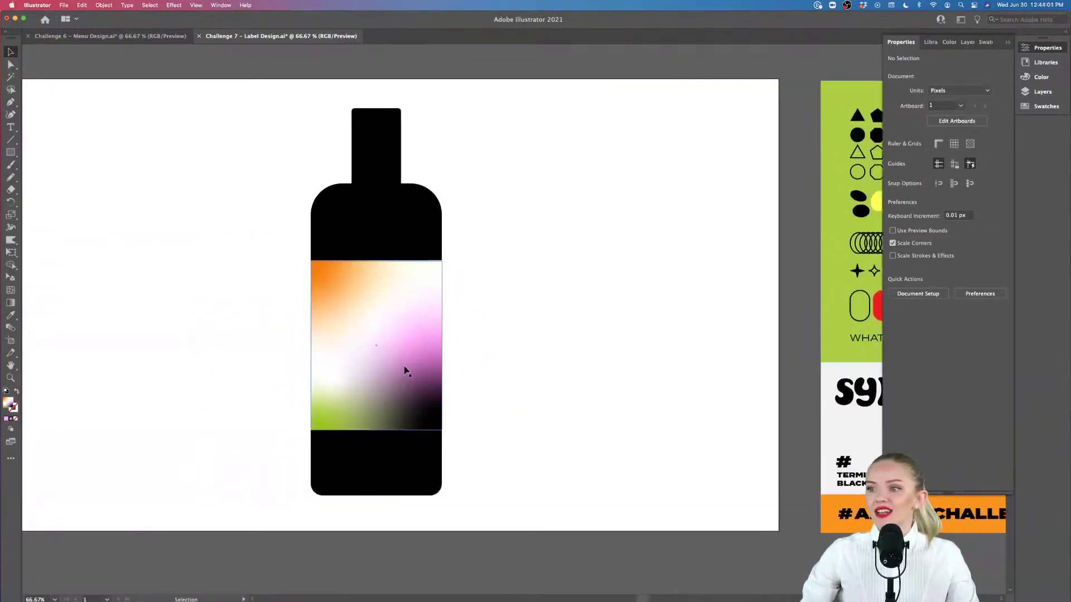
key(m)
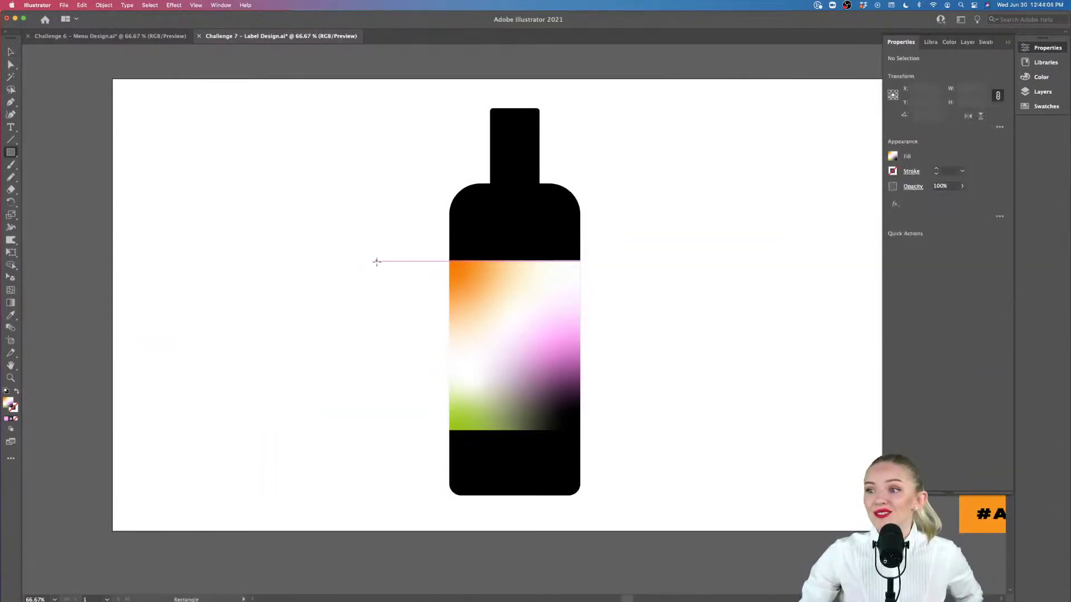
drag(377, 261, 308, 351)
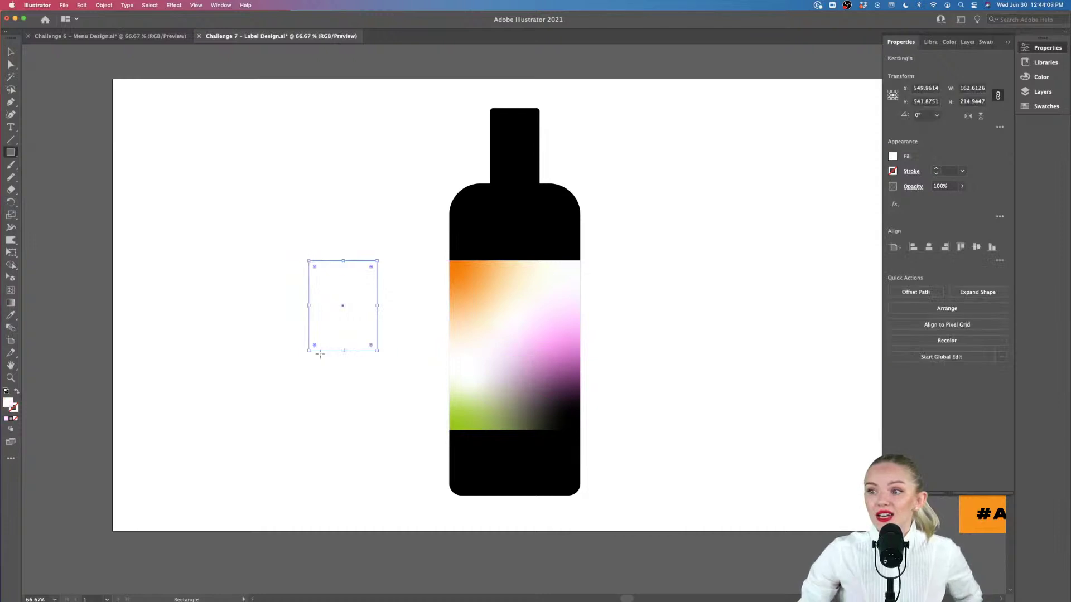
double_click(5, 405)
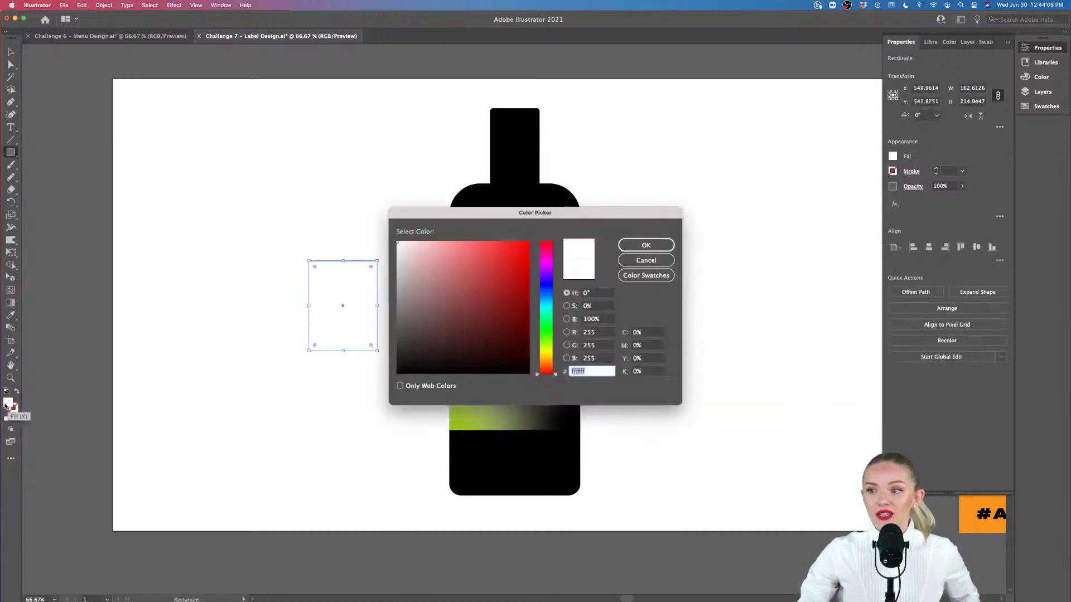
text(f20a0a)
click(649, 244)
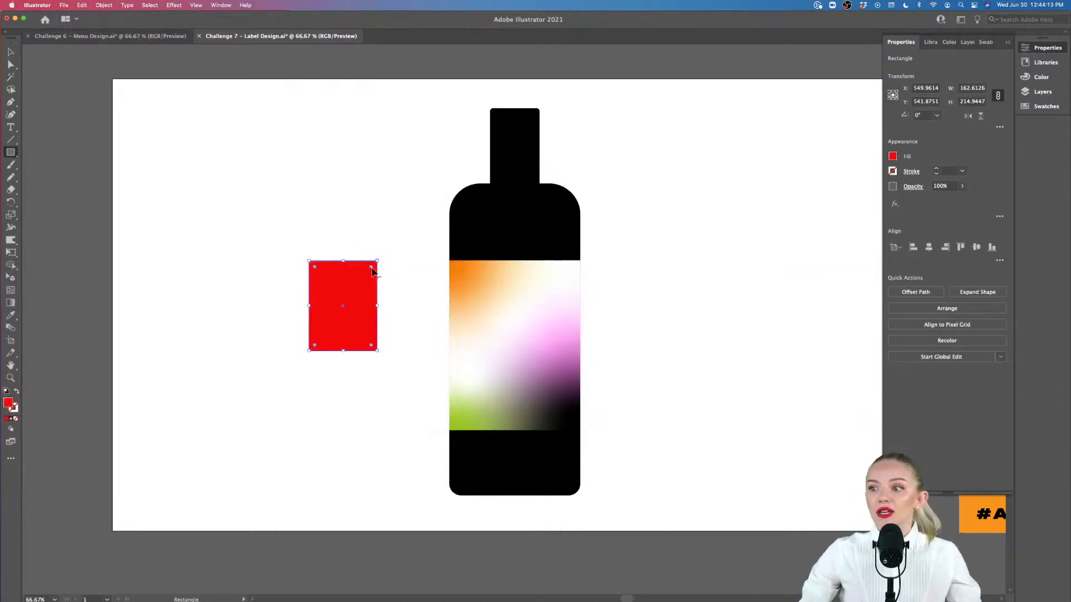
drag(372, 271, 345, 307)
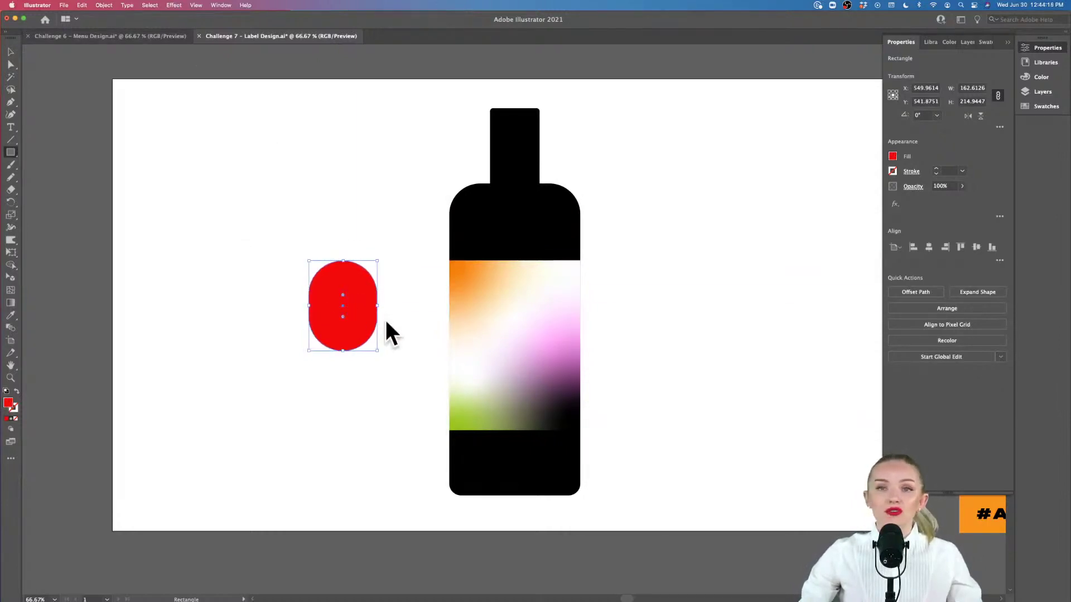
Apply a Gaussian Blur with a radius of about 15.8 pixels to the red rounded shape.
click(174, 6)
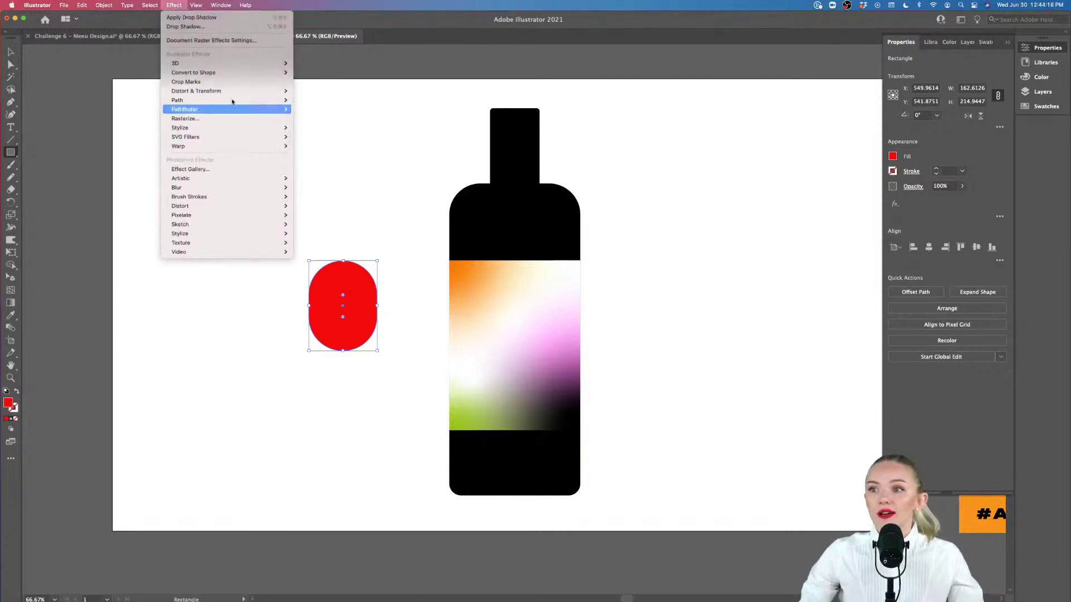
mouse_move(240, 217)
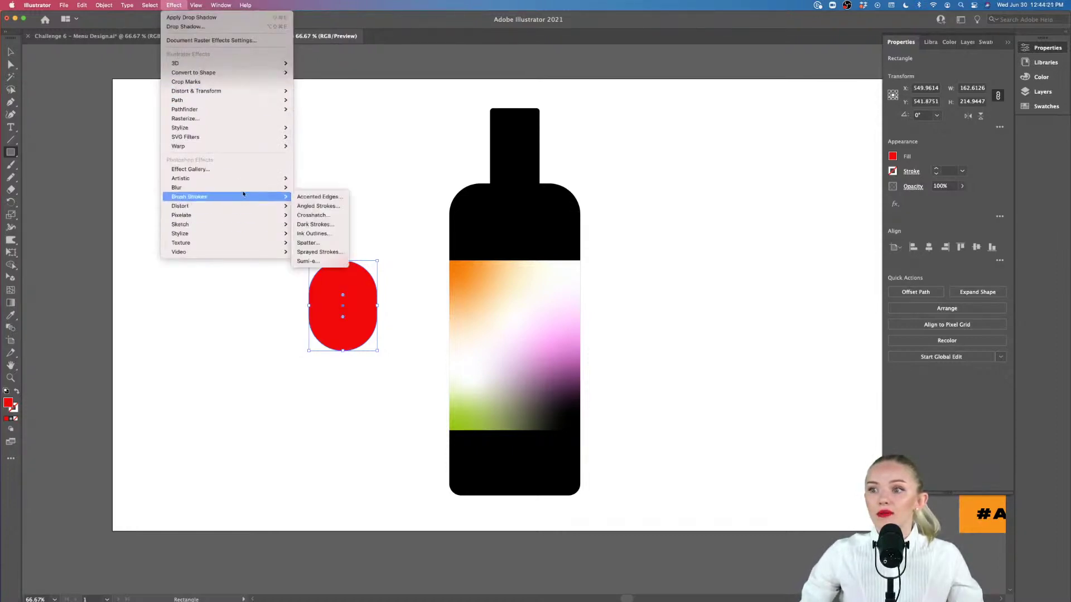
mouse_move(251, 188)
click(307, 188)
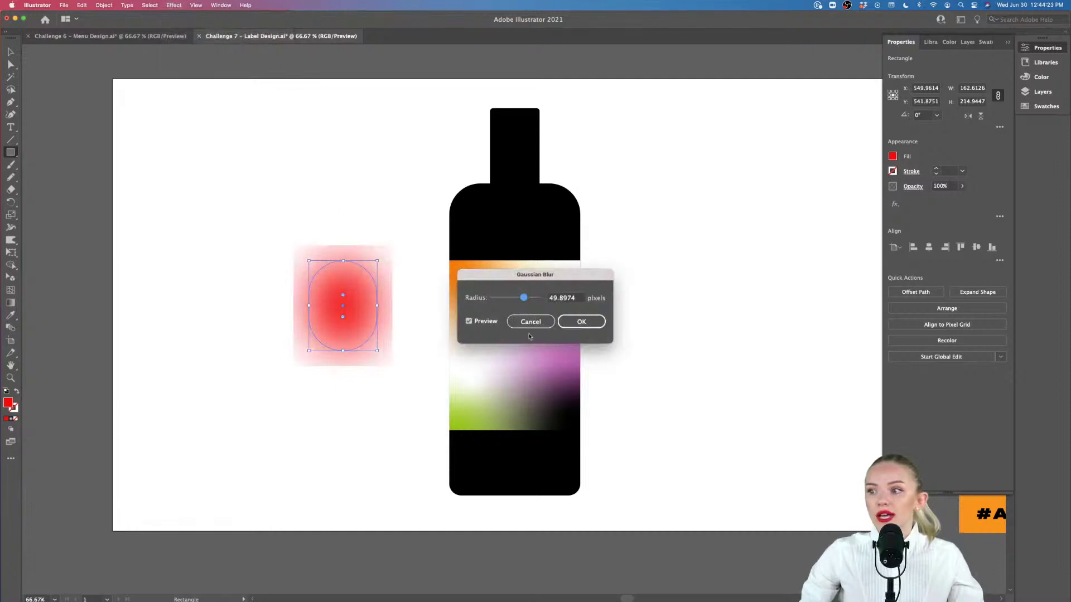
drag(524, 299, 514, 299)
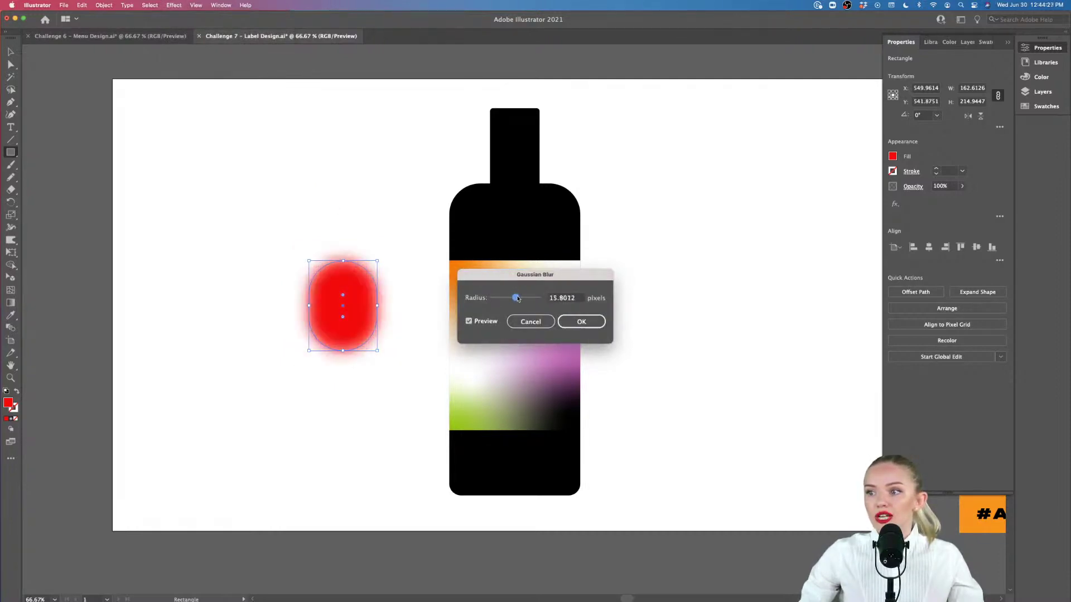
click(581, 322)
click(245, 321)
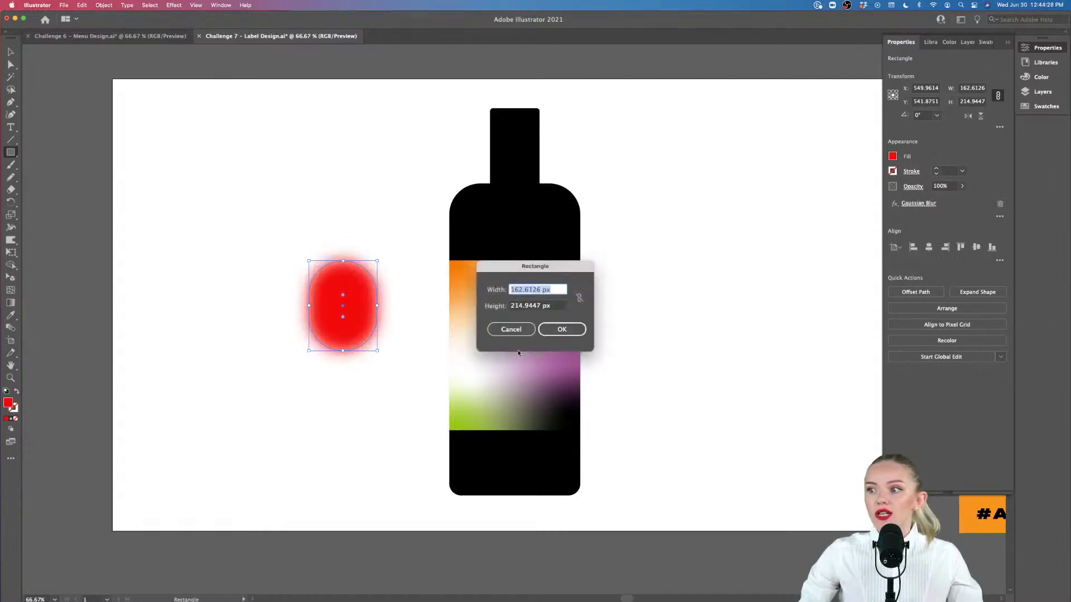
click(511, 330)
key(v)
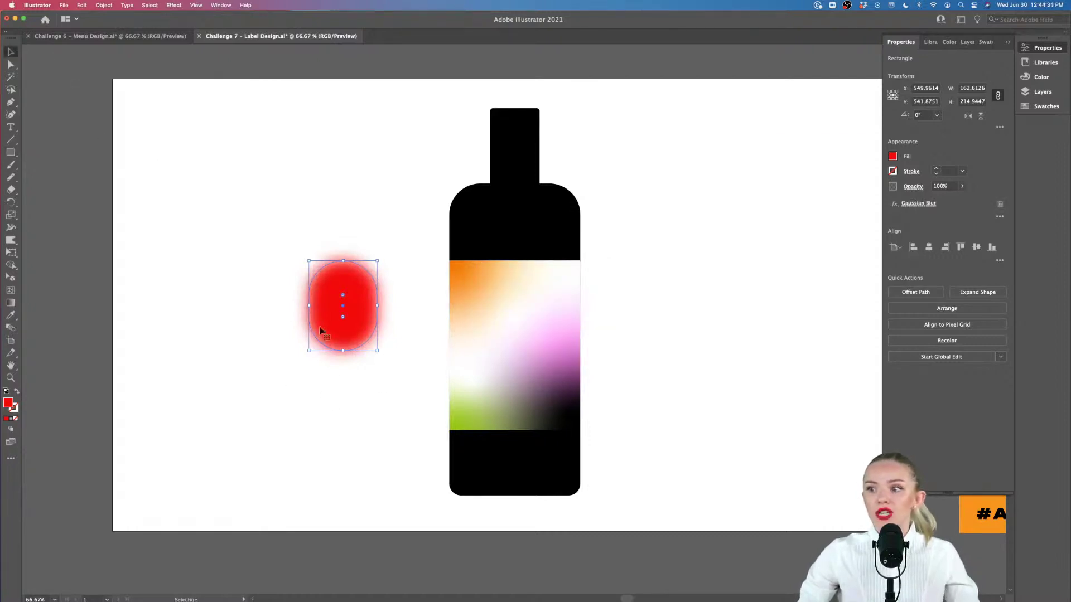
Place a copy of the blurred red shape, rotated to 315°, at its lower left and fill it with the label's gradient.
drag(368, 336, 294, 353)
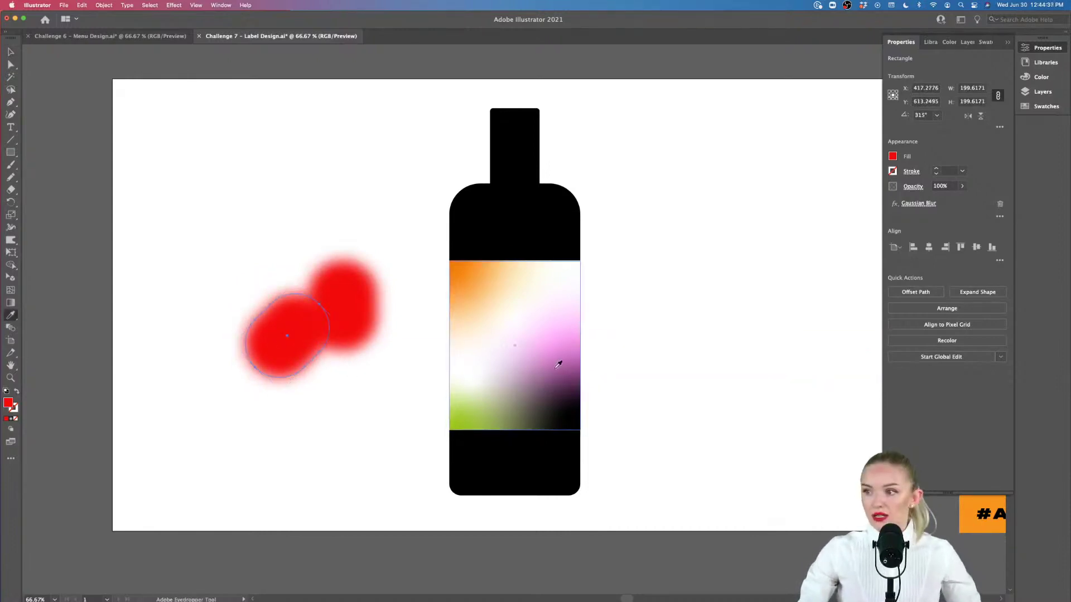
key(i)
click(562, 349)
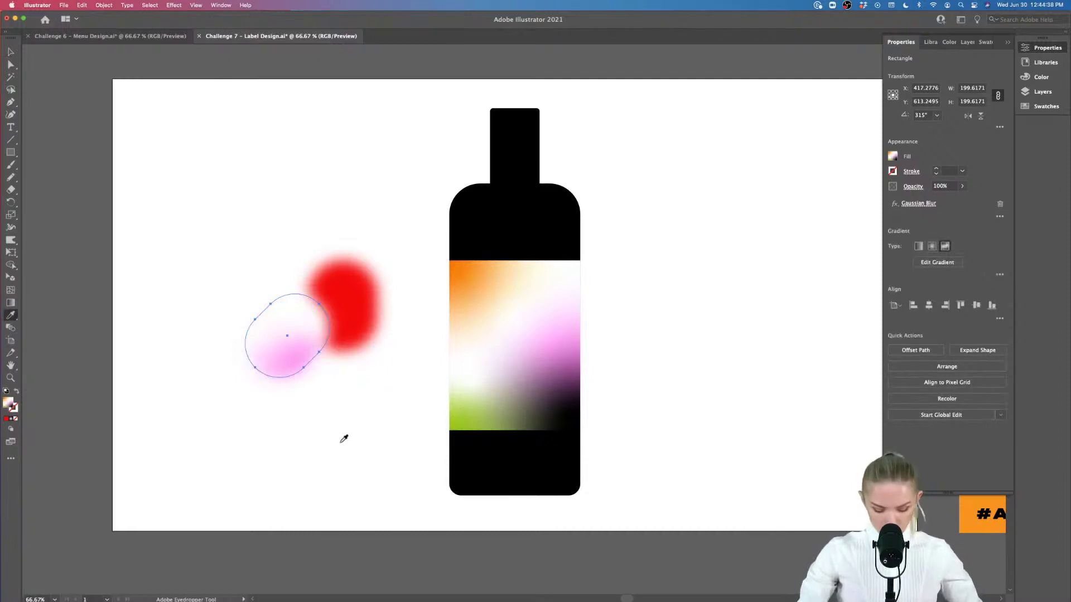
Move the blurred gradient copy up so it overlaps the upper-left part of the red shape, and deselect it.
key(v)
click(339, 441)
drag(290, 350, 320, 282)
click(339, 410)
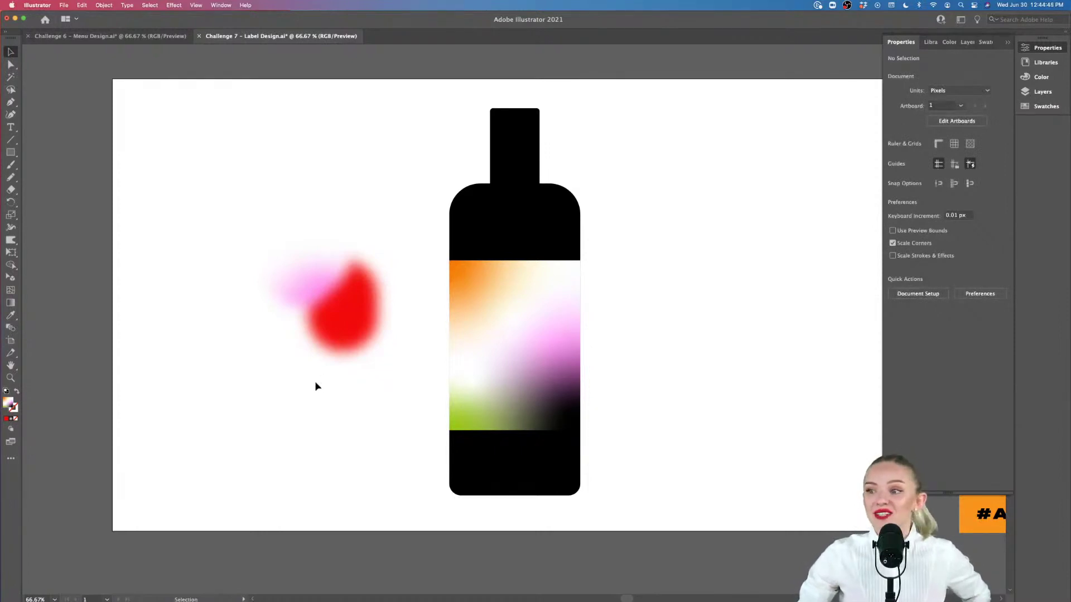
scroll(316, 386, up, 3)
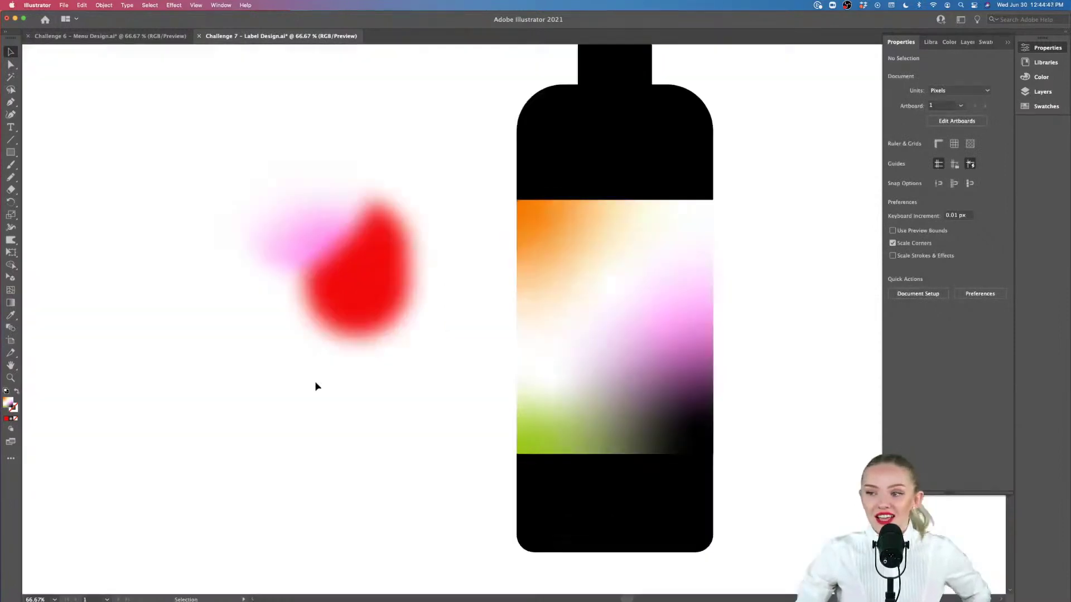
scroll(315, 386, down, 3)
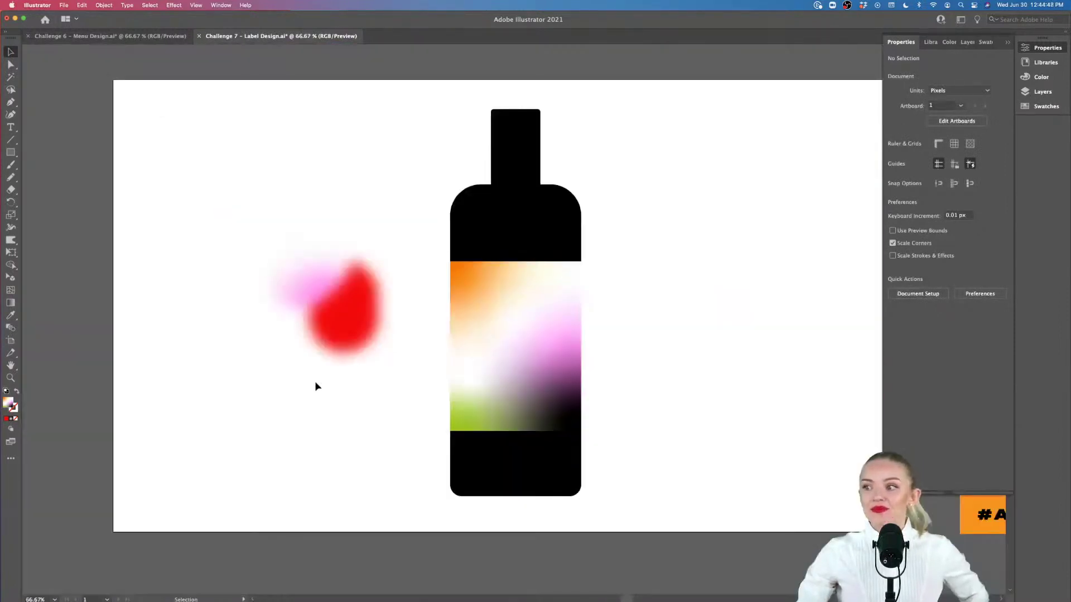
Fill the label rectangle with the solid green sampled from the design assets panel's background.
click(482, 396)
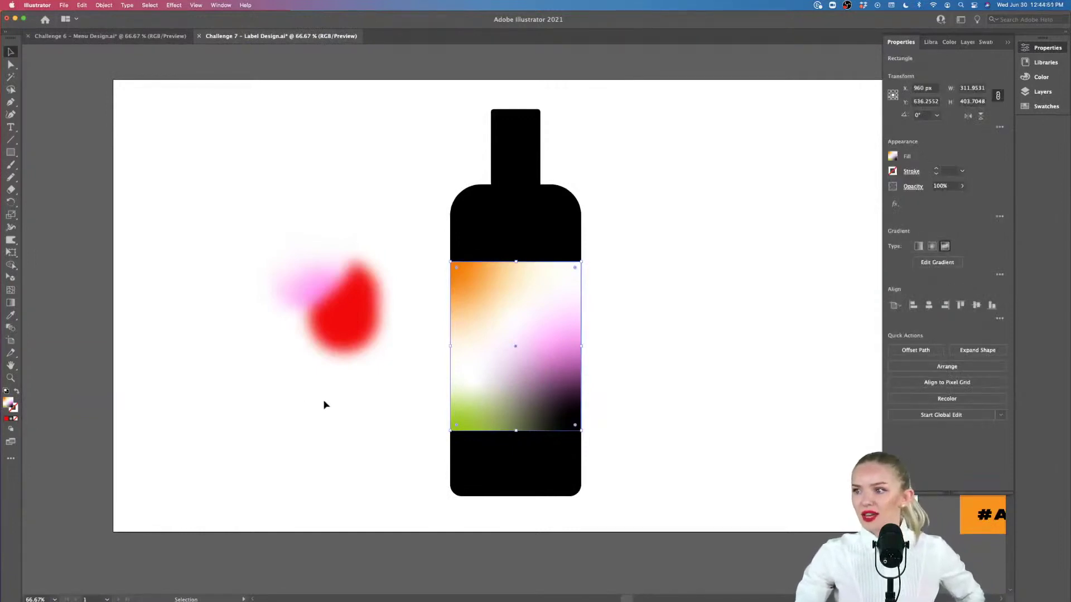
scroll(323, 399, right, 10)
key(i)
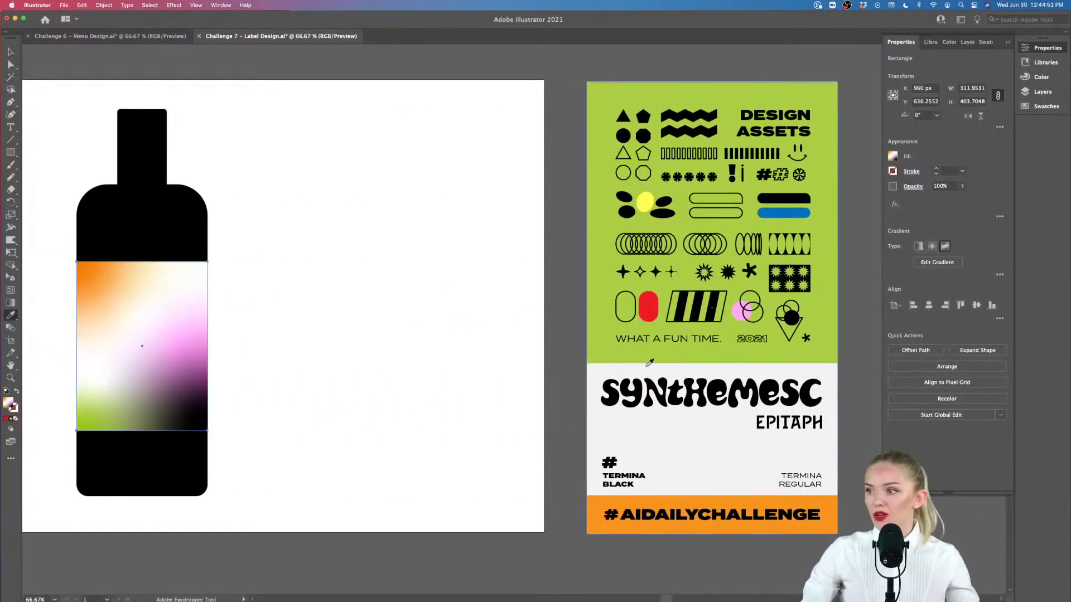
click(646, 360)
scroll(400, 366, left, 6)
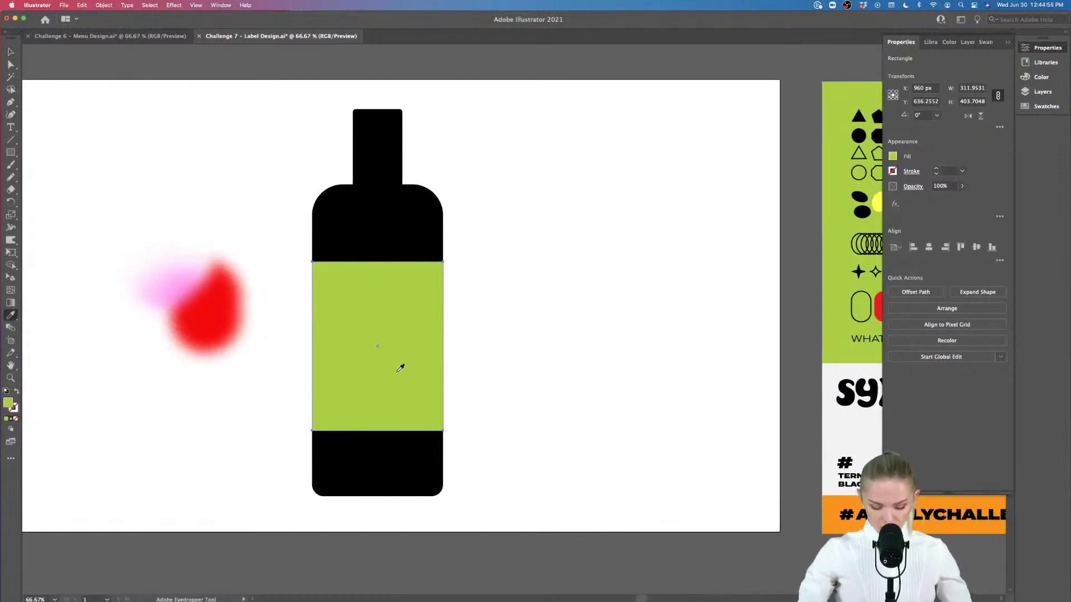
Move the two blurred shapes together onto the green label and deselect them.
key(v)
click(222, 404)
drag(188, 341, 384, 394)
click(544, 374)
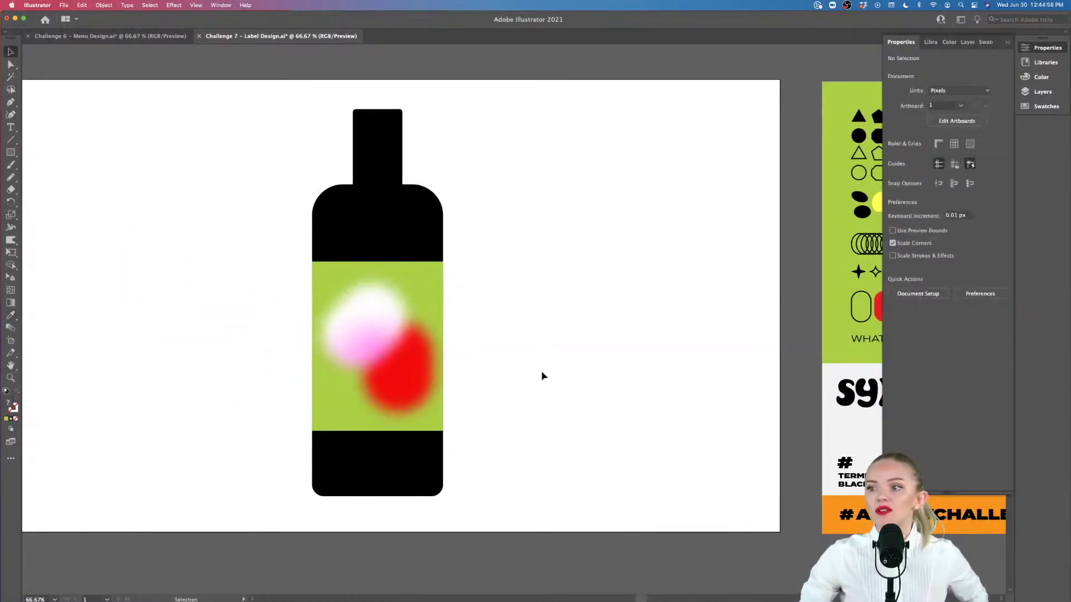
scroll(541, 374, down, 1)
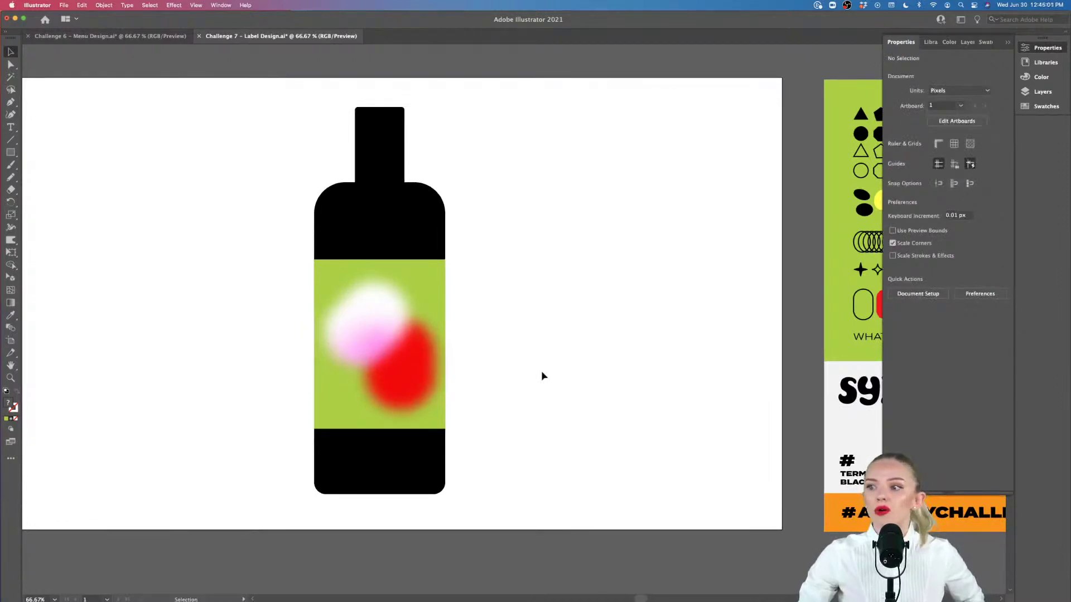
scroll(542, 376, left, 3)
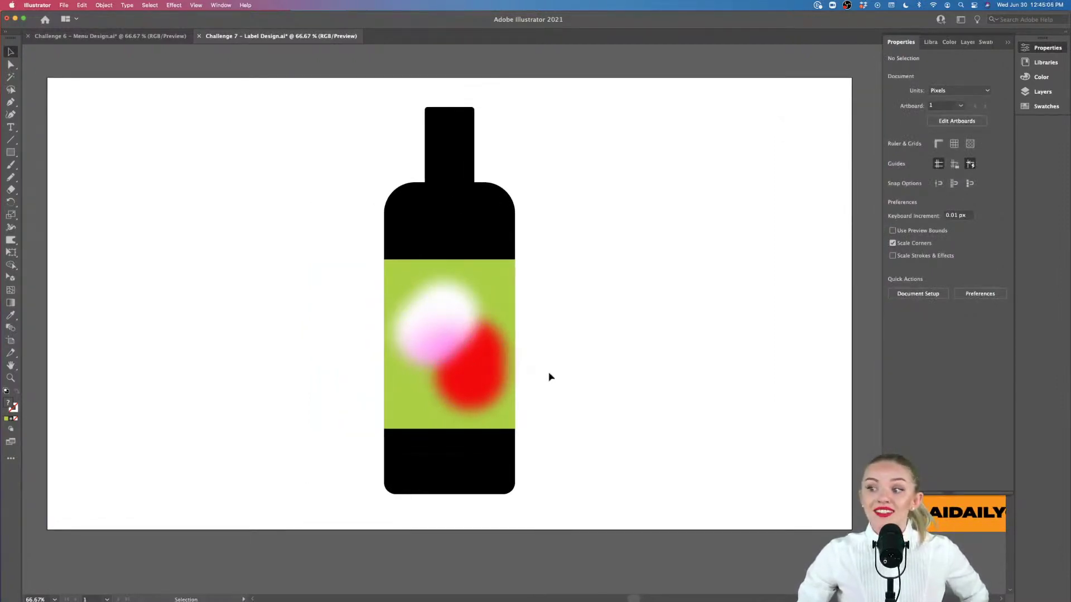
Lower the opacity of the blurred gradient shape to 62% and deselect it.
click(429, 350)
scroll(429, 351, up, 5)
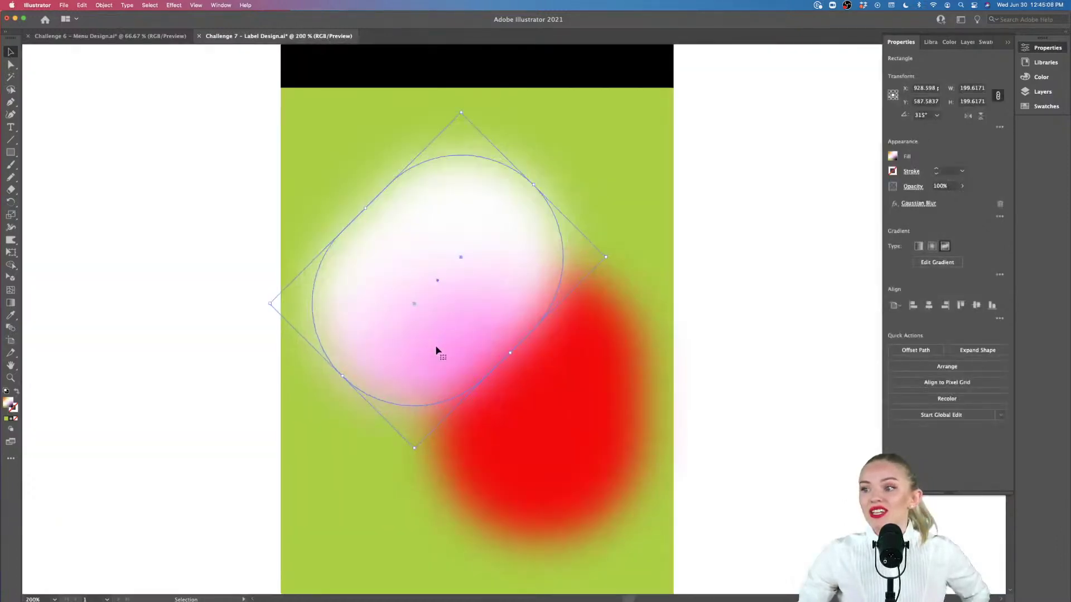
scroll(438, 352, right, 2)
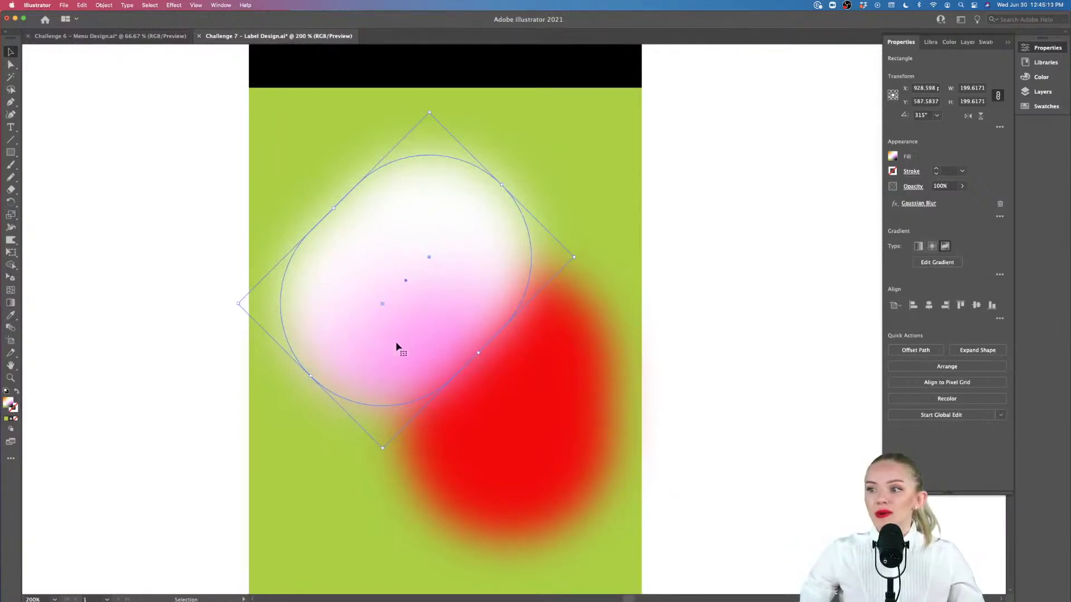
click(962, 188)
drag(960, 201, 948, 201)
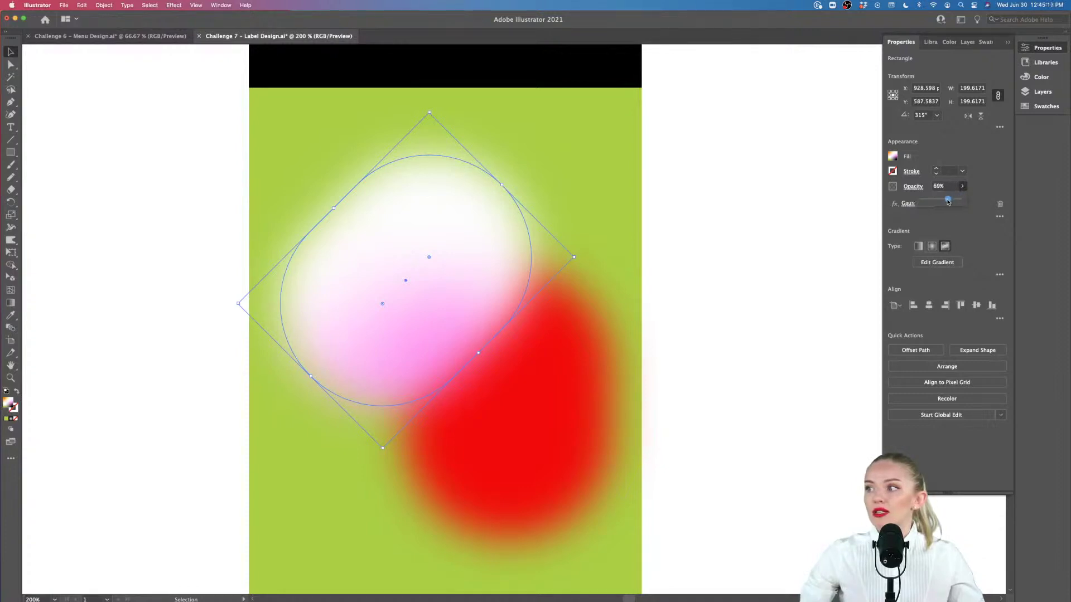
click(761, 327)
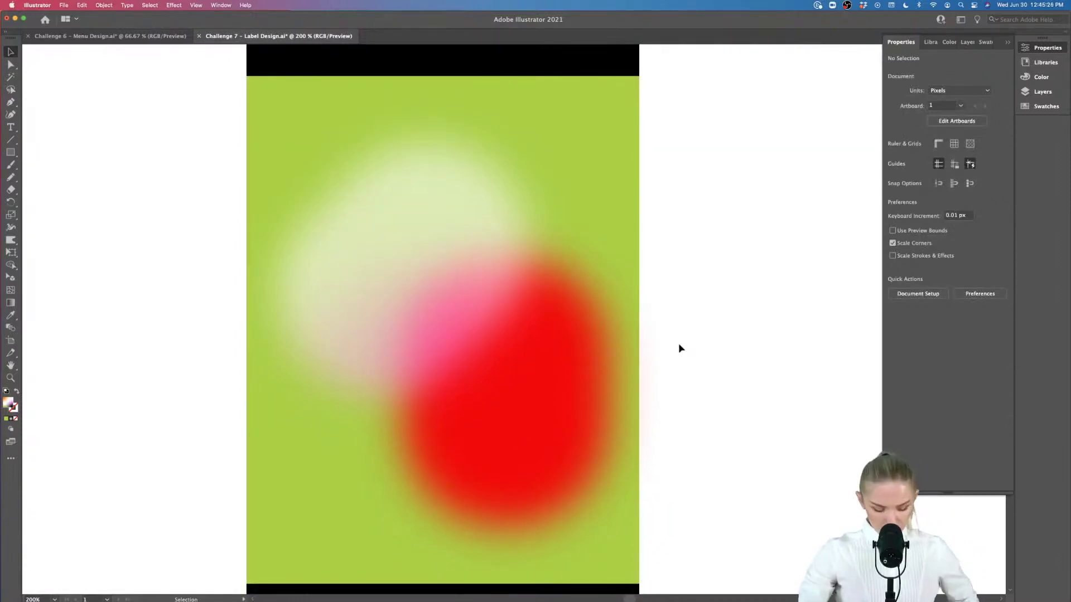
Draw a closed wavy freehand shape about 611 by 182 px with the Pencil tool, running across the label and past its right edge.
key(super+0)
scroll(678, 343, right, 5)
key(super+=)
key(super+=)
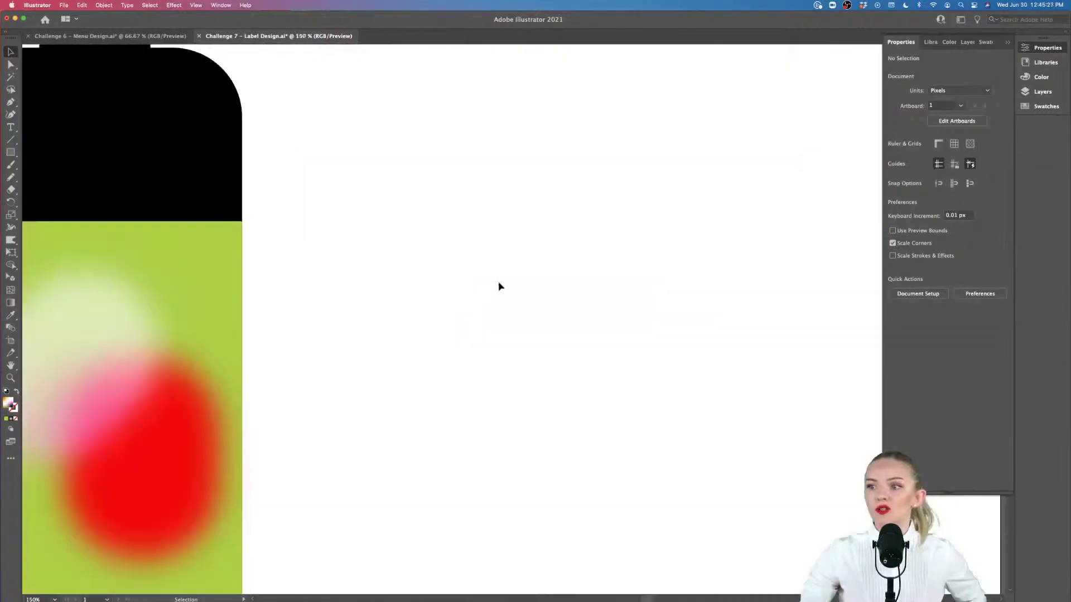
scroll(479, 283, left, 3)
scroll(480, 283, down, 2)
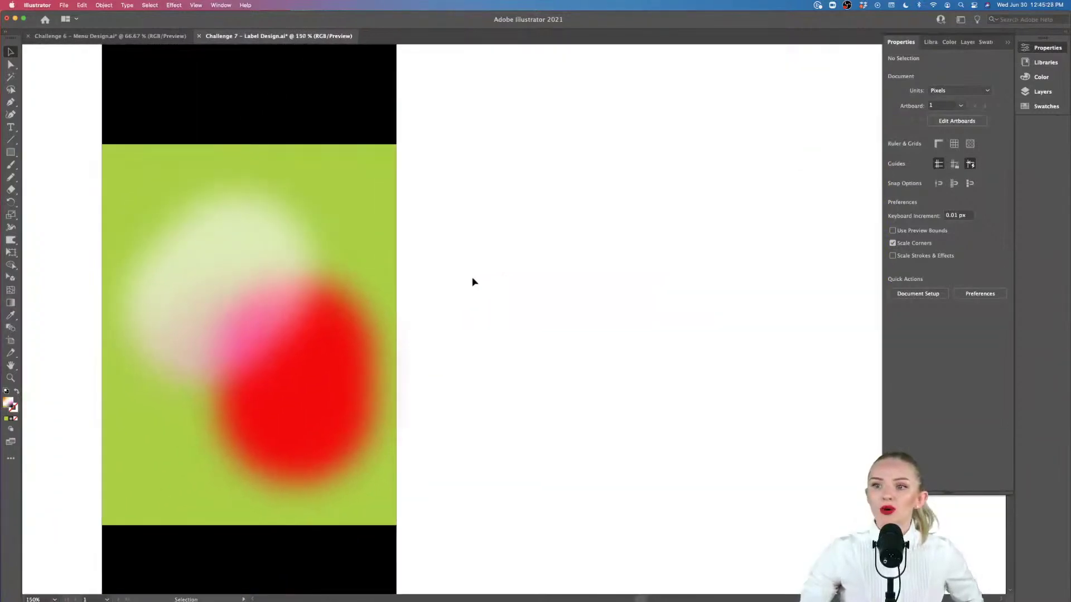
click(11, 178)
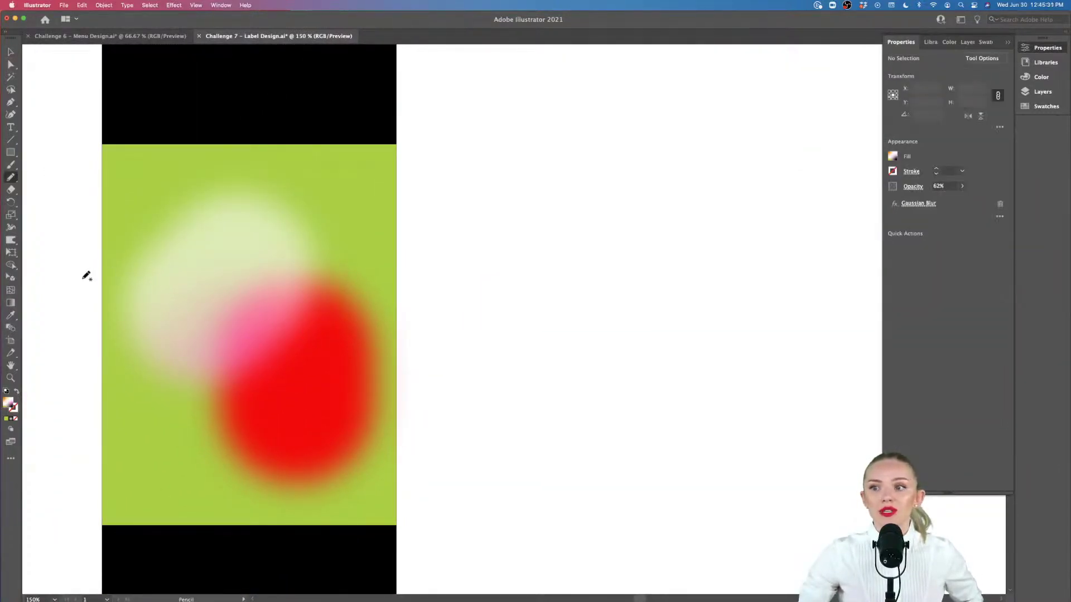
mouse_move(79, 278)
mouse_down()
mouse_move(119, 237)
mouse_move(299, 253)
mouse_move(626, 235)
mouse_move(621, 344)
mouse_move(315, 276)
mouse_move(209, 366)
mouse_move(116, 356)
mouse_move(79, 282)
mouse_up()
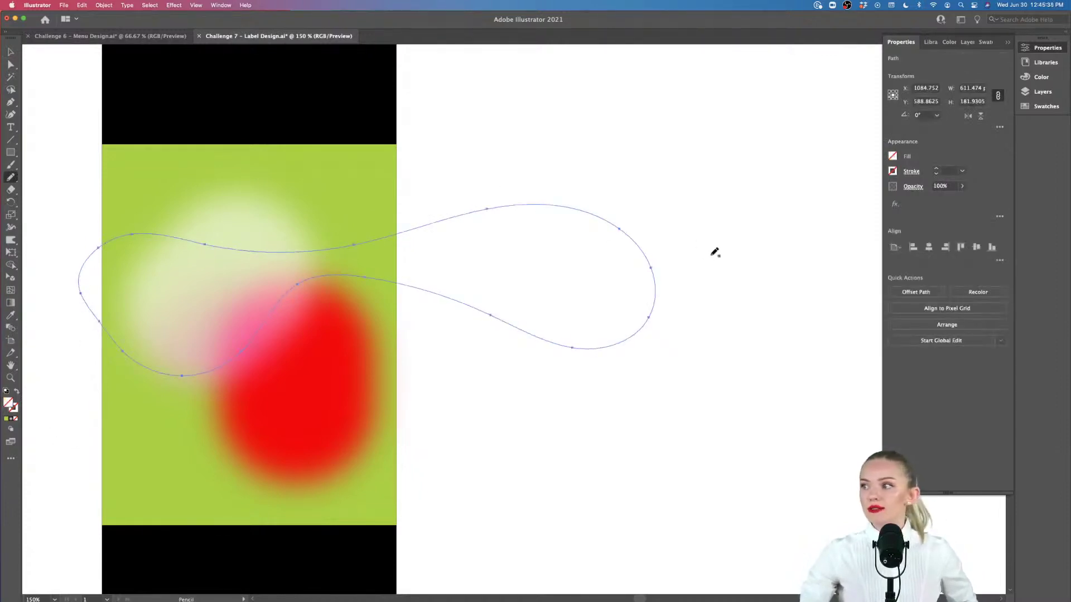
Fill the wavy freehand shape with the blue sampled from the blue bar in the design assets.
key(super+minus)
key(super+minus)
key(super+minus)
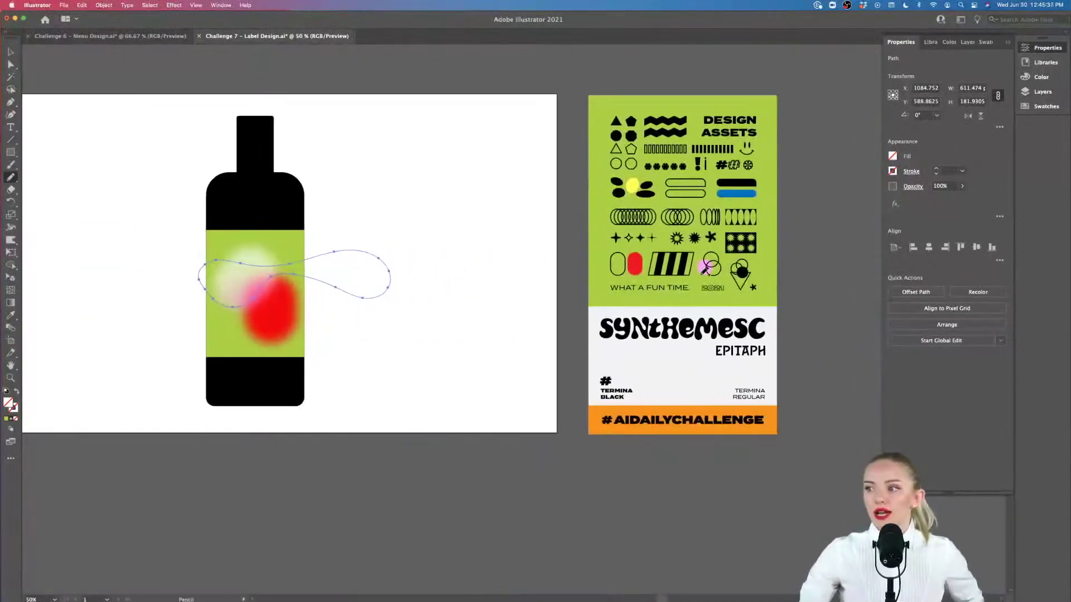
key(i)
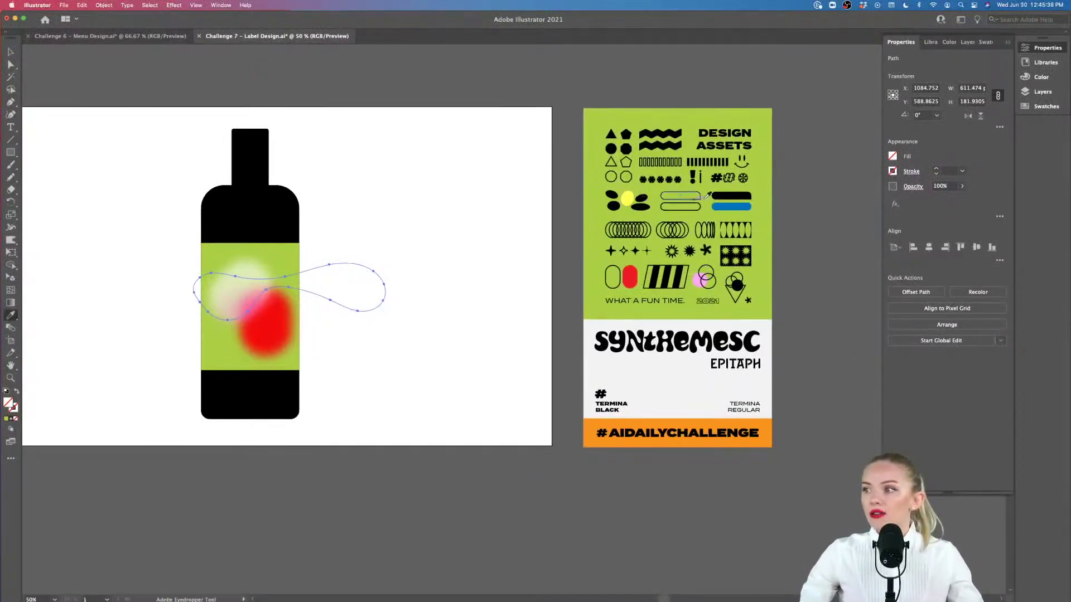
click(741, 205)
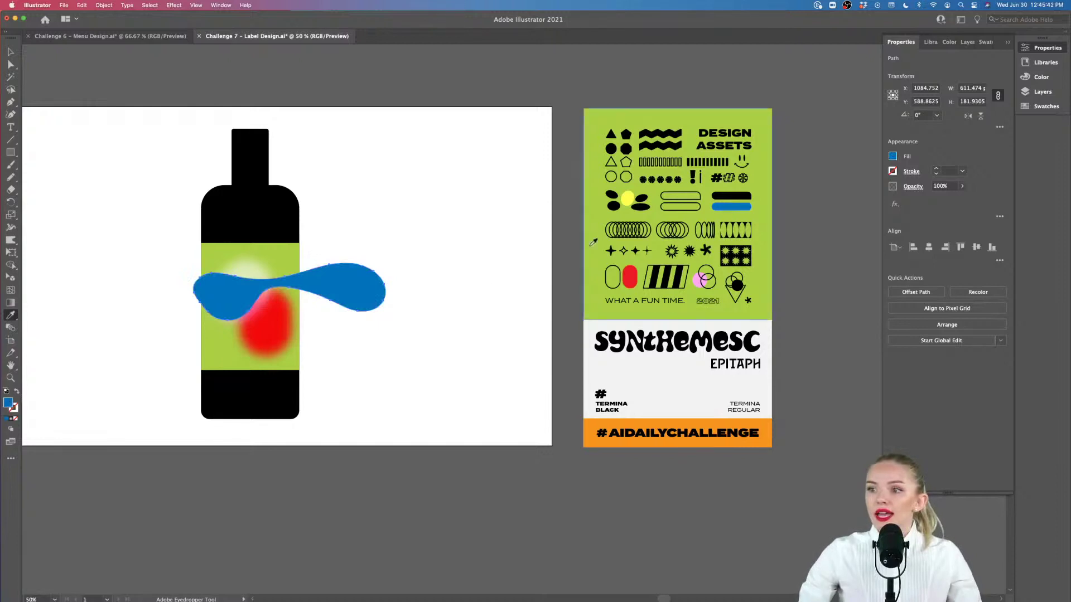
Apply a Gaussian Blur with a radius of about 17 pixels to the blue wavy shape.
scroll(375, 350, left, 3)
scroll(314, 297, up, 5)
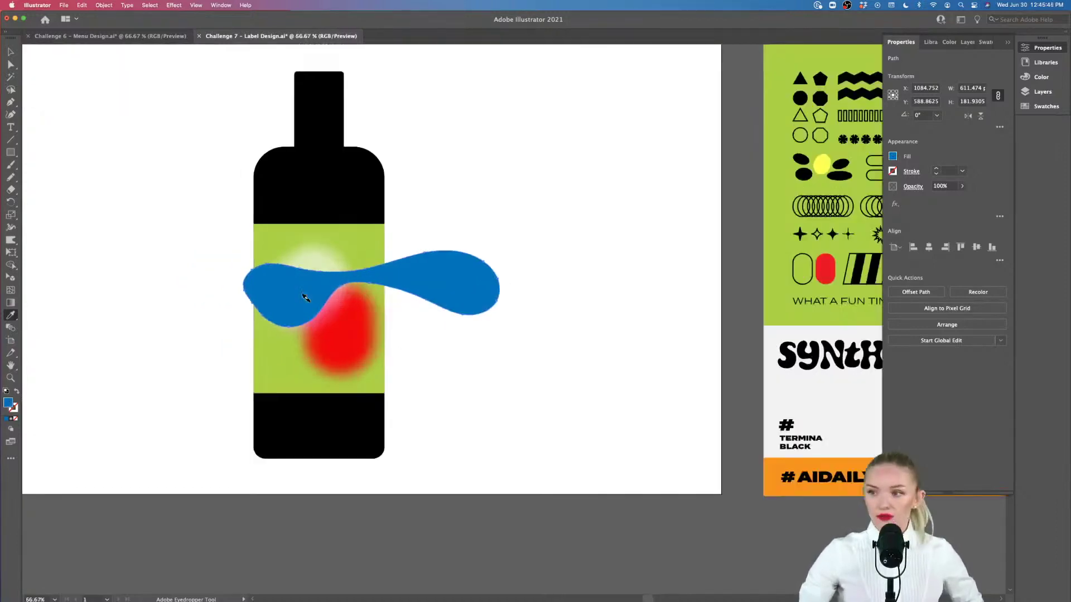
scroll(314, 297, down, 2)
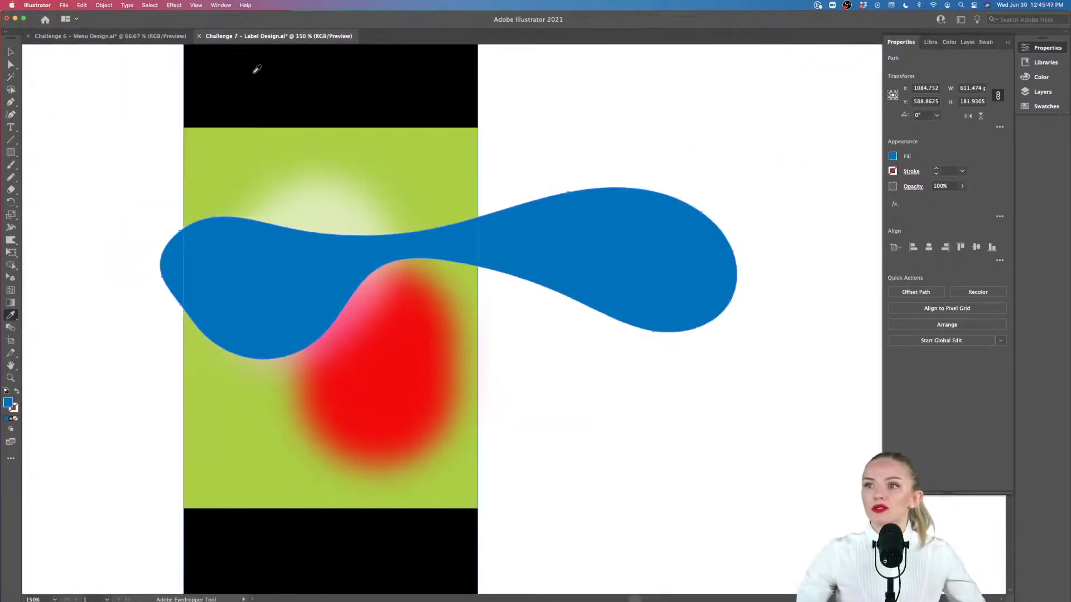
click(173, 6)
mouse_move(210, 190)
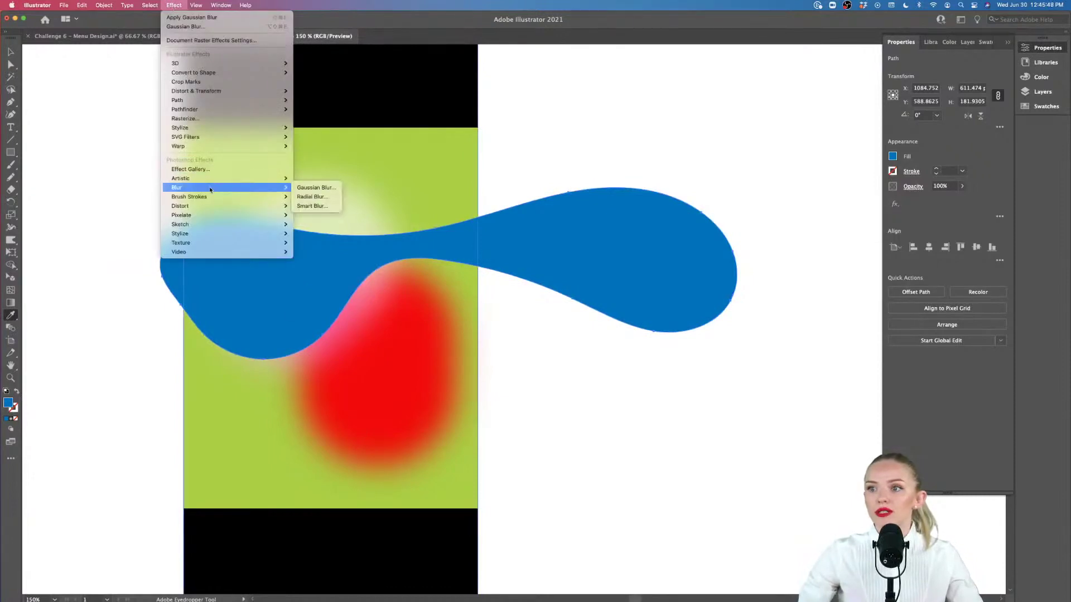
click(315, 188)
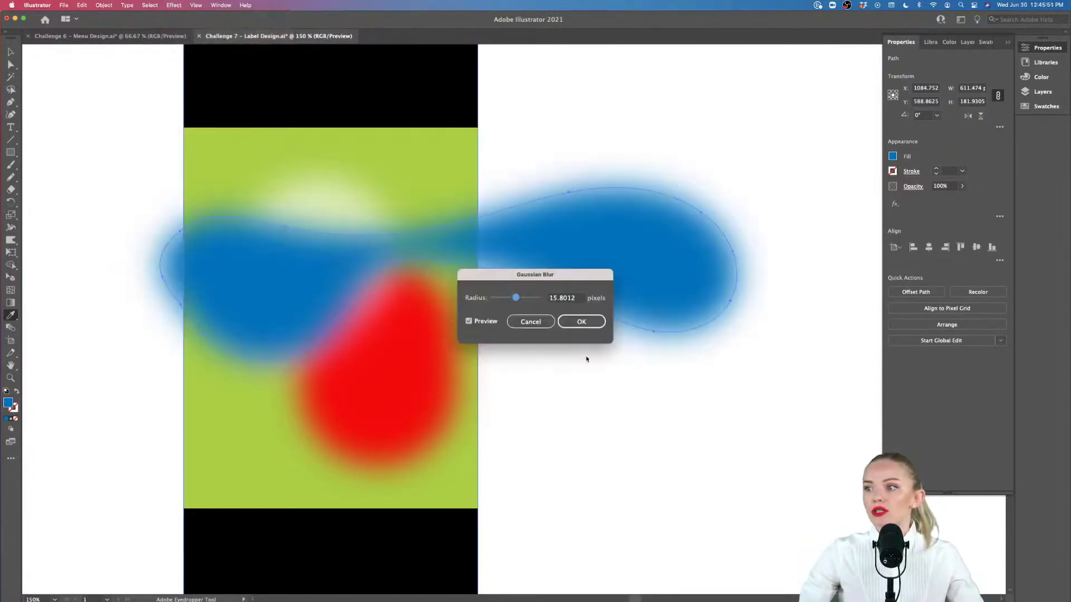
drag(517, 299, 518, 300)
click(581, 322)
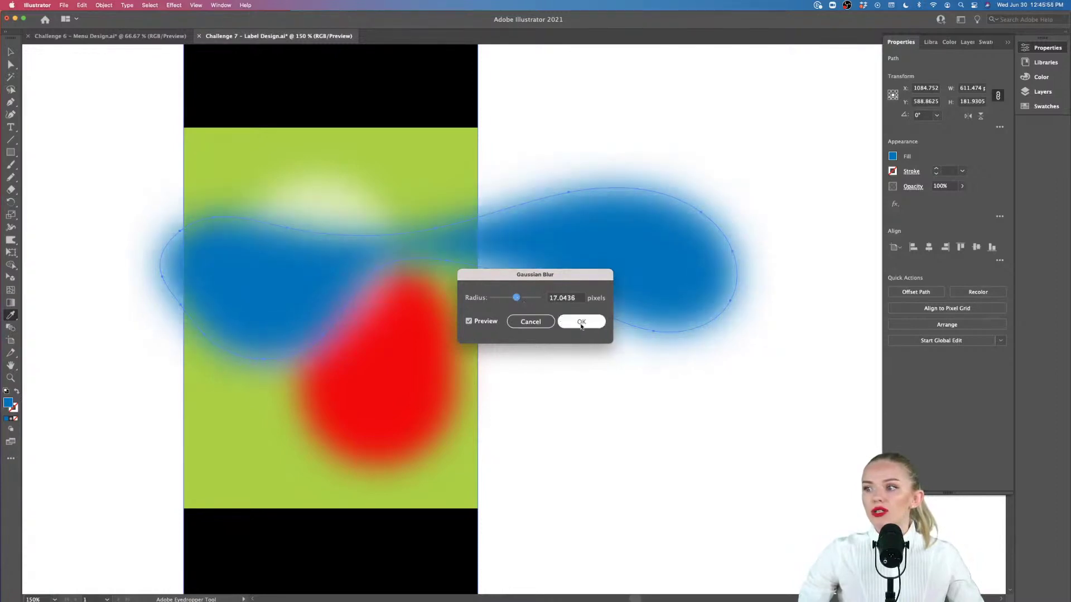
Move the blurred blue shape slightly down on the label and deselect it.
key(v)
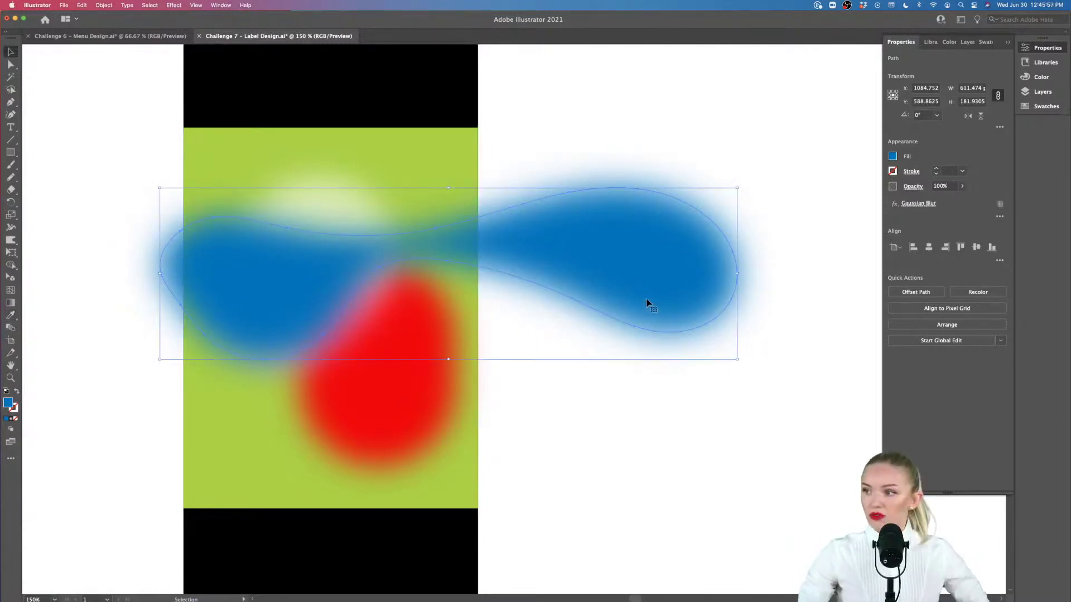
drag(644, 303, 637, 336)
click(639, 475)
scroll(639, 475, down, 2)
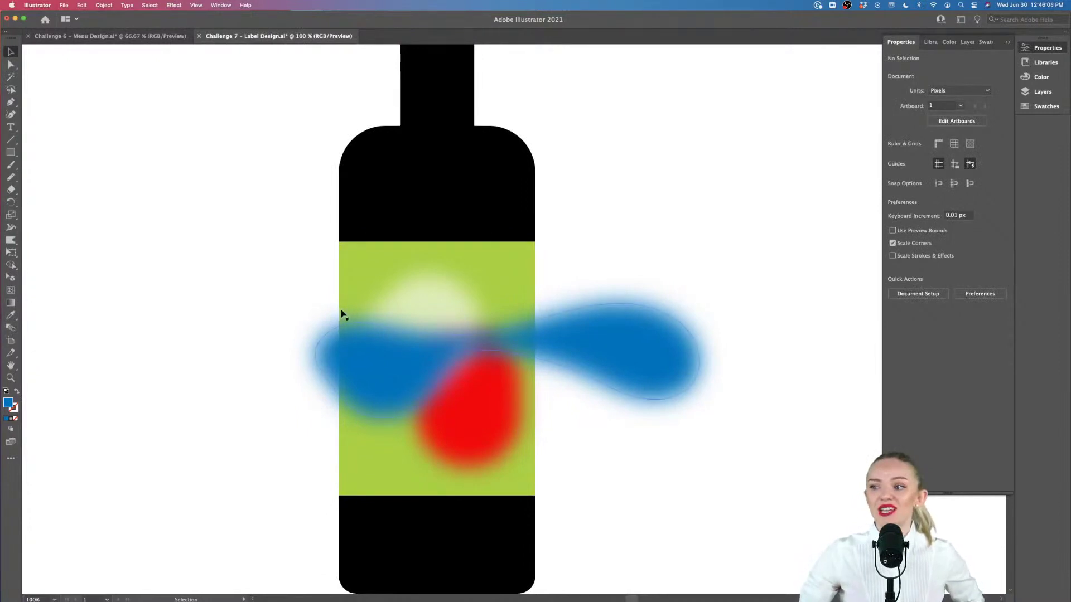
Draw a rectangle about 312 by 266 px over the label, spanning its full width and covering the blue shape's height.
scroll(343, 315, up, 2)
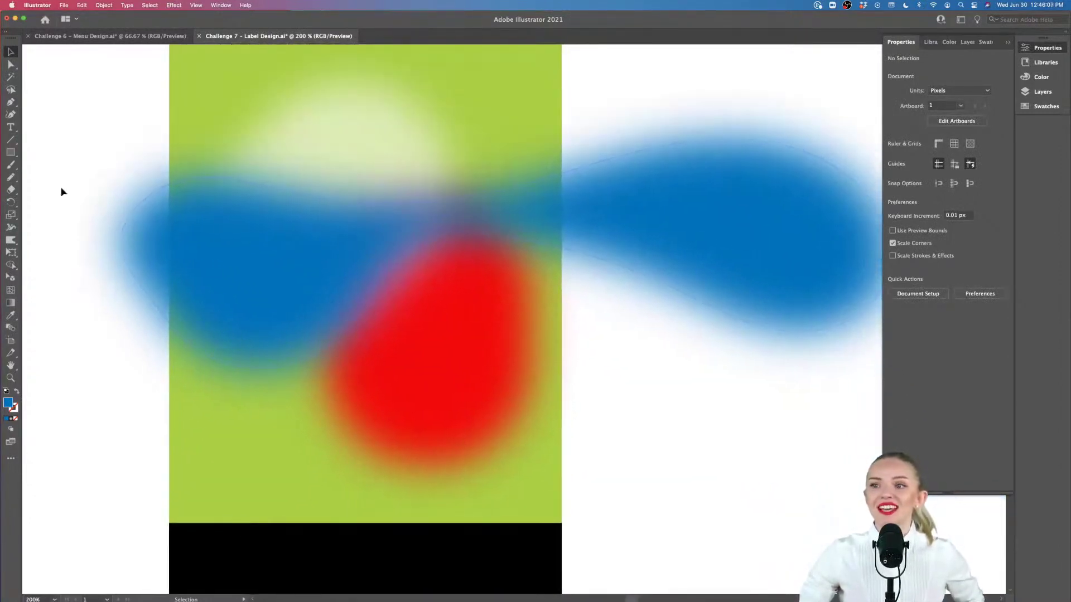
click(11, 152)
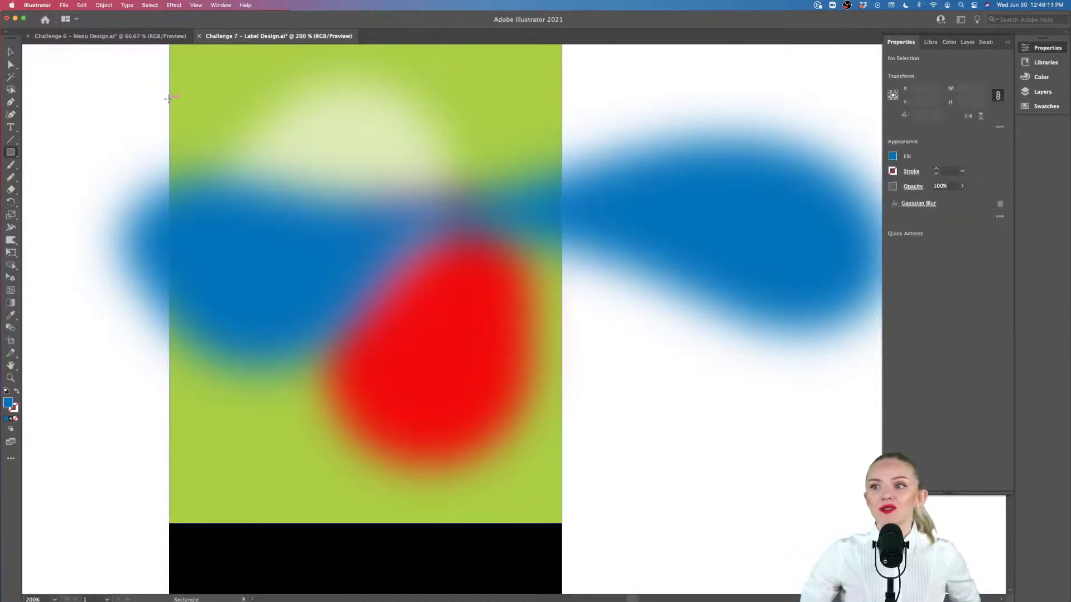
drag(169, 99, 562, 434)
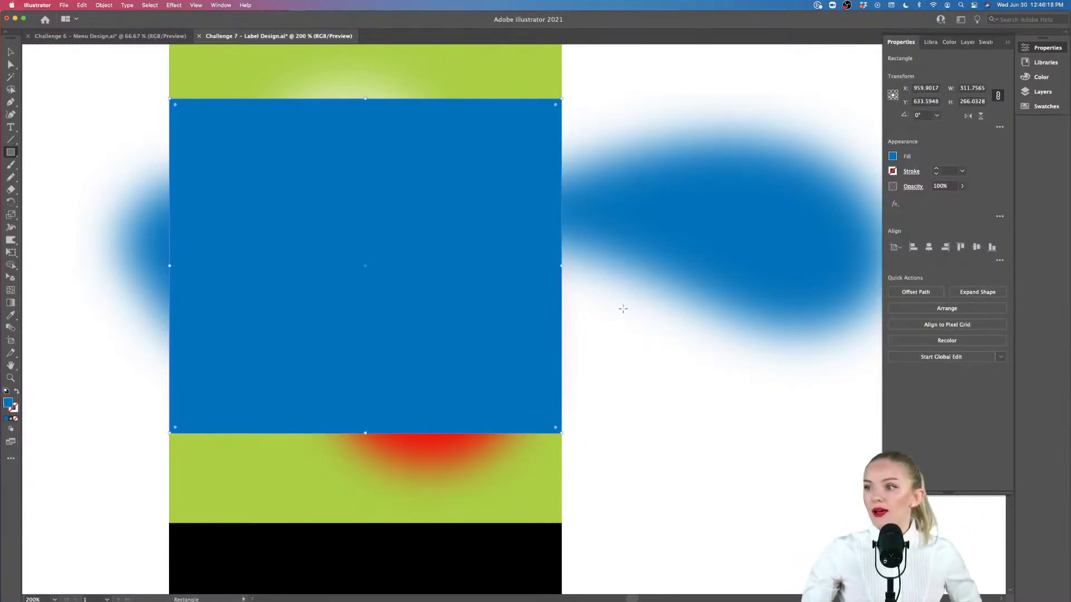
Make a clipping mask from the new rectangle and the blurred blue shape, trimming the blue to the label's width.
key(v)
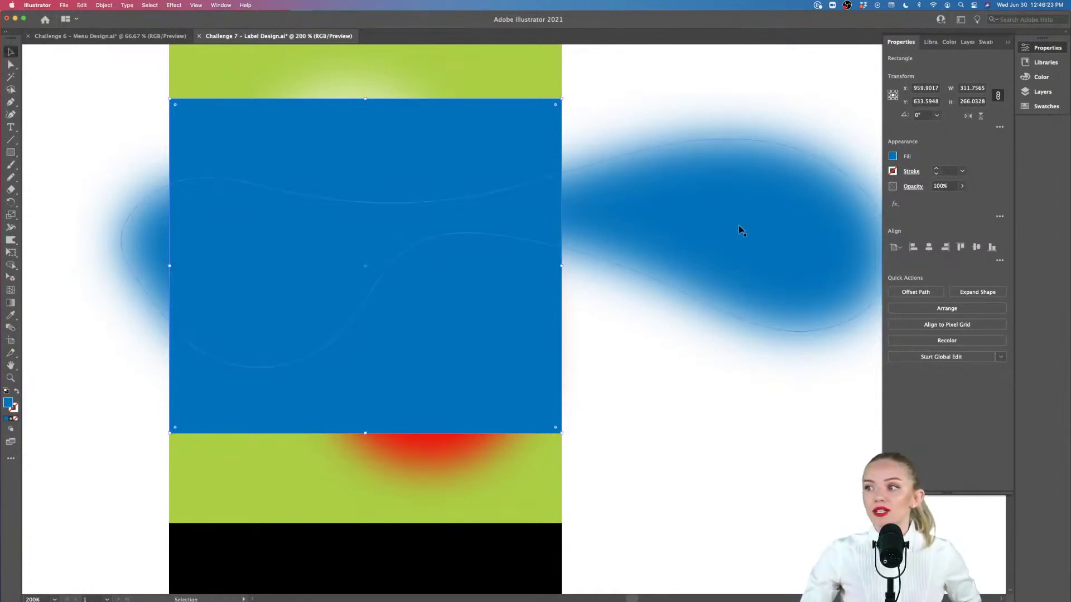
shift+click(760, 246)
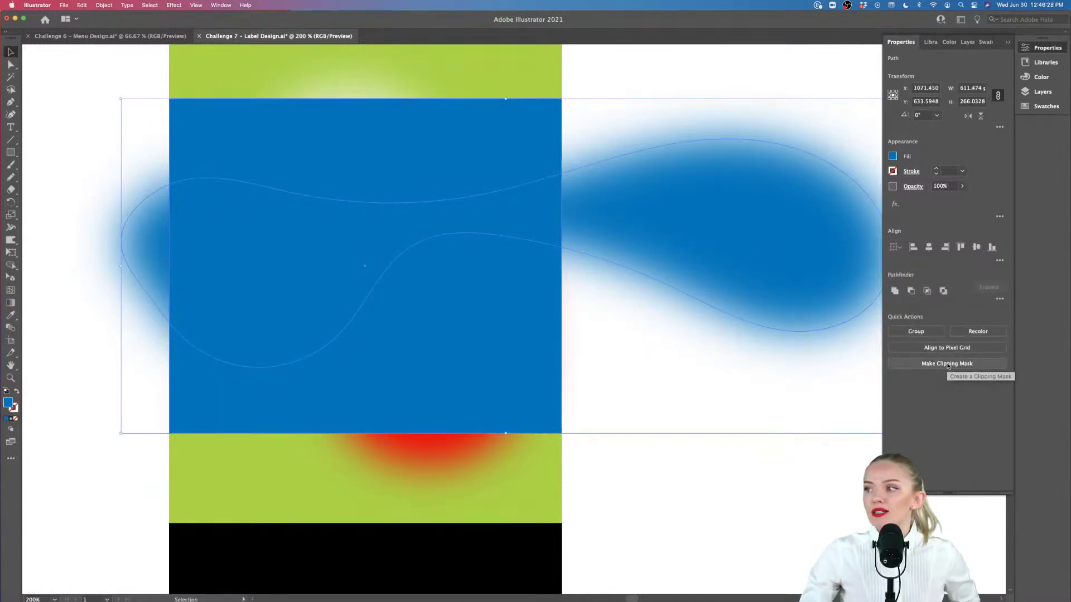
right_click(667, 216)
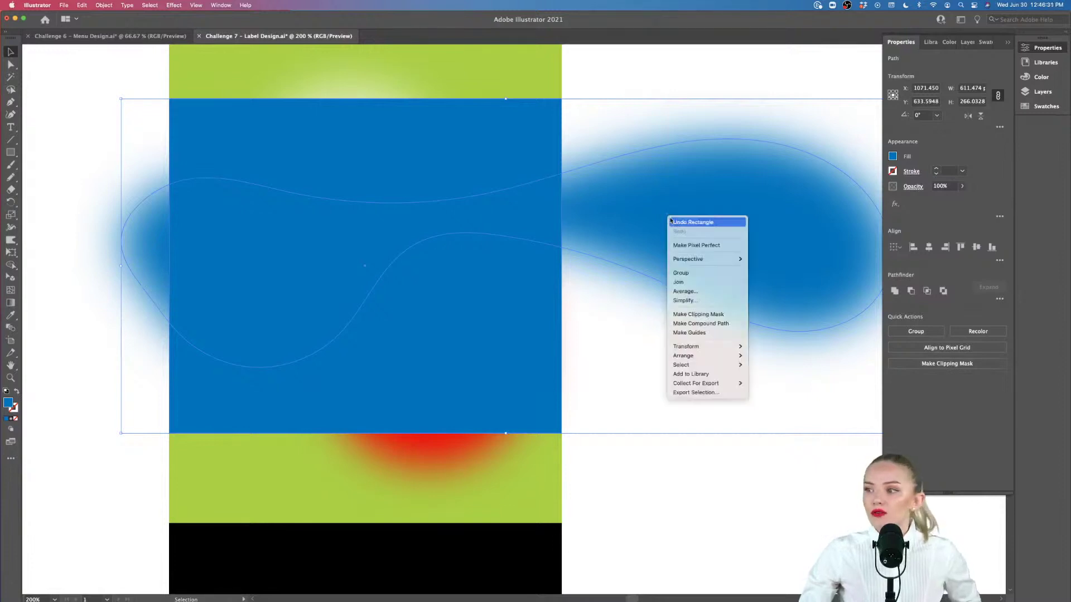
click(716, 315)
click(677, 453)
key(super+1)
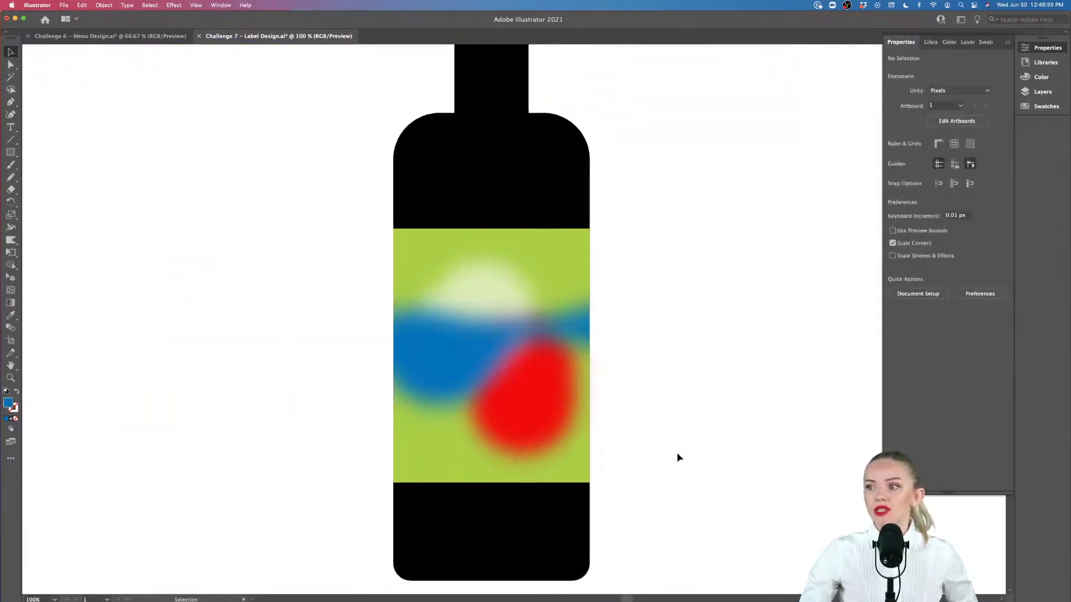
key(super+minus)
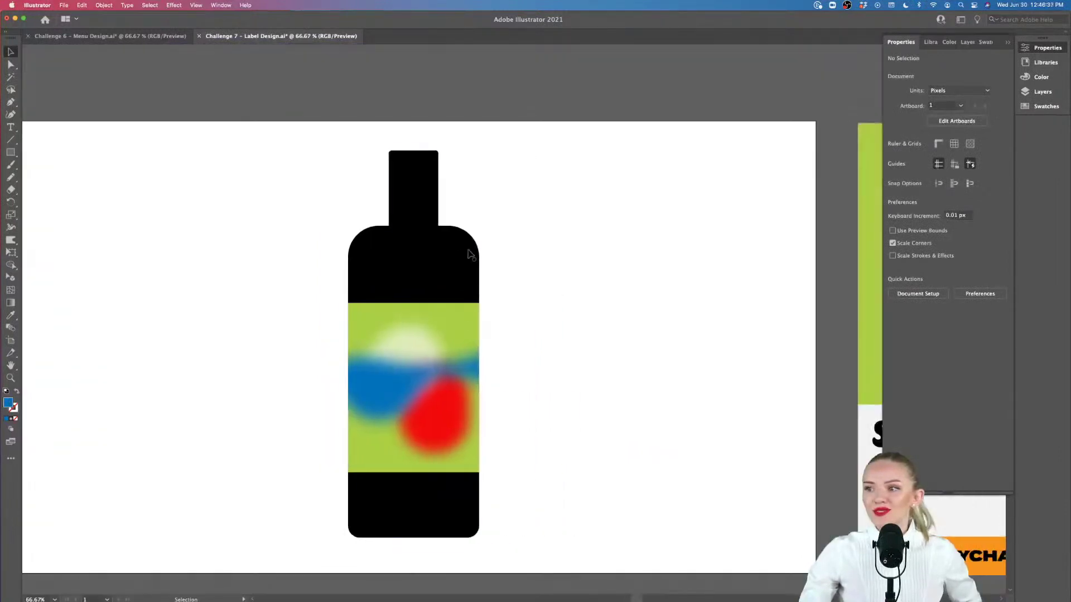
Fill the bottle with the orange sampled from the #AIDAILYCHALLENGE band.
click(417, 229)
scroll(416, 228, right, 10)
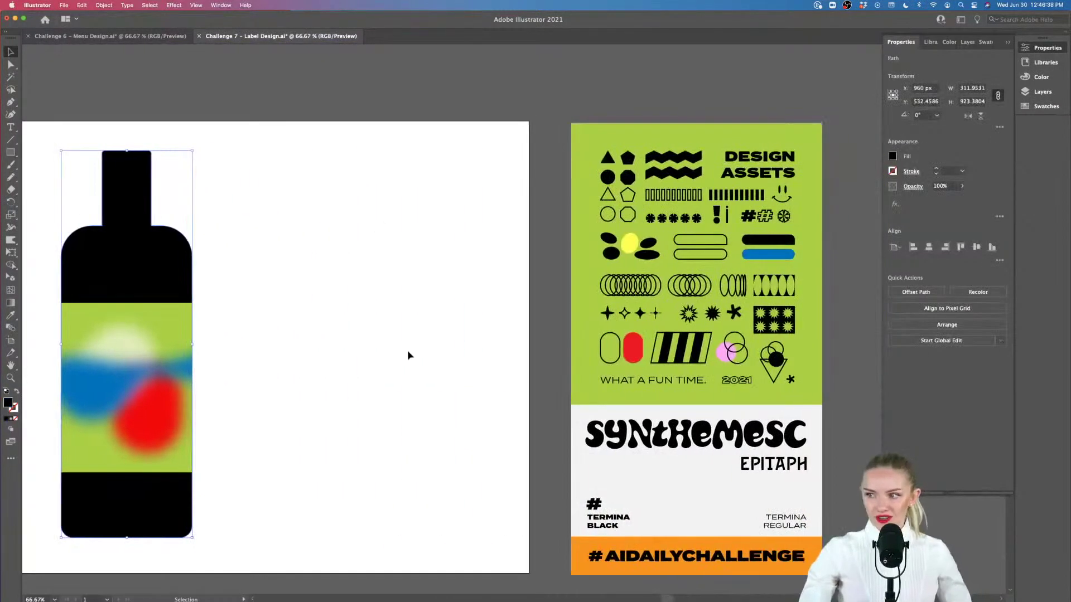
scroll(407, 356, left, 3)
scroll(407, 355, down, 2)
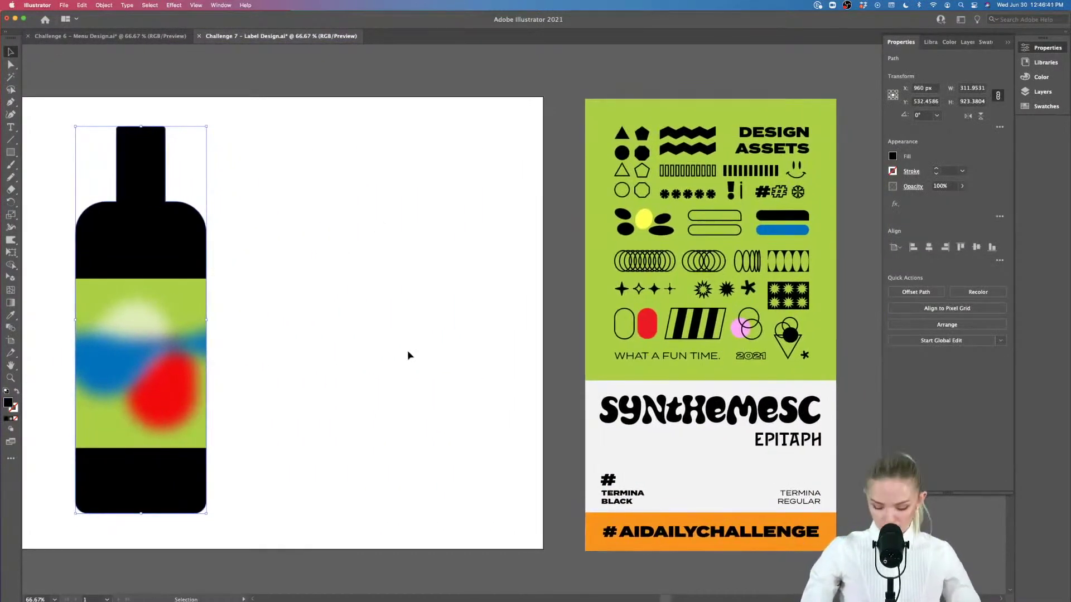
key(i)
click(609, 521)
scroll(398, 452, left, 1)
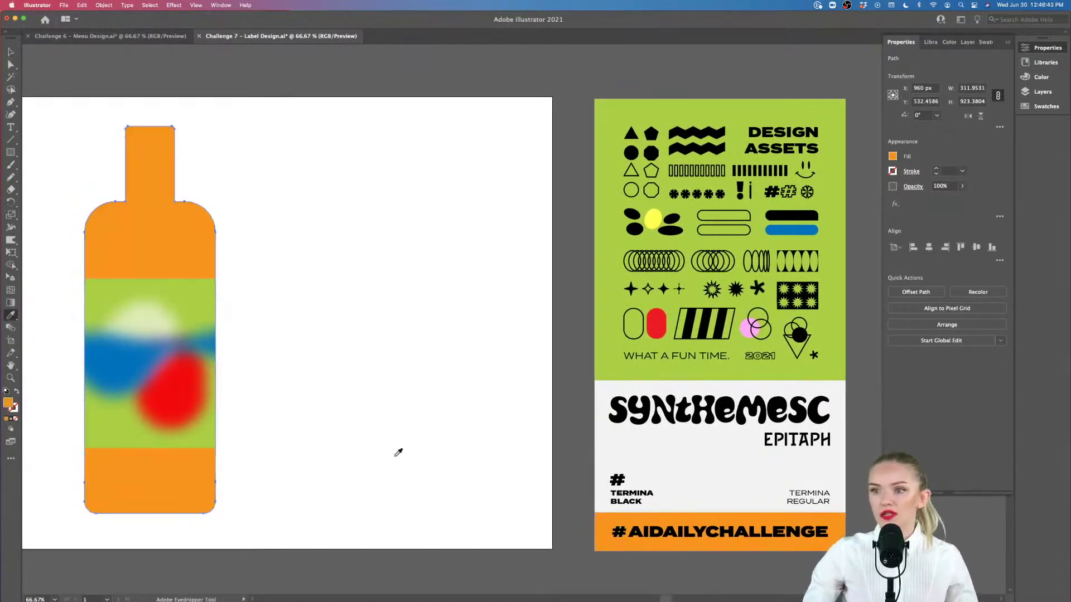
Try the red of the solid pill shape on the bottle and fill it with the green of the DESIGN ASSETS background instead.
scroll(398, 452, right, 1)
click(645, 316)
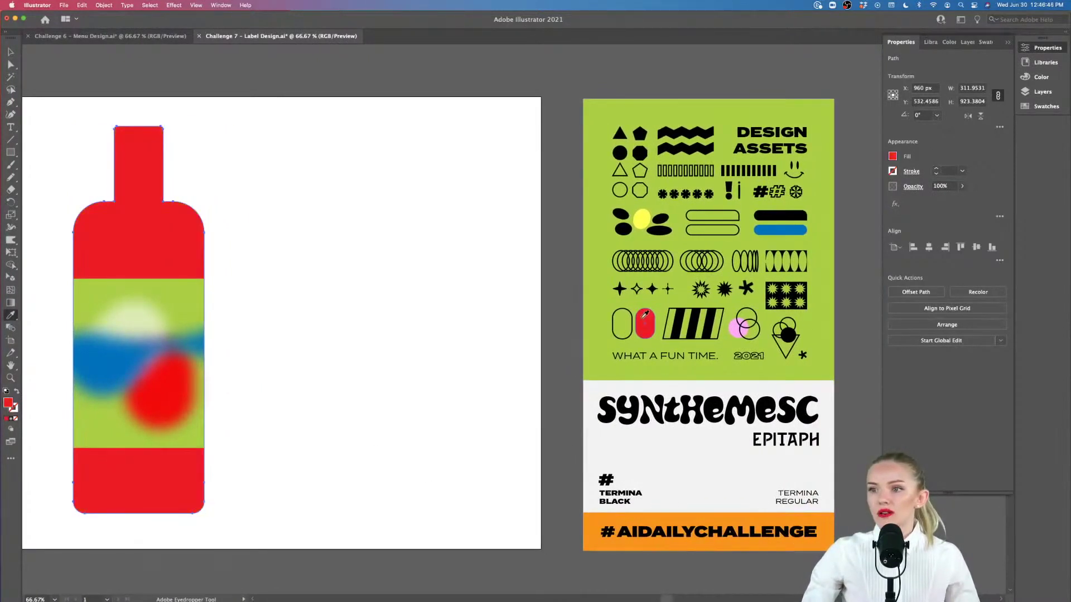
click(600, 190)
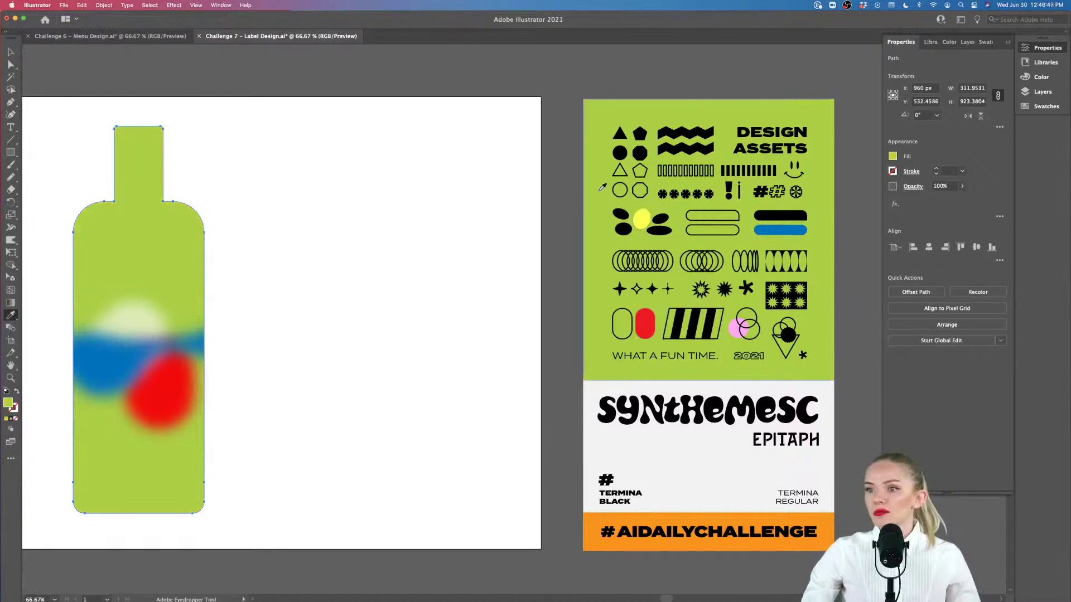
scroll(514, 331, left, 10)
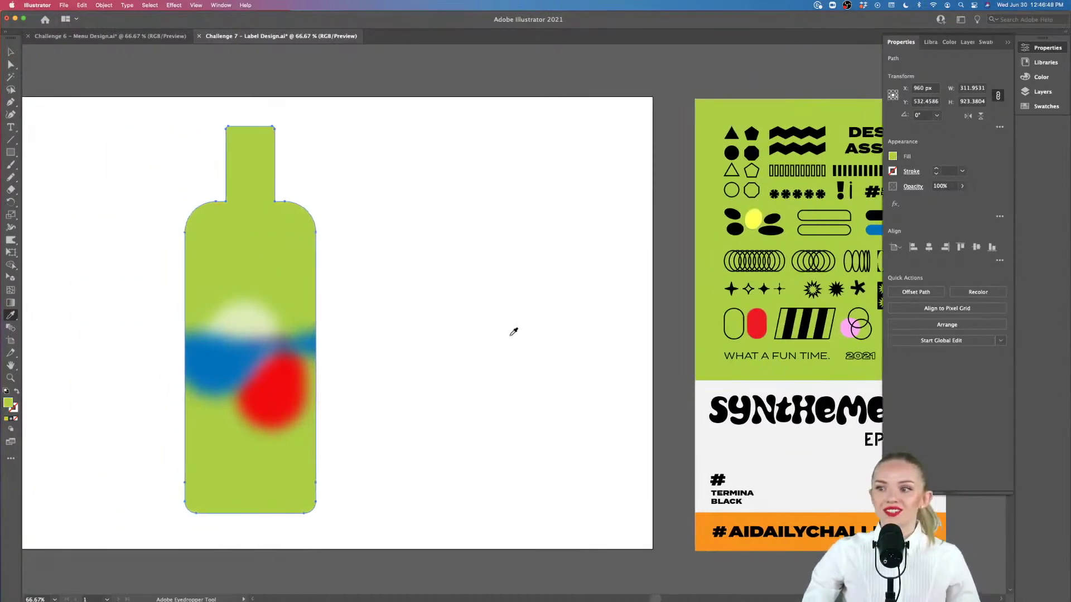
scroll(514, 331, right, 8)
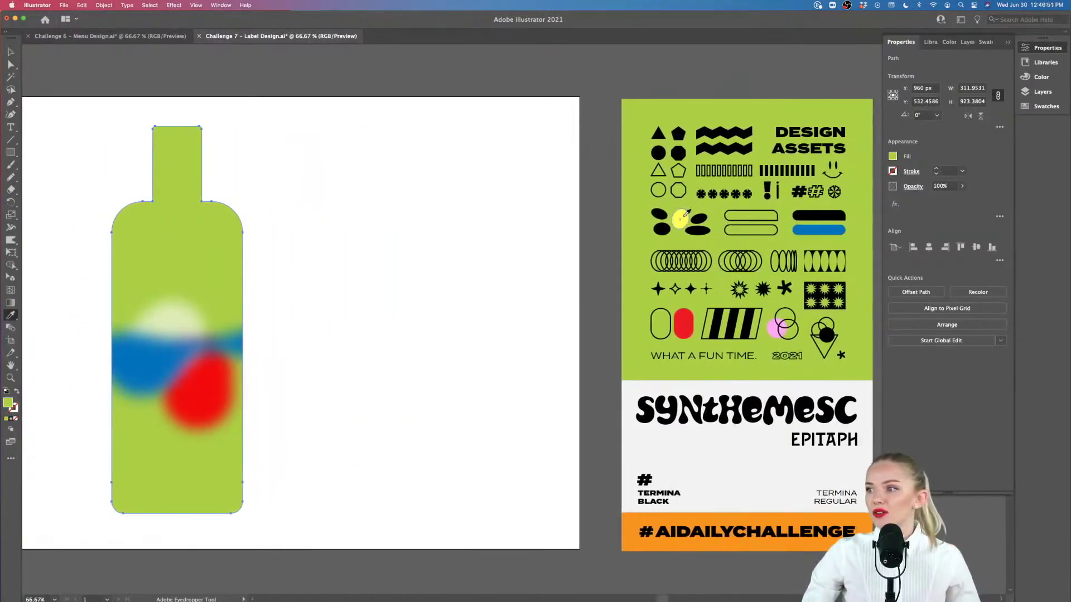
Move the bottle together with all its label shapes to the left on the artboard and deselect everything.
key(v)
scroll(396, 263, left, 11)
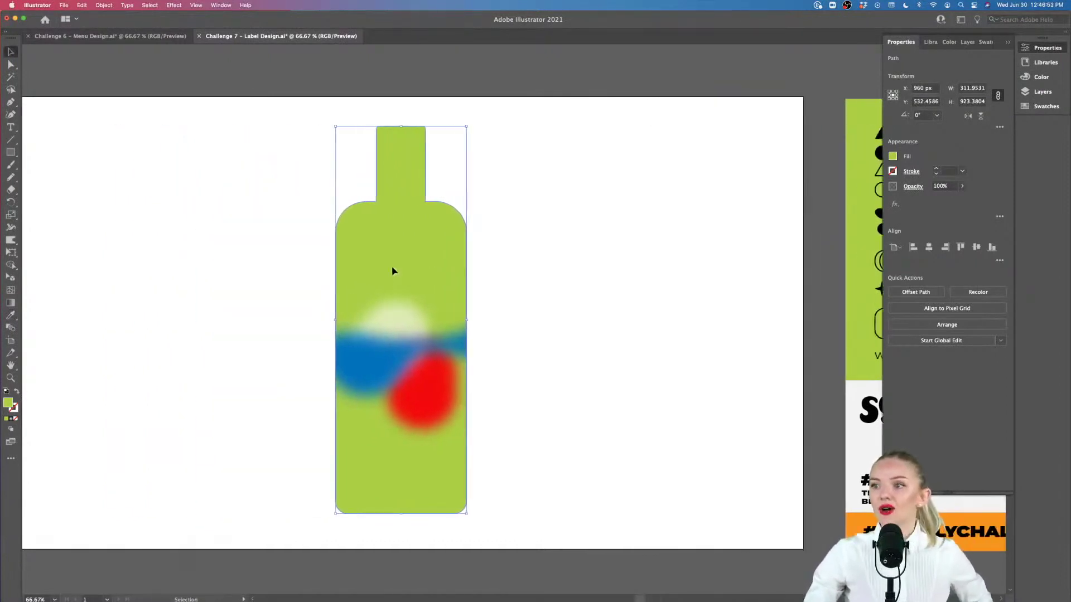
drag(531, 135, 285, 489)
click(454, 467)
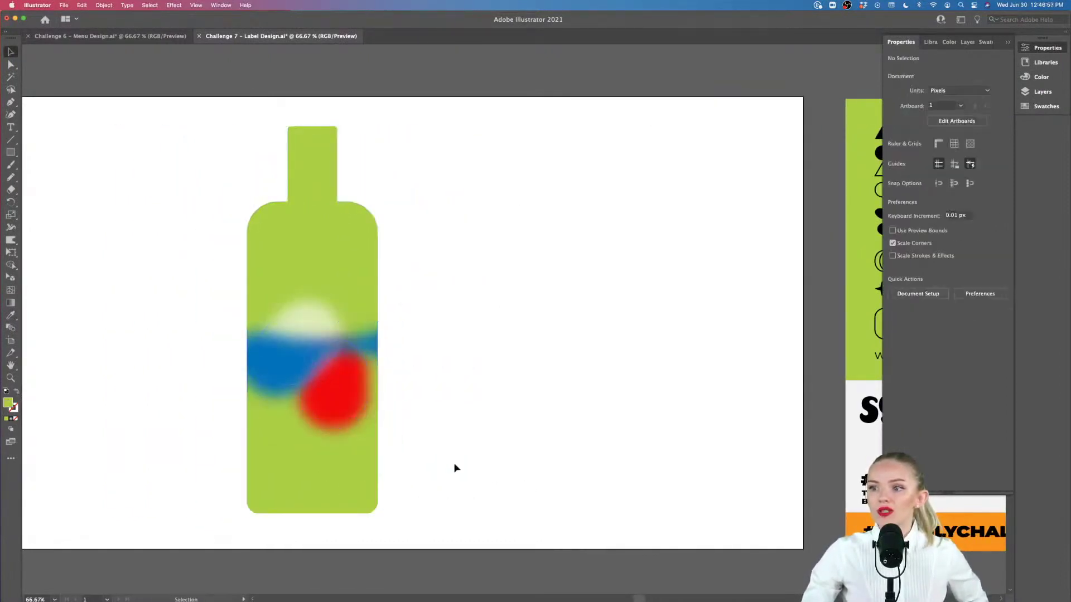
Draw a green rectangle about 233 by 105 px on the empty artboard area to the right of the bottle's neck.
scroll(454, 468, left, 4)
scroll(413, 266, up, 3)
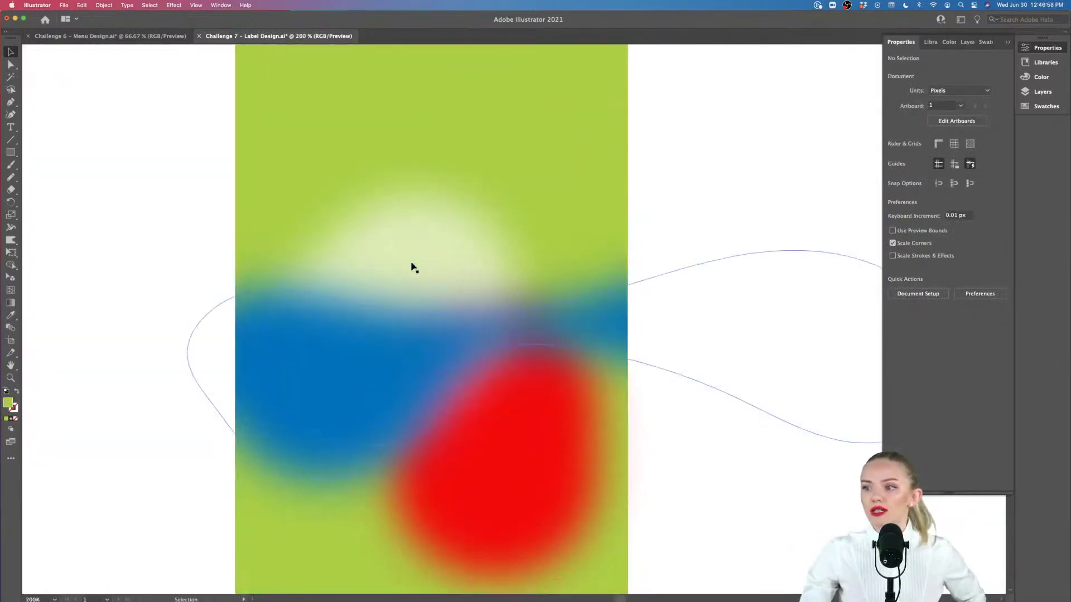
scroll(412, 267, down, 1)
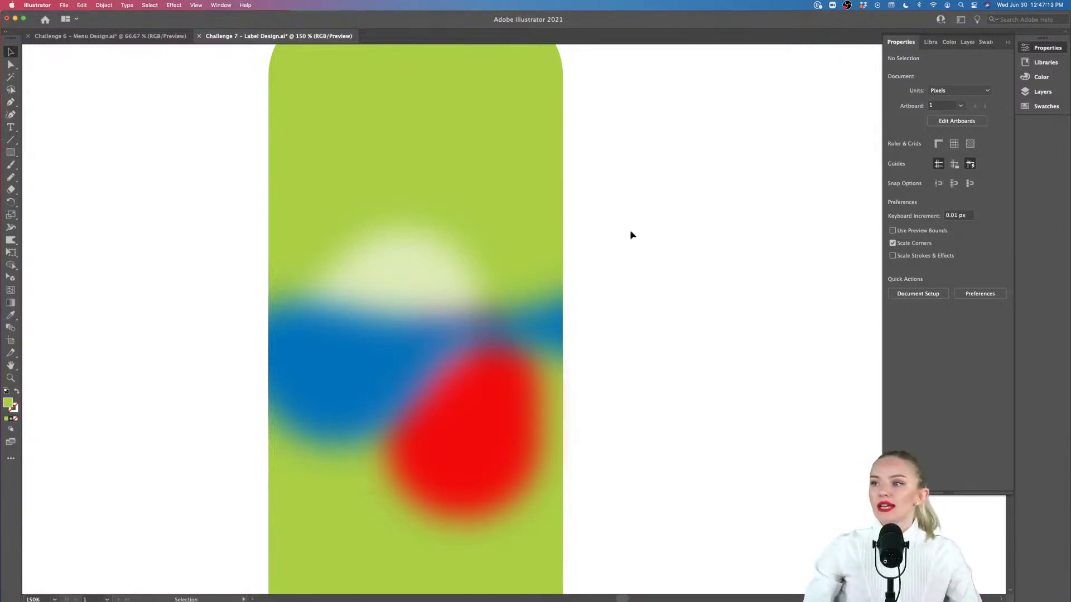
scroll(632, 235, up, 5)
scroll(632, 234, right, 5)
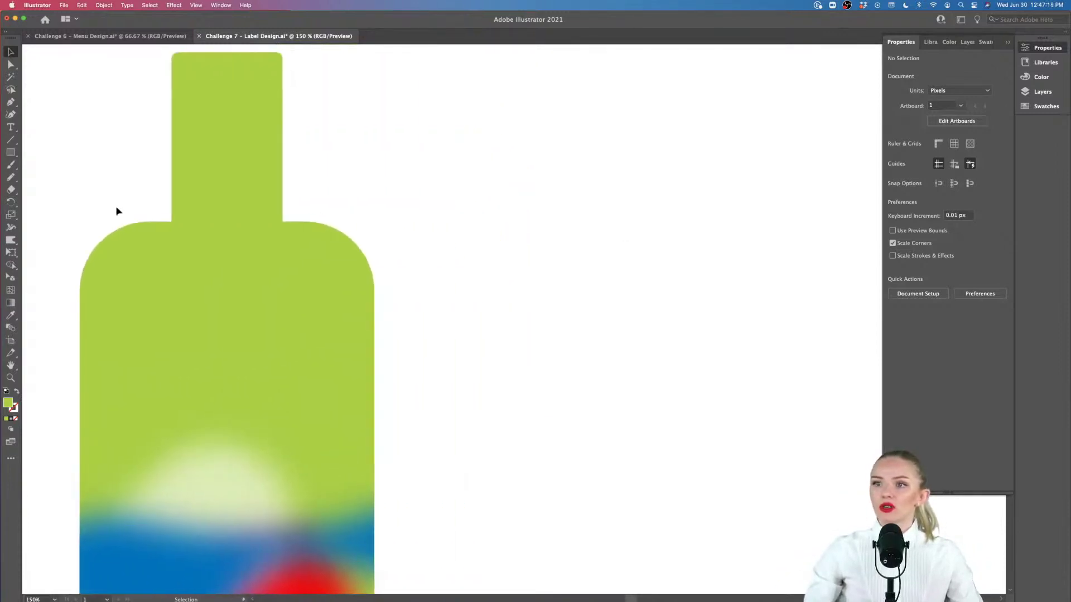
click(11, 153)
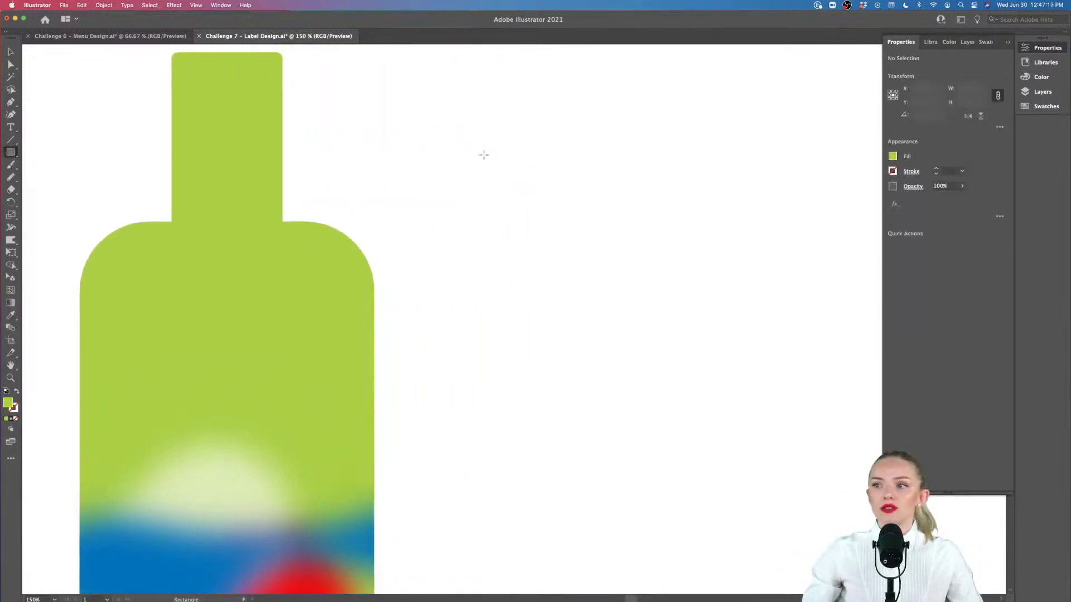
drag(459, 136, 679, 235)
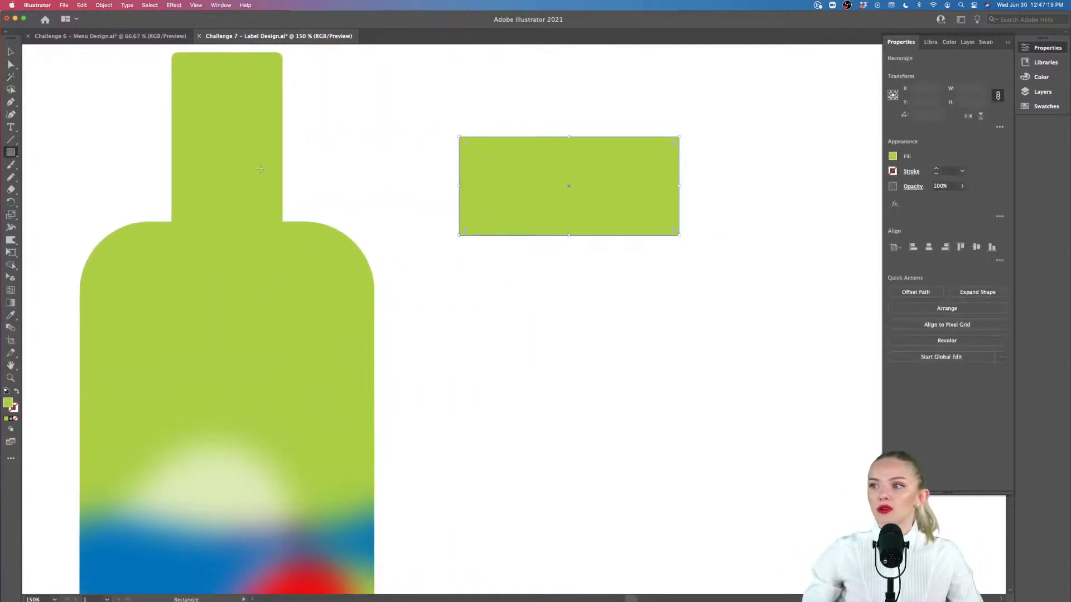
click(8, 154)
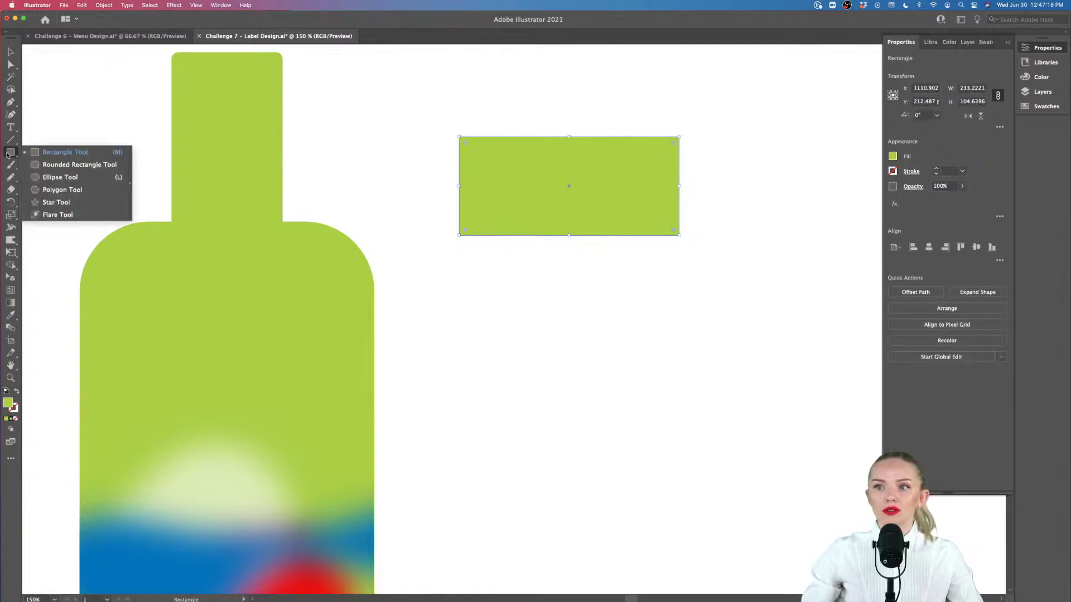
click(65, 152)
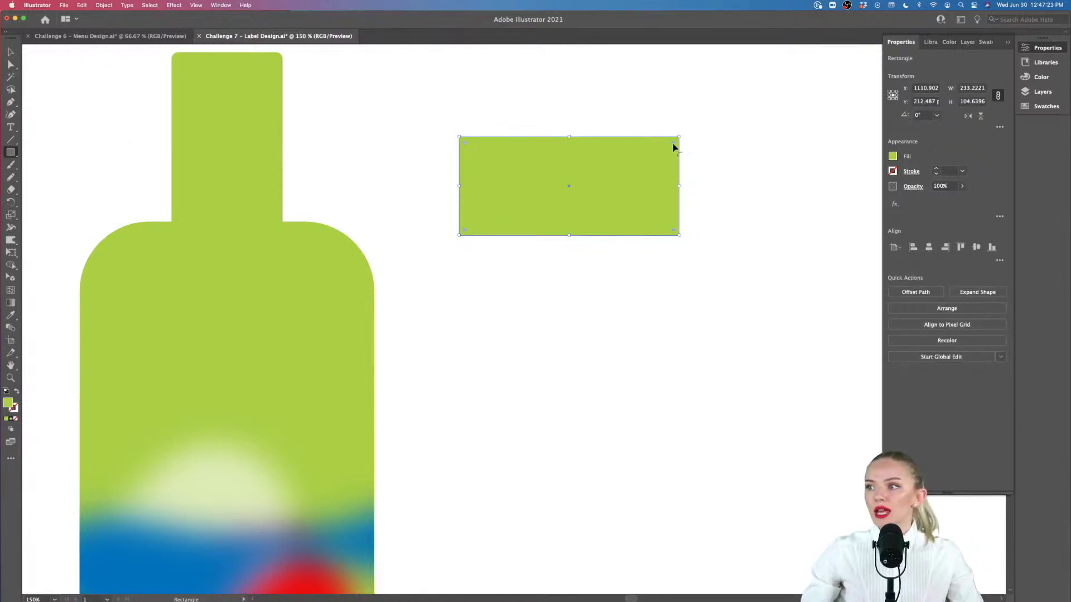
Round two opposite corners of the rectangle into a leaf, scale it to about 142 by 64 px and place it at the label's right edge.
click(11, 65)
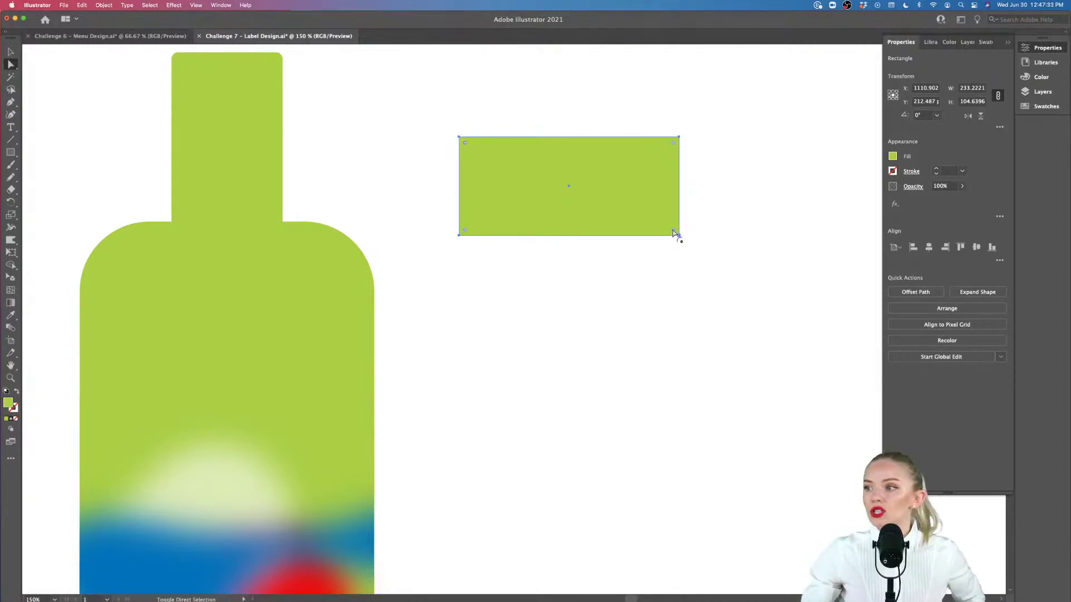
drag(673, 232, 575, 182)
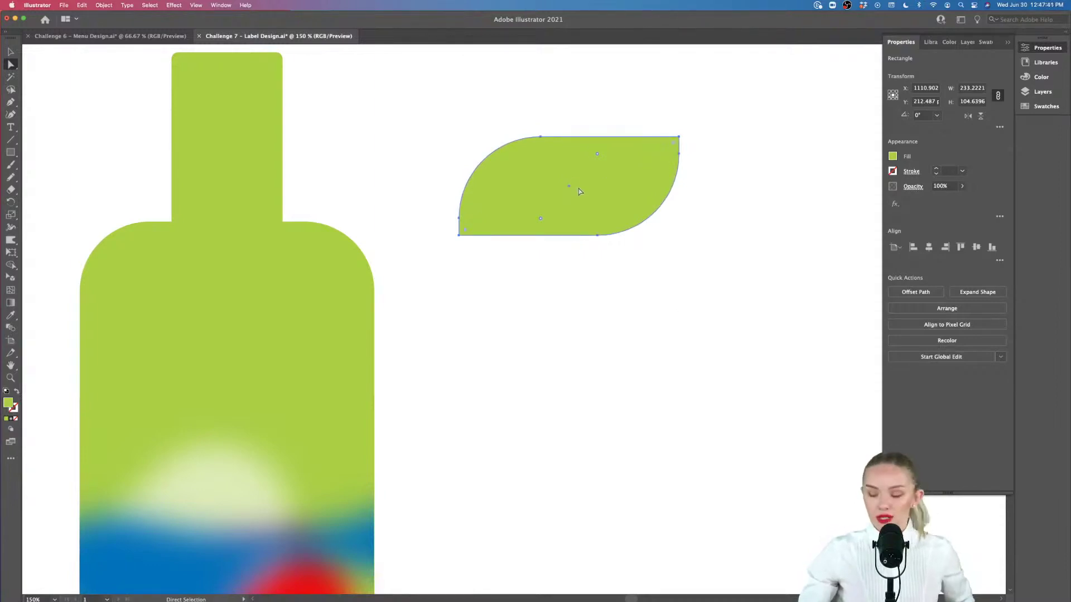
key(v)
scroll(610, 206, down, 2)
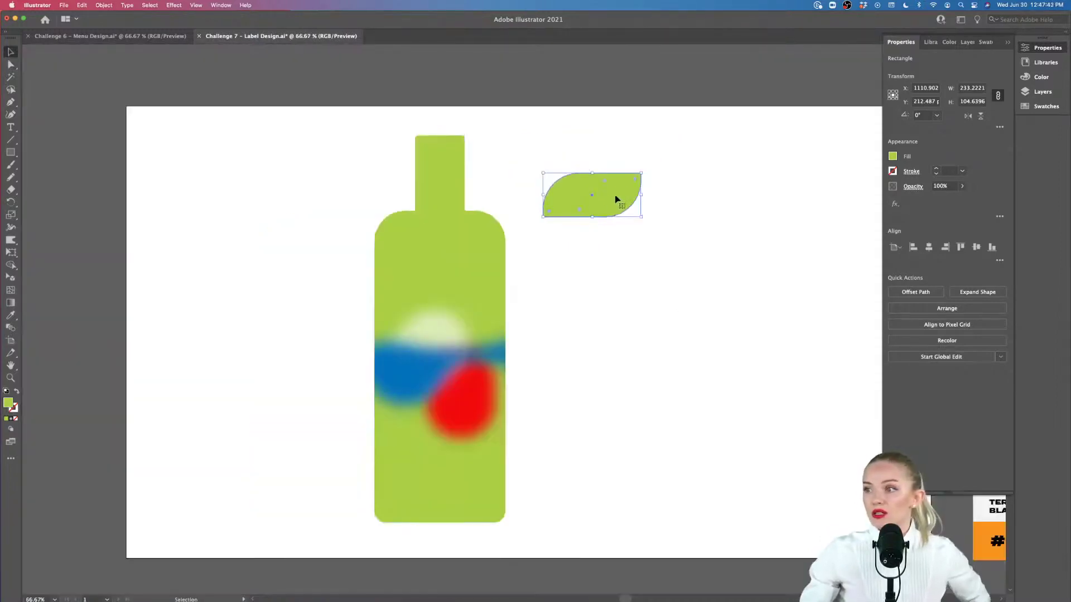
drag(641, 173, 495, 334)
Try a sampled black fill and the orange of the #AIDAILYCHALLENGE band on the leaf shape.
scroll(494, 338, right, 5)
scroll(498, 337, right, 5)
scroll(498, 337, up, 2)
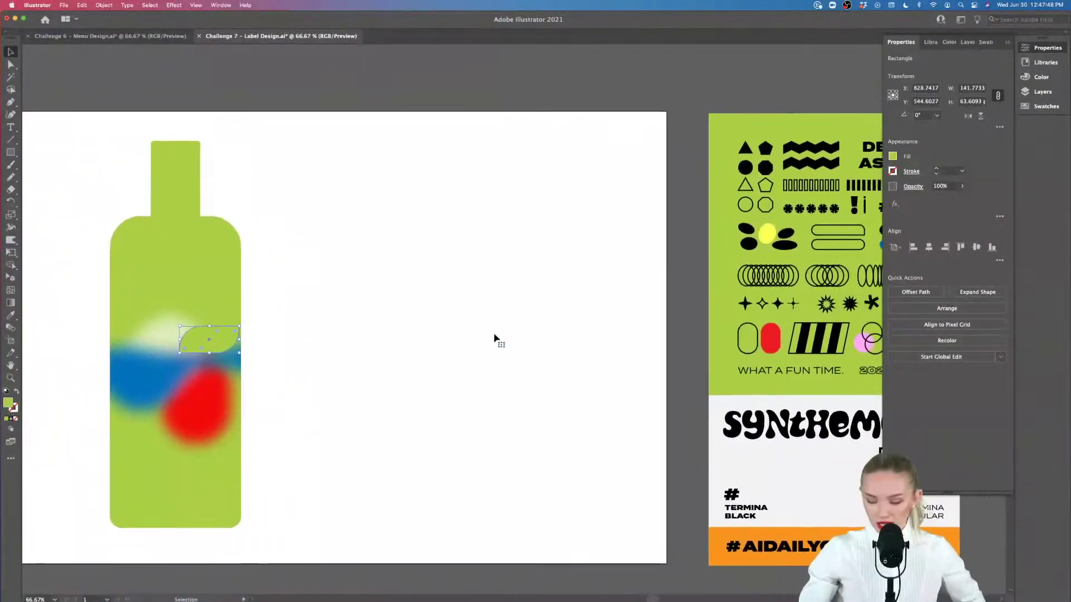
key(i)
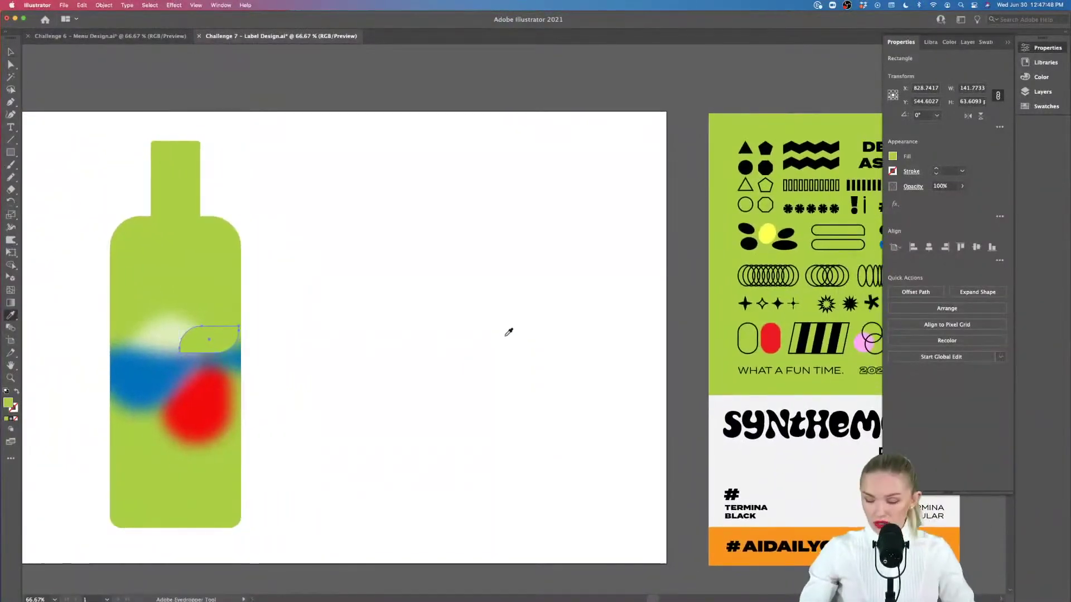
click(802, 337)
scroll(438, 444, left, 2)
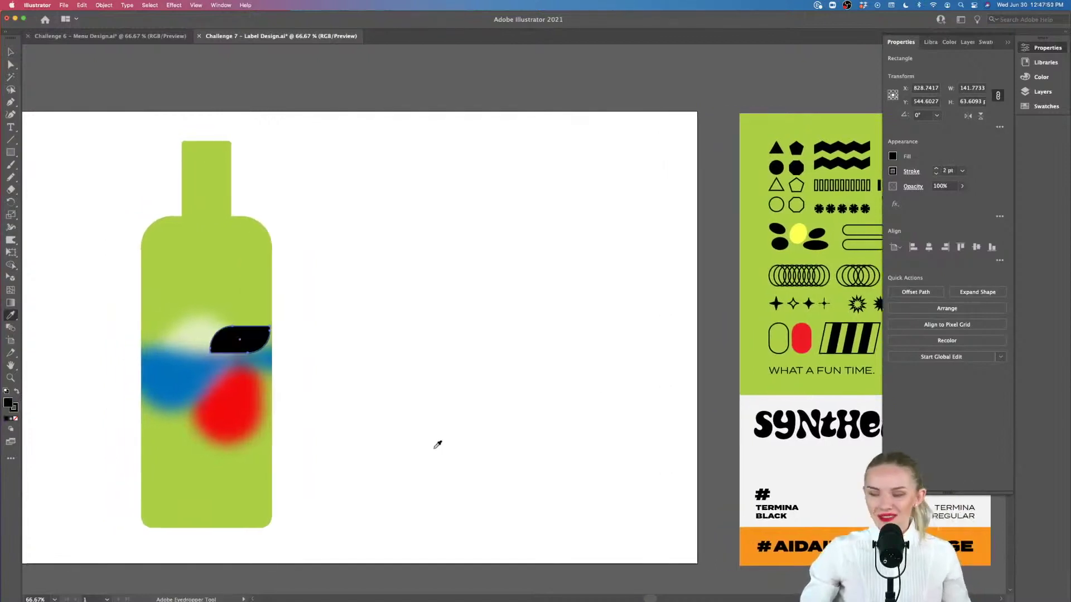
click(753, 533)
key(v)
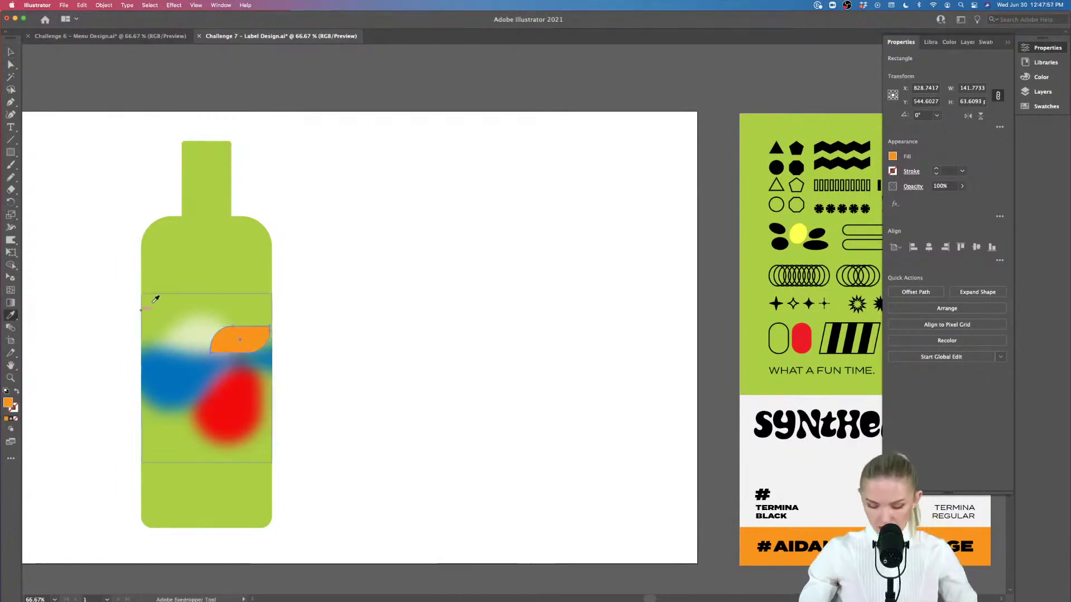
Fill the leaf with the bottle's green, darken it to a muted olive green and deselect the shape.
key(i)
click(192, 256)
double_click(8, 402)
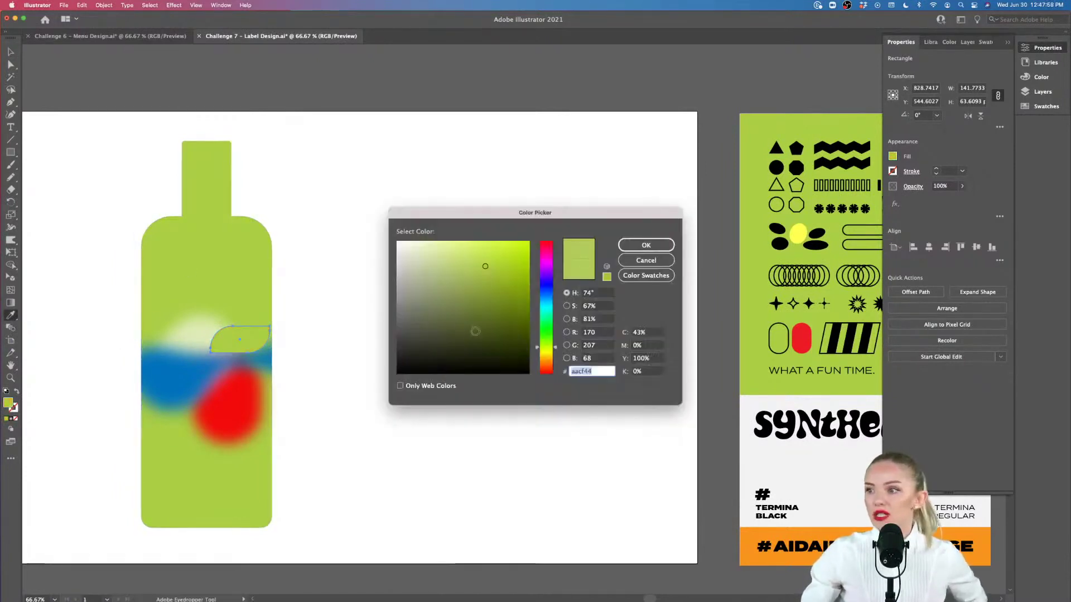
click(645, 245)
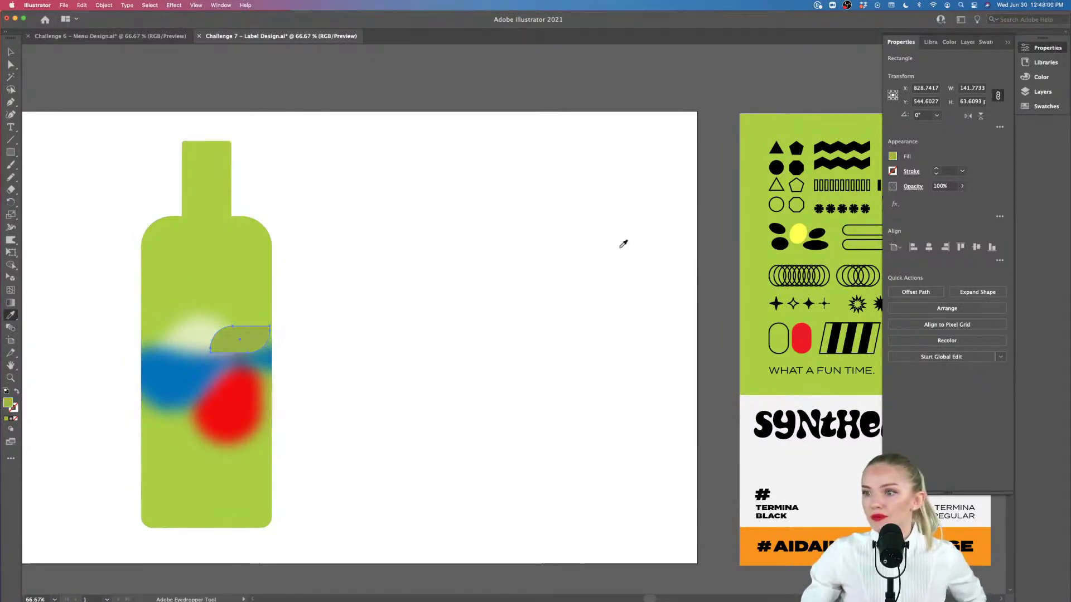
key(v)
click(342, 358)
Nudge the olive leaf slightly up and place a copy rotated 180° at the label's lower left, overlapping the blue and red shapes.
scroll(342, 357, left, 2)
scroll(325, 351, up, 5)
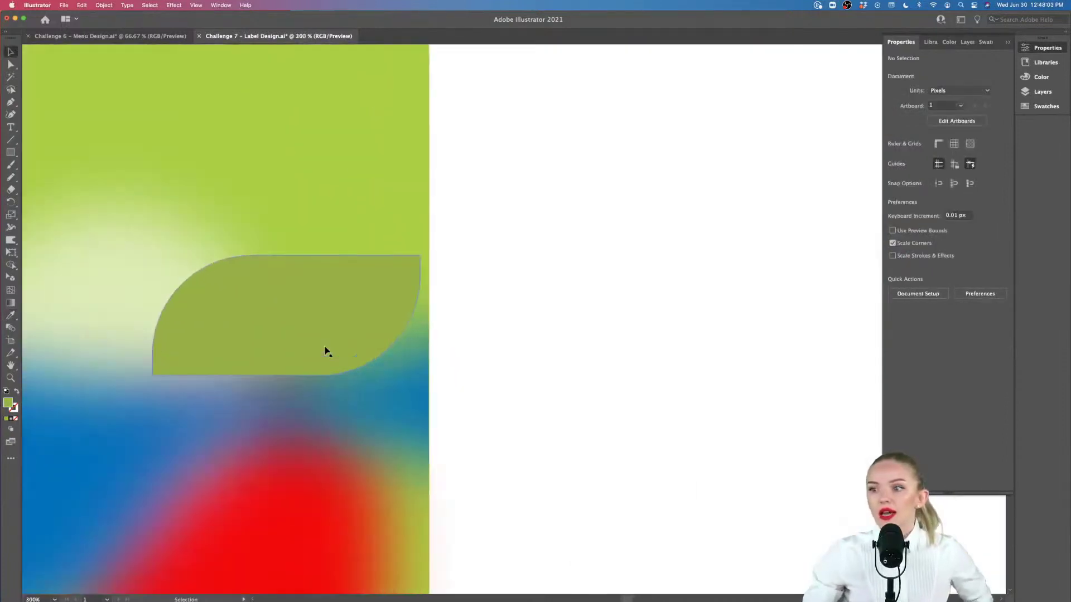
drag(325, 351, 324, 319)
scroll(545, 391, down, 5)
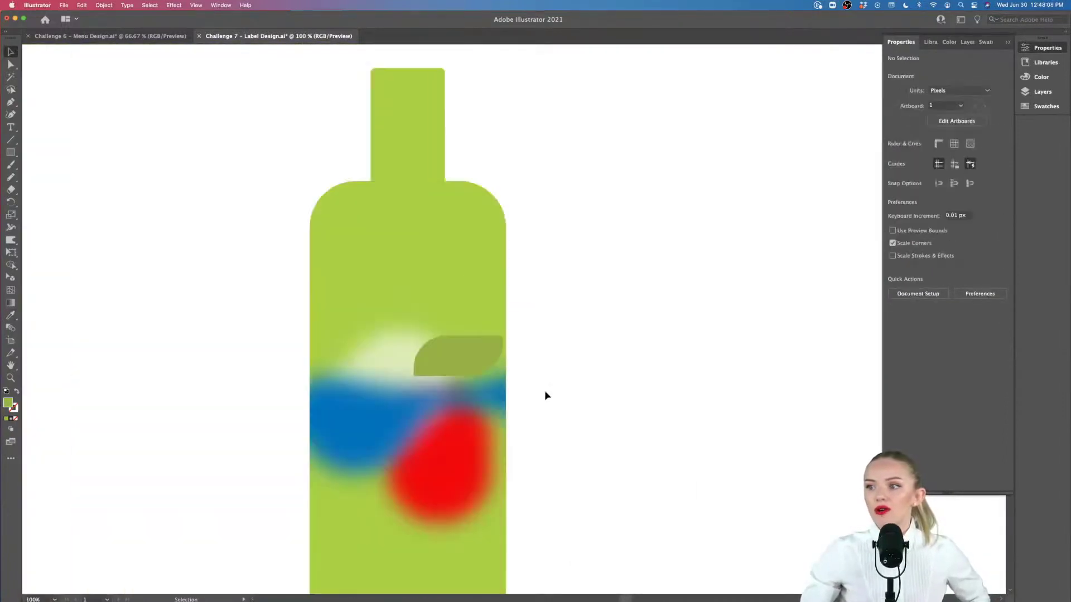
drag(480, 372, 277, 430)
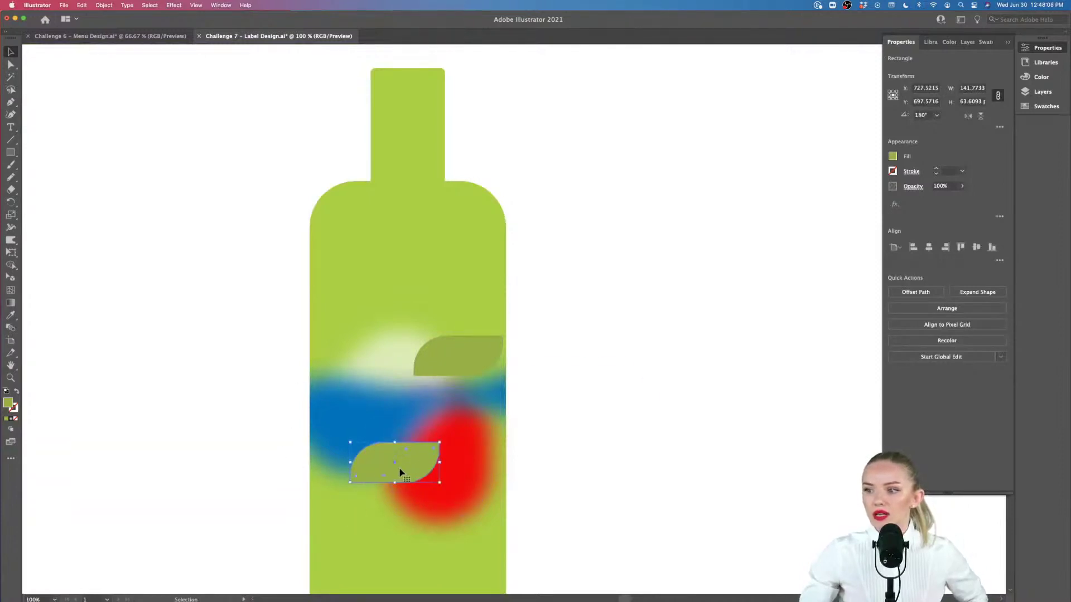
drag(400, 473, 372, 493)
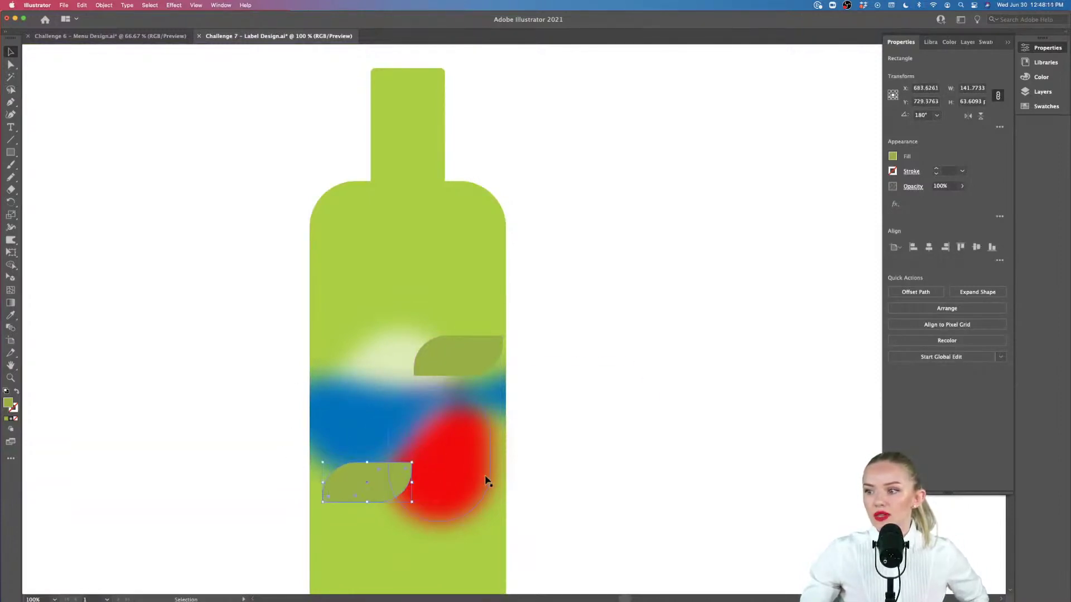
Bring the blurred red shape to the front of the label artwork and deselect it.
click(485, 480)
right_click(467, 478)
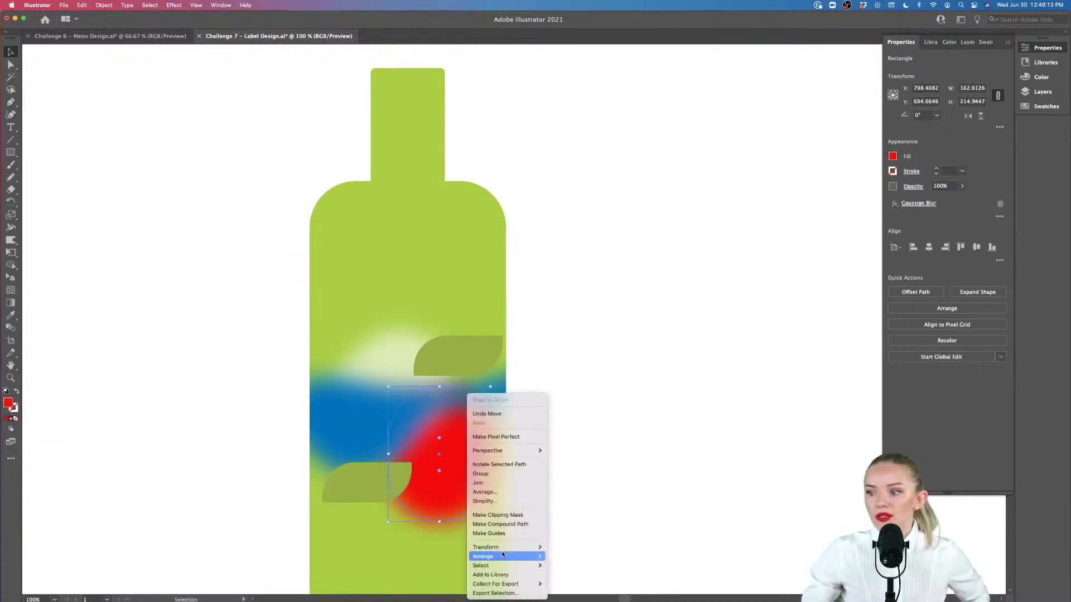
mouse_move(504, 557)
click(589, 549)
click(625, 497)
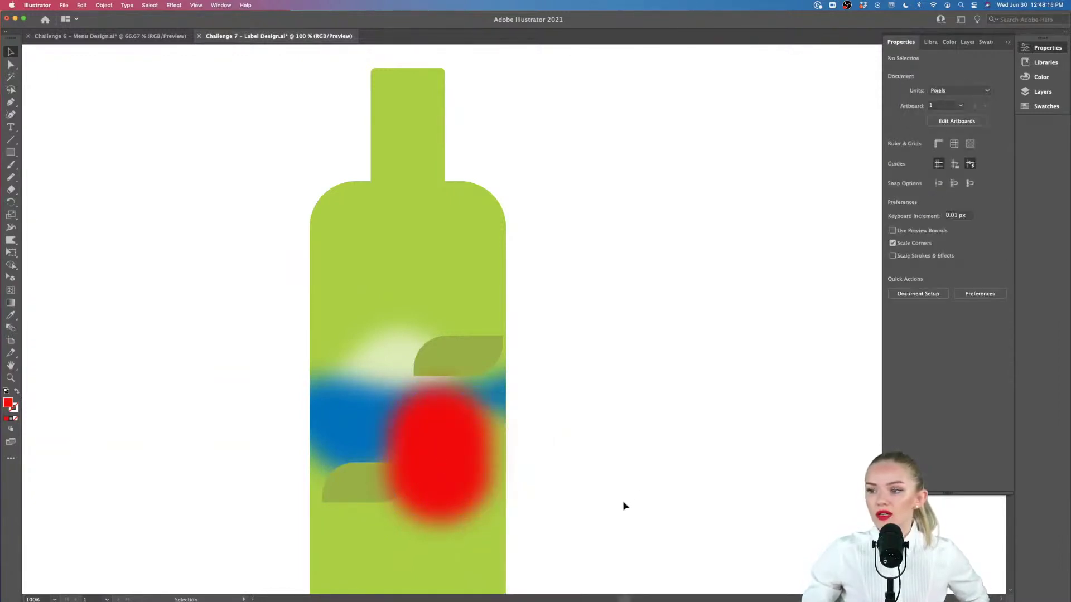
Bring the clipped blurred blue shape to the front, above the red shape and both leaves.
key(super+minus)
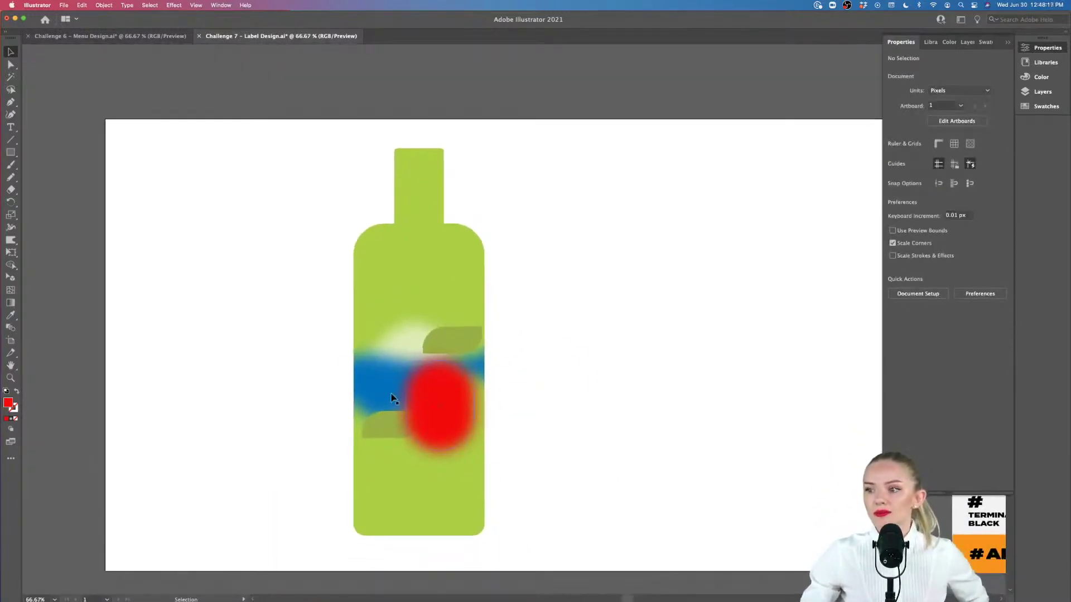
click(392, 398)
right_click(391, 396)
mouse_move(425, 509)
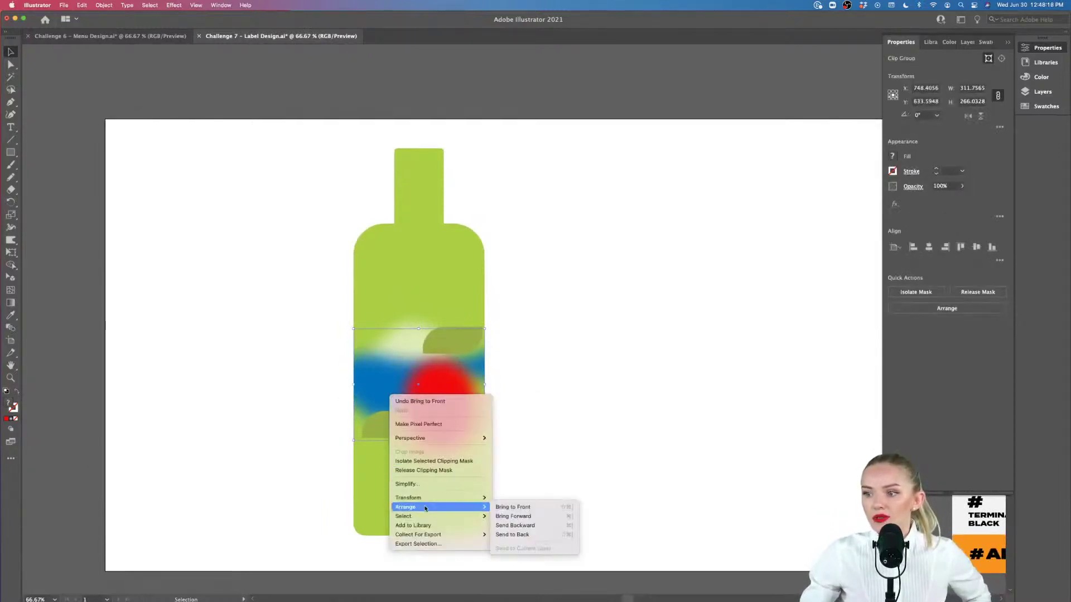
click(513, 507)
click(538, 417)
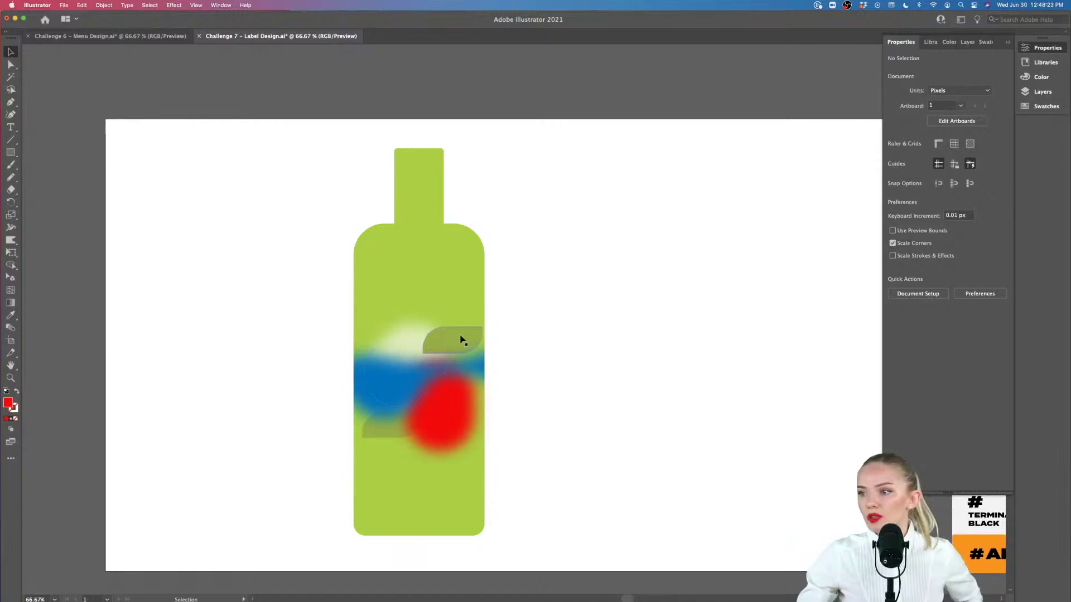
Move the upper olive leaf slightly down so that its lower part sits behind the blurred blue shape.
drag(472, 335, 477, 341)
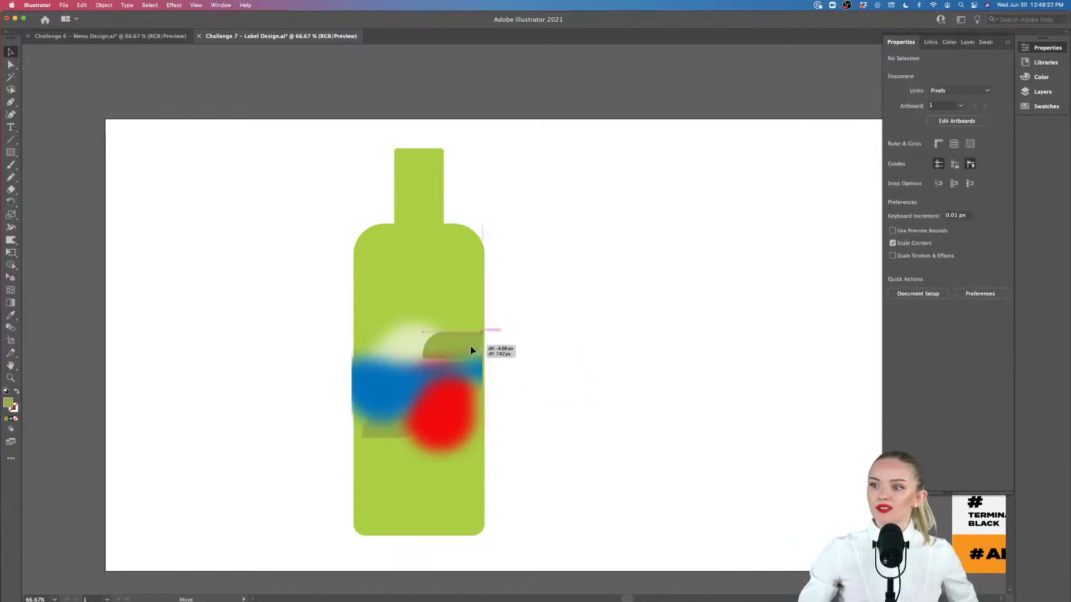
click(478, 350)
key(v)
drag(478, 350, 471, 350)
click(582, 357)
scroll(581, 357, down, 1)
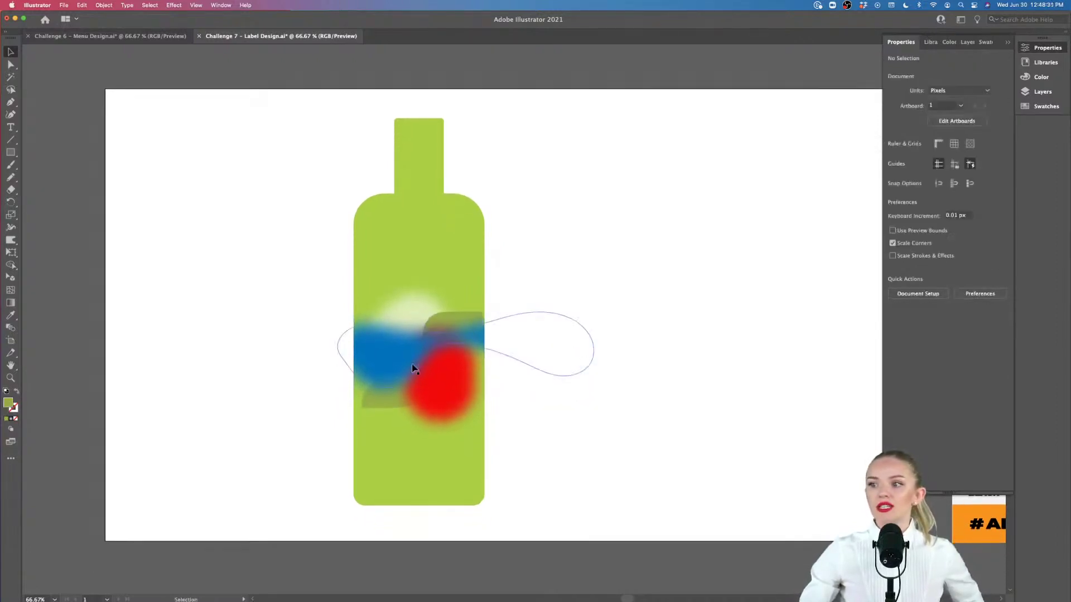
alt+scroll(414, 368, up, 3)
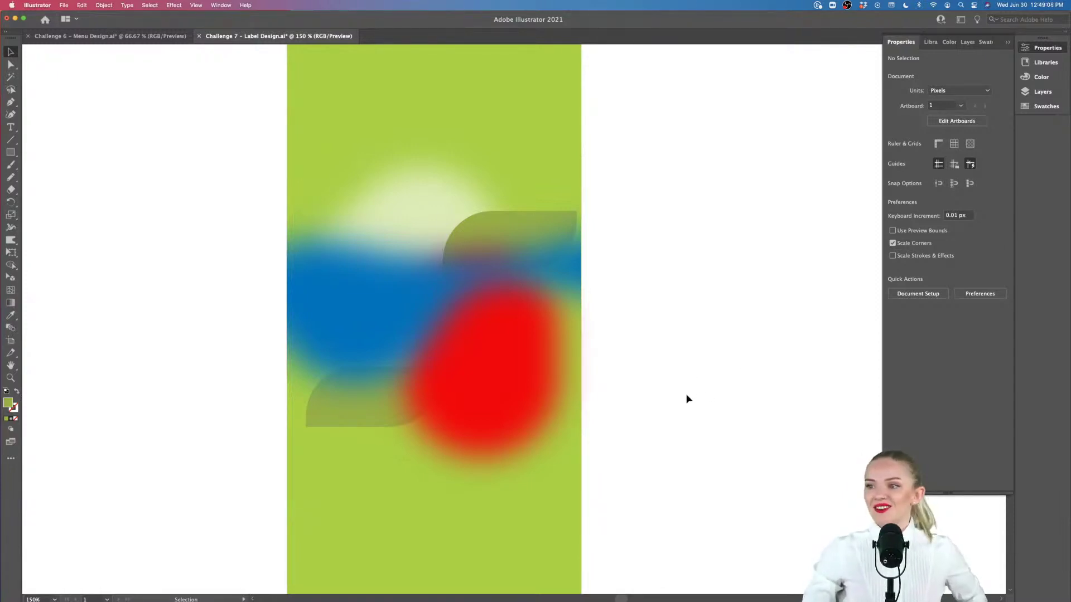
scroll(686, 399, left, 2)
scroll(686, 399, down, 1)
scroll(686, 399, right, 5)
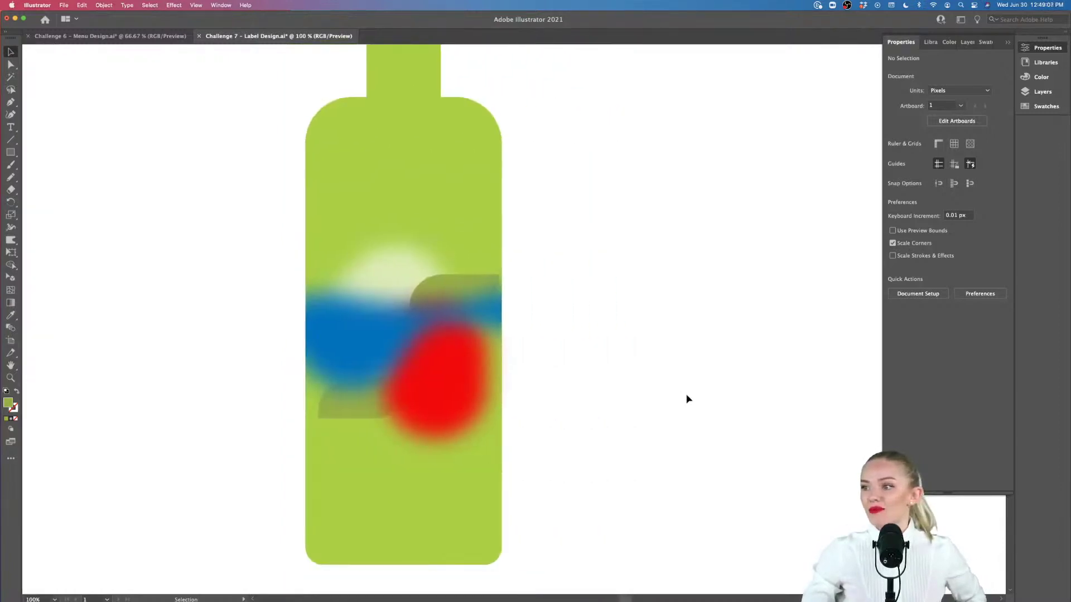
click(11, 127)
scroll(355, 212, right, 5)
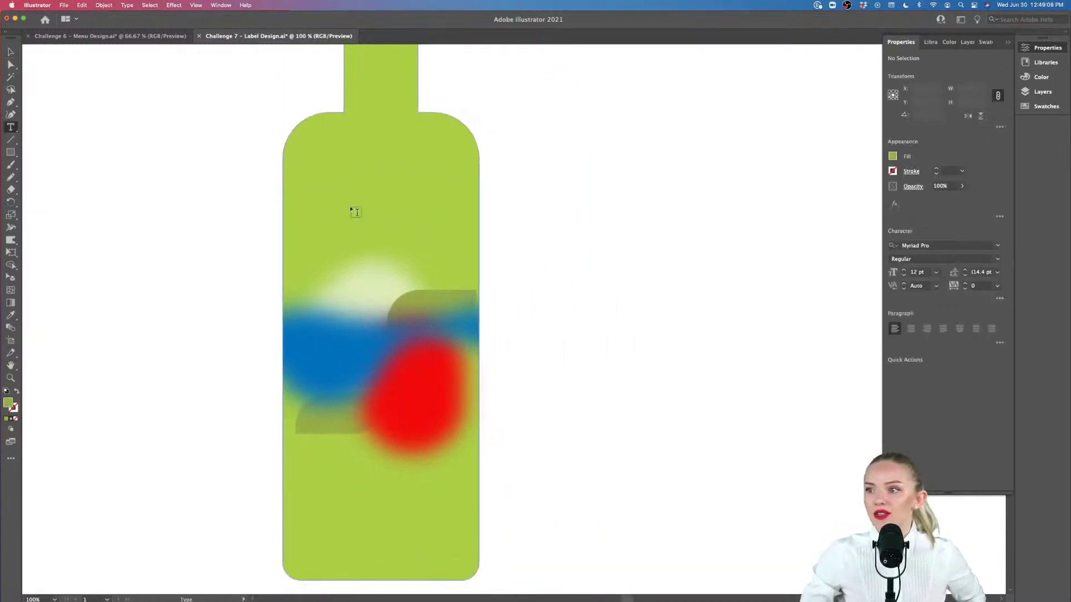
drag(457, 198, 676, 288)
scroll(675, 289, right, 2)
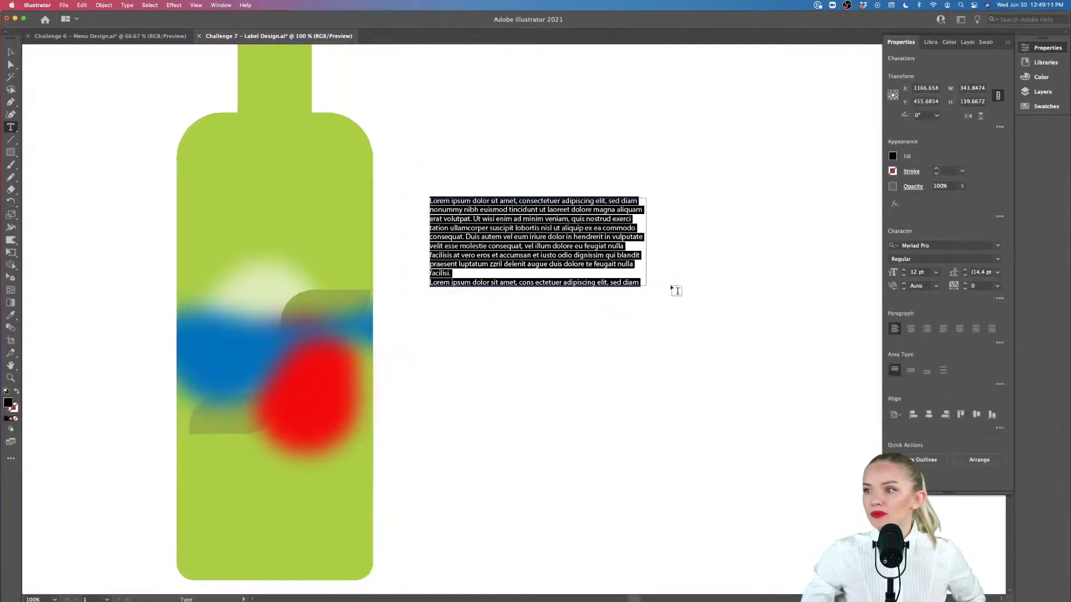
key(Escape)
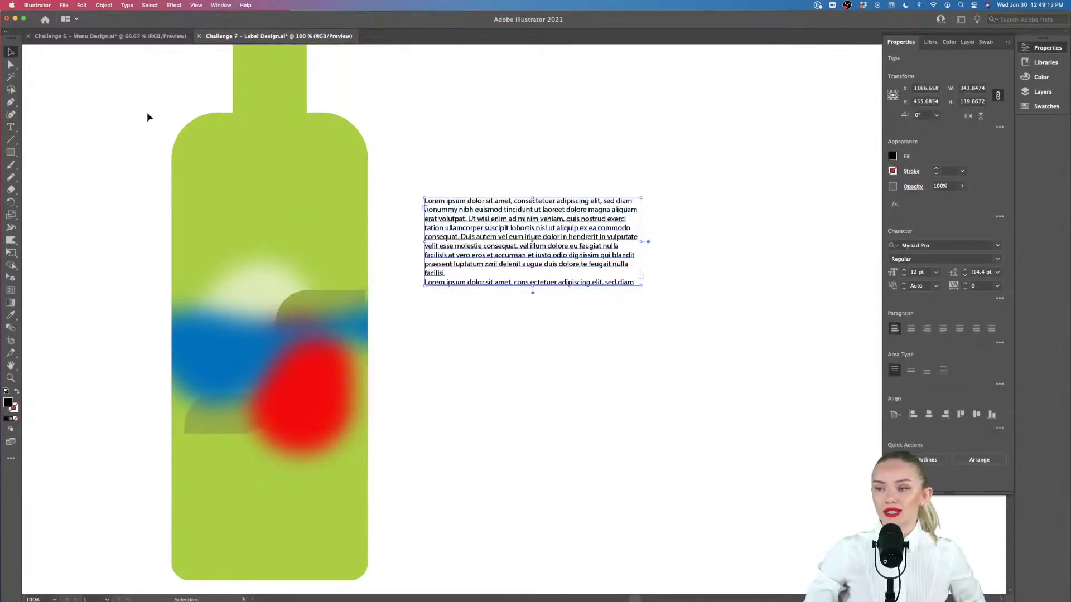
key(Delete)
Place a copy of the SYNTHEMESC sample text from the reference sheet beside the bottle on the artboard.
key(super+minus)
scroll(149, 115, up, 3)
scroll(150, 115, right, 2)
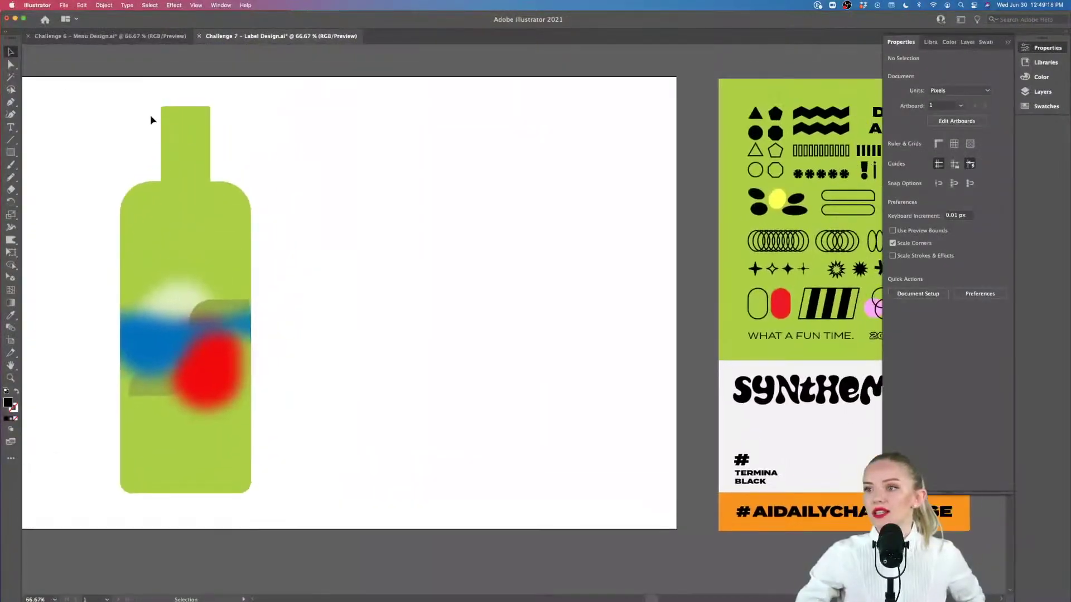
drag(779, 398, 329, 270)
scroll(329, 270, left, 3)
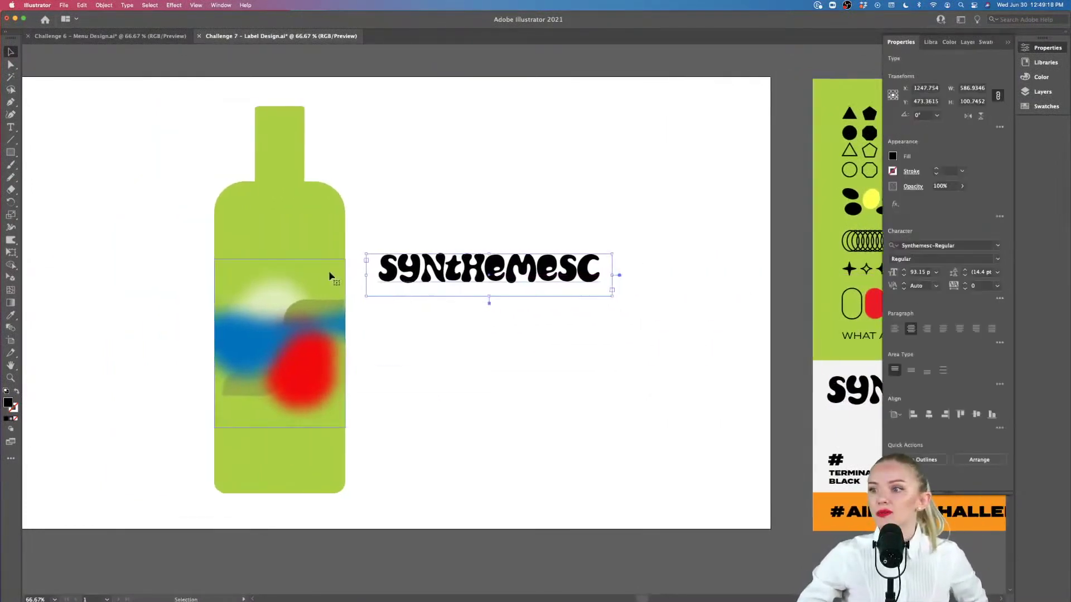
Bring the copied SYNTHEMESC text to the front and position it overlapping the bottle's upper label area and right edge.
drag(506, 277, 341, 306)
right_click(406, 297)
mouse_move(441, 455)
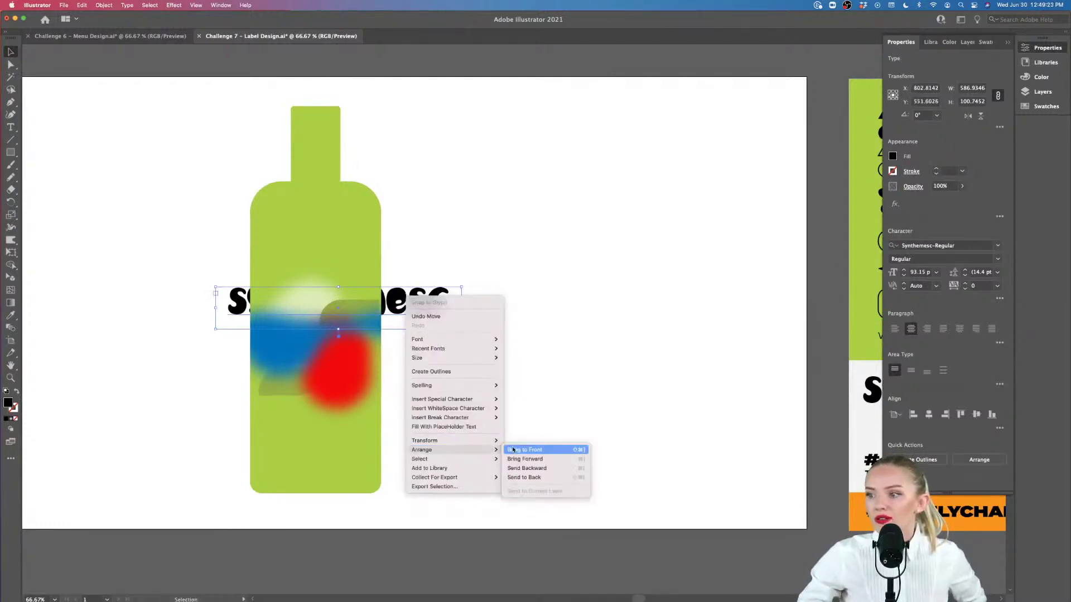
click(533, 449)
drag(434, 312, 505, 287)
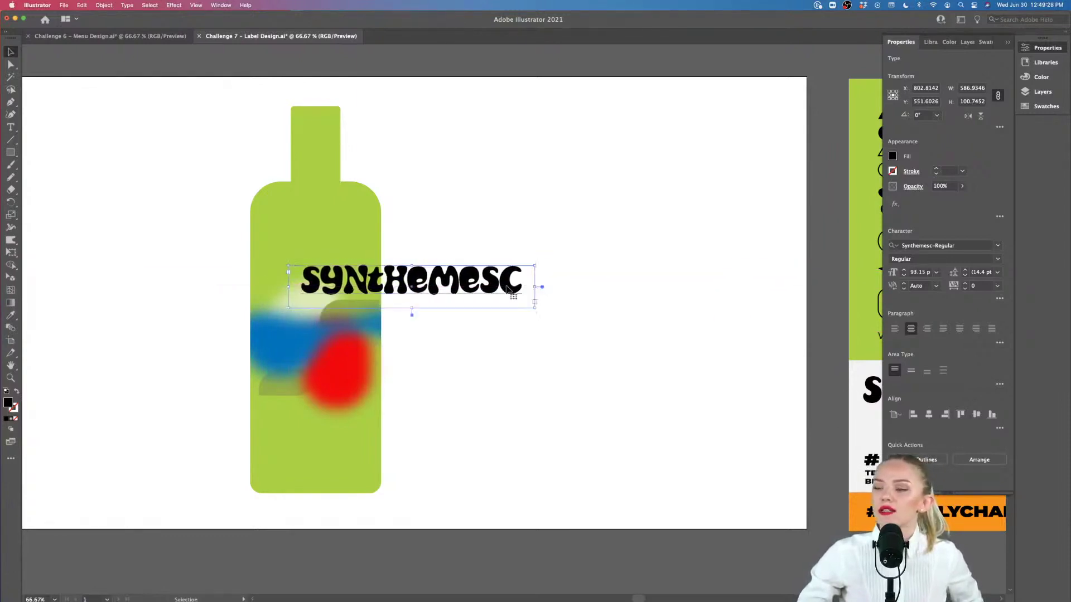
Replace the sample text with COCO.
double_click(500, 284)
key(super+a)
text(COCO)
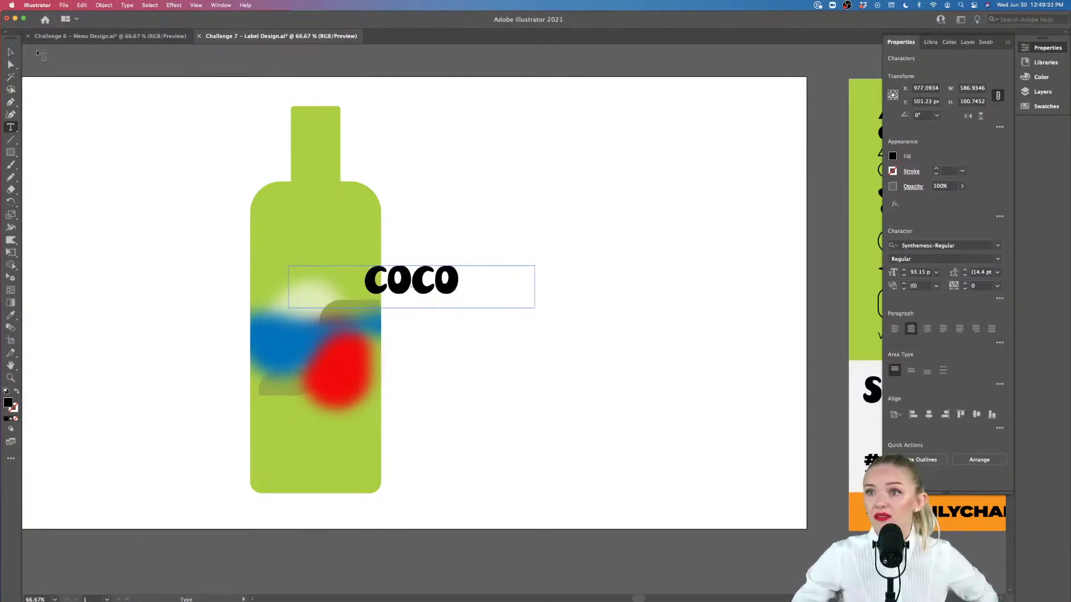
Duplicate the COCO text directly below itself and change the copy to LOCO.
click(11, 52)
alt+drag(452, 288, 451, 324)
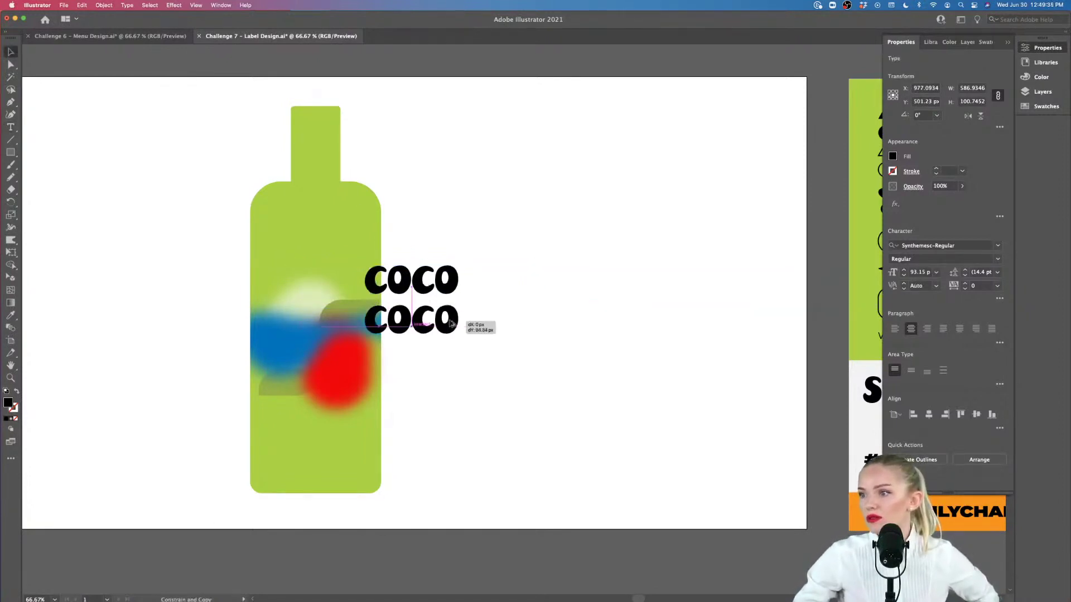
double_click(444, 321)
key(super+a)
text(L)
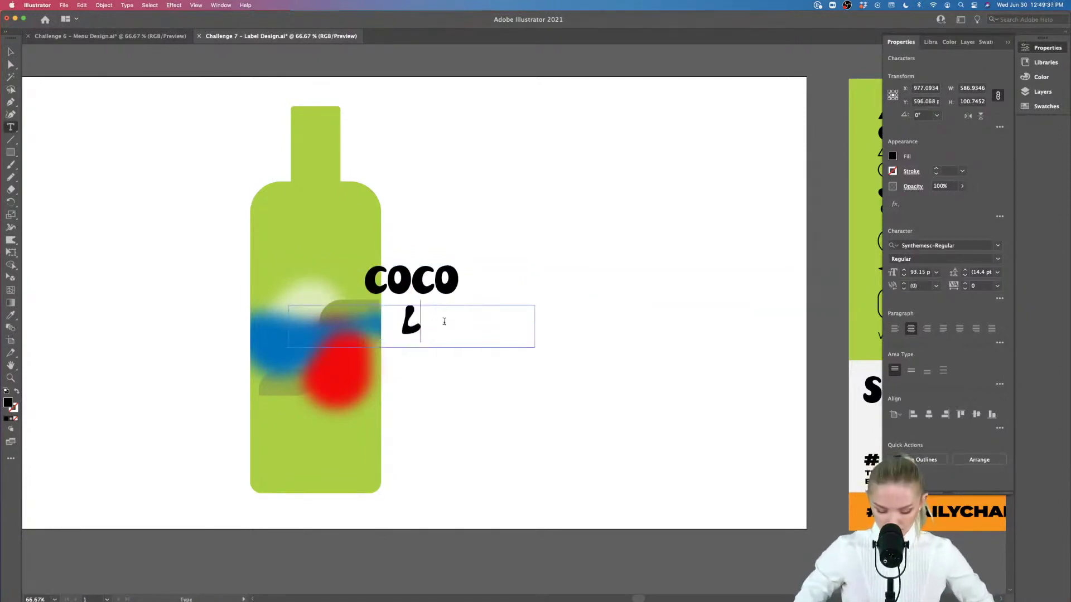
text(OCO)
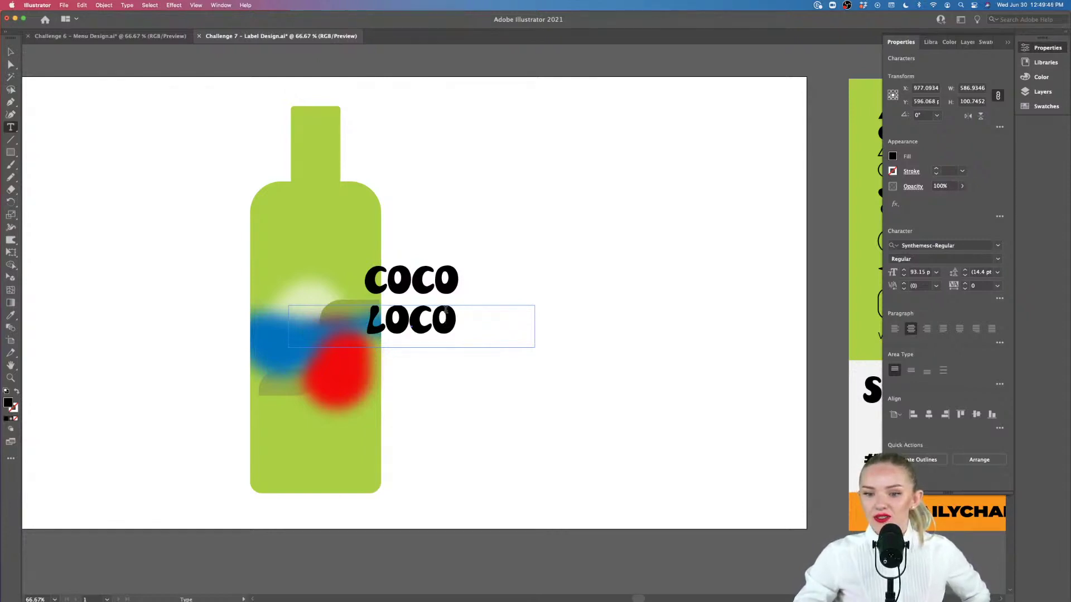
Change the lower word to FUSION and the upper word to CHERRY.
drag(456, 321, 336, 322)
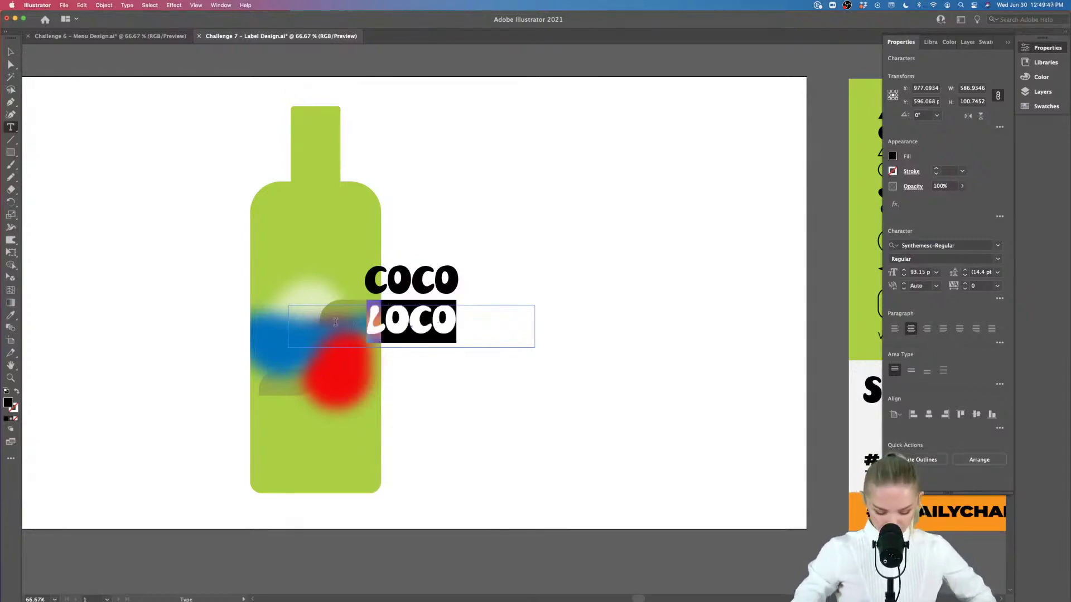
text(FUSION)
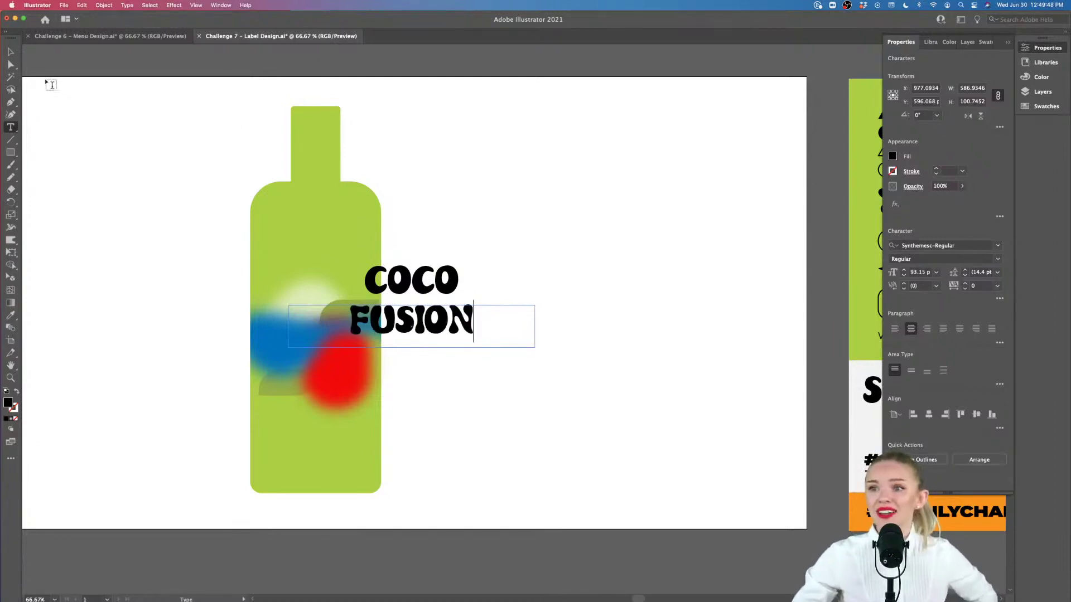
double_click(441, 290)
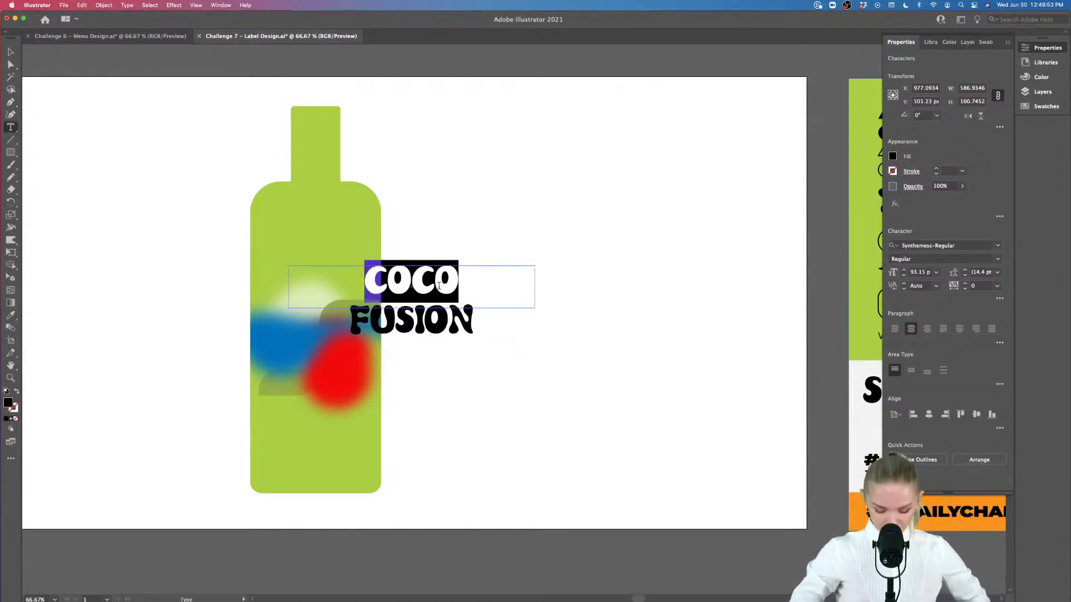
text(CHERRY)
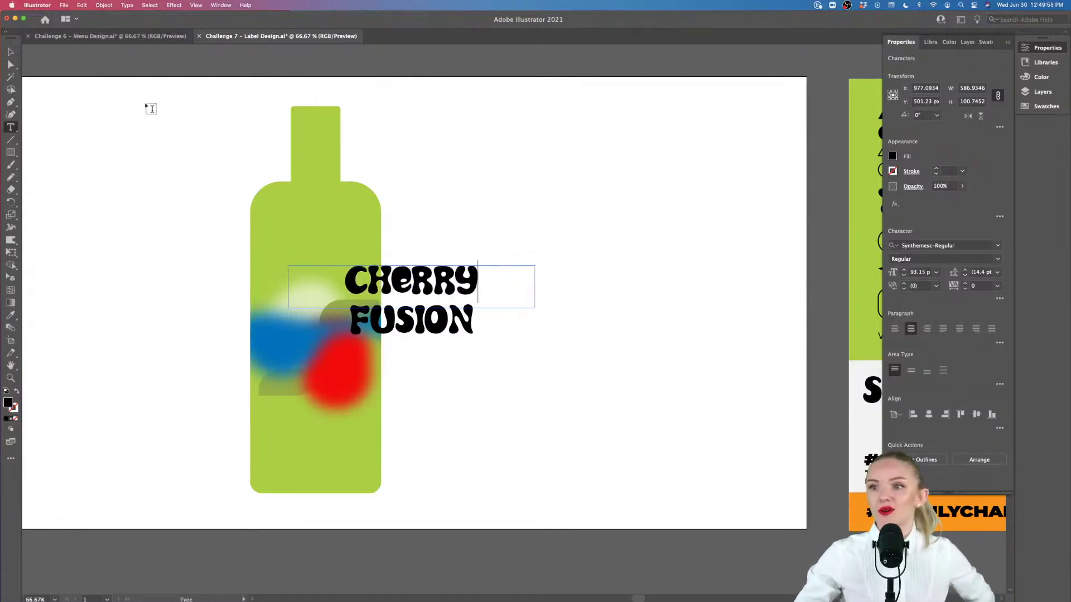
Move both text lines onto the label, centered on the bottle, and set their font size to 80 pt.
click(11, 51)
drag(467, 333, 370, 361)
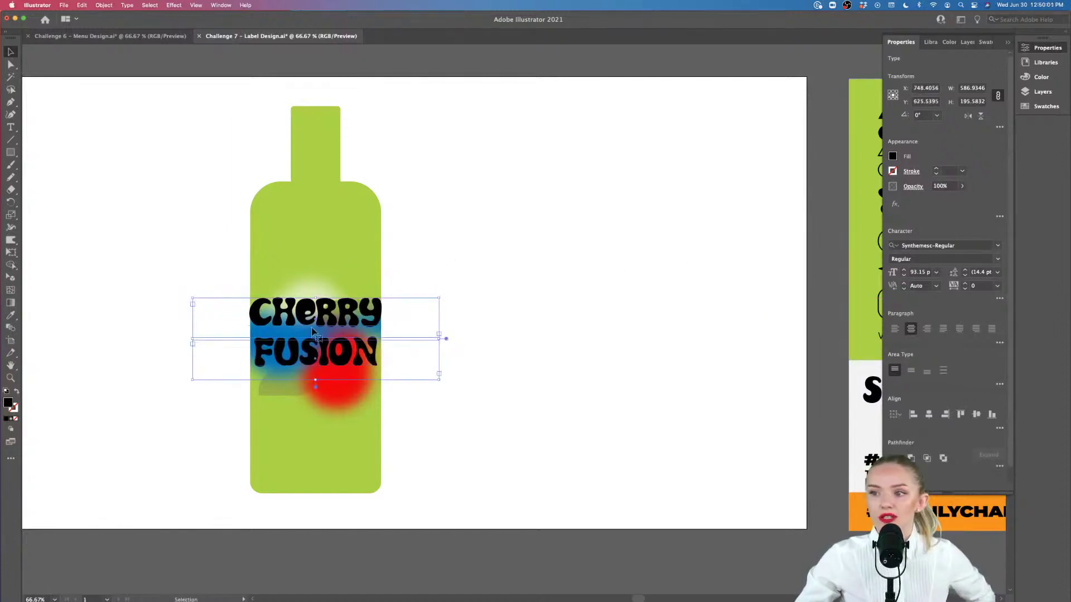
click(904, 278)
click(904, 277)
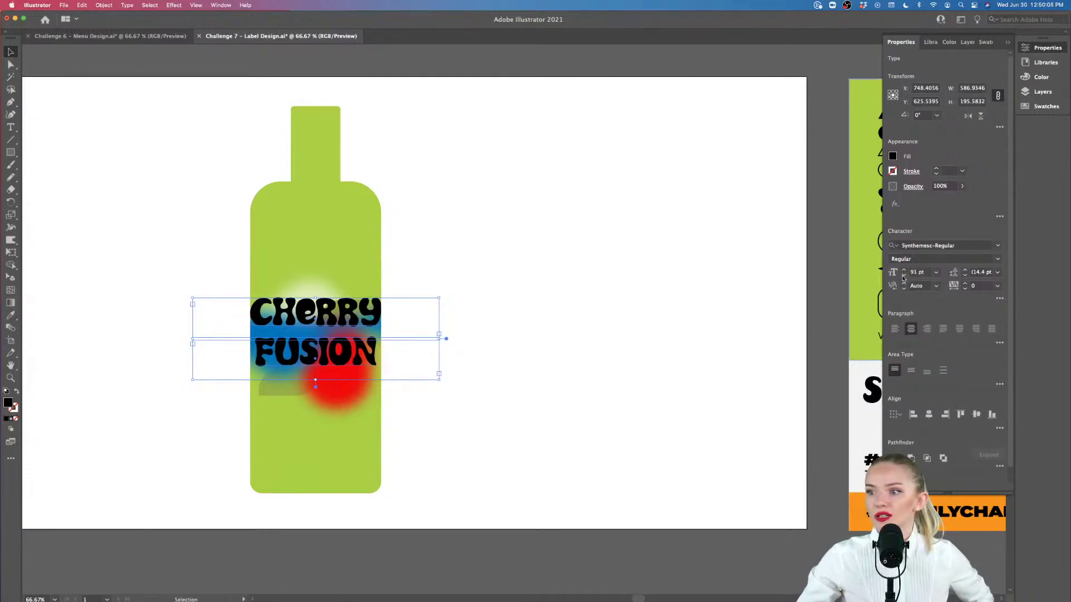
click(903, 277)
click(904, 277)
click(904, 277)
click(904, 278)
click(904, 277)
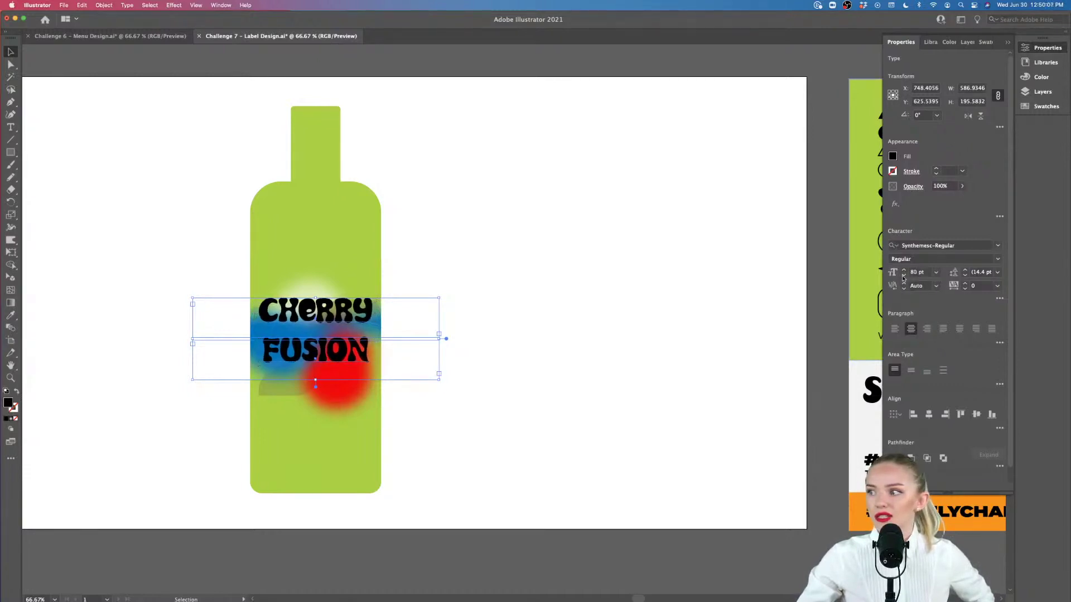
mouse_move(365, 317)
mouse_down()
mouse_move(361, 332)
mouse_move(365, 325)
mouse_up()
Color both text lines with the light gray sampled from the reference sheet's background using the Eyedropper.
scroll(456, 352, right, 3)
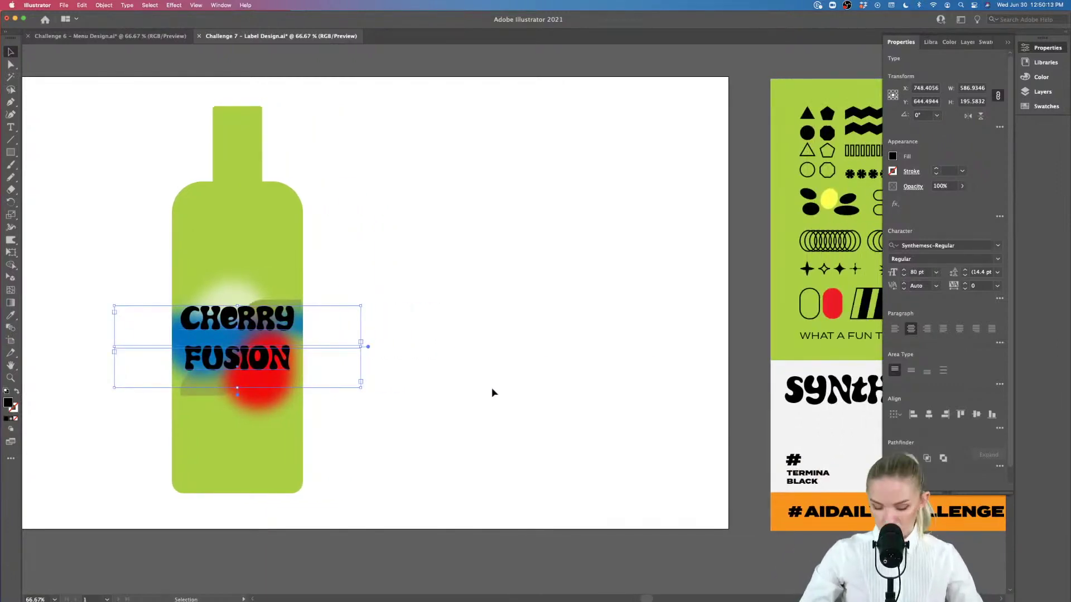
scroll(538, 385, right, 2)
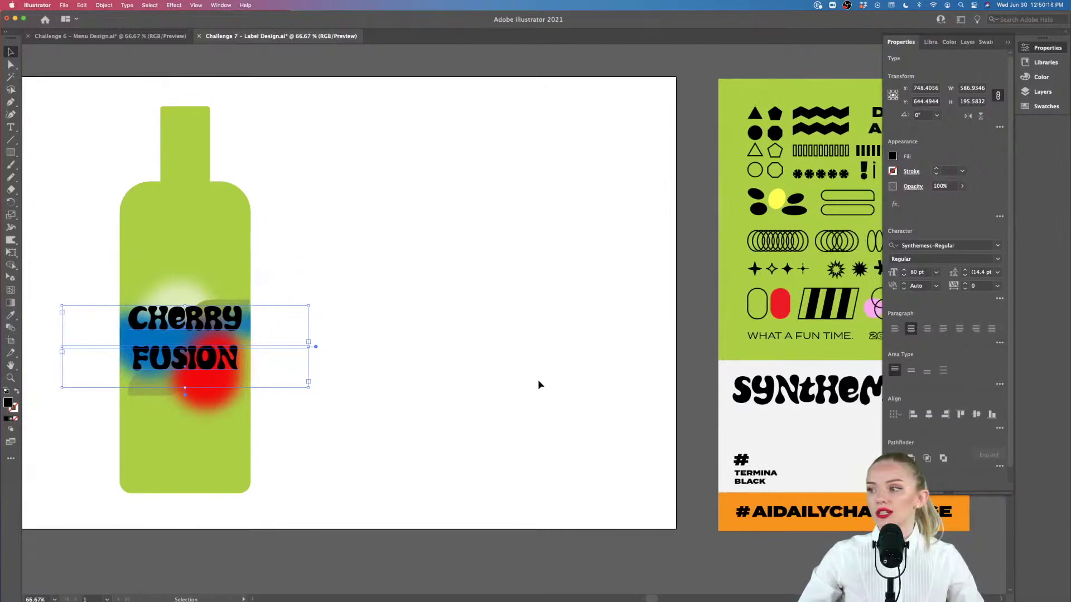
key(i)
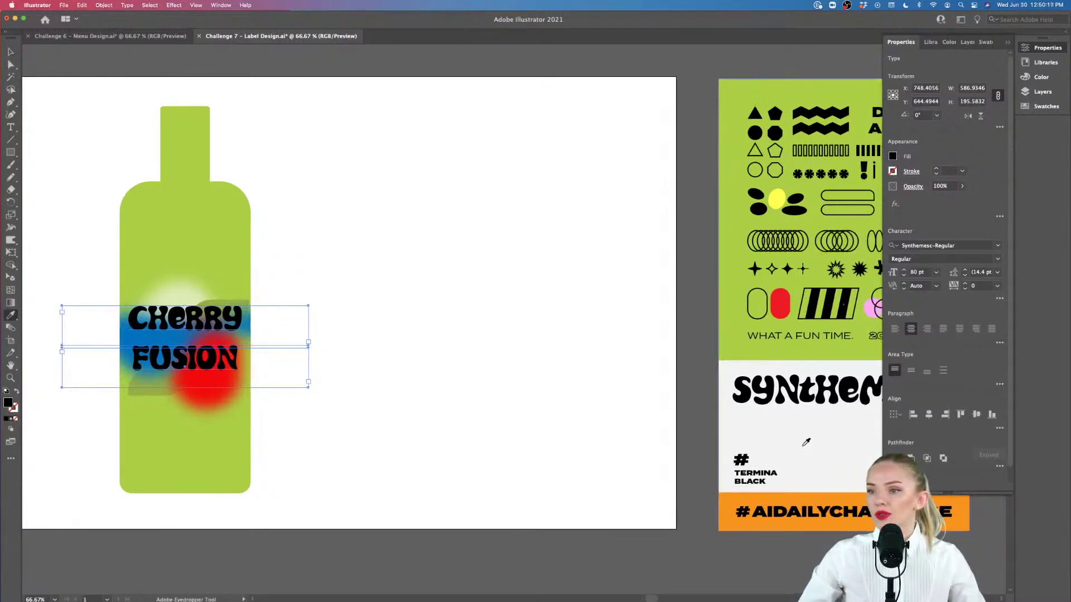
click(804, 444)
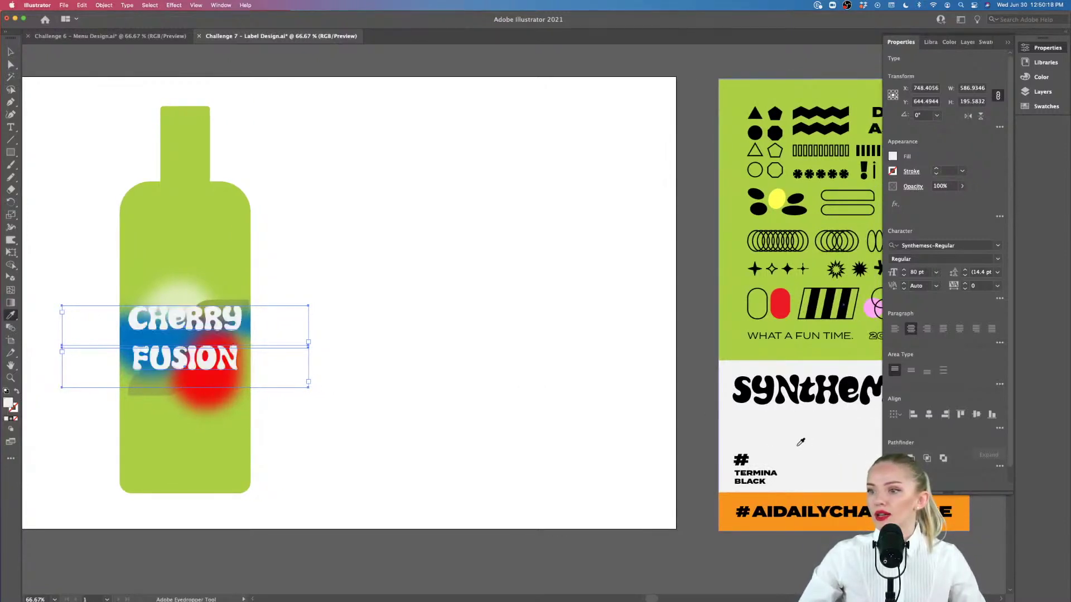
scroll(497, 426, left, 4)
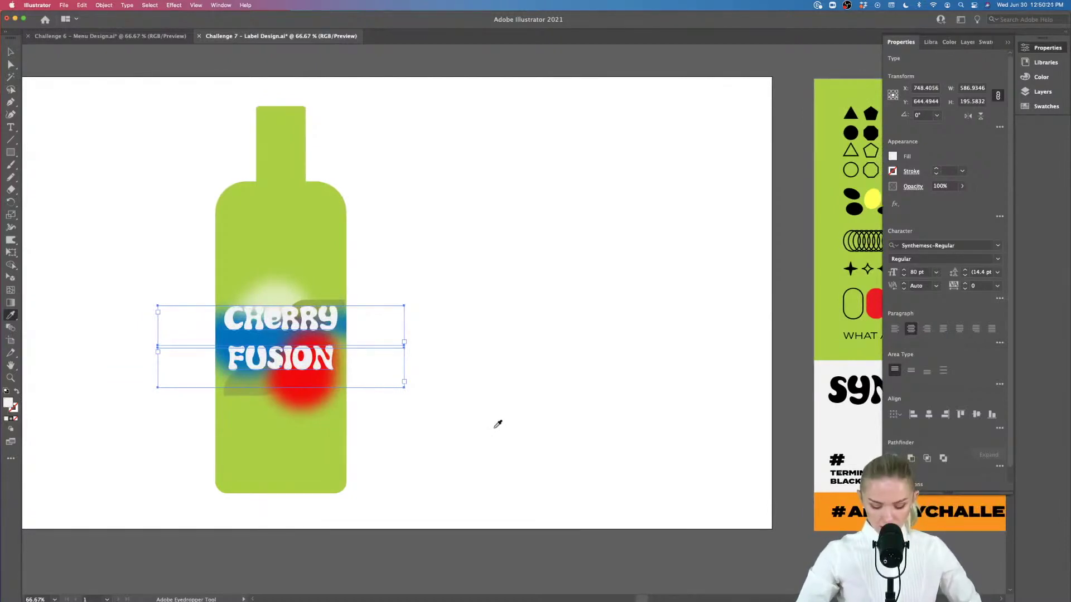
Nudge both text lines slightly down over the blurred blue and red shapes.
key(v)
drag(333, 324, 333, 331)
double_click(9, 402)
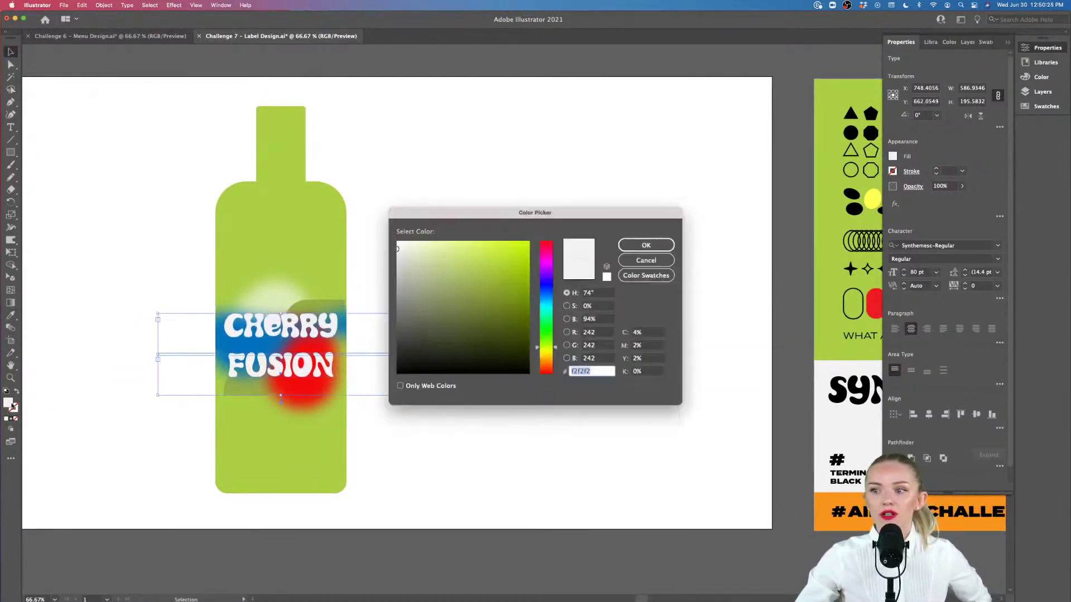
click(641, 261)
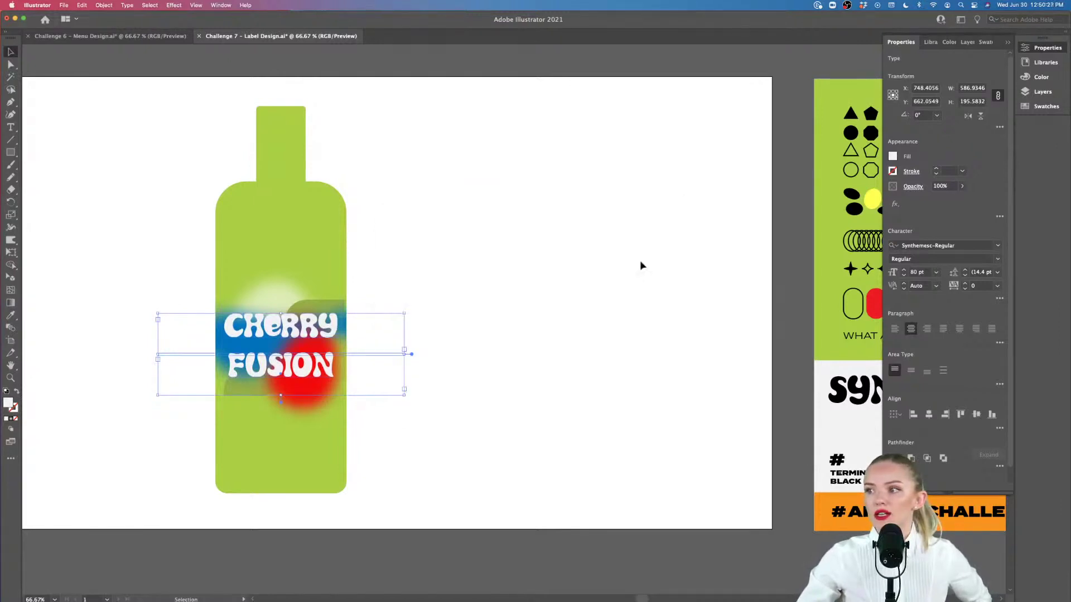
Move the FUSION line up closer to CHERRY and select both lines together.
click(523, 372)
scroll(523, 372, left, 2)
drag(362, 371, 360, 361)
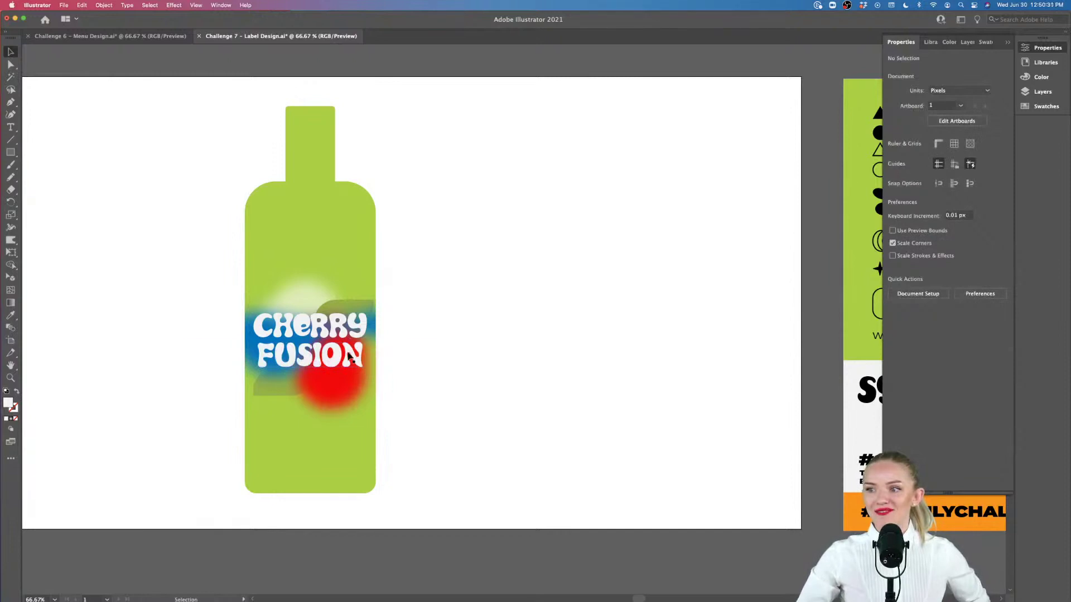
click(351, 332)
shift+click(351, 329)
drag(353, 326, 352, 326)
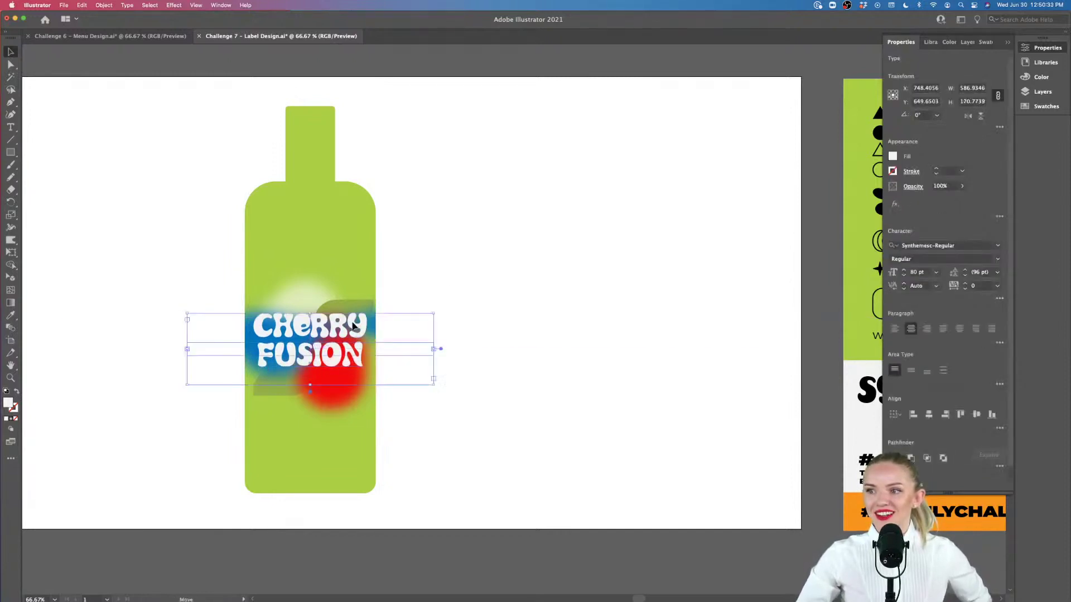
Add a Drop Shadow effect to the label's green rectangle with X and Y offsets of 2 px.
click(379, 217)
click(377, 216)
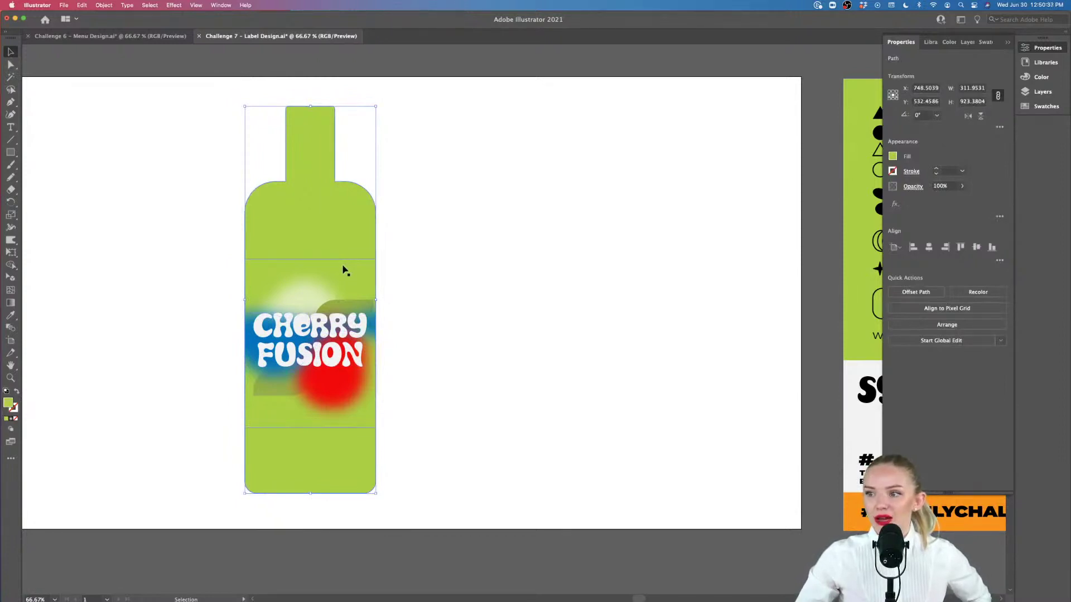
click(344, 241)
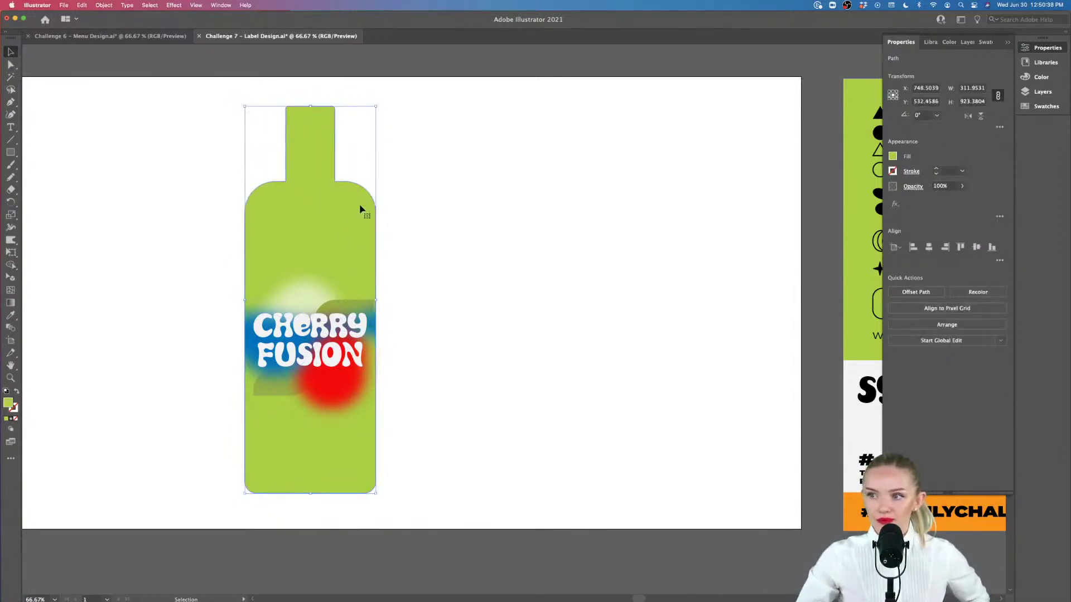
click(333, 269)
scroll(328, 297, up, 1)
scroll(328, 300, down, 2)
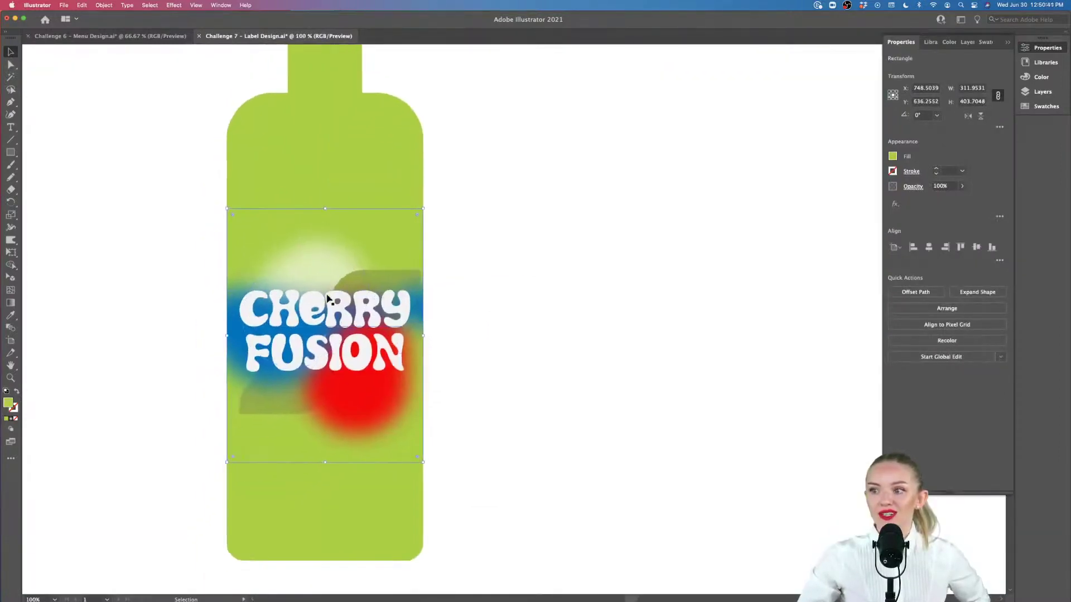
click(170, 7)
mouse_move(262, 127)
click(329, 130)
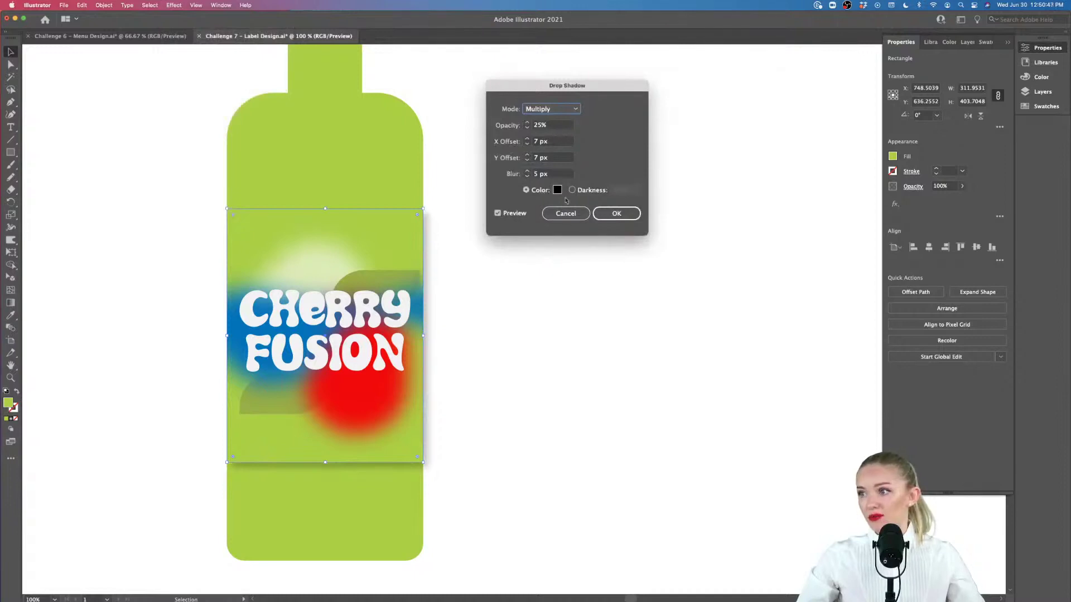
click(555, 143)
text(2)
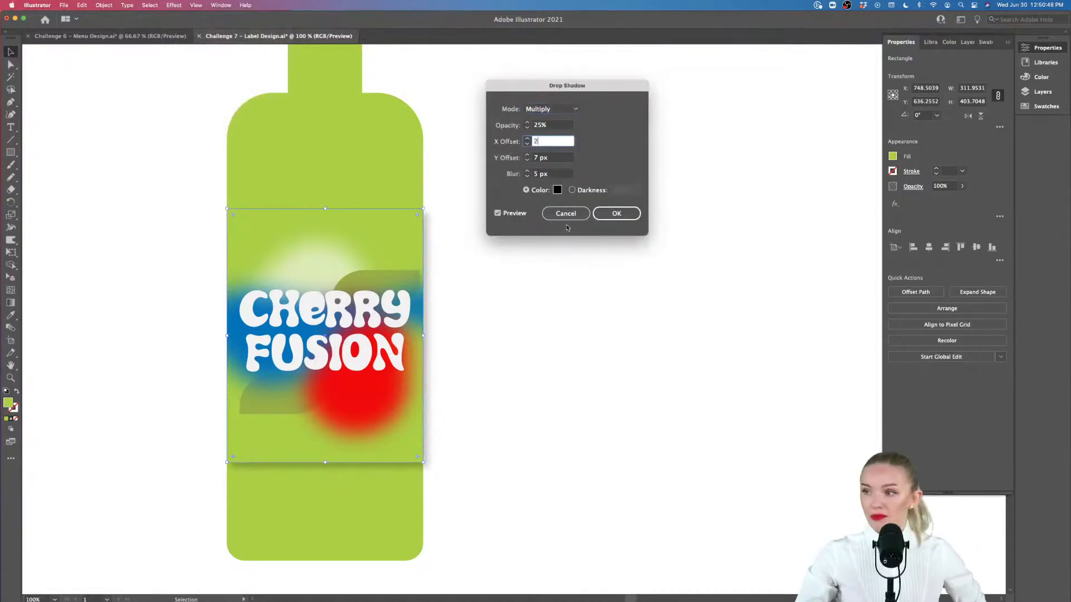
key(Tab)
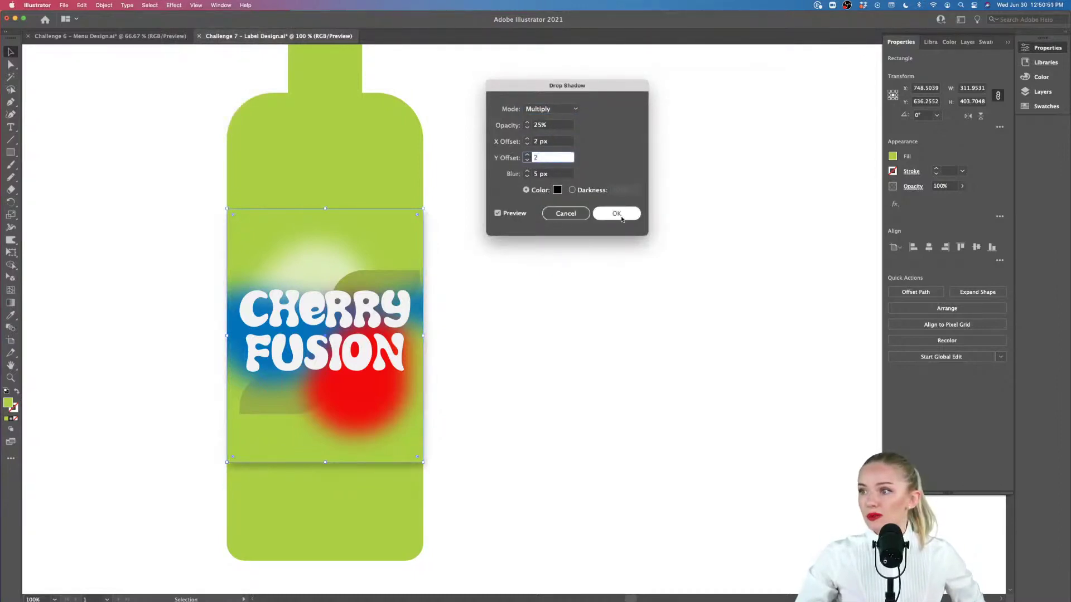
click(616, 213)
click(560, 377)
scroll(560, 378, down, 3)
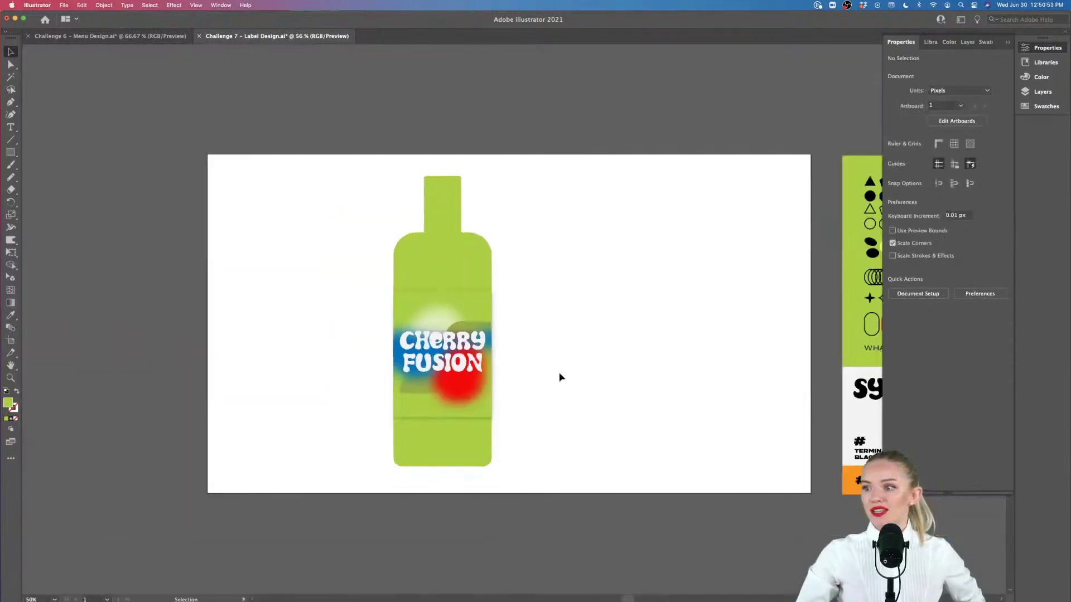
scroll(493, 378, up, 1)
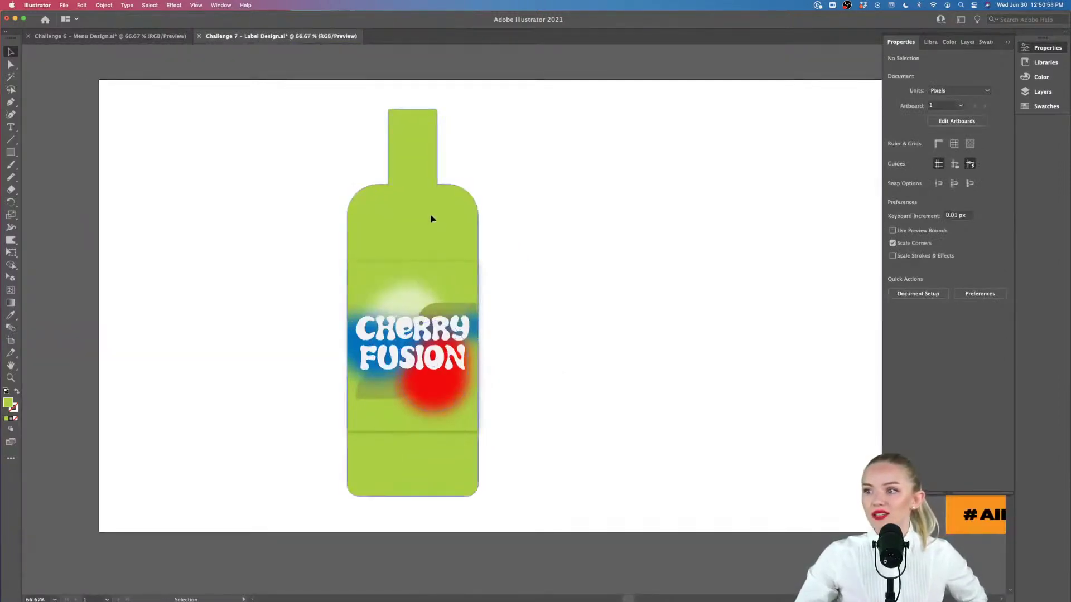
Duplicate the complete green bottle with its label and place the copy beside the original on its left.
click(432, 218)
click(532, 133)
drag(532, 132, 282, 540)
drag(440, 461, 281, 462)
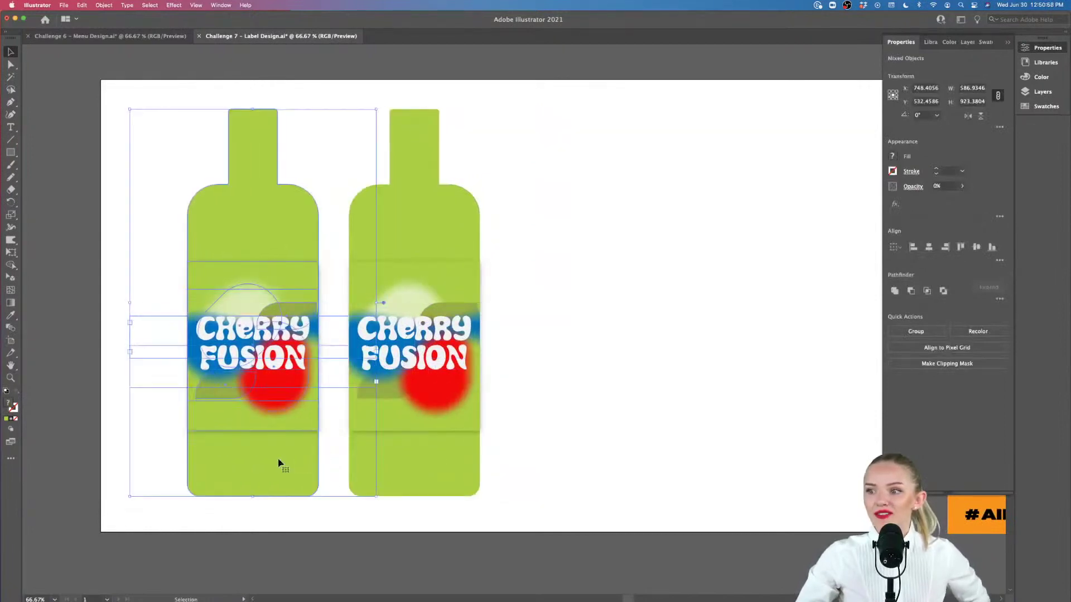
scroll(281, 474, left, 3)
click(281, 534)
scroll(330, 335, up, 3)
scroll(330, 335, down, 2)
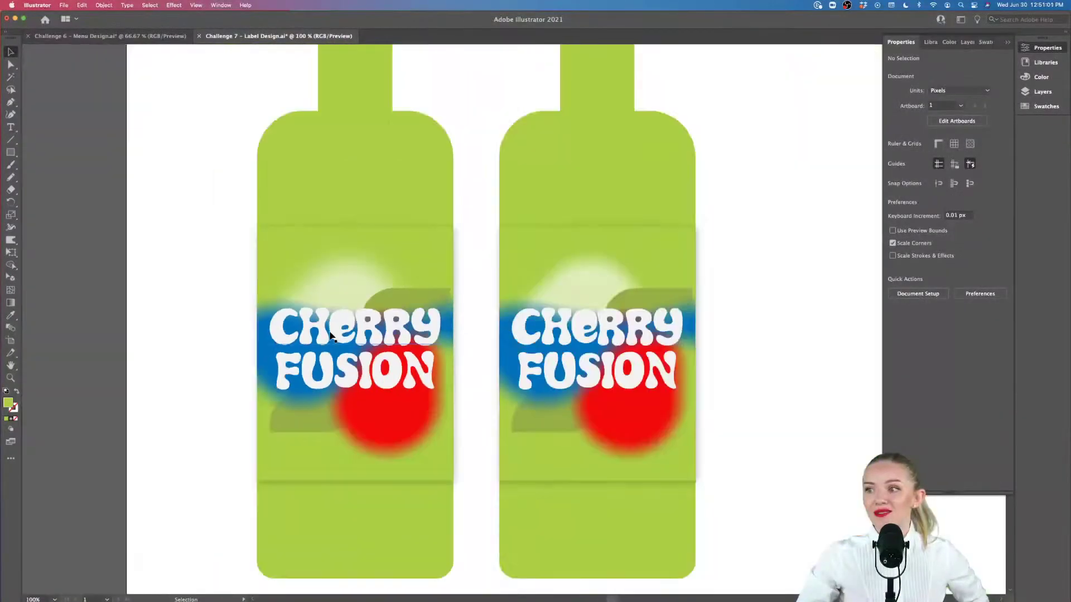
Recolor the left bottle's body and label rectangle with the red sampled from the design assets sheet using the Eyedropper.
click(387, 153)
shift+click(427, 230)
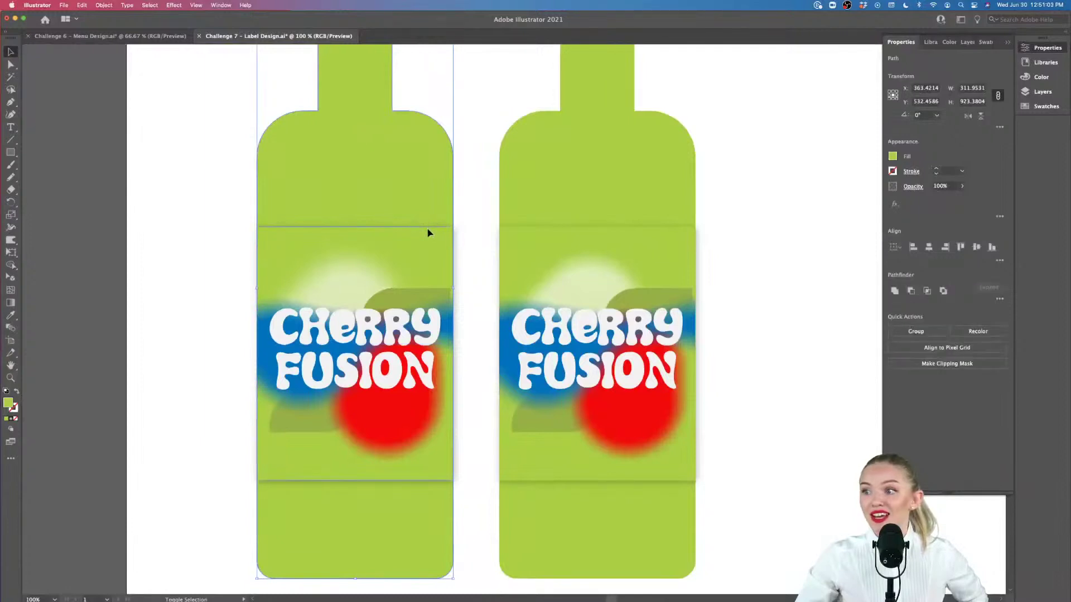
scroll(747, 274, right, 5)
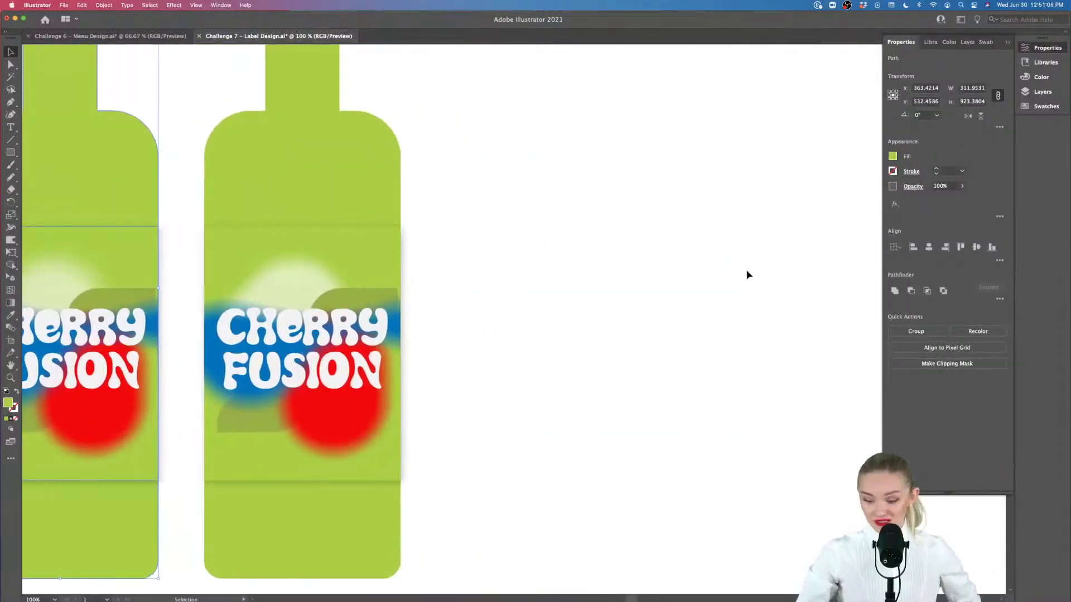
scroll(748, 267, right, 5)
key(i)
scroll(750, 267, right, 3)
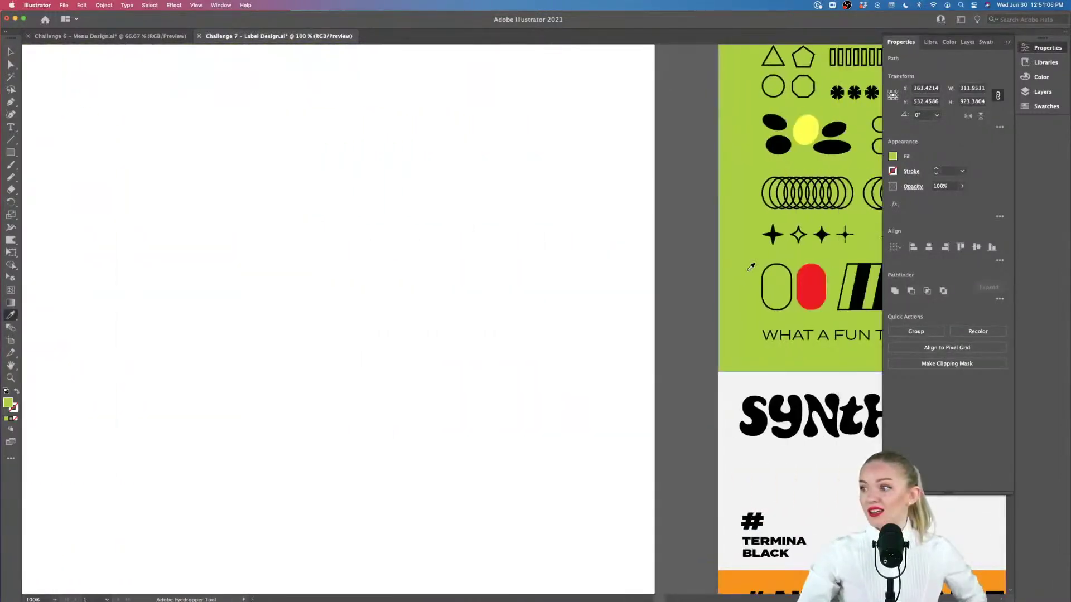
click(808, 279)
scroll(469, 305, left, 5)
scroll(469, 308, left, 3)
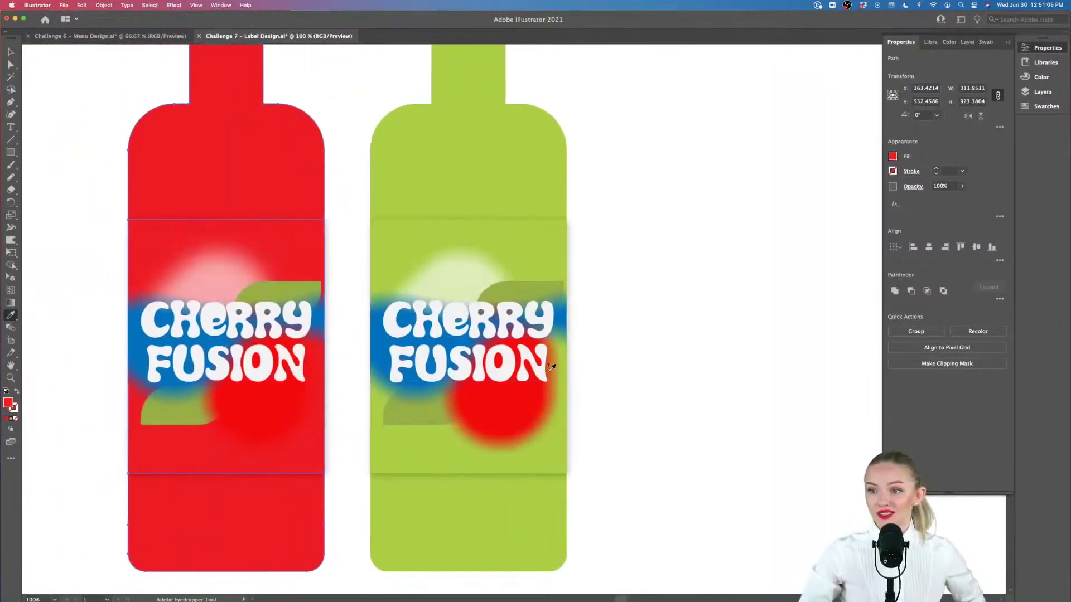
key(v)
click(664, 387)
scroll(664, 387, down, 1)
scroll(662, 385, right, 5)
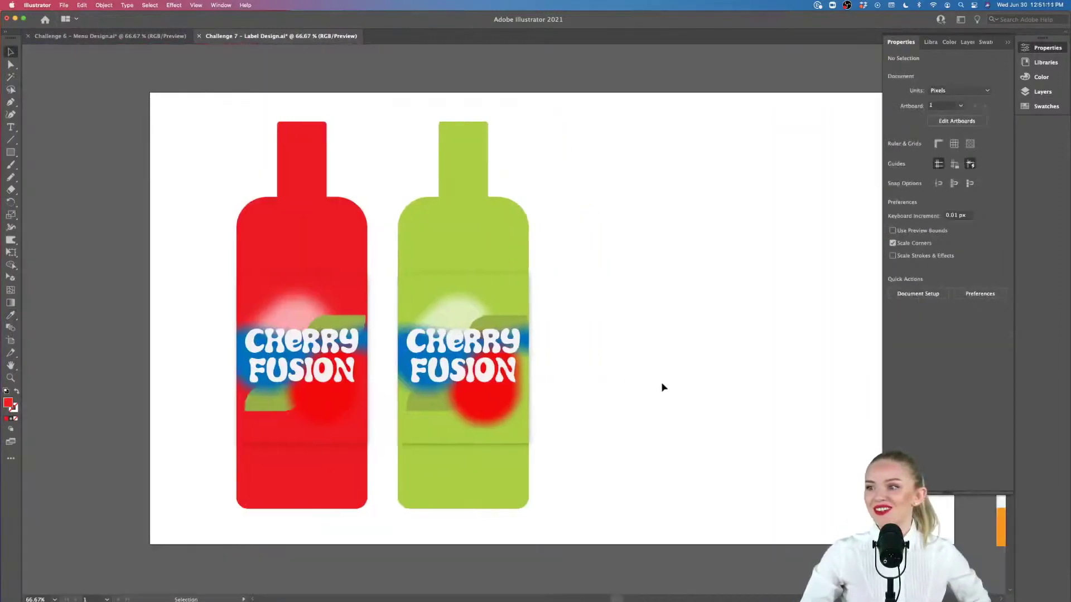
click(365, 423)
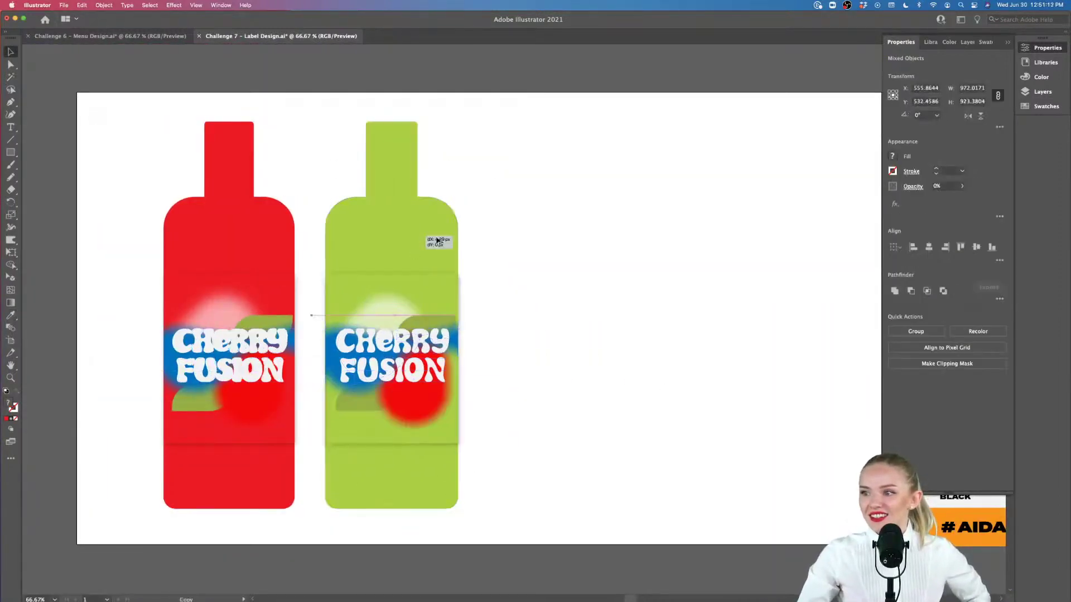
shift+click(484, 228)
click(548, 220)
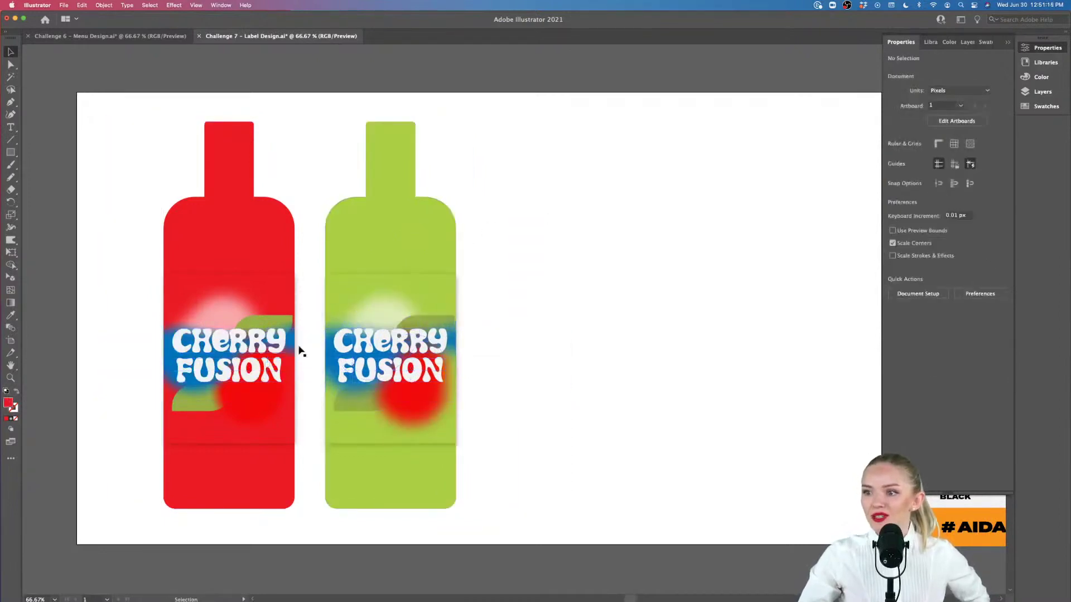
Narrow the CHERRY and FUSION text frames on the red bottle to about 360 px wide.
click(273, 365)
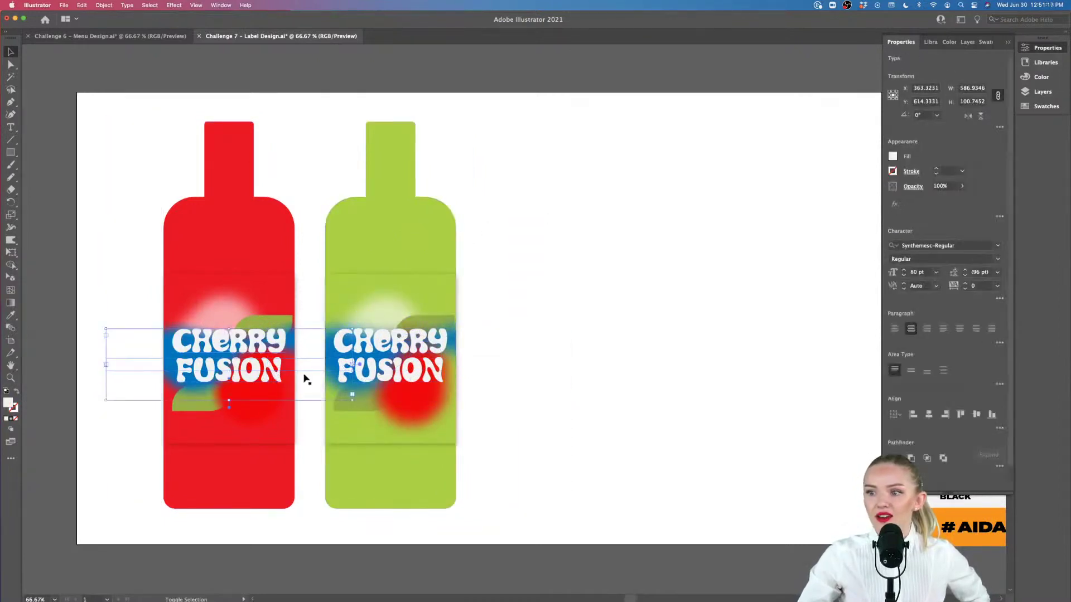
drag(344, 364, 304, 364)
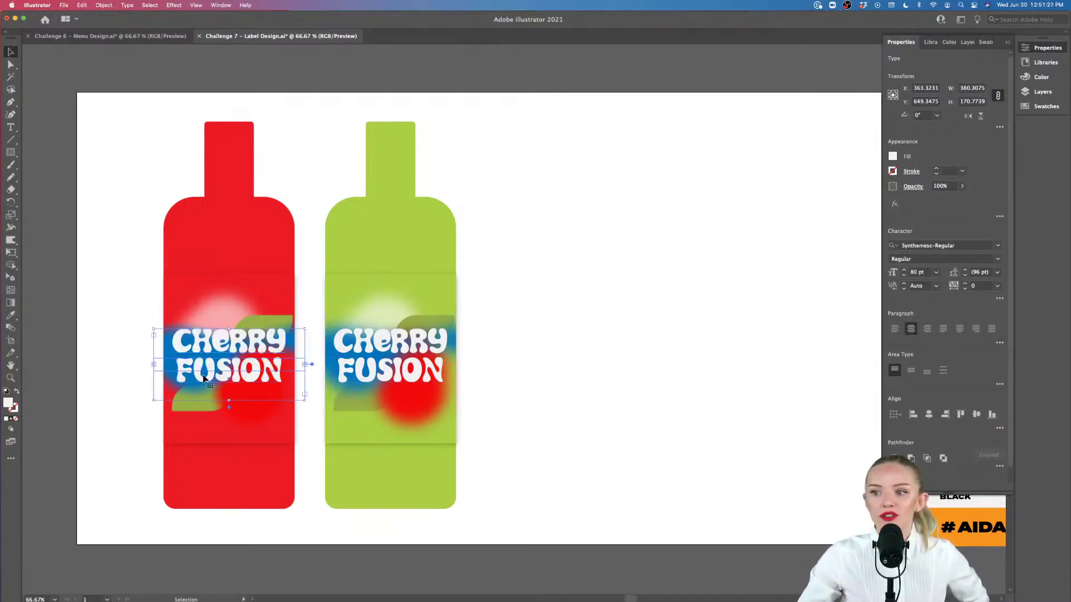
click(521, 267)
Duplicate the green bottle with its label and place the copy to its right as a third bottle.
scroll(521, 268, right, 2)
drag(474, 147, 481, 480)
click(700, 470)
Recolor the third bottle's body and label rectangle with the pink sampled from the design assets sheet using the Eyedropper.
click(549, 206)
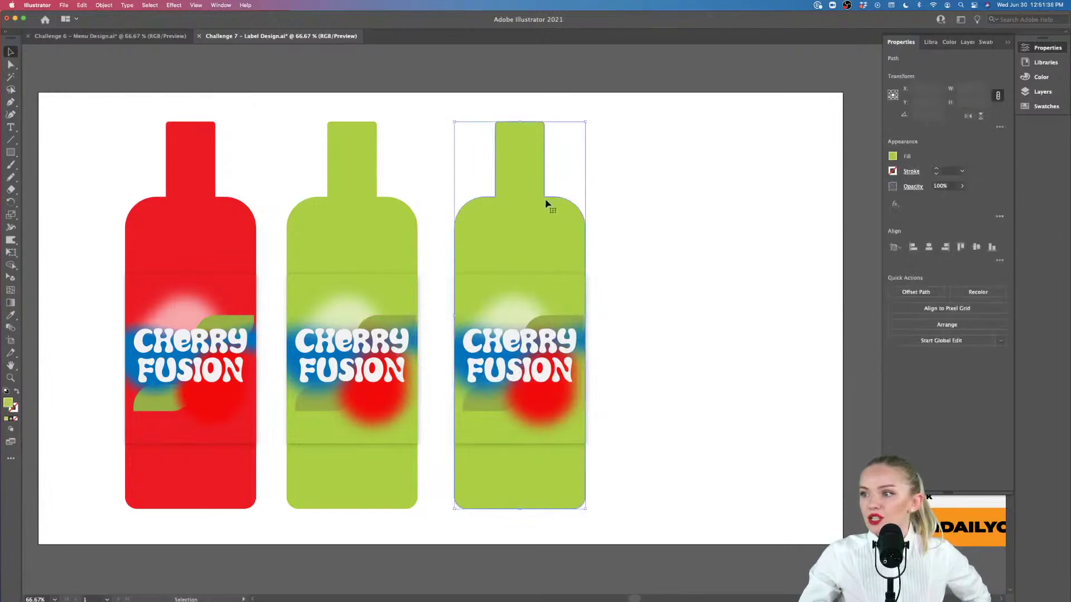
scroll(557, 275, right, 10)
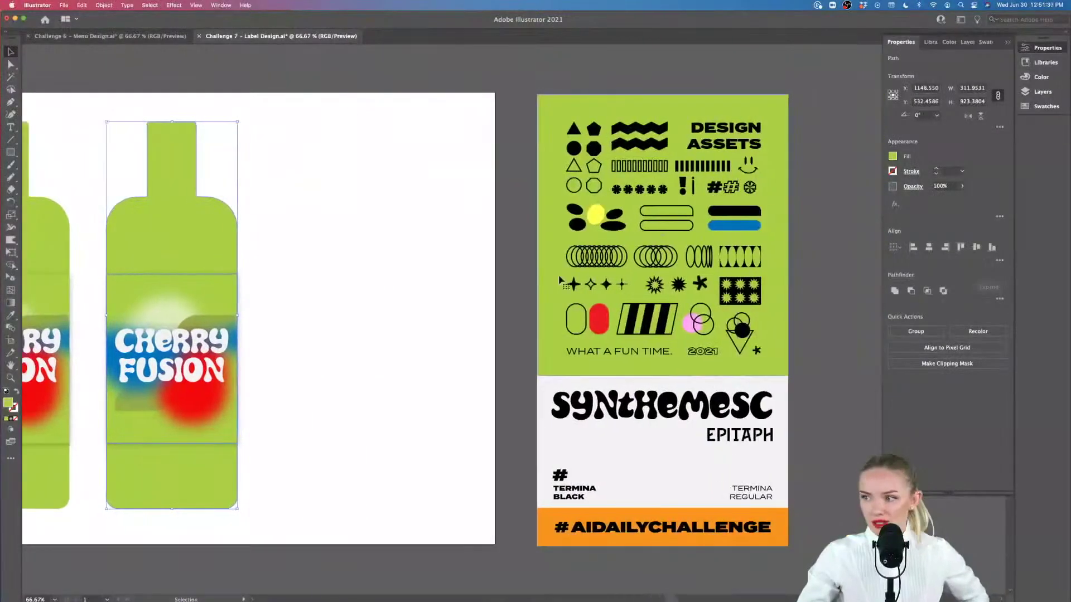
key(i)
click(692, 320)
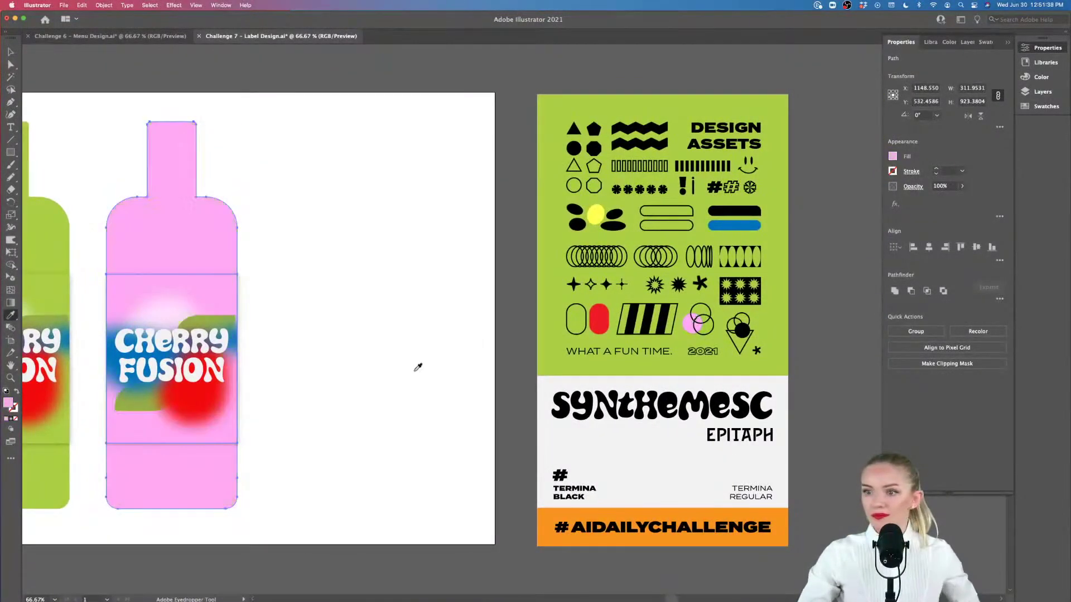
scroll(419, 367, left, 6)
scroll(418, 367, left, 4)
key(v)
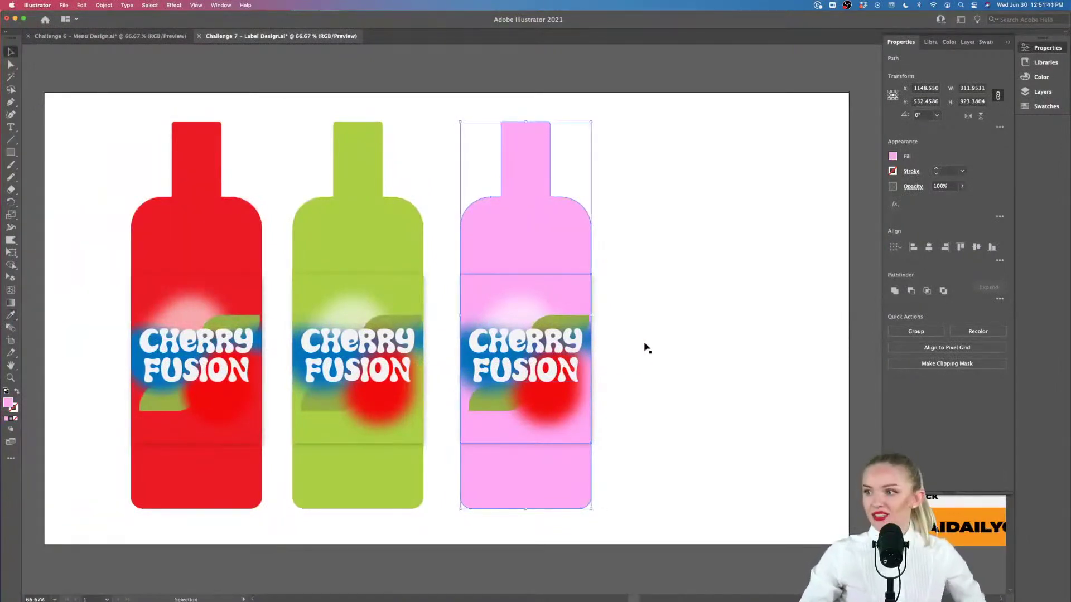
scroll(647, 343, left, 2)
click(708, 254)
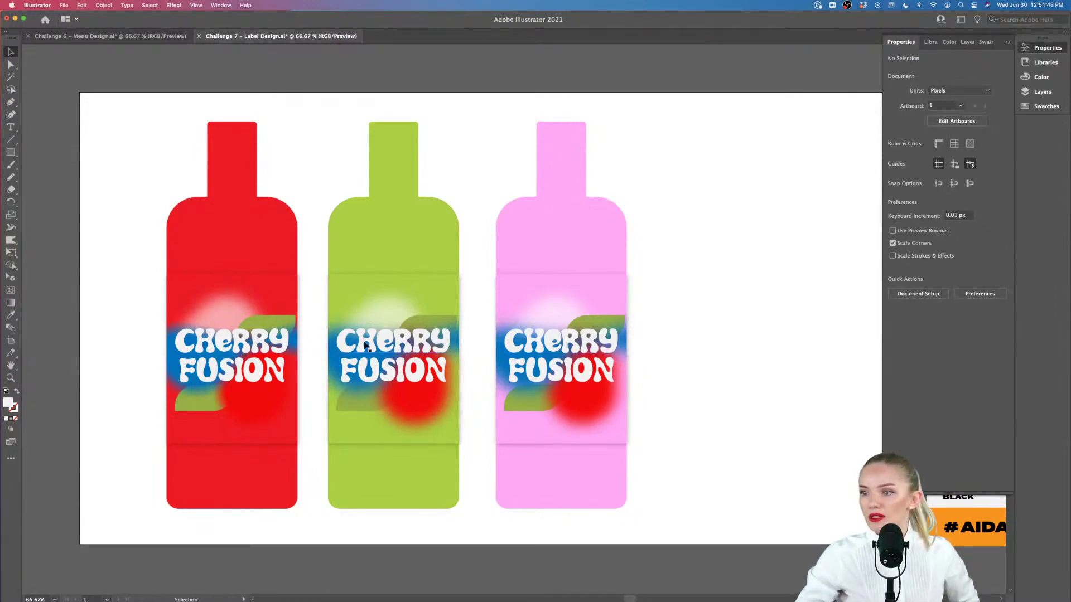
Replace the green bottle's CHERRY FUSION lettering with BOOSTER JOOSE.
double_click(394, 346)
double_click(402, 343)
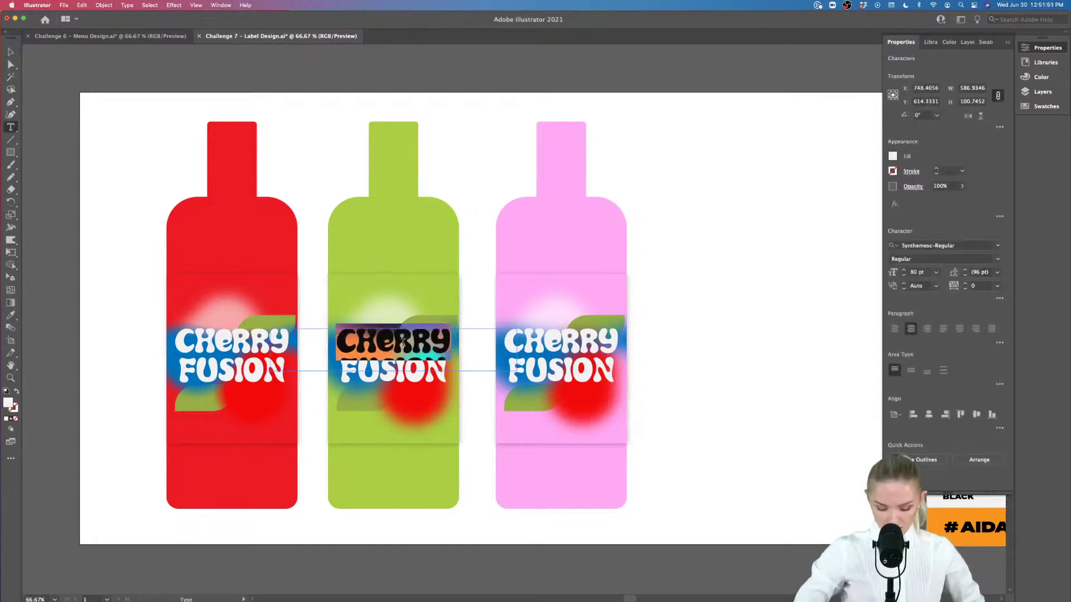
text(V)
key(BackSpace)
text(BOOSTER)
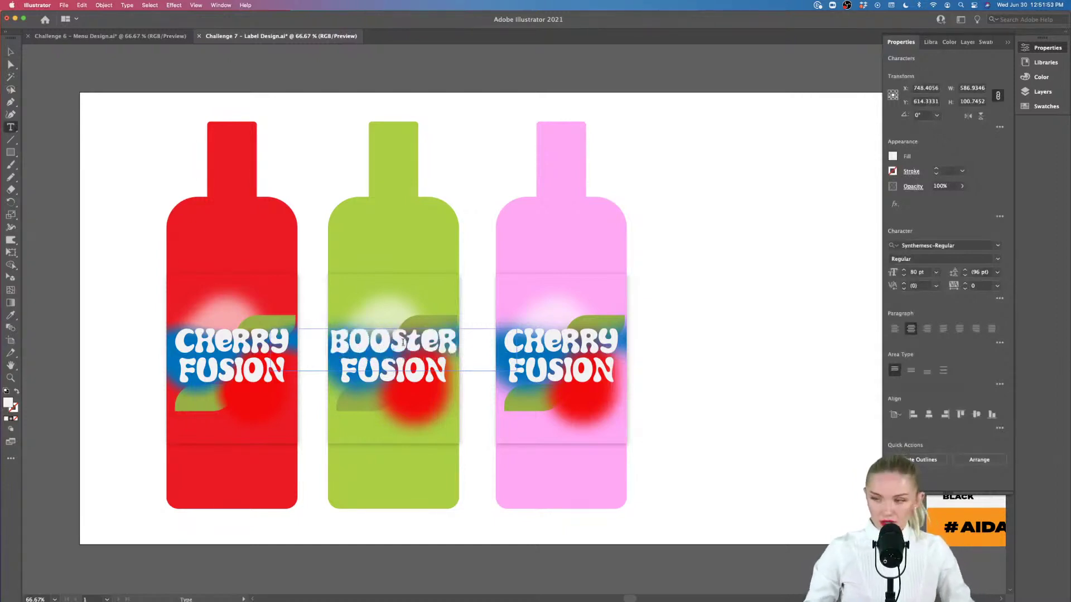
double_click(402, 343)
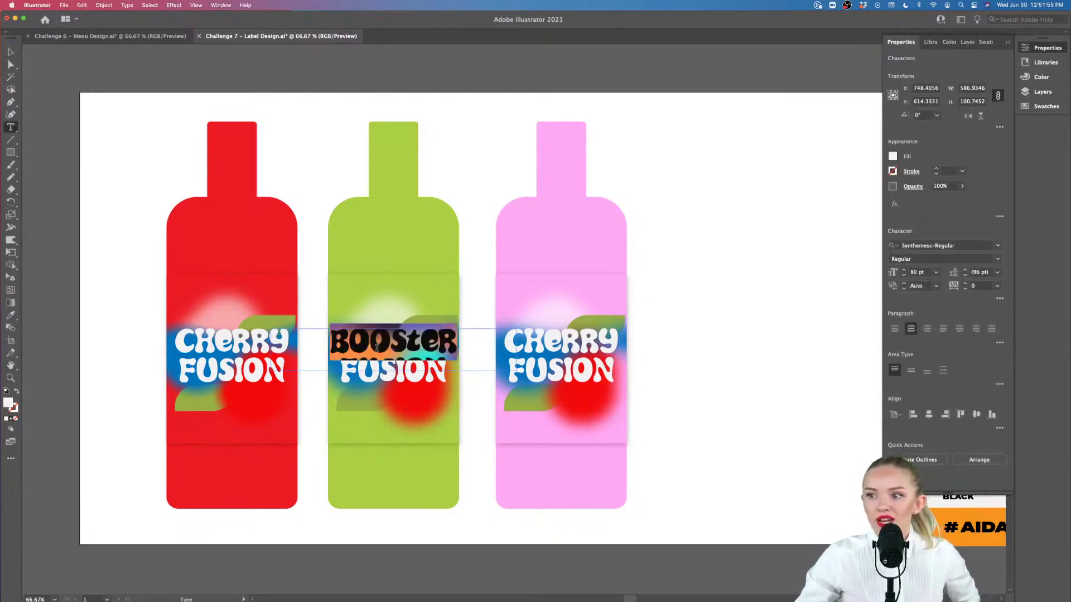
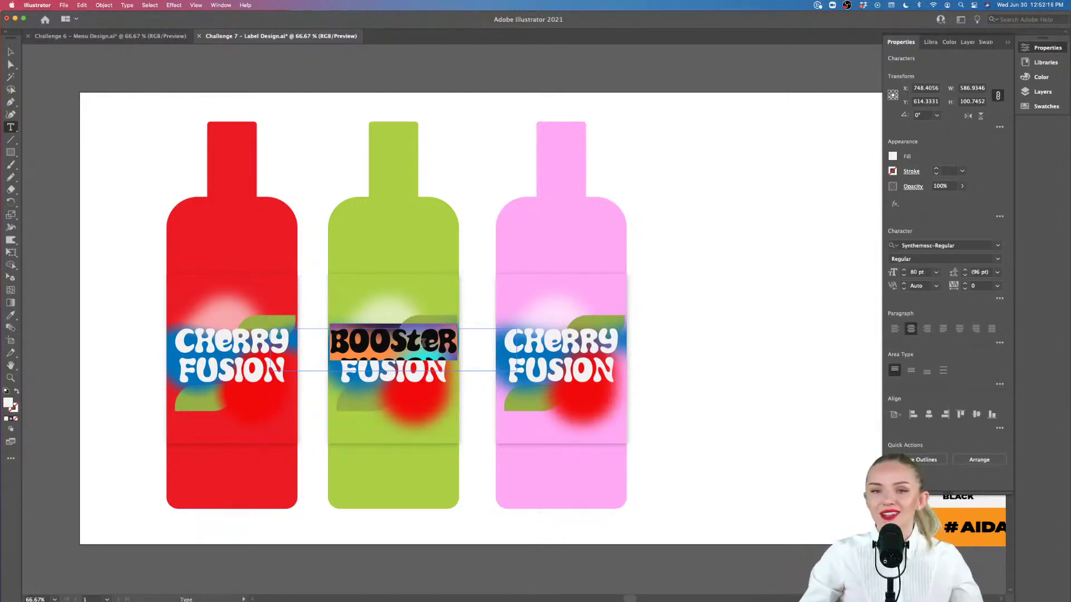
double_click(412, 379)
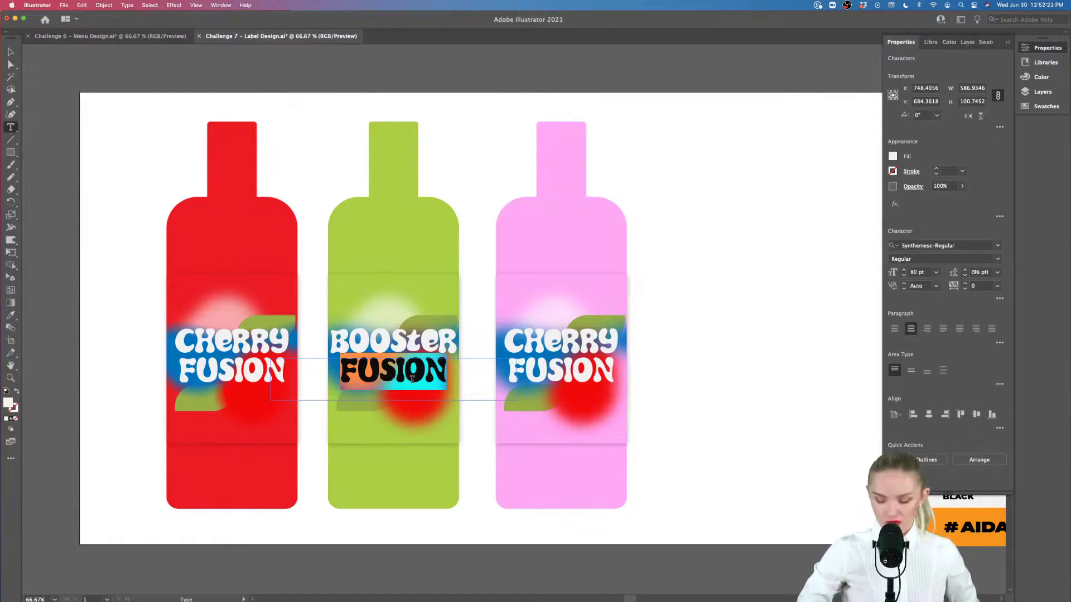
text(JOOSE)
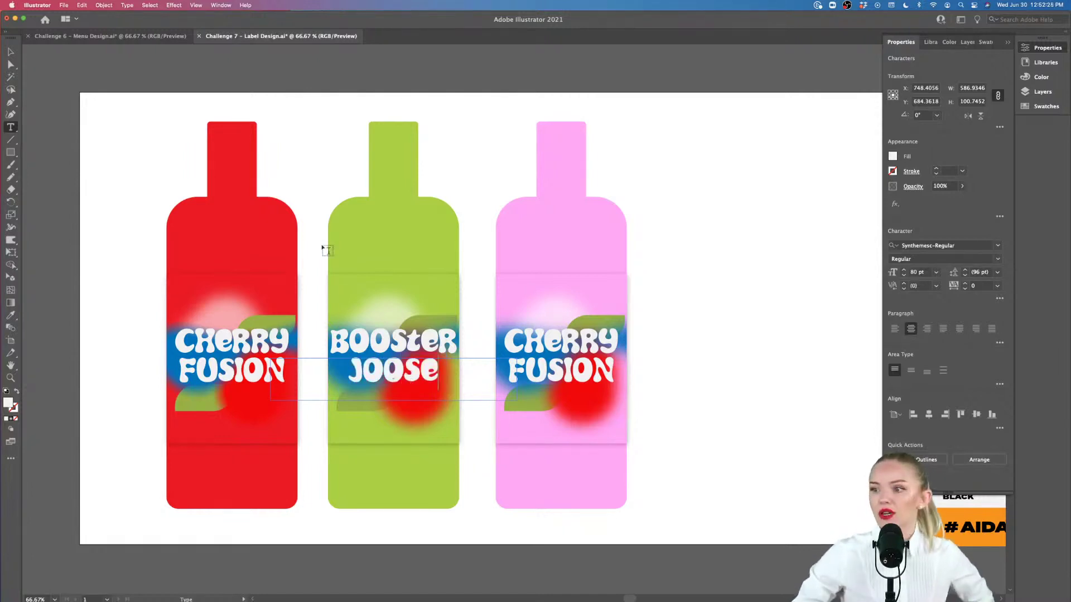
click(6, 51)
click(710, 332)
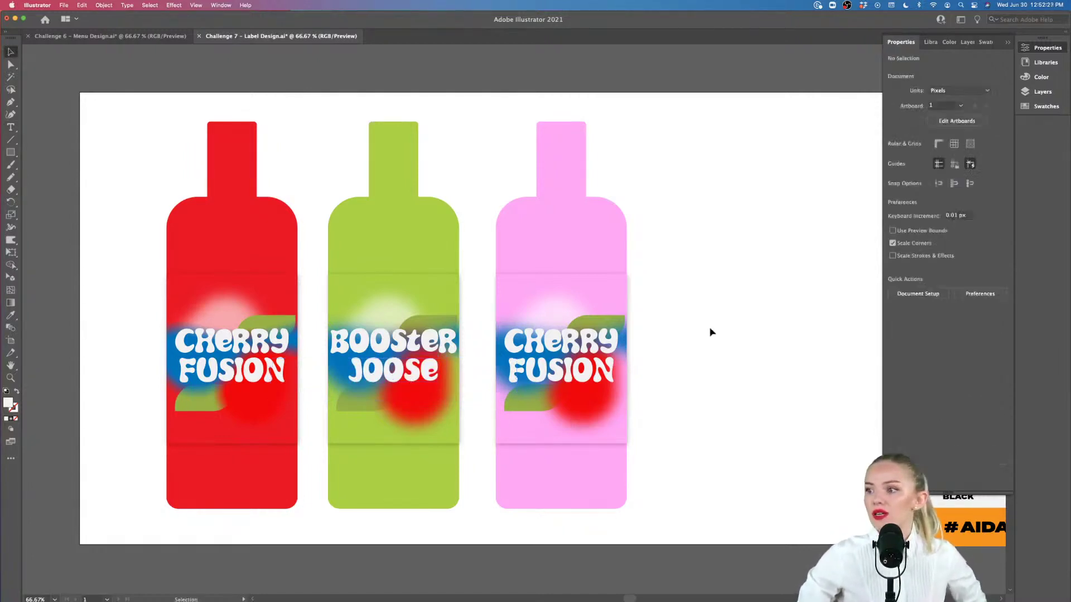
Change the pink bottle's CHERRY FUSION lettering to BOOSTER JOOSE.
scroll(710, 333, right, 2)
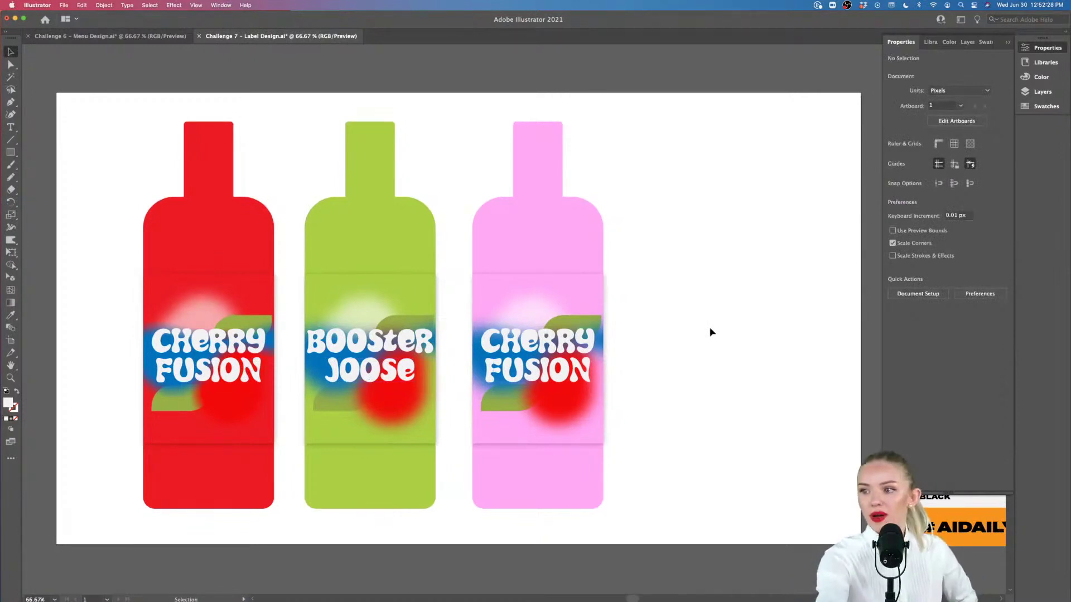
double_click(532, 342)
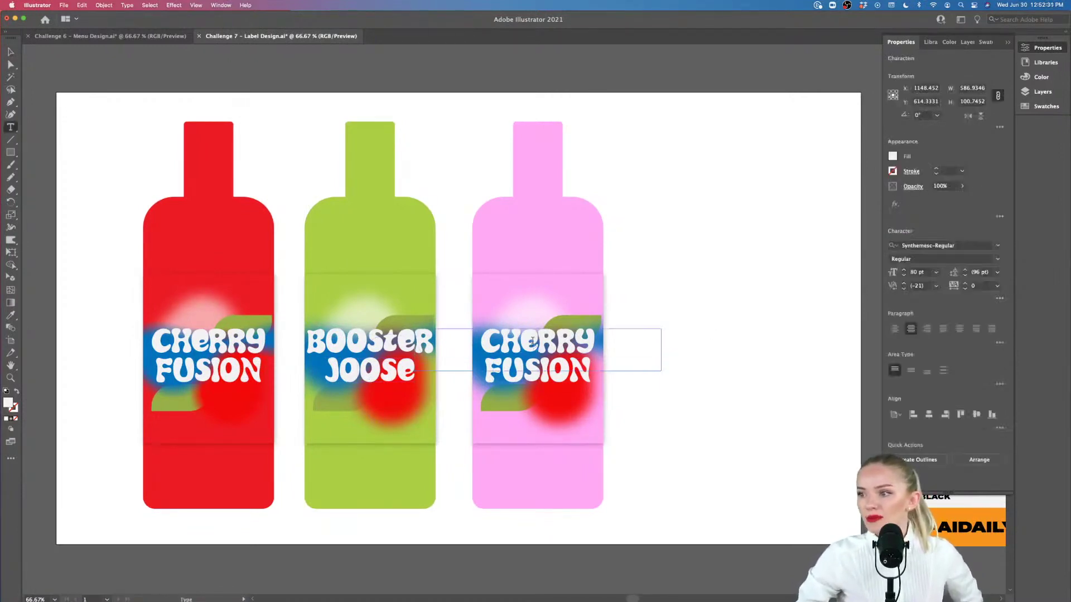
double_click(533, 341)
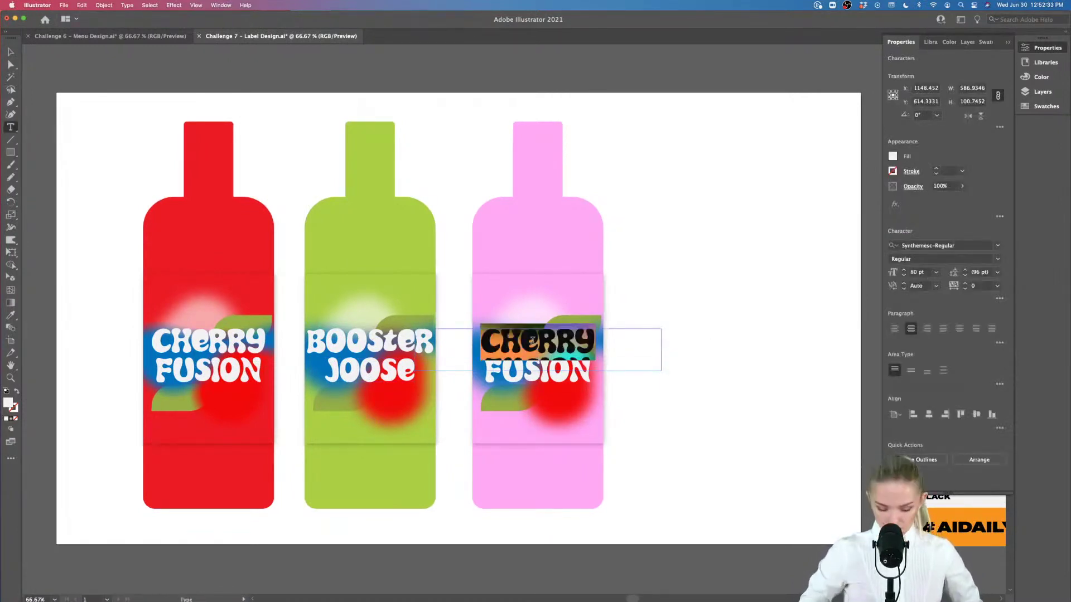
text(BOOSteR)
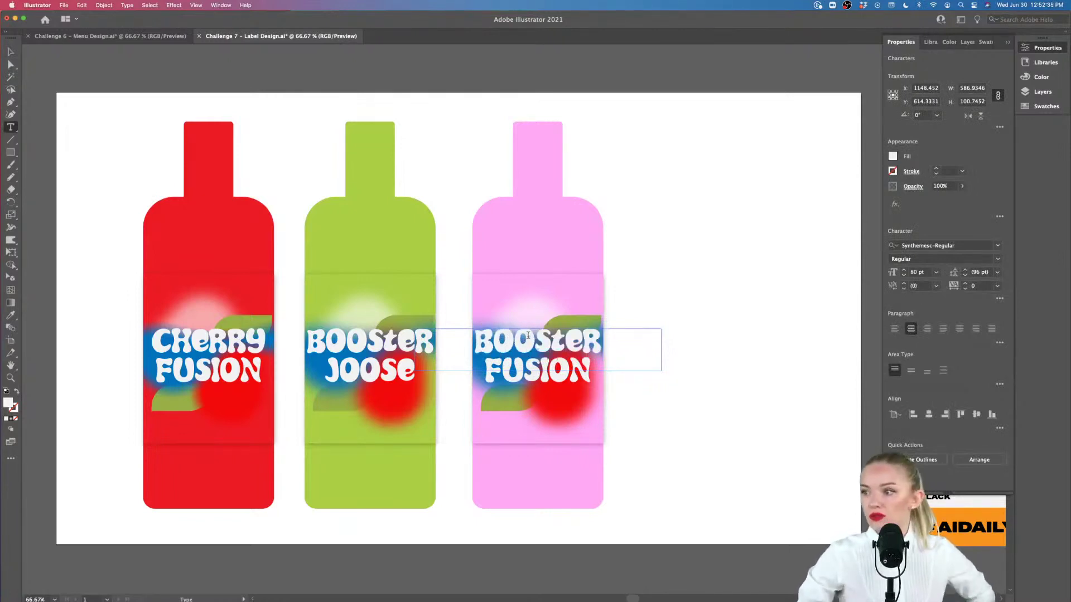
double_click(562, 378)
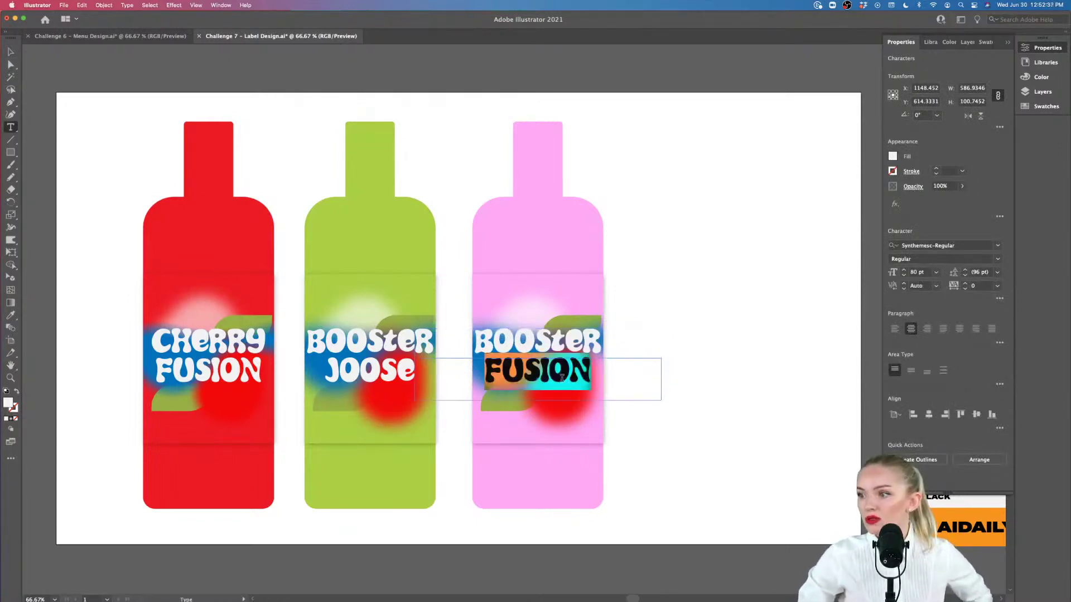
text(JOOSE)
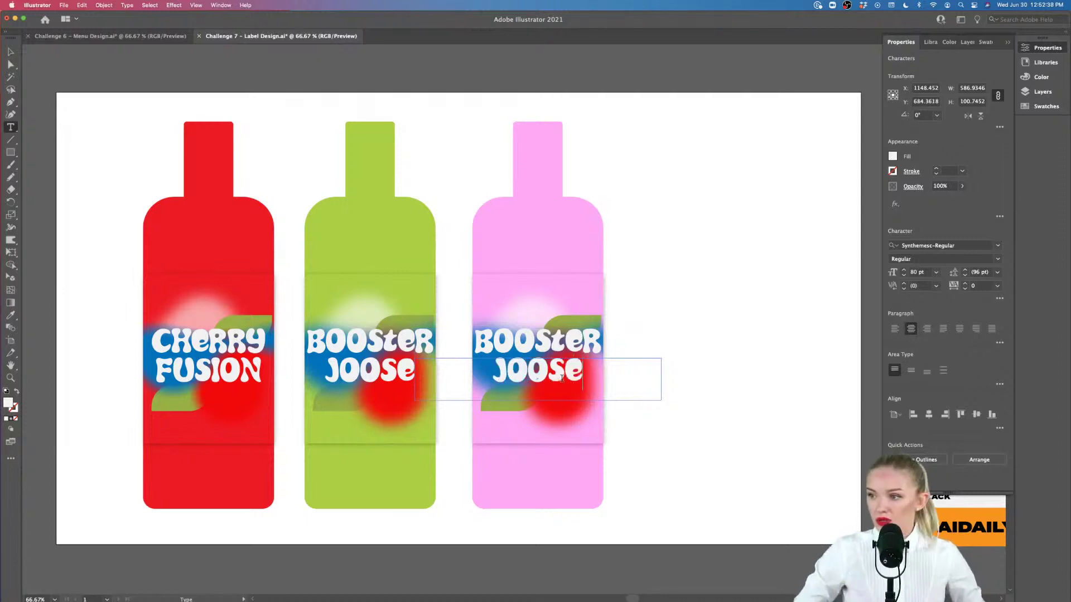
Change the green bottle's two text lines to GREEN and POWER.
double_click(377, 335)
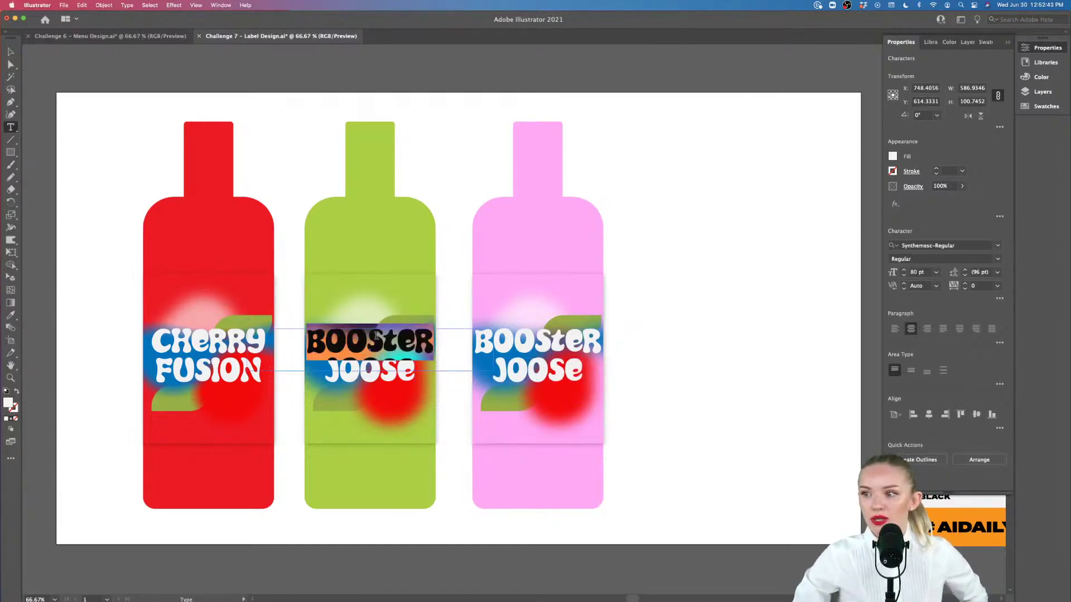
text(GREEN)
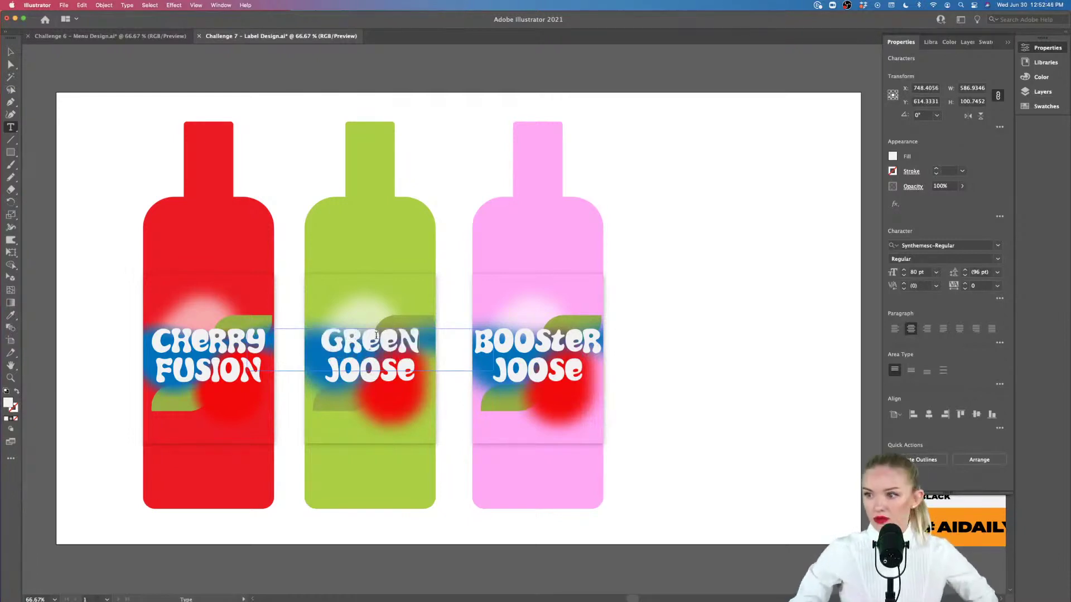
double_click(372, 378)
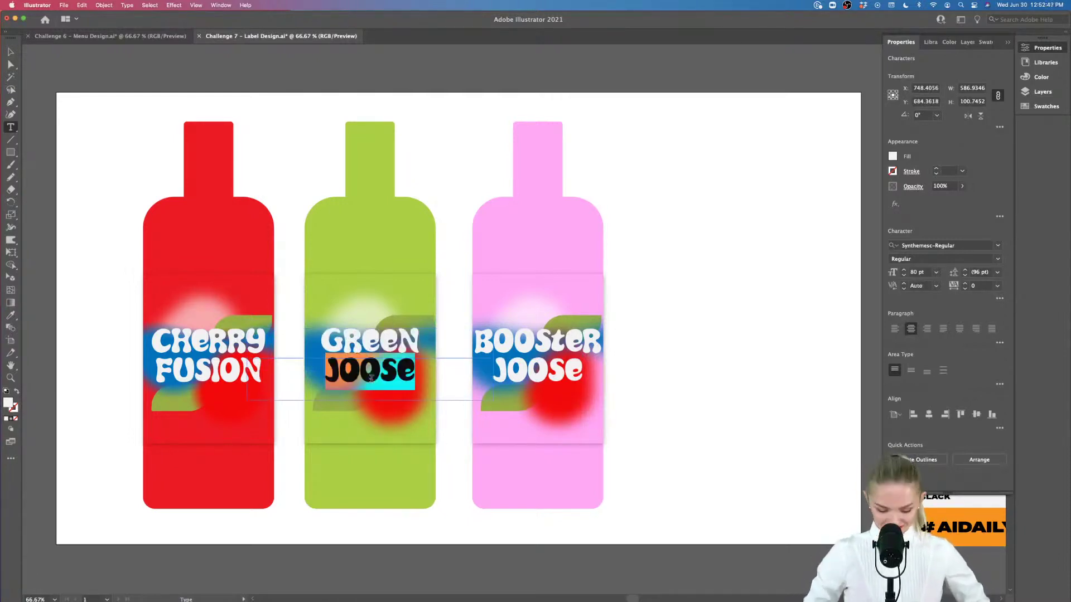
text(POWEWR)
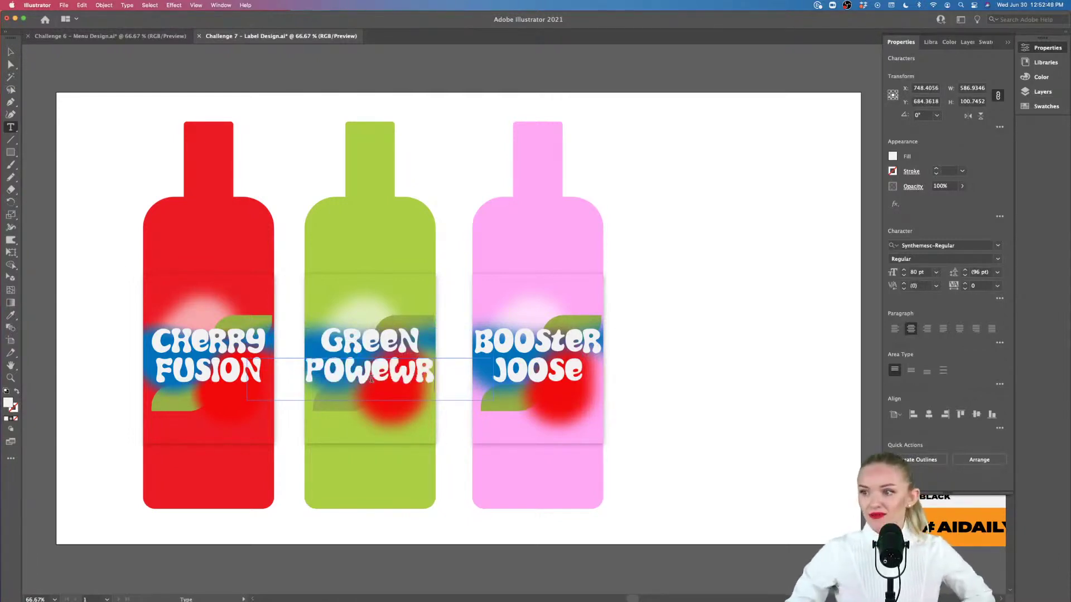
key(BackSpace)
key(BackSpace)
text(R)
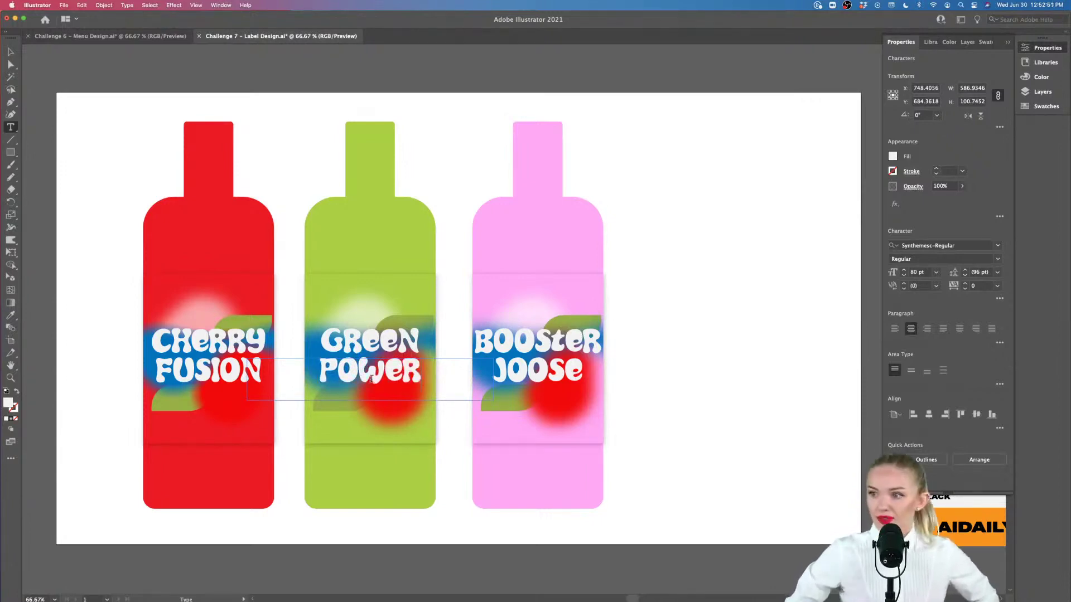
click(11, 52)
click(126, 165)
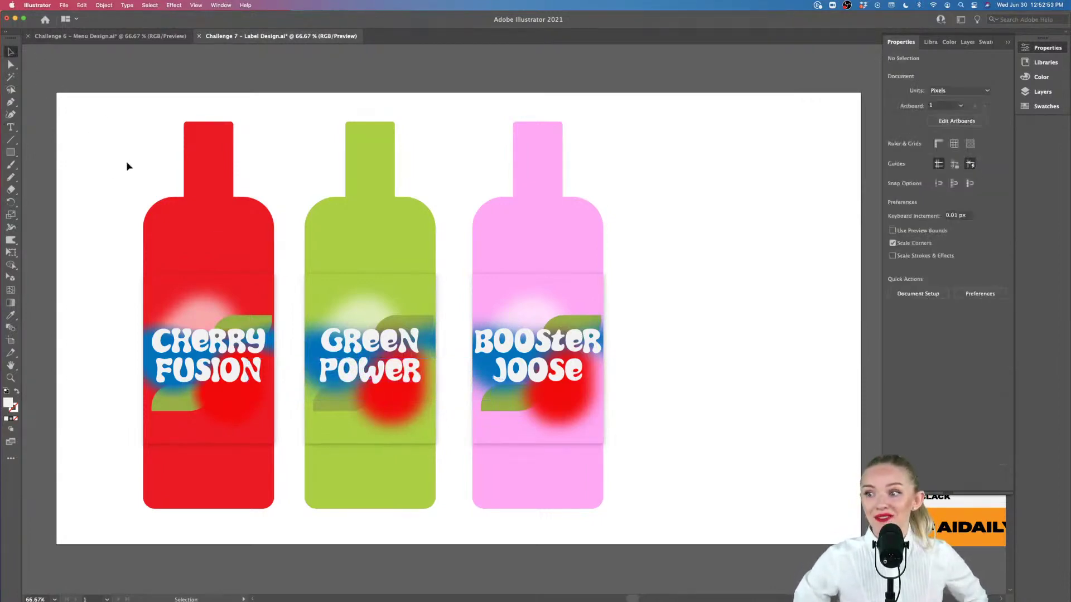
Move all three bottles together horizontally so they sit near the middle of the artboard.
scroll(128, 166, down, 1)
scroll(127, 166, up, 1)
scroll(128, 165, left, 2)
drag(649, 168, 151, 477)
mouse_move(227, 447)
mouse_down()
mouse_move(298, 450)
mouse_move(227, 446)
mouse_up()
click(323, 155)
Draw a cap rectangle about 118 by 92 px over the top of the red bottle's neck and round its upper corners.
scroll(323, 155, up, 4)
scroll(134, 144, left, 2)
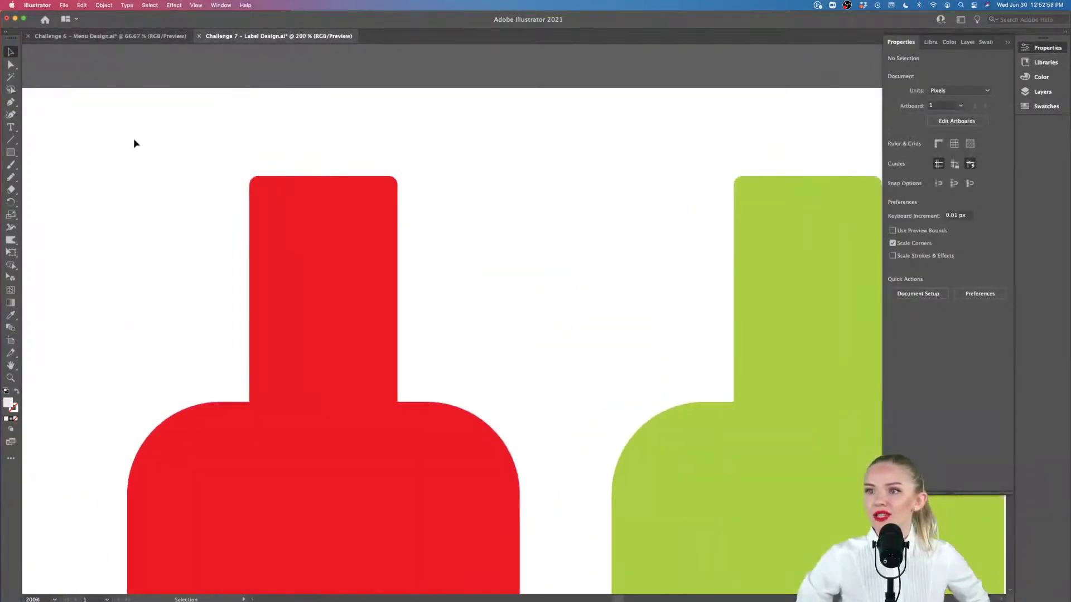
click(10, 152)
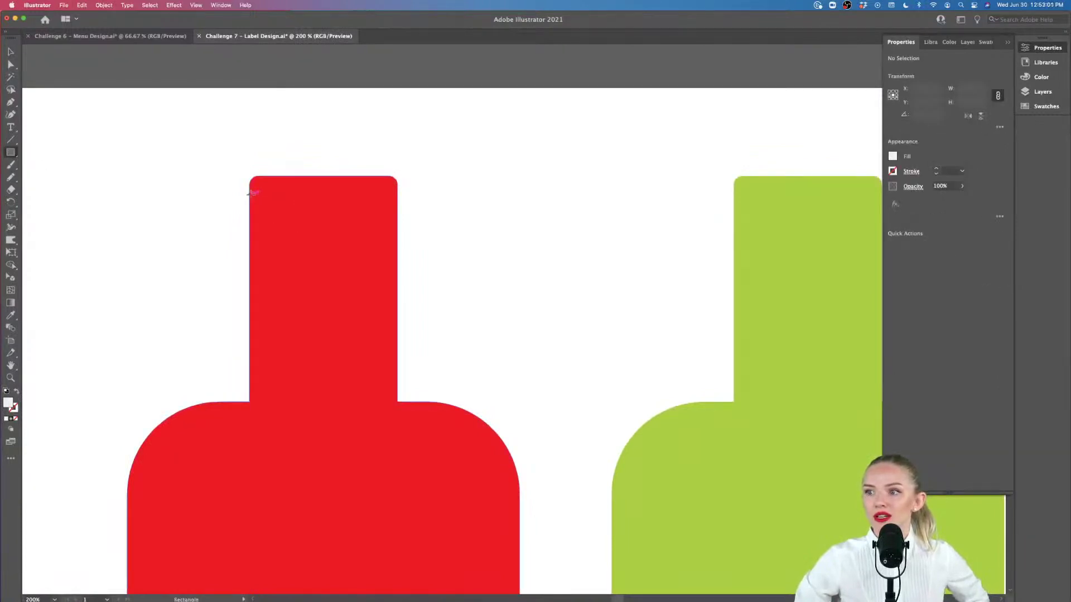
drag(249, 194, 397, 291)
drag(323, 195, 325, 176)
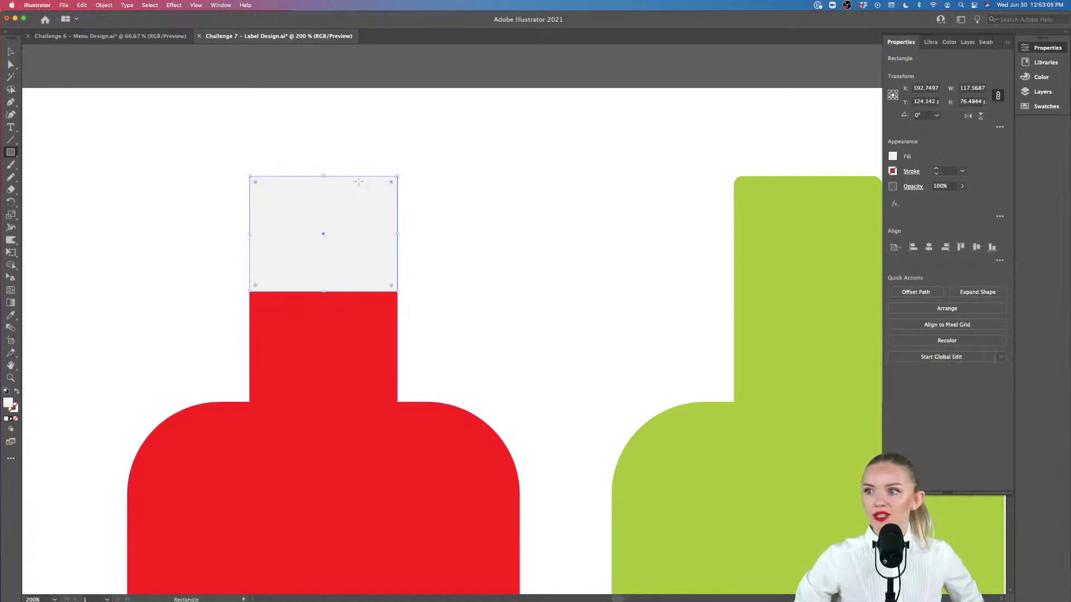
click(20, 65)
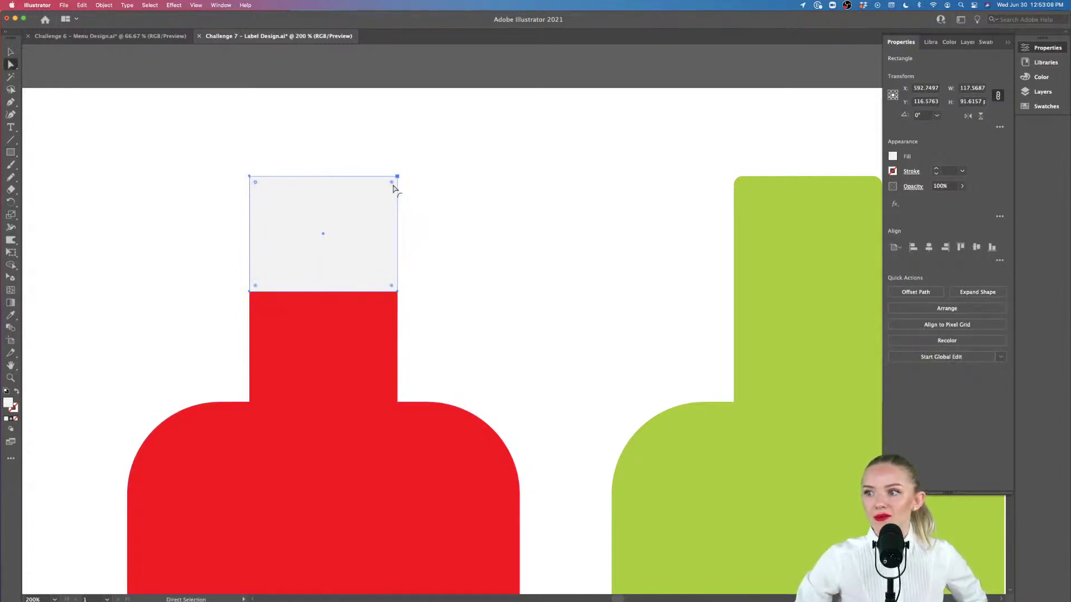
drag(391, 182, 388, 187)
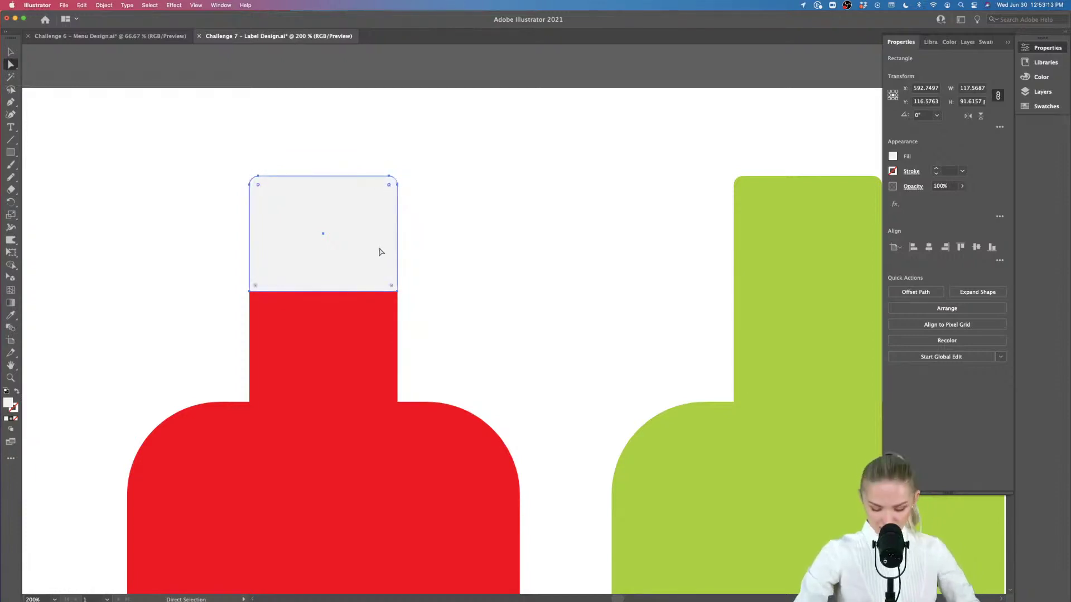
Widen the cap symmetrically about its center to about 119 px so it slightly overhangs the neck.
key(v)
scroll(391, 287, up, 2)
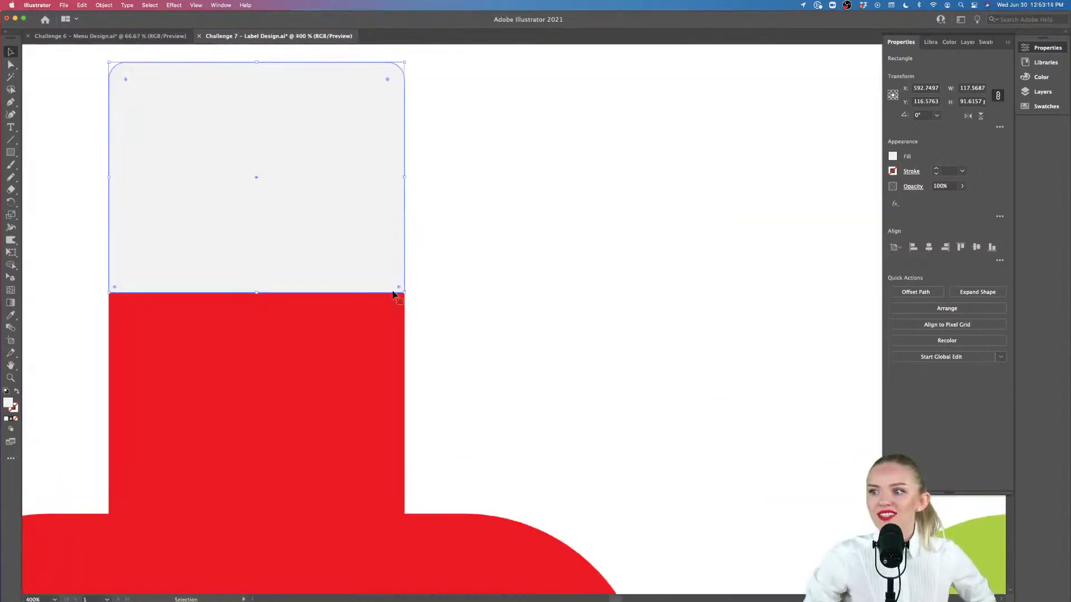
drag(395, 294, 493, 282)
drag(498, 235, 500, 235)
Recolor the cap black by sampling the wavy lines on the design assets sheet with the Eyedropper.
key(super+minus)
key(super+minus)
key(super+minus)
key(super+minus)
key(super+minus)
key(super+minus)
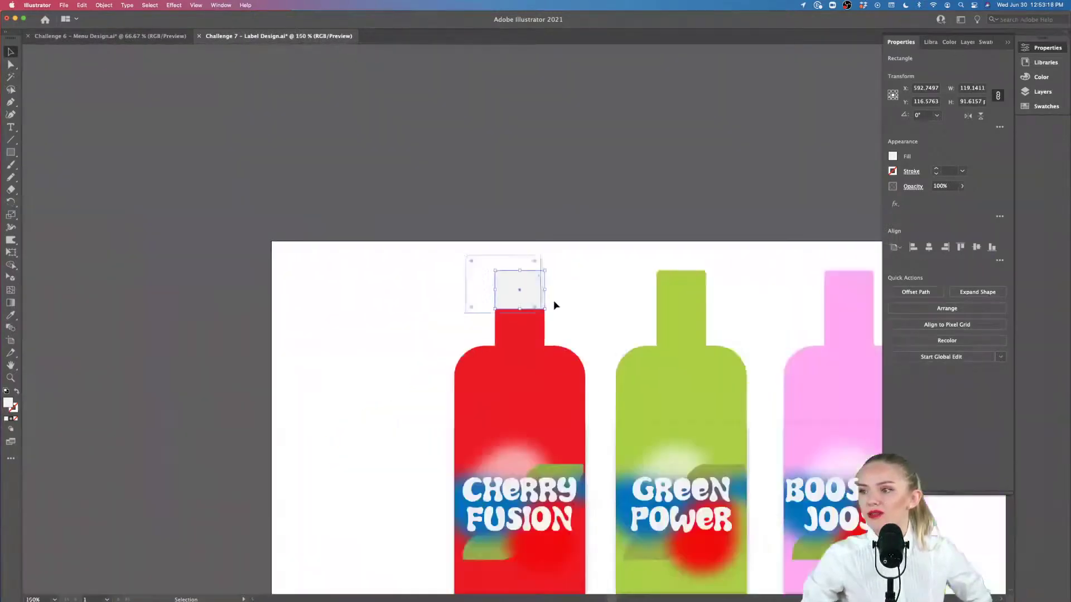
key(i)
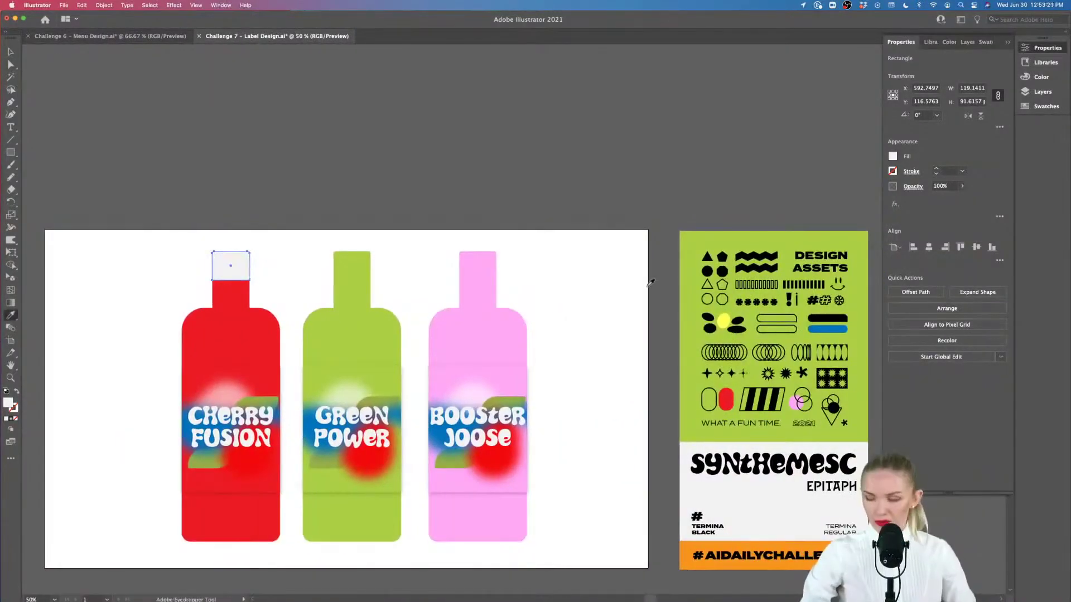
click(762, 256)
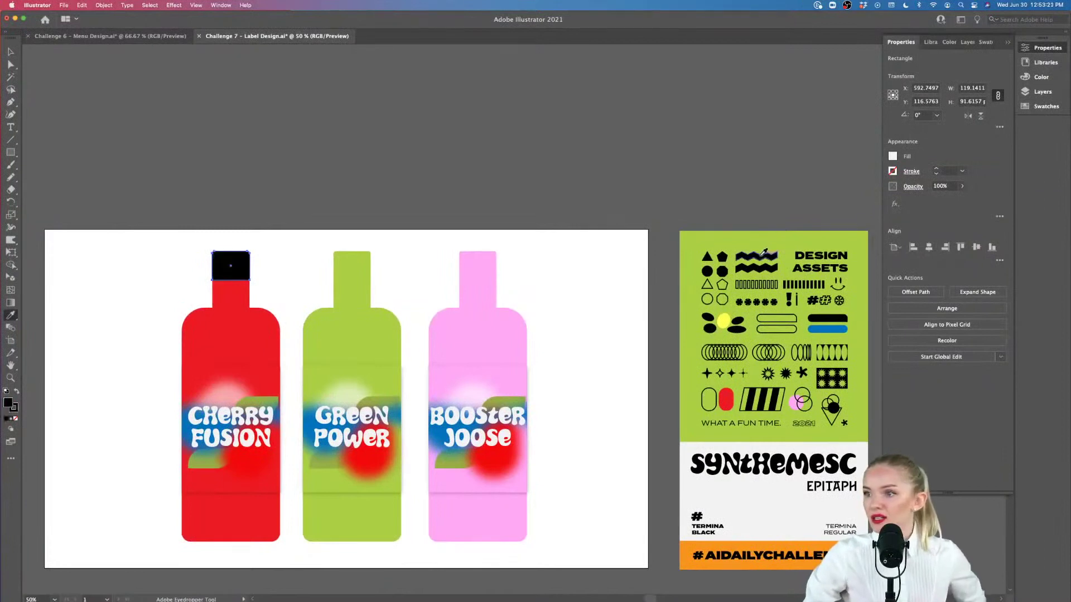
Duplicate the black cap onto the necks of the green and pink bottles.
key(v)
click(306, 287)
drag(245, 272, 366, 272)
drag(366, 274, 480, 269)
click(544, 283)
Draw a 1920 by 1080 px background rectangle covering the whole artboard.
scroll(544, 283, left, 1)
scroll(544, 284, down, 2)
scroll(544, 283, left, 3)
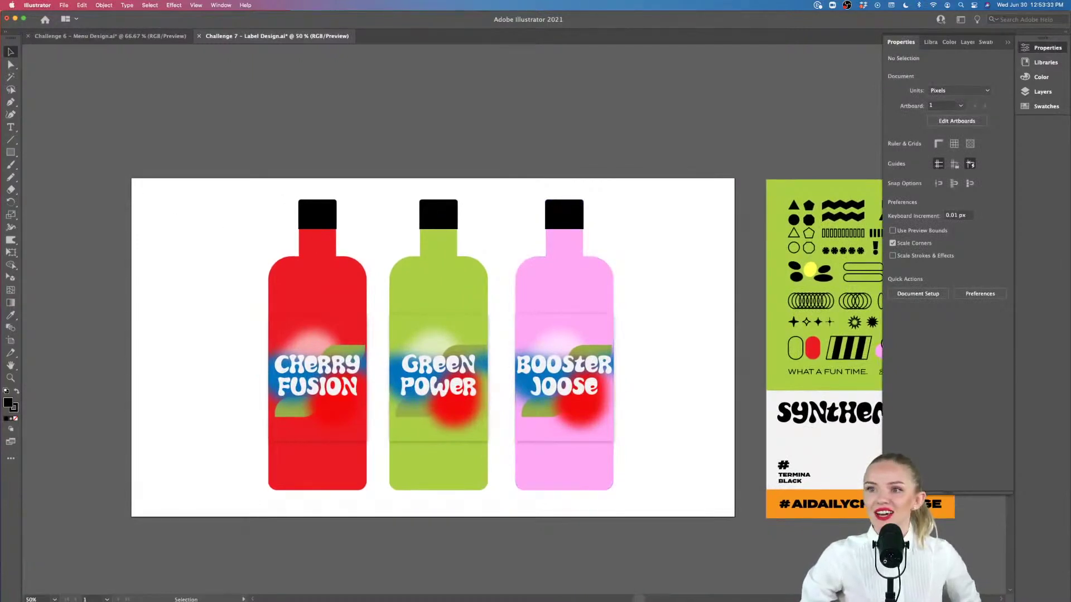
click(11, 153)
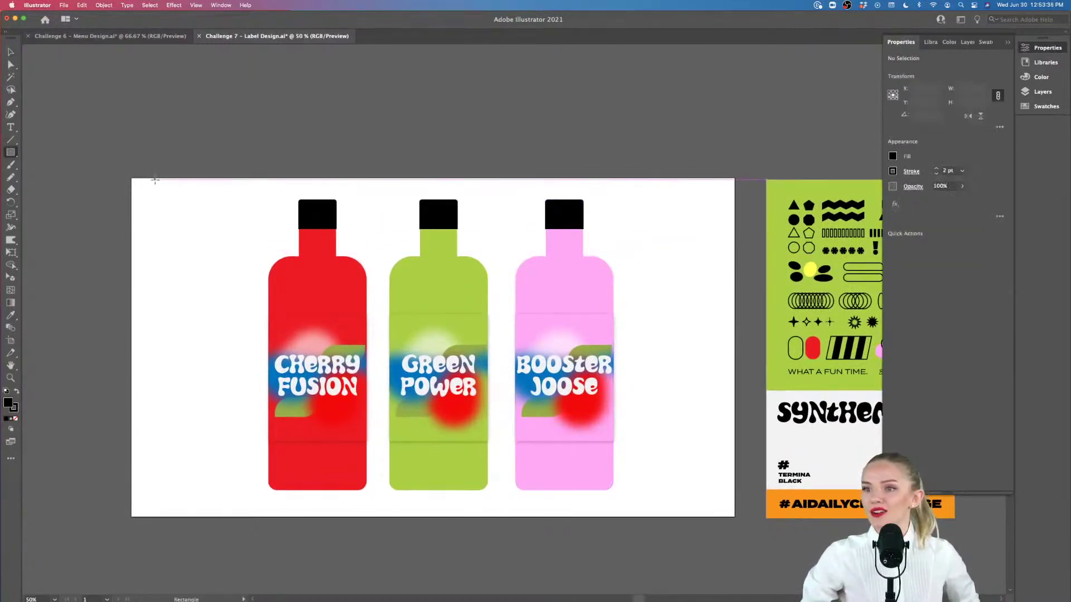
drag(131, 177, 734, 516)
Recolor the background rectangle with the orange sampled from the design assets sheet's #AIDAILYCHALLENGE strip.
scroll(635, 490, right, 5)
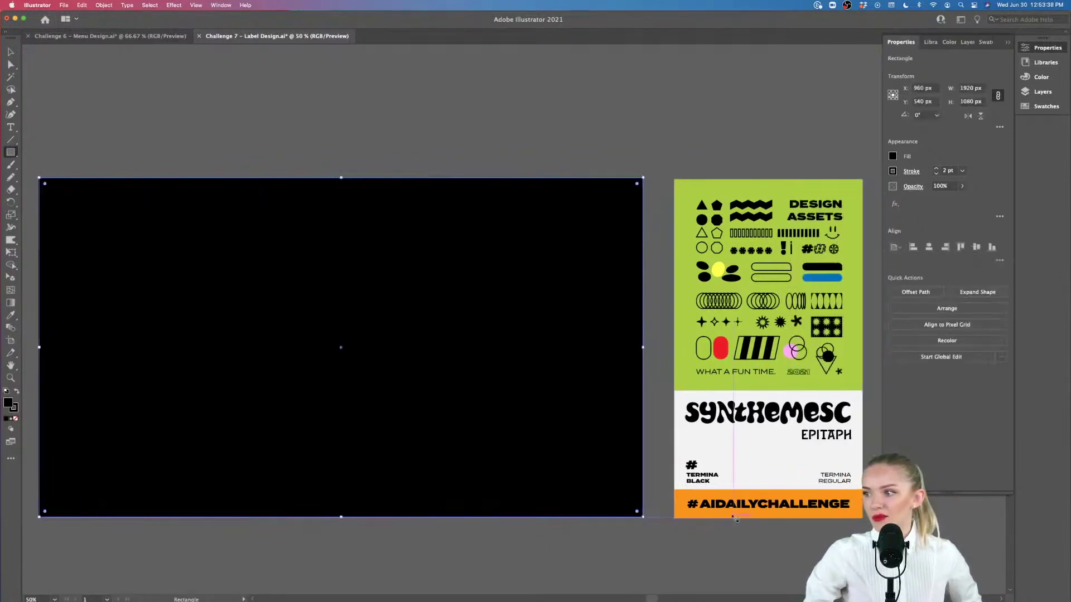
key(i)
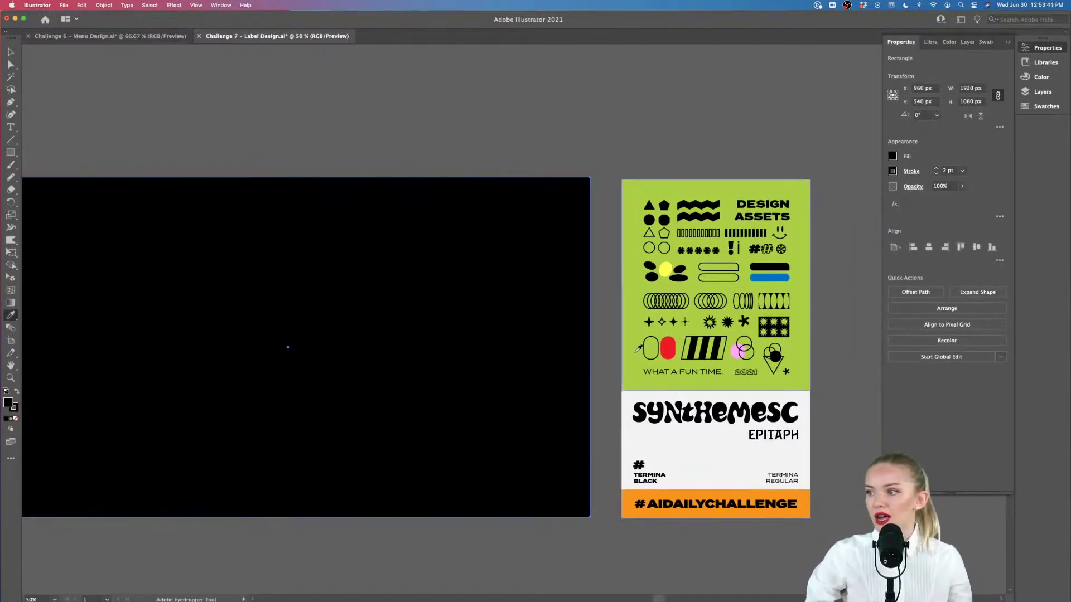
click(637, 349)
click(690, 494)
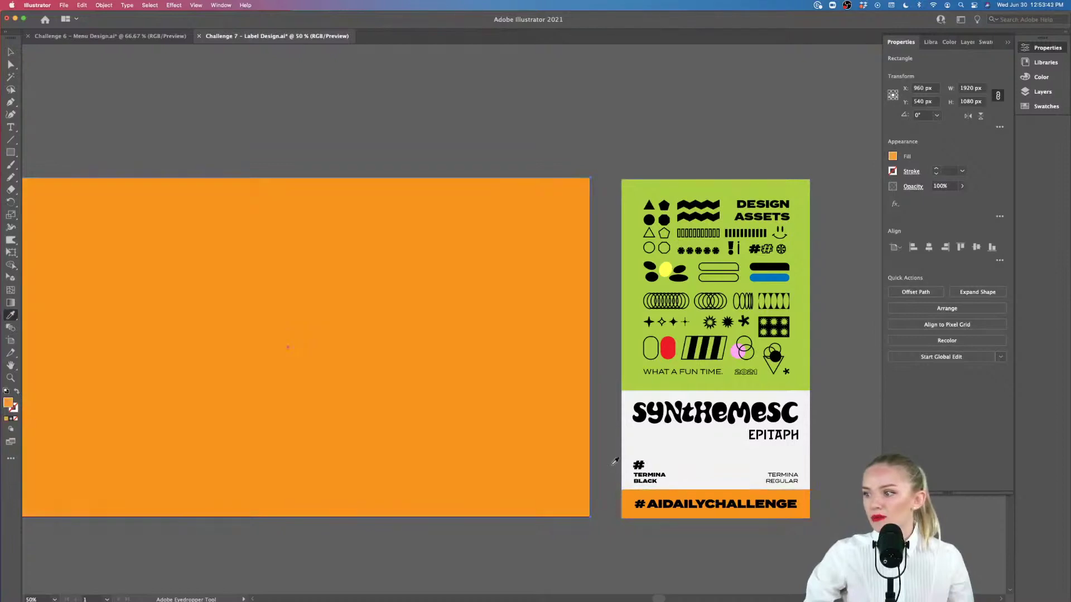
Send the orange background rectangle behind the bottles and deselect it.
scroll(492, 427, left, 5)
key(v)
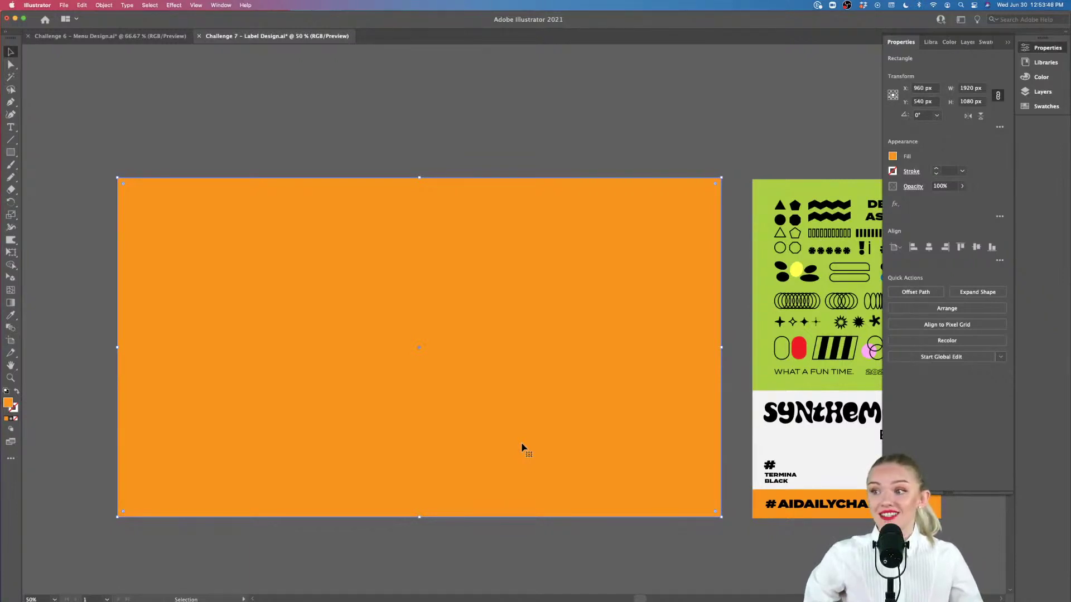
right_click(522, 447)
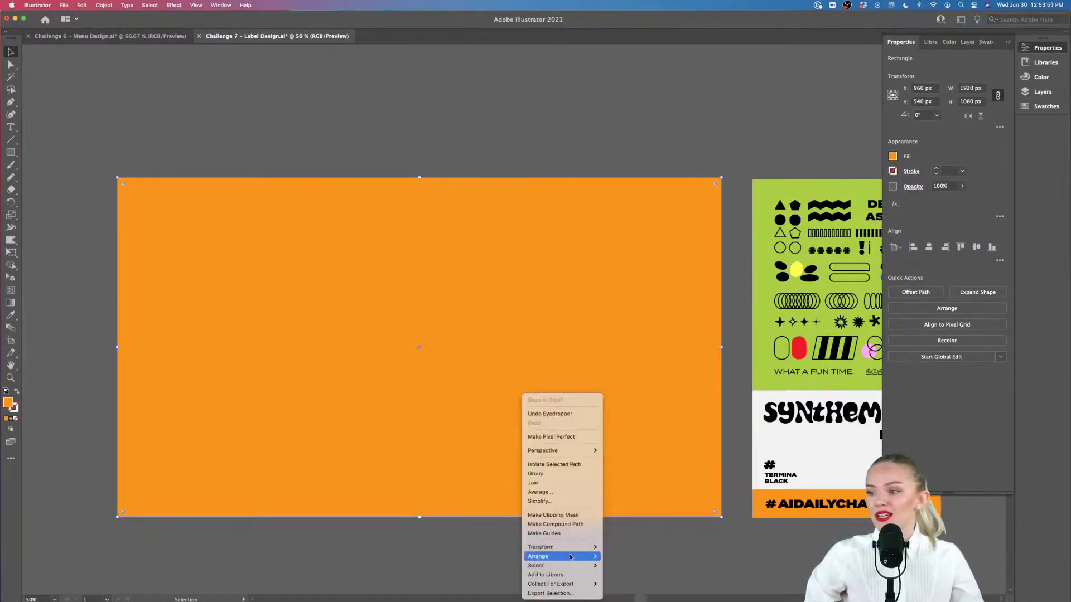
mouse_move(558, 557)
click(640, 580)
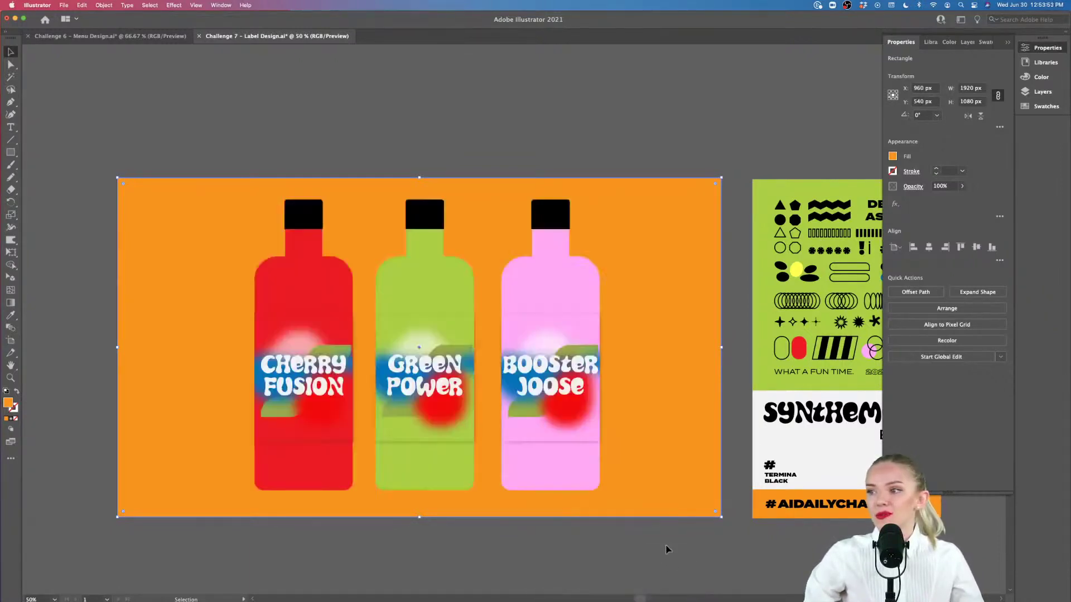
click(667, 550)
Add three gradient mesh points to the orange background: near the upper-left corner, the upper-right side and the lower-left area.
scroll(667, 549, right, 2)
scroll(667, 549, right, 3)
scroll(665, 446, left, 2)
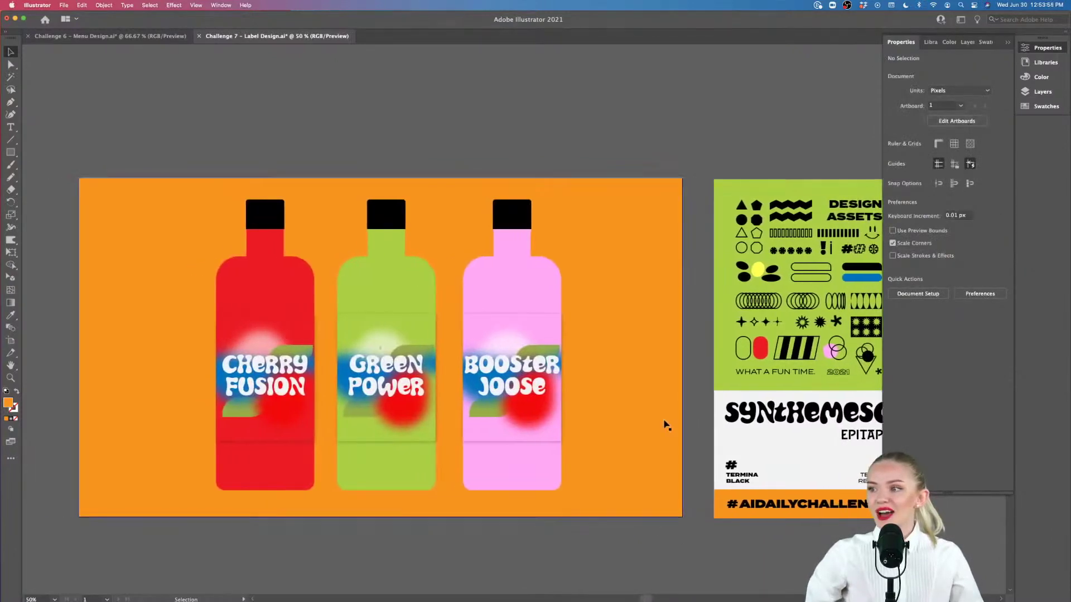
click(655, 414)
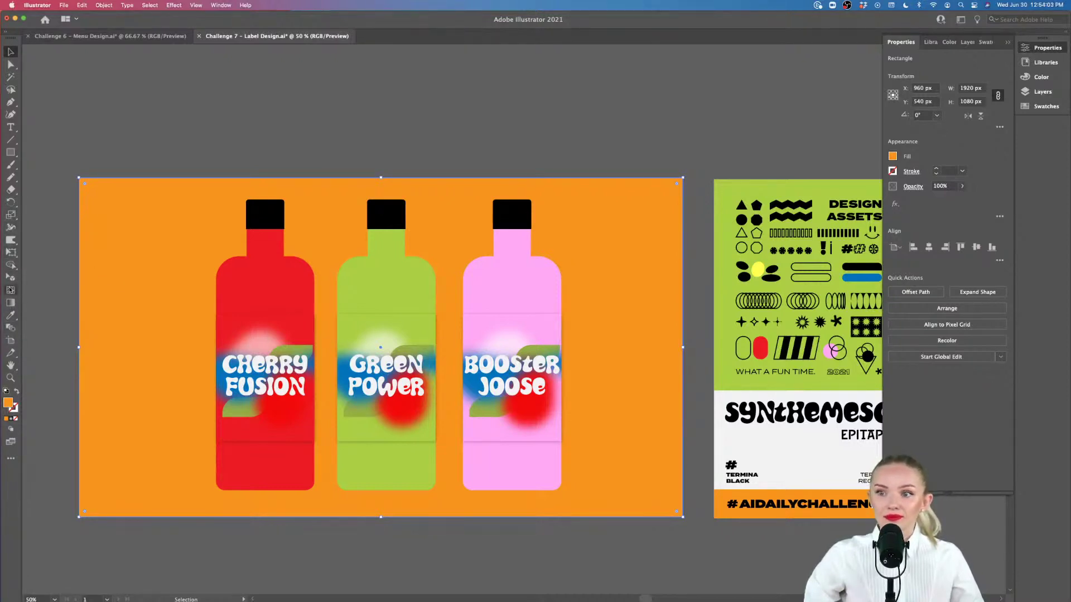
click(10, 290)
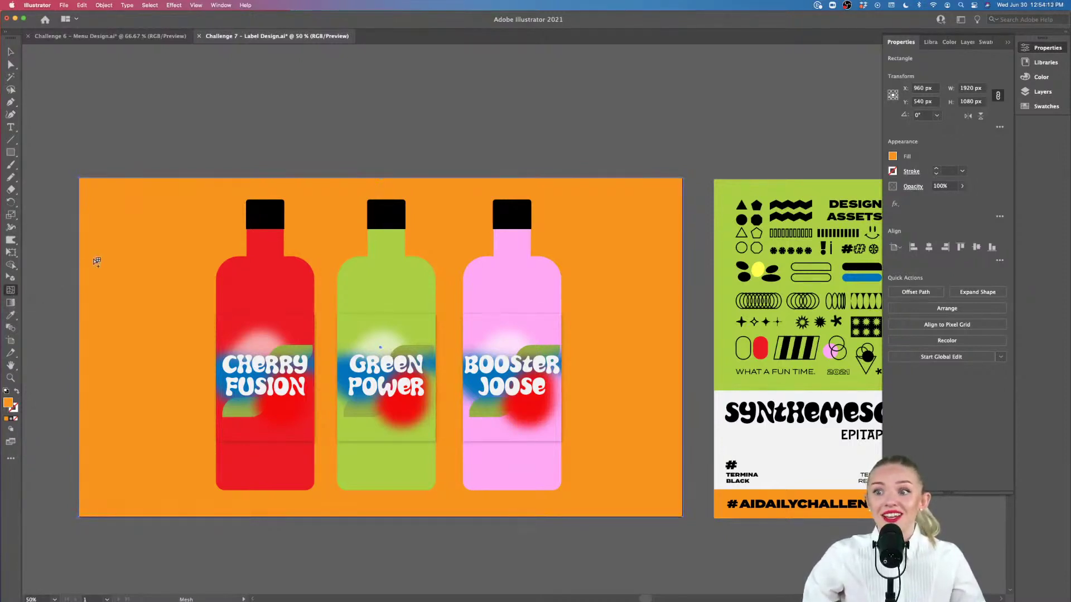
click(128, 212)
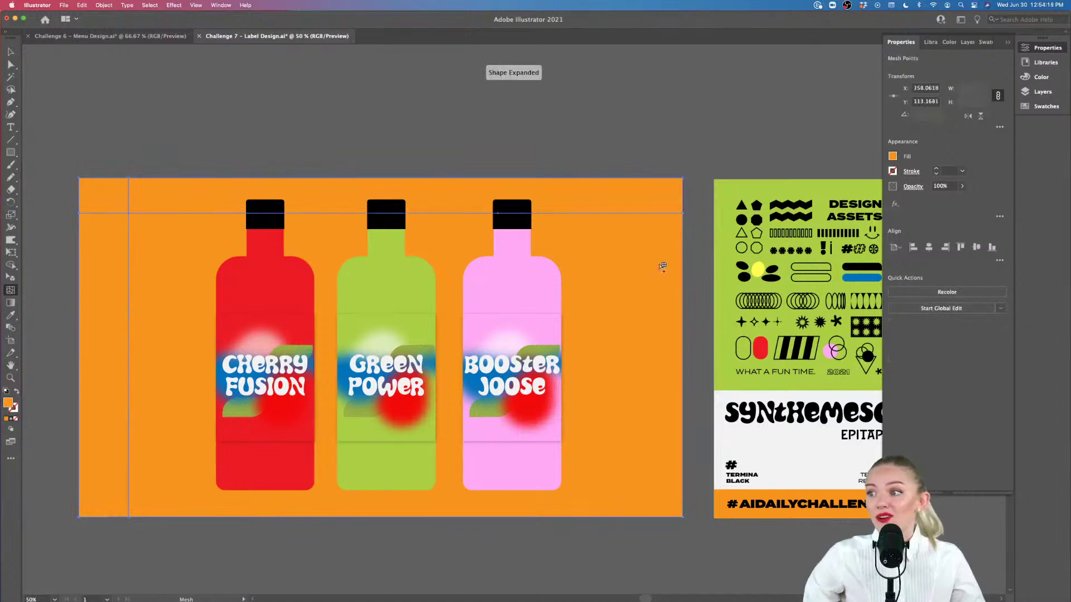
click(642, 264)
click(185, 468)
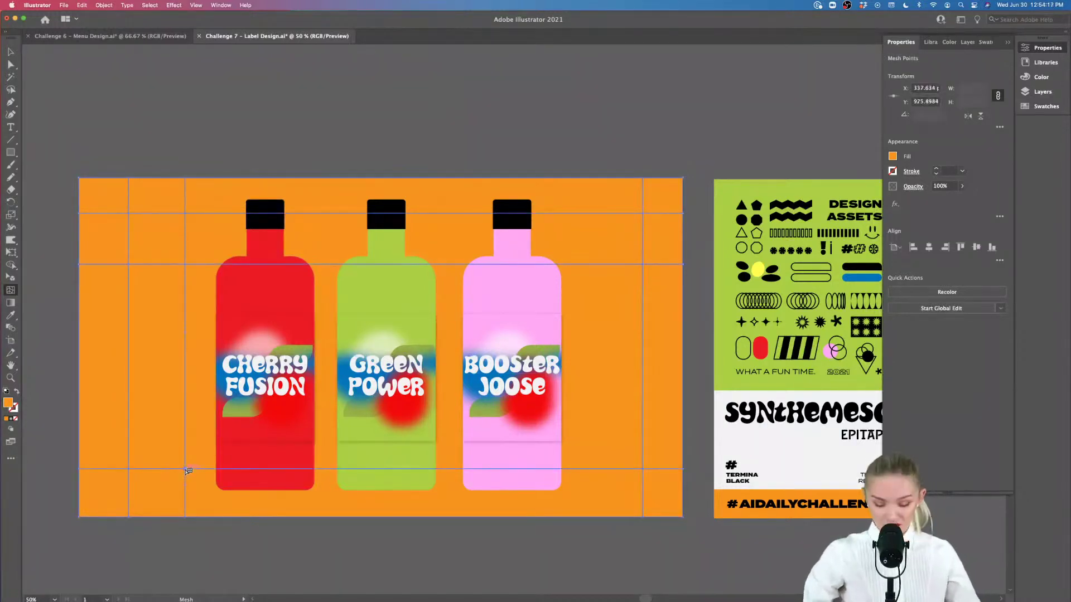
Color the mesh points around the background's upper-left area green, sampled from the design assets sheet with the Eyedropper.
key(v)
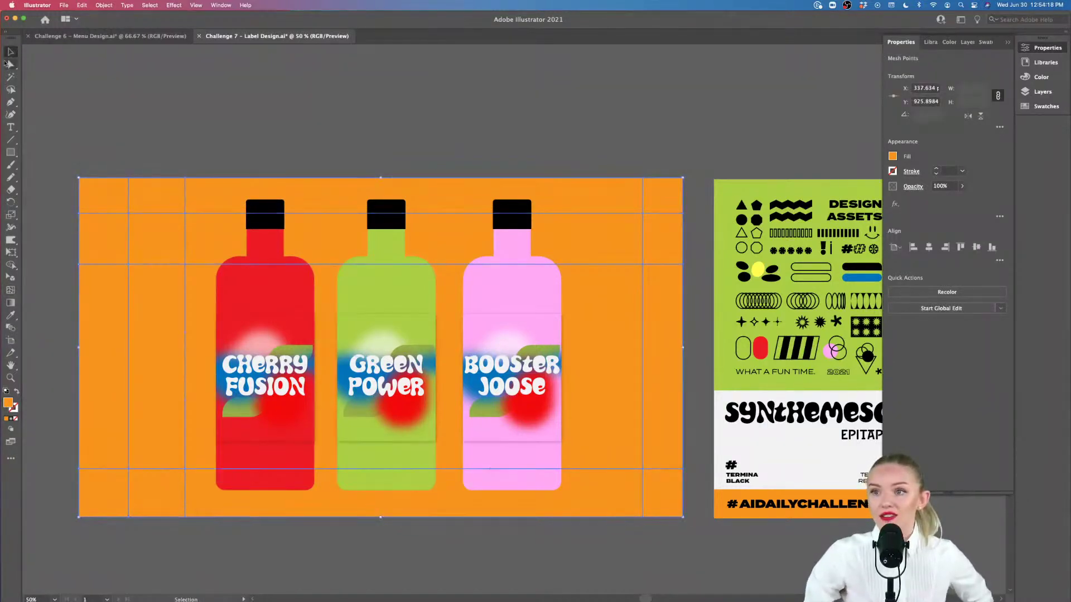
click(11, 66)
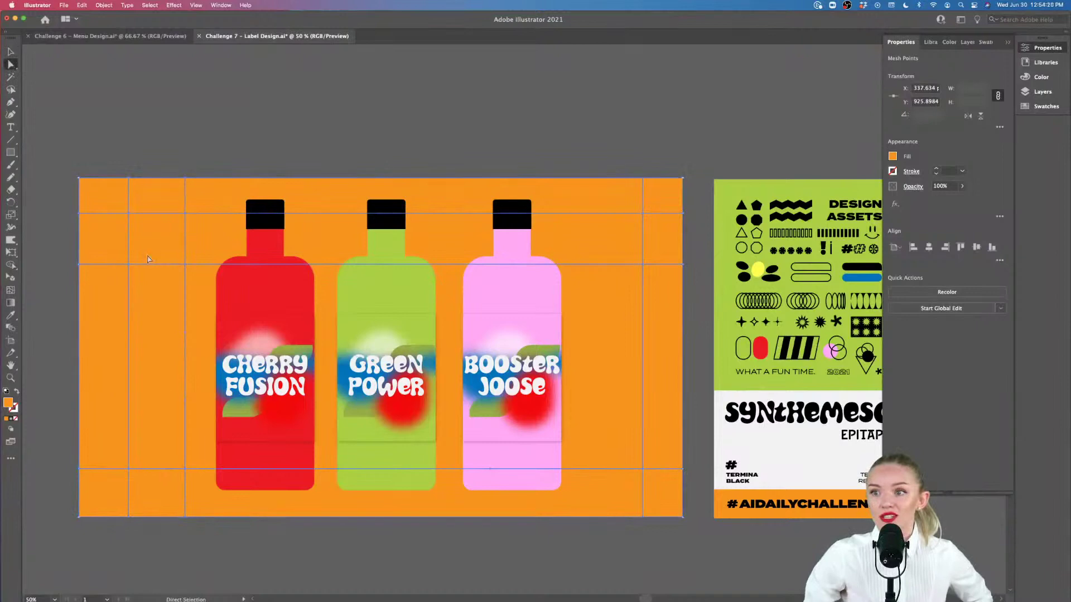
click(179, 215)
click(132, 233)
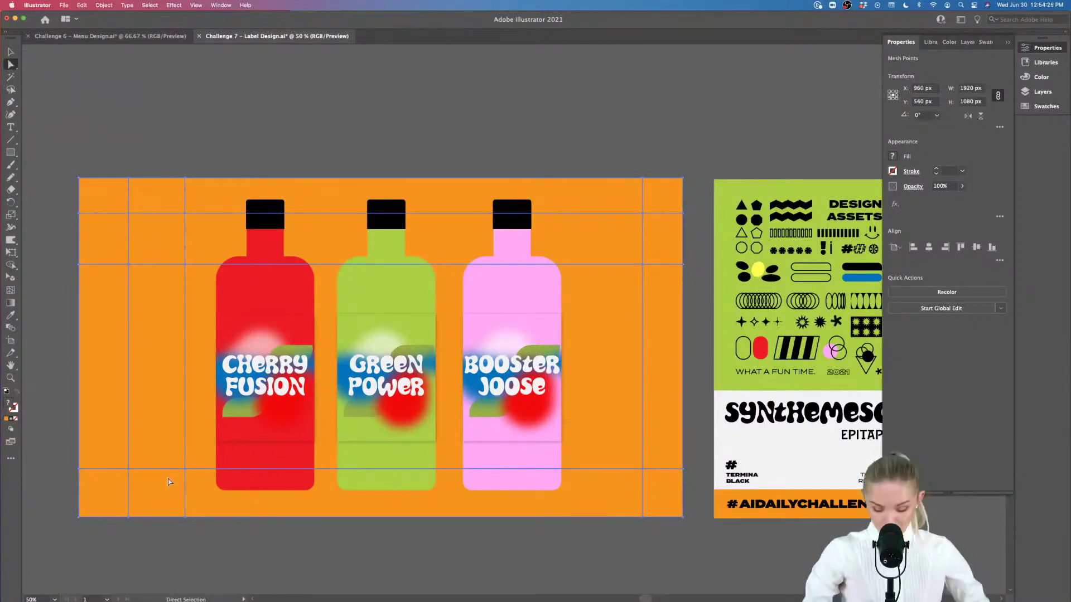
key(i)
click(725, 374)
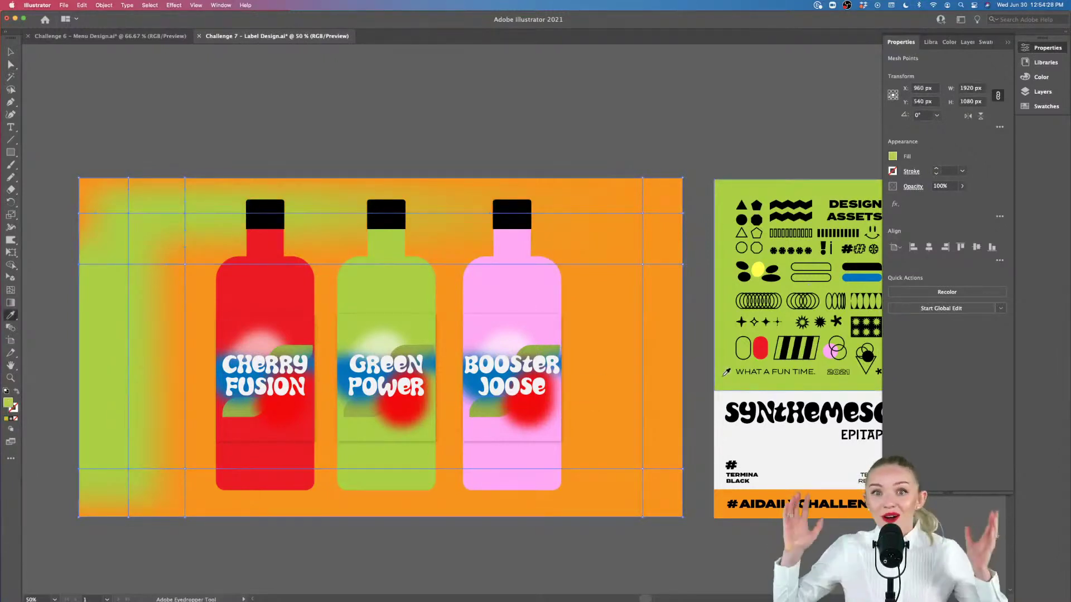
key(v)
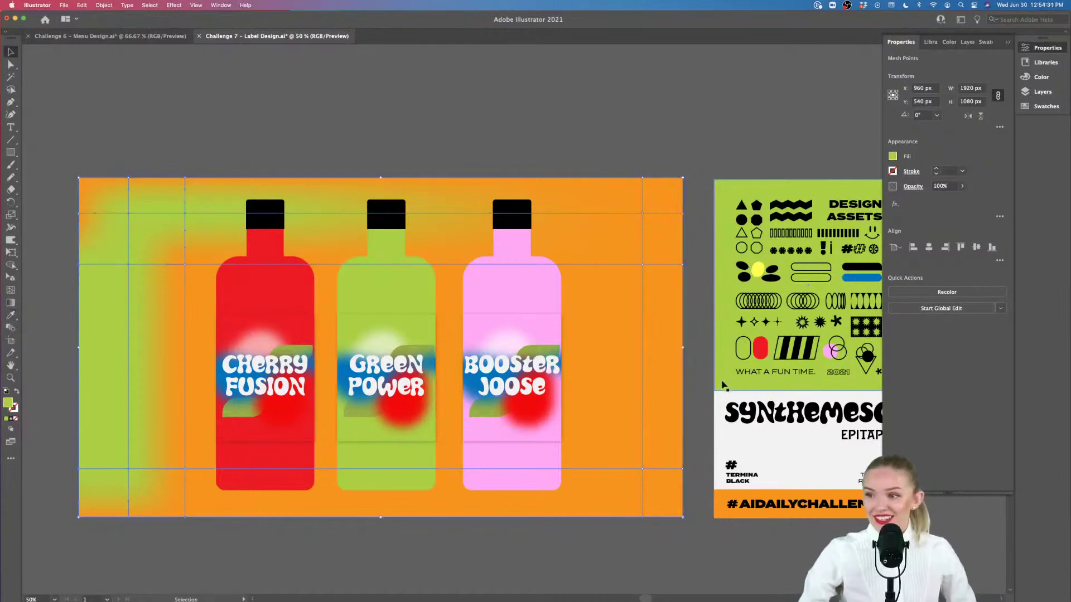
click(643, 265)
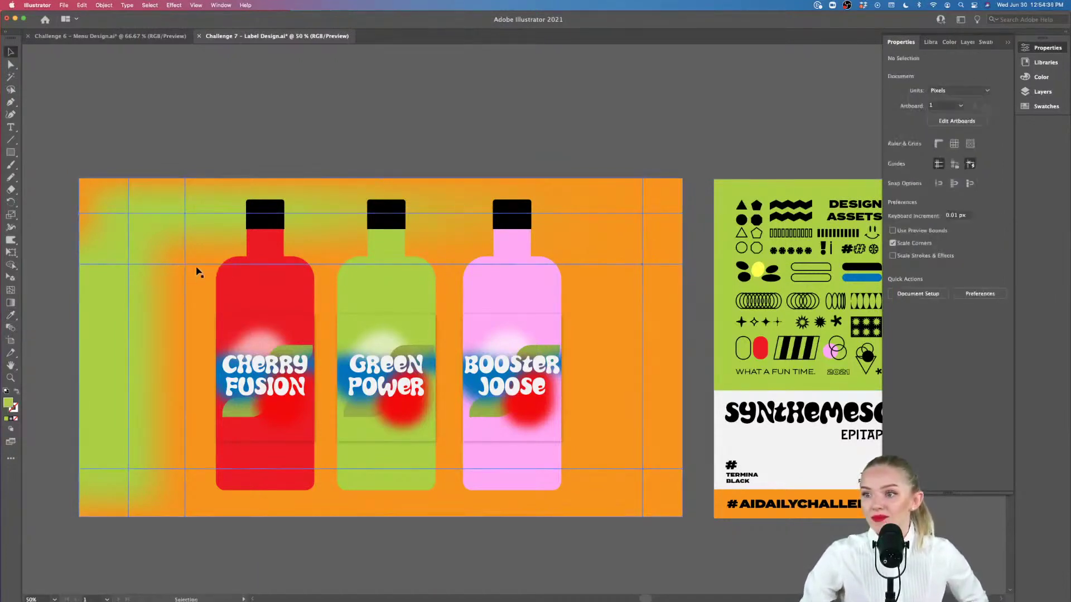
key(ctrl+shift+a)
key(i)
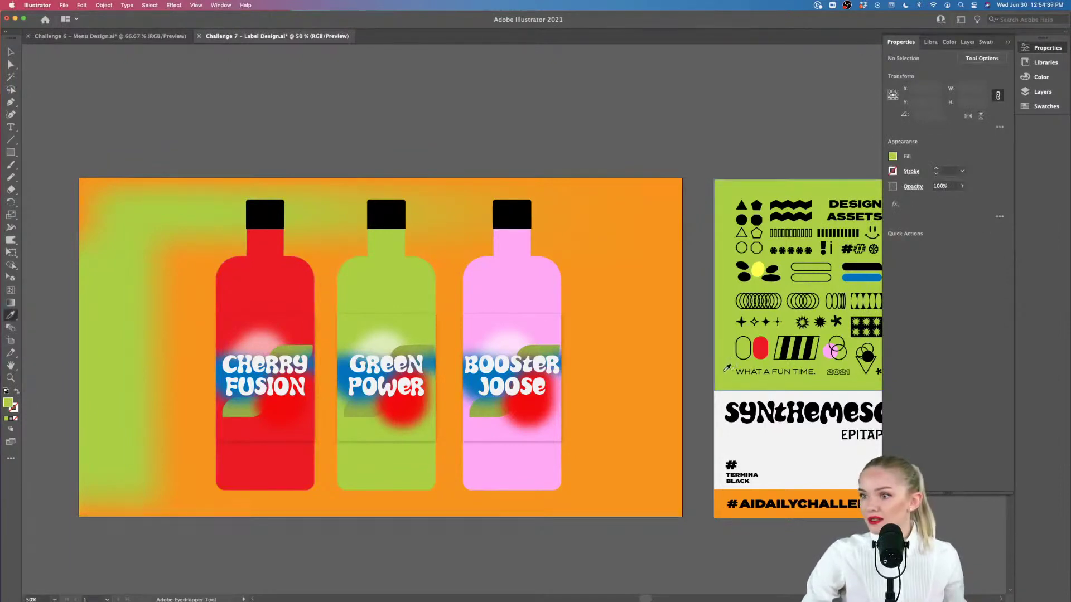
key(v)
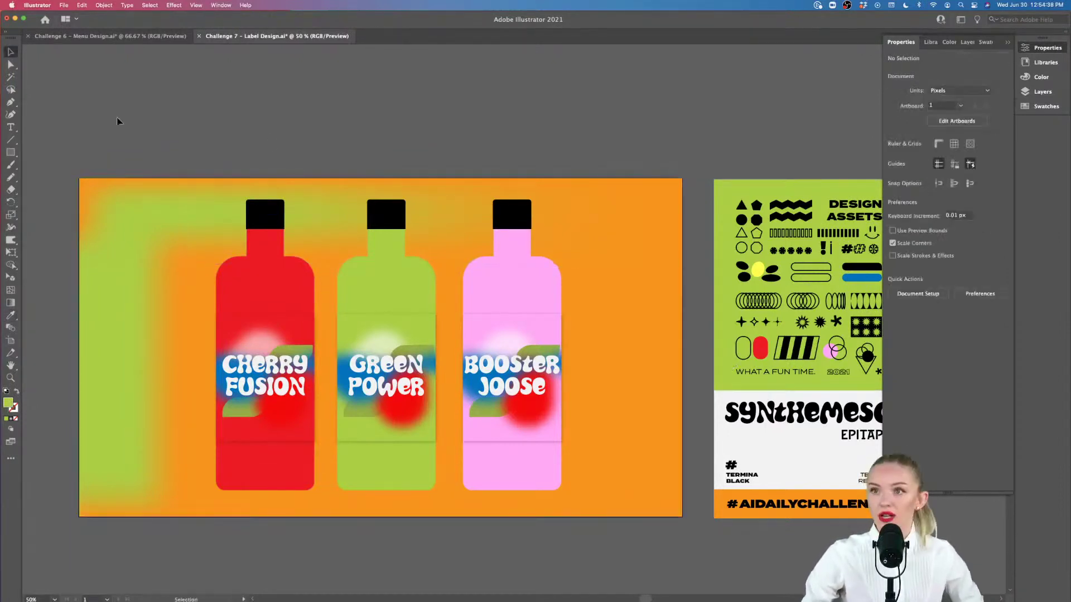
Color the mesh points along the line level with the bottle shoulders with the green from the design assets sheet.
click(10, 65)
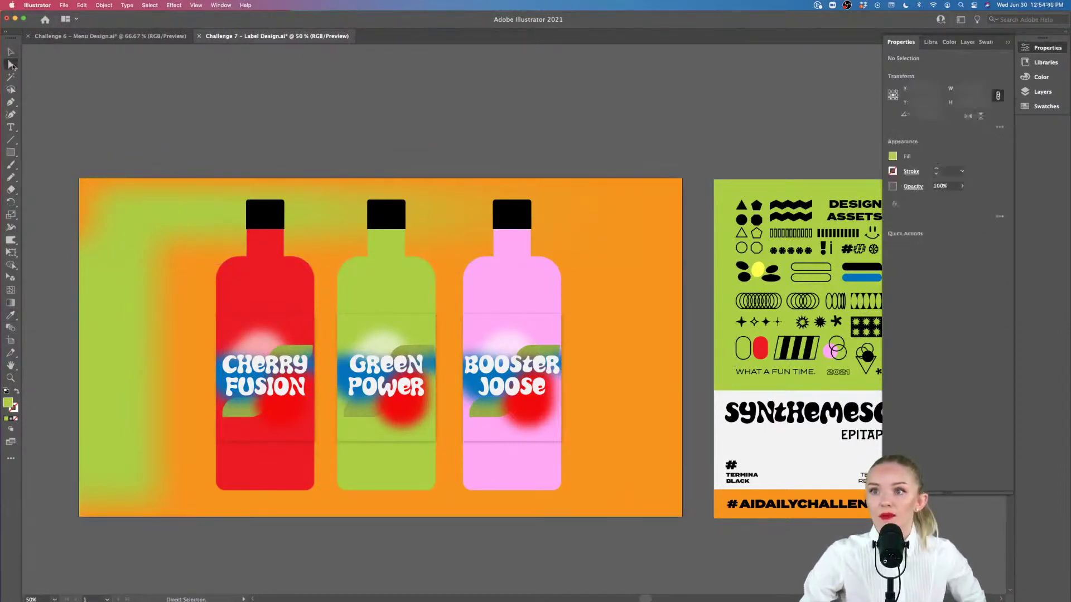
click(641, 266)
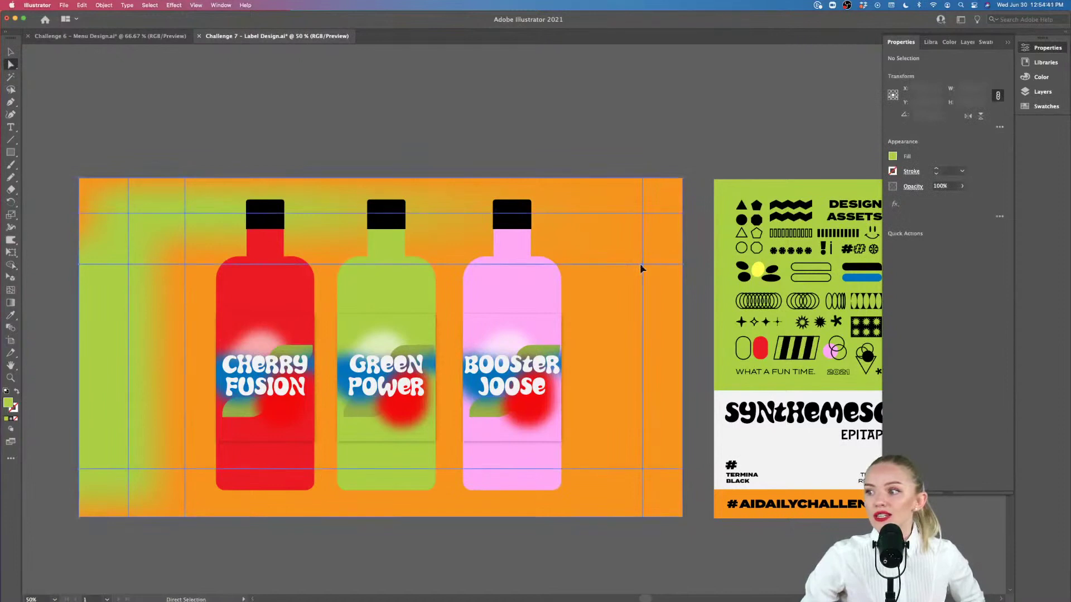
click(185, 267)
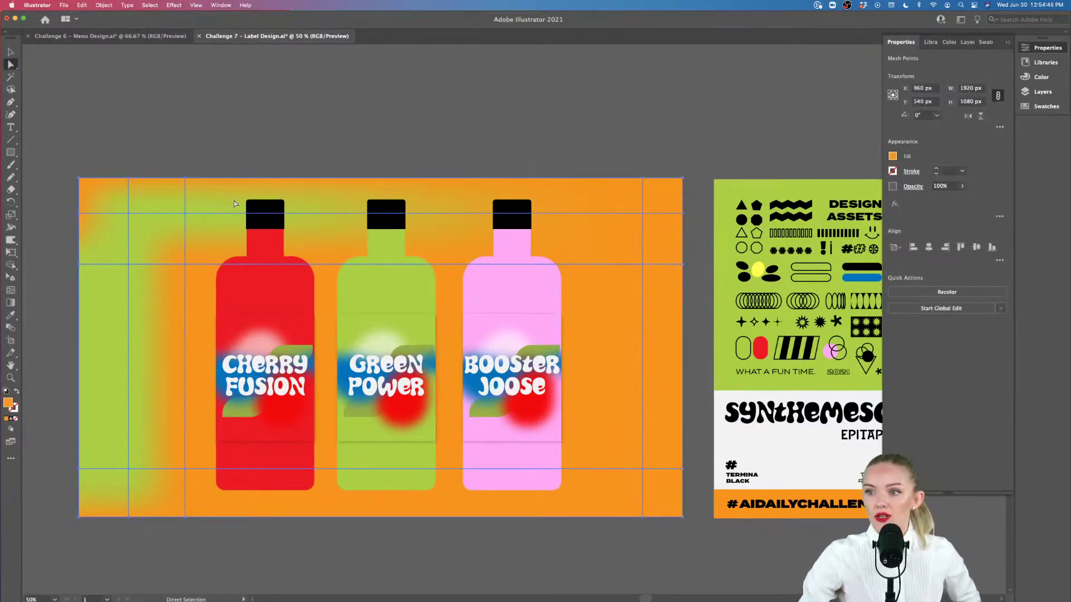
key(v)
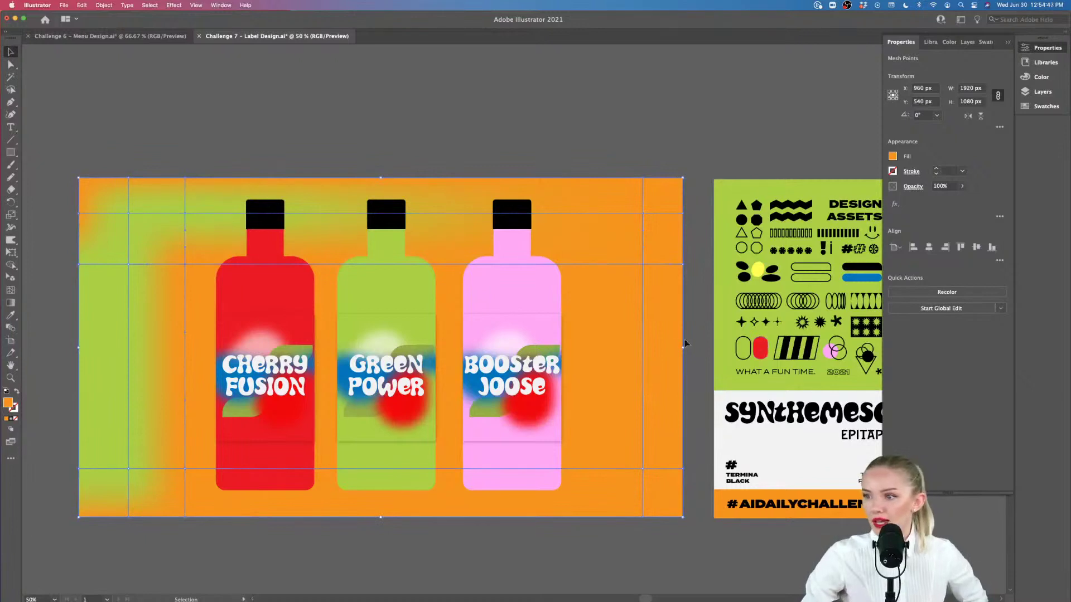
key(i)
click(725, 190)
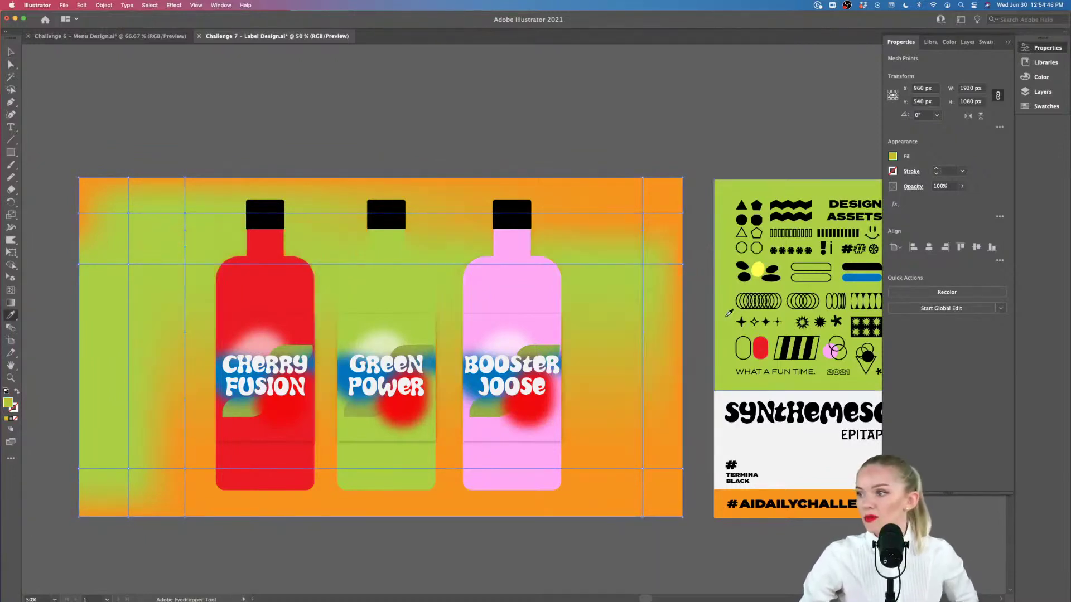
Reshape the background mesh with Direct Selection: move the point beside the red bottle's shoulder down-right, the lower-right point up-left and the upper-right points outward and inward.
key(v)
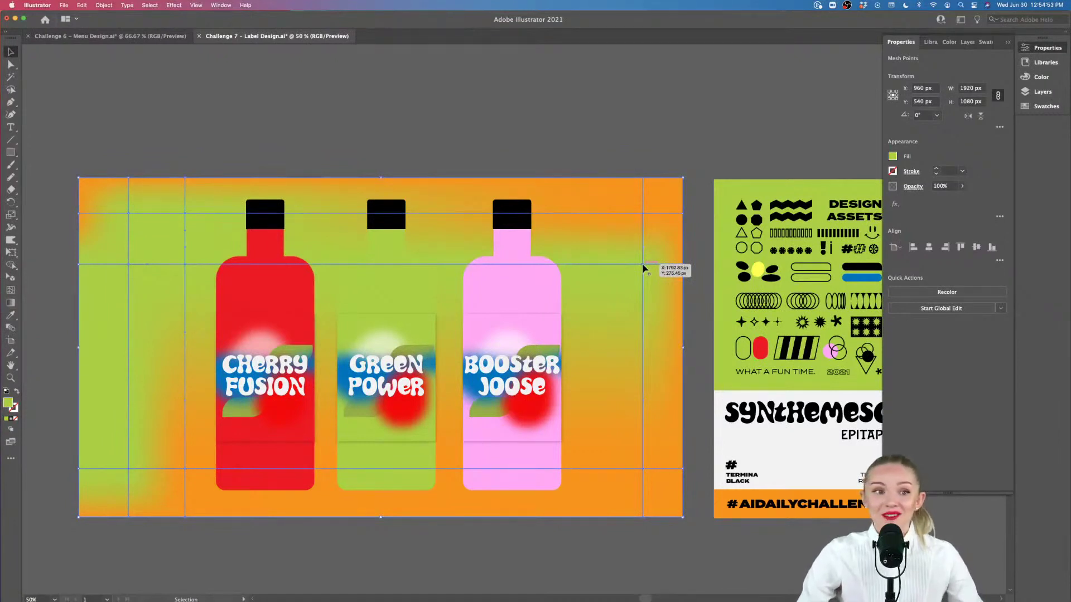
click(11, 64)
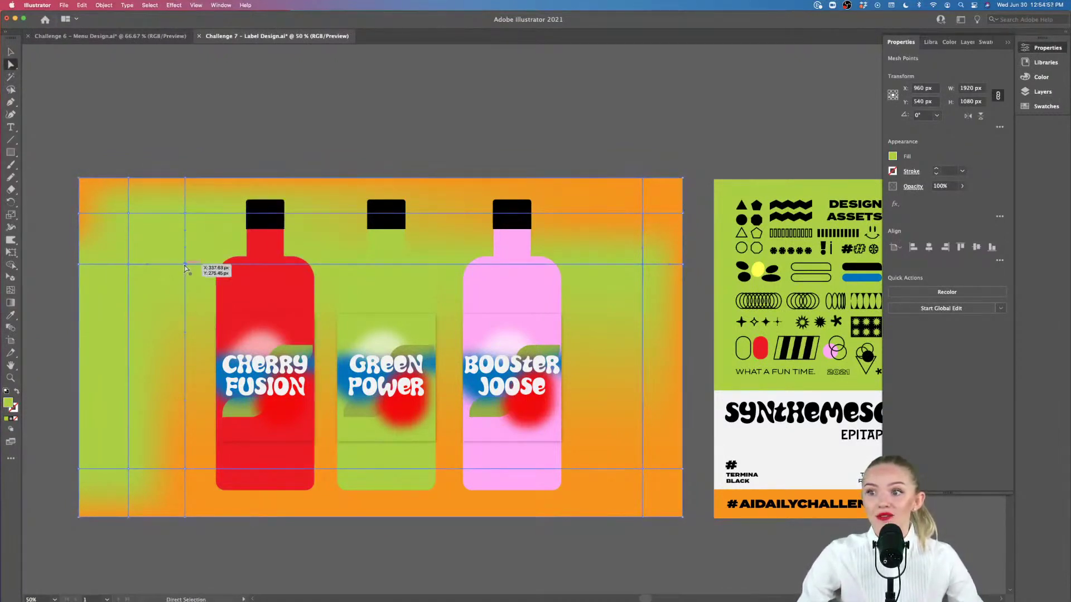
drag(184, 267, 214, 324)
drag(643, 470, 597, 400)
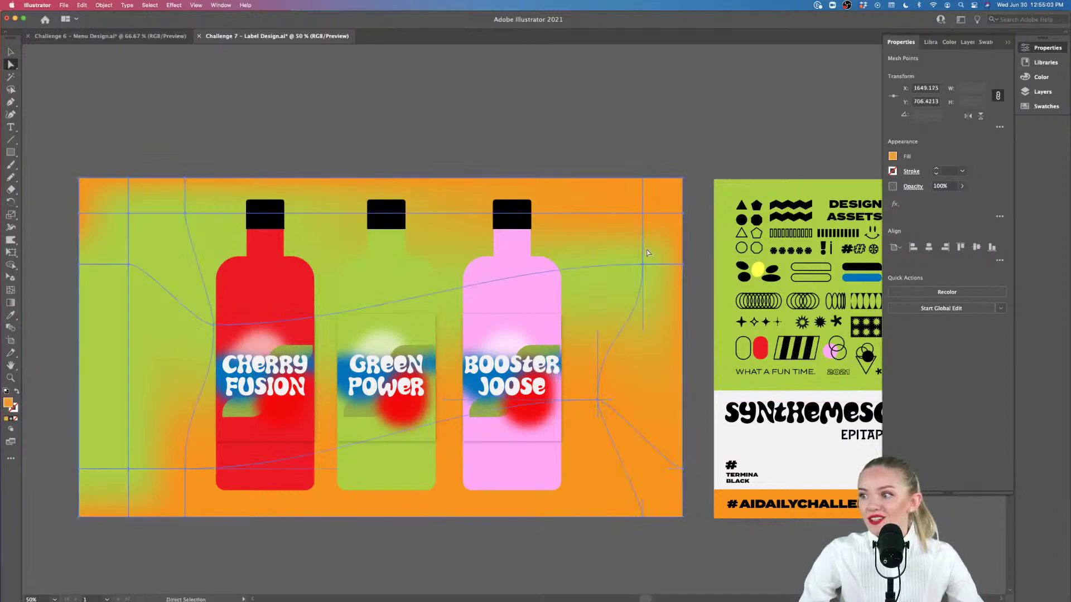
drag(643, 266, 656, 190)
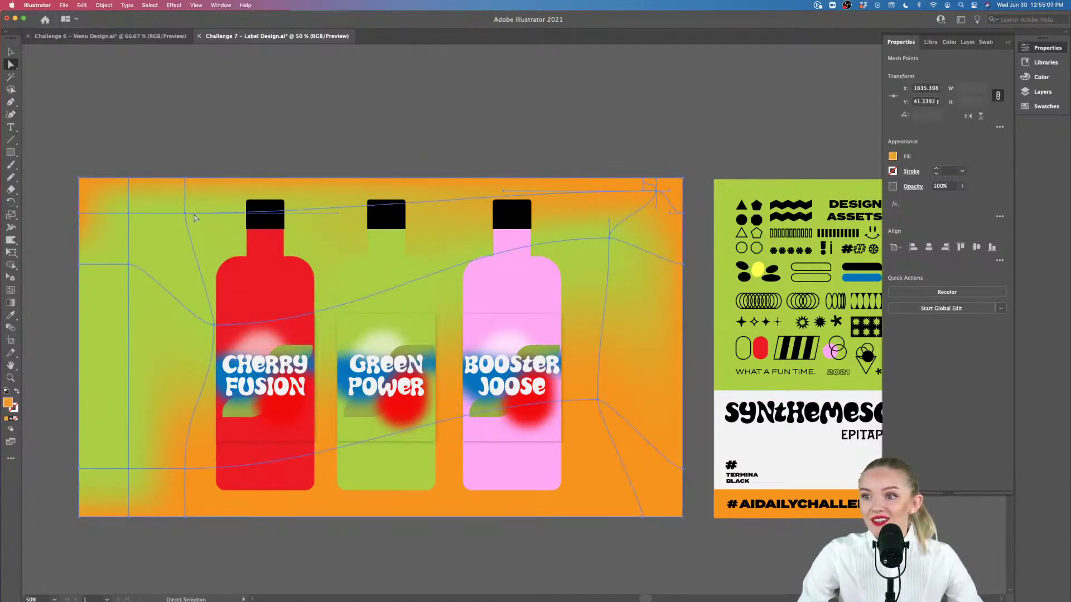
Move the upper-left inner mesh point onto the red bottle's neck, the left-side point down, and the lower-left inner point to the red bottle's base.
drag(185, 213, 255, 241)
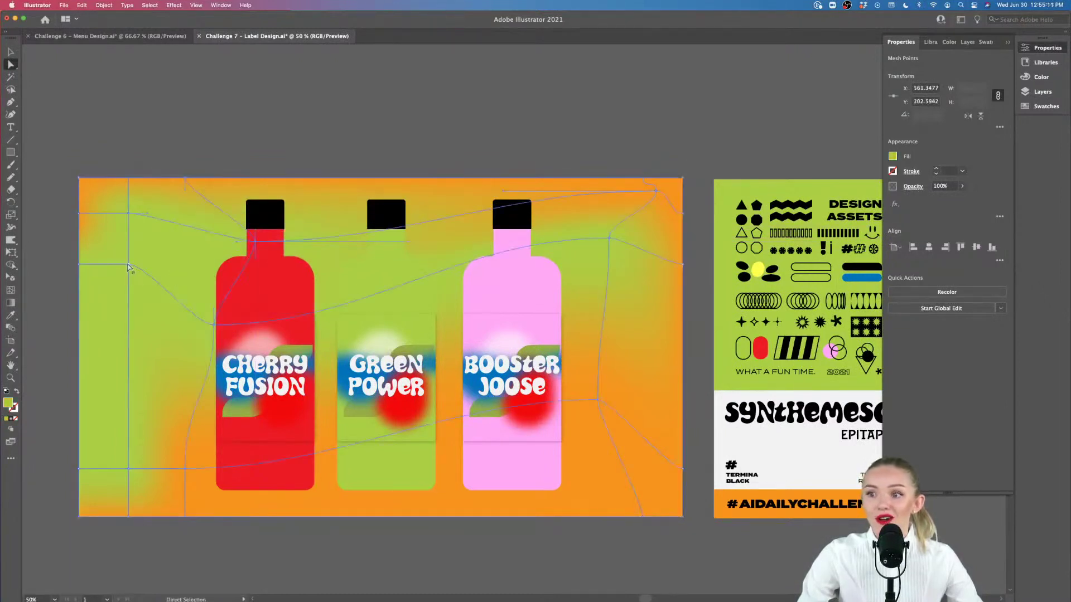
drag(128, 266, 119, 309)
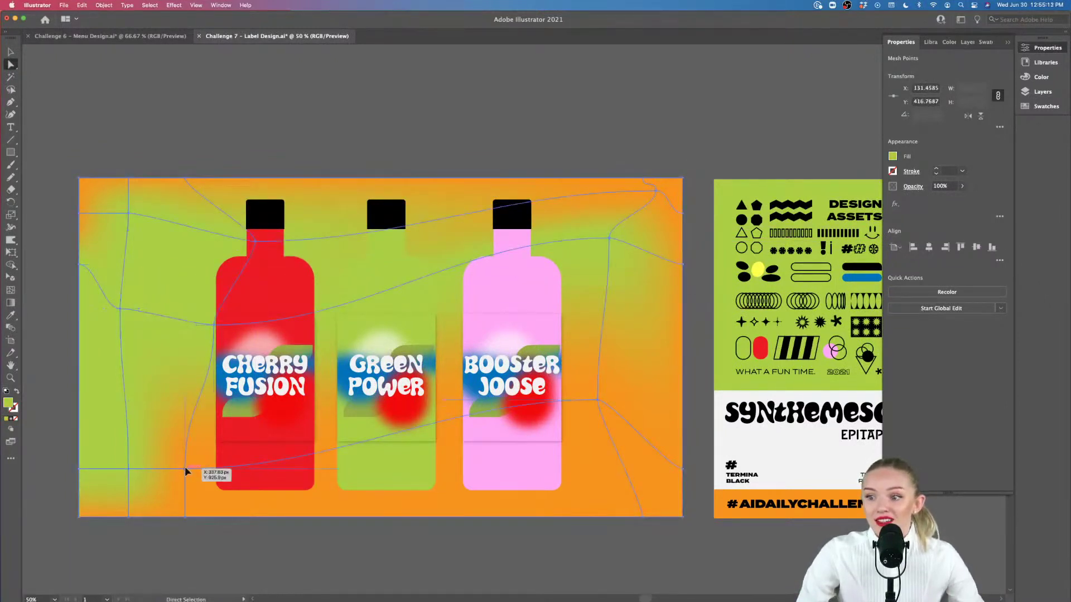
drag(185, 471, 235, 490)
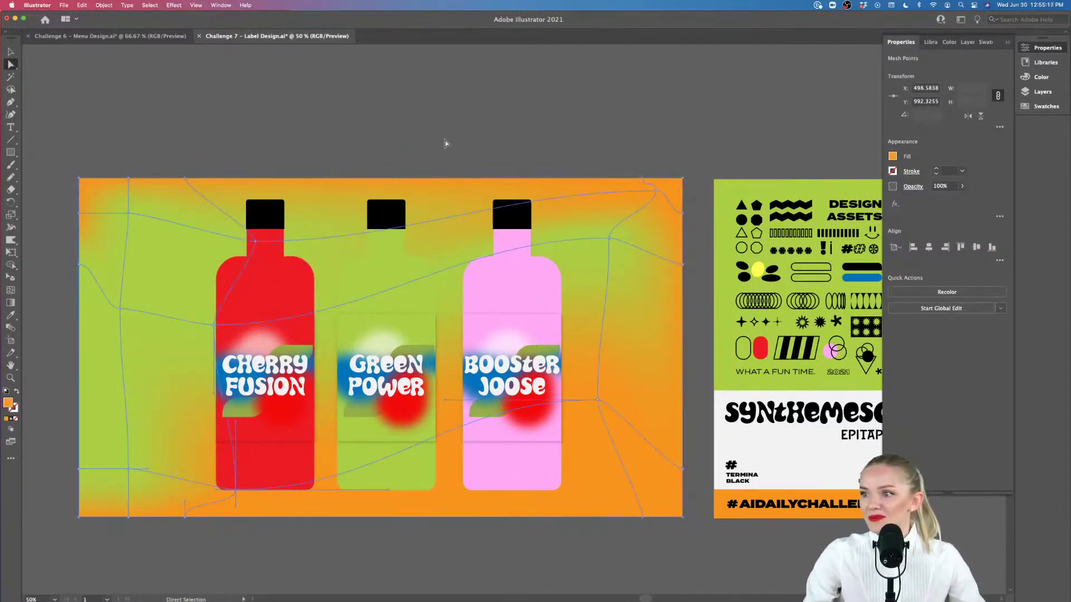
click(256, 246)
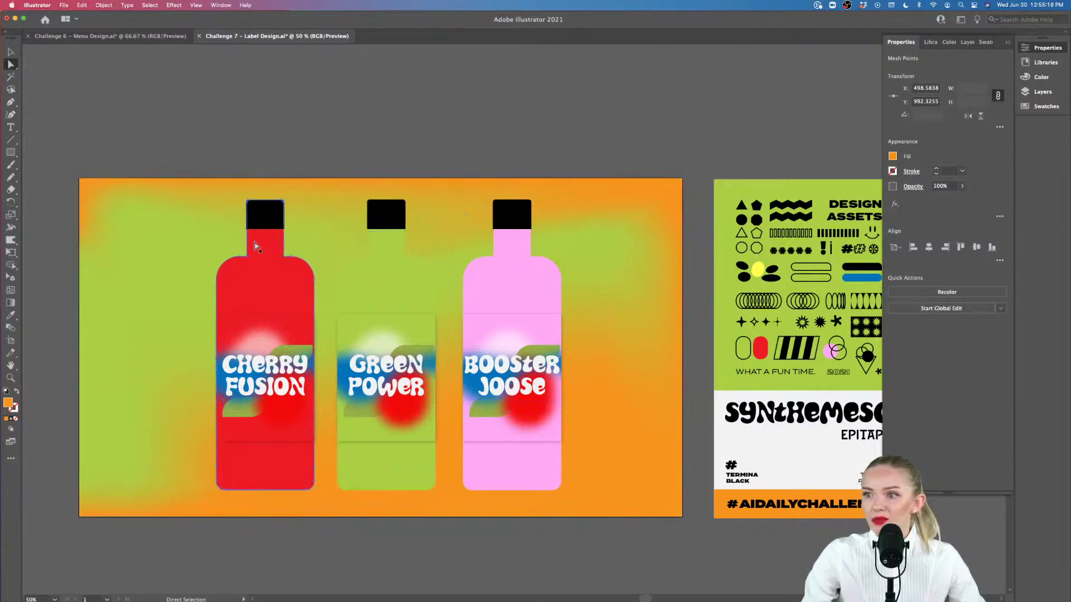
drag(255, 246, 223, 226)
key(super+z)
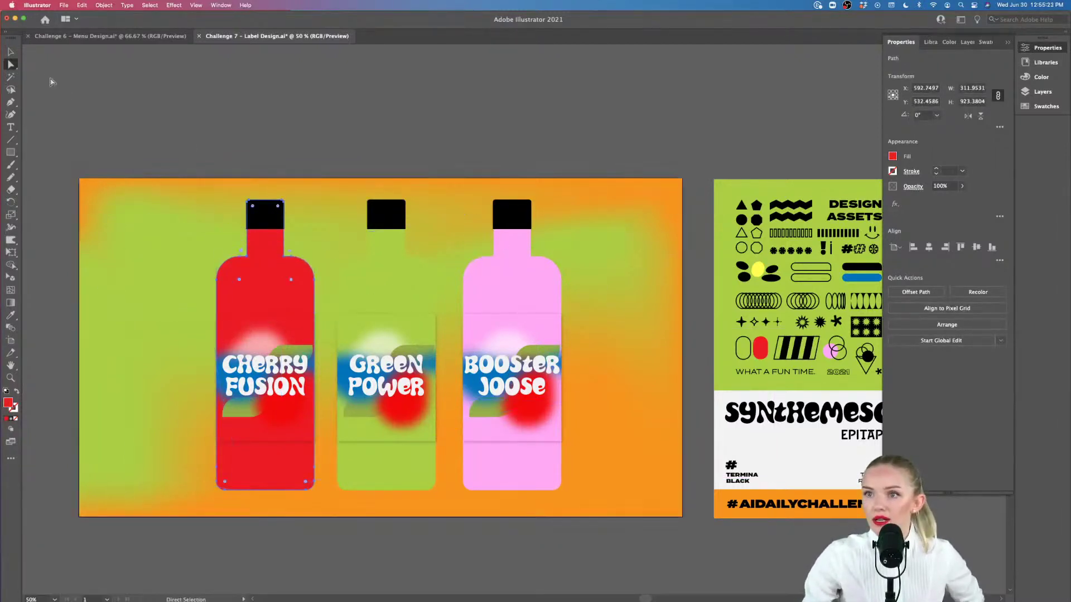
Try the mesh point at the red bottle's neck farther left in the background, and move it back onto the neck.
click(268, 249)
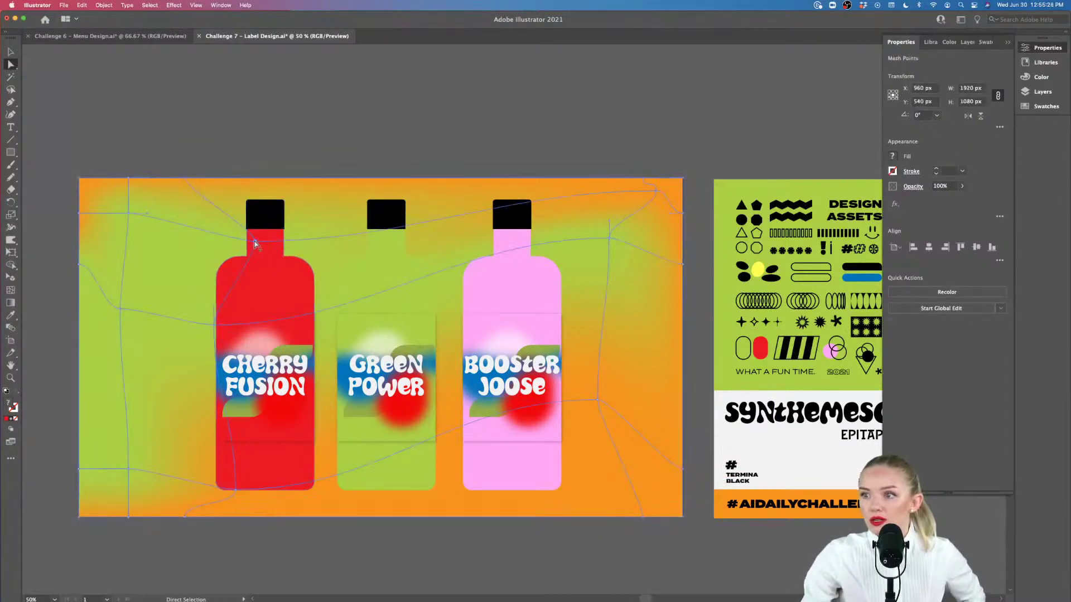
drag(255, 245, 154, 228)
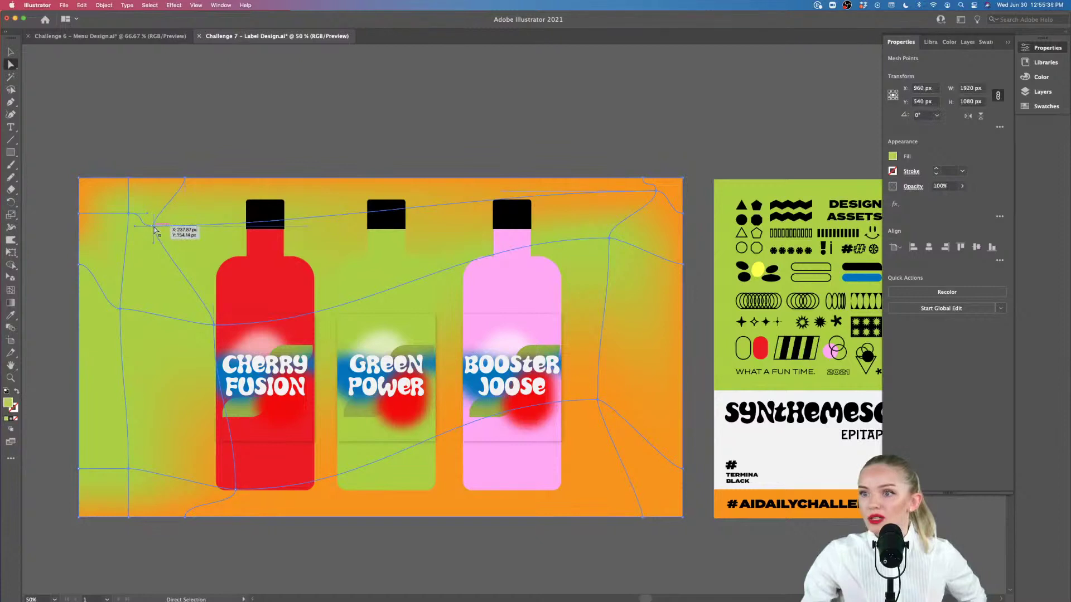
drag(151, 229, 255, 246)
Color the mesh point at the red bottle's neck orange, sampled from the design assets sheet with the Eyedropper, and deselect the background.
scroll(669, 307, right, 2)
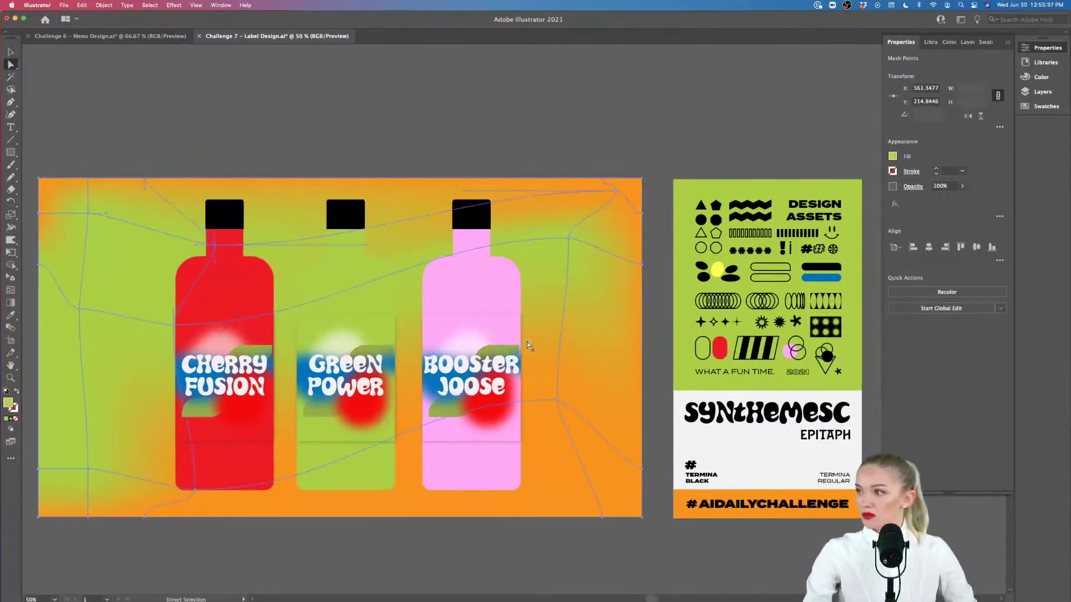
key(i)
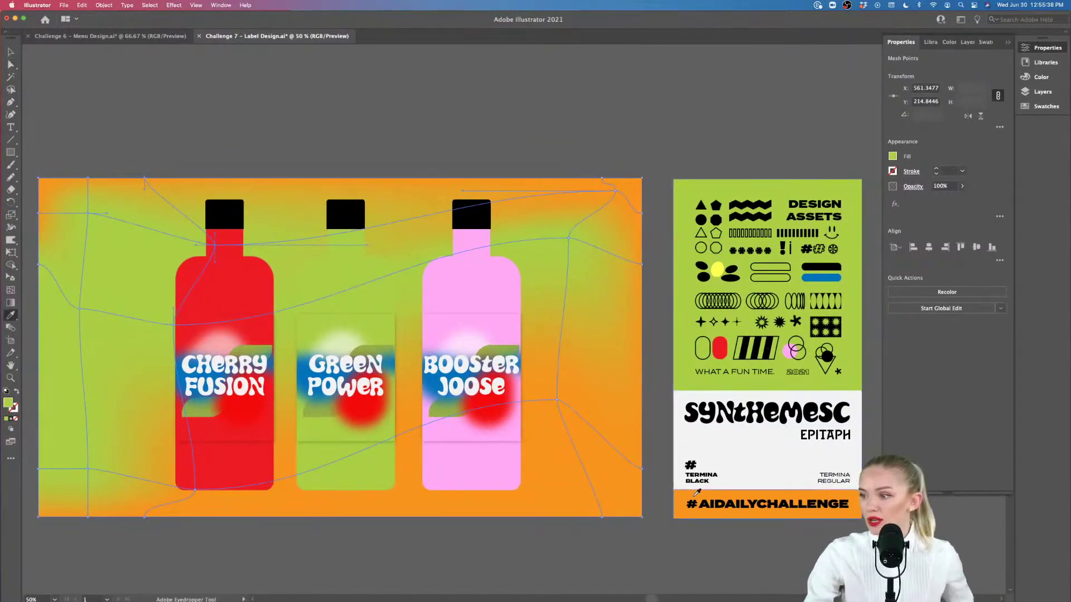
click(457, 183)
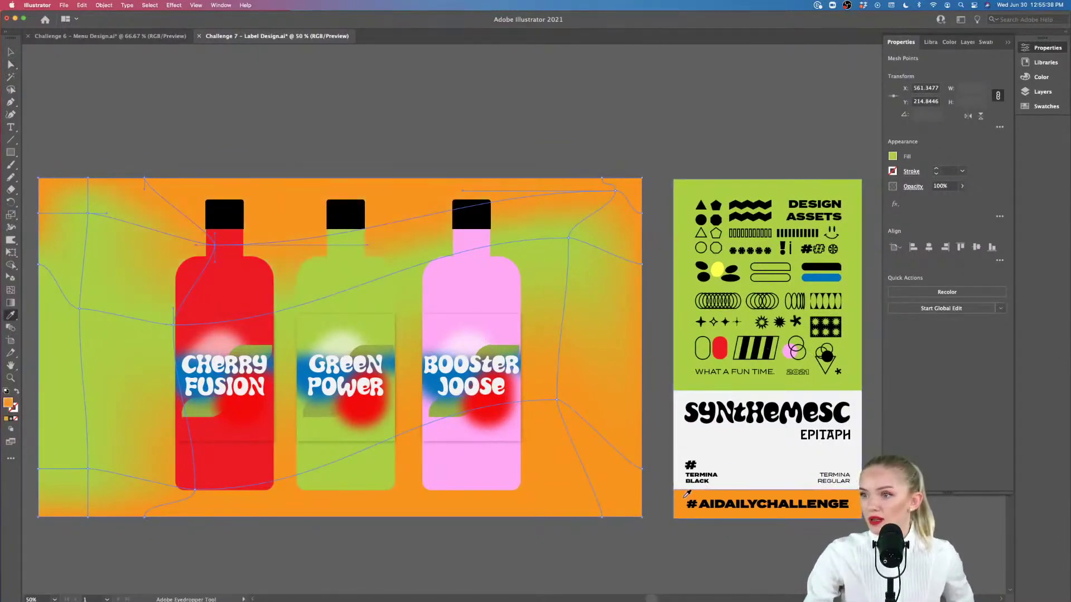
key(v)
click(438, 134)
scroll(436, 138, left, 4)
scroll(437, 138, left, 1)
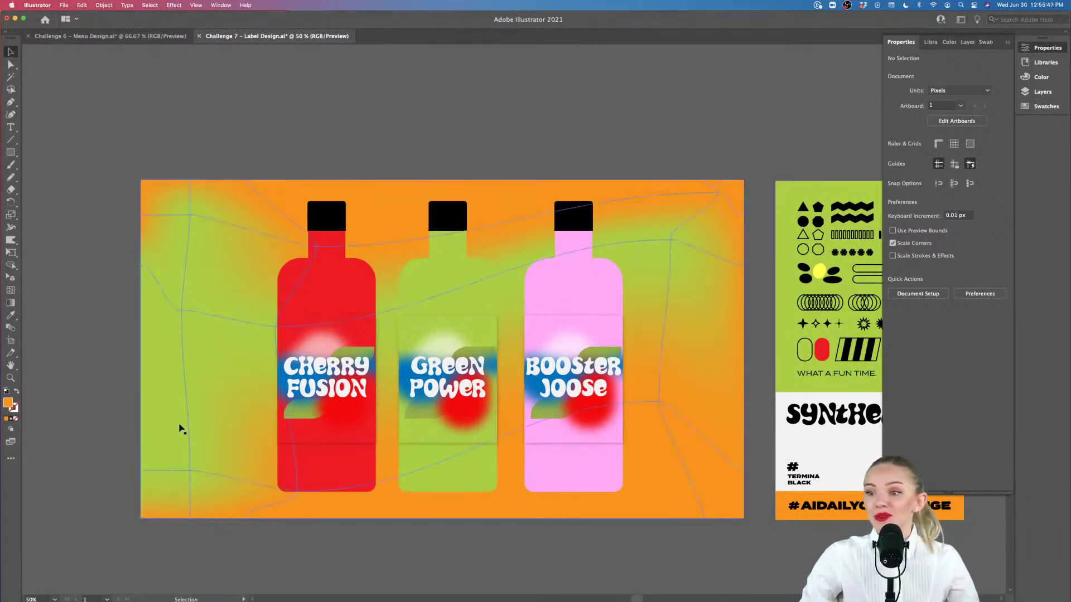
click(423, 275)
click(427, 117)
scroll(426, 118, right, 1)
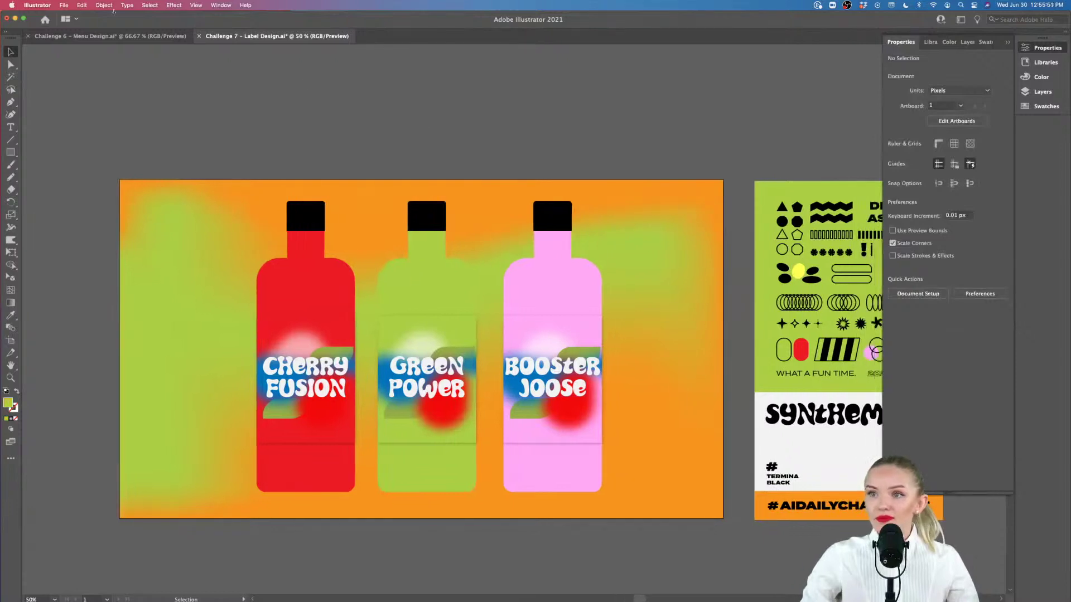
Export Artboard 1 with Export for Screens as a 150 ppi PNG into the Downloads folder.
click(63, 5)
mouse_move(112, 173)
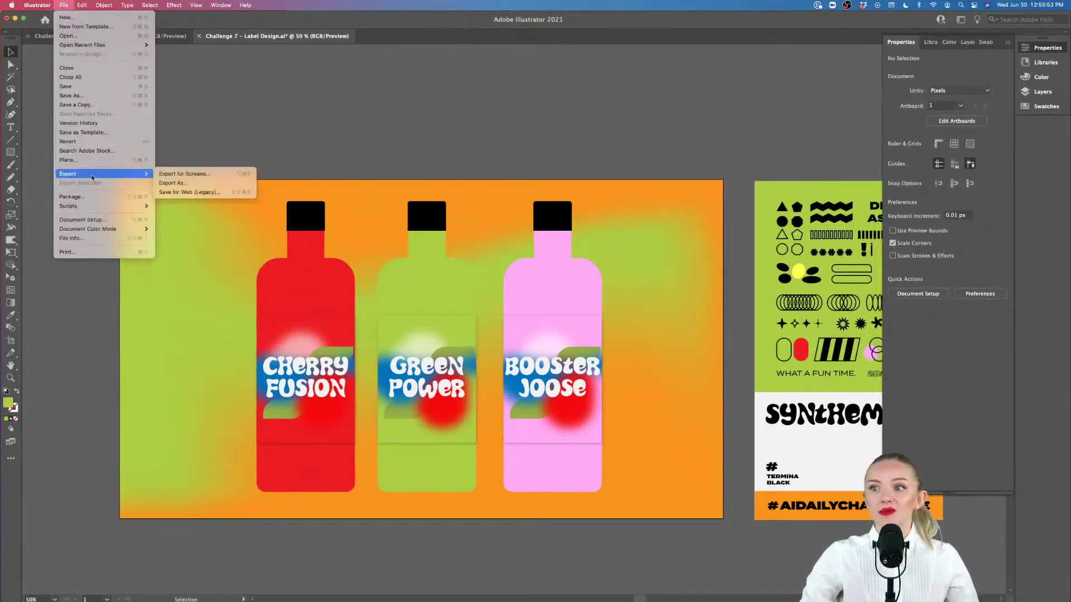
click(181, 175)
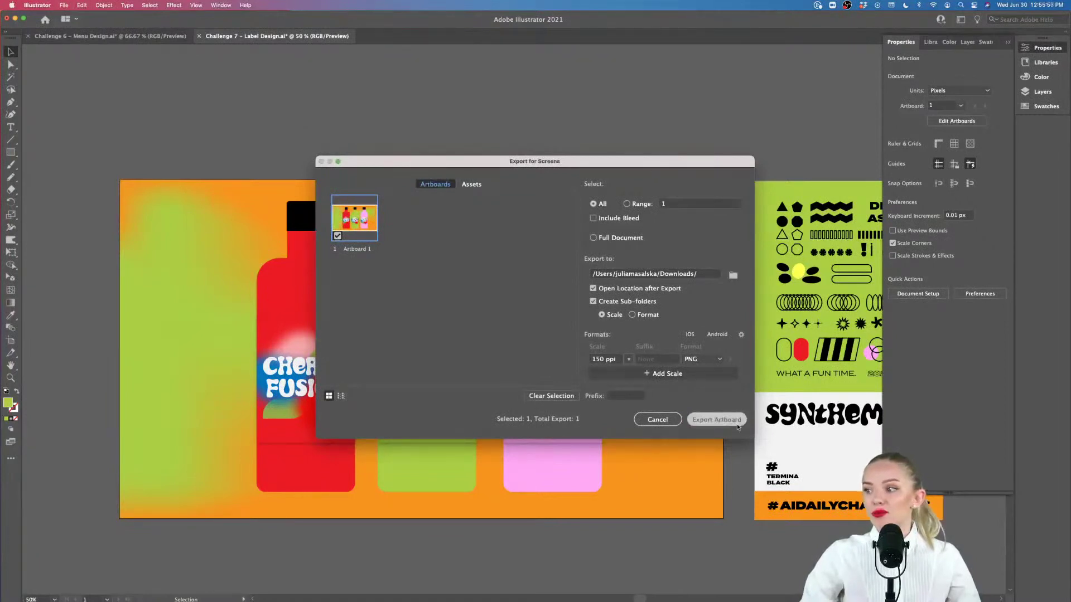
click(717, 419)
click(709, 341)
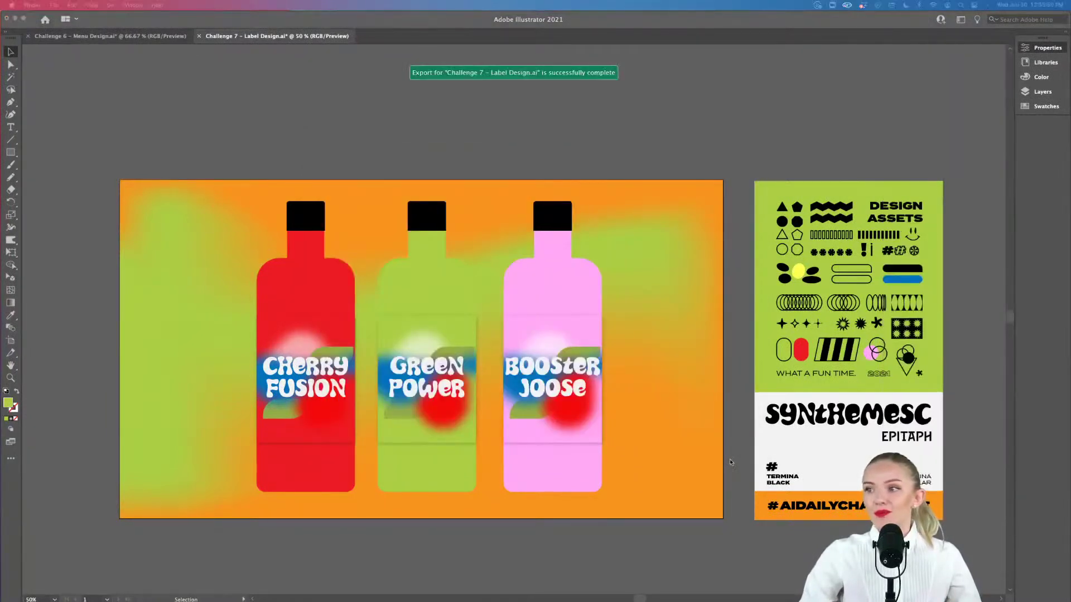